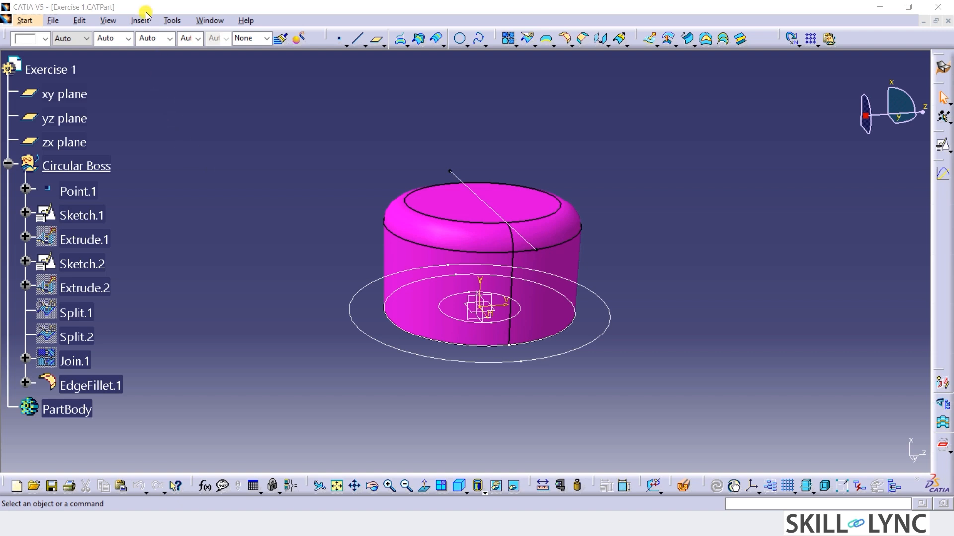
Insert a new geometrical set named Rectangular Boss under Exercise 1.
left_click(142, 21)
left_click(179, 64)
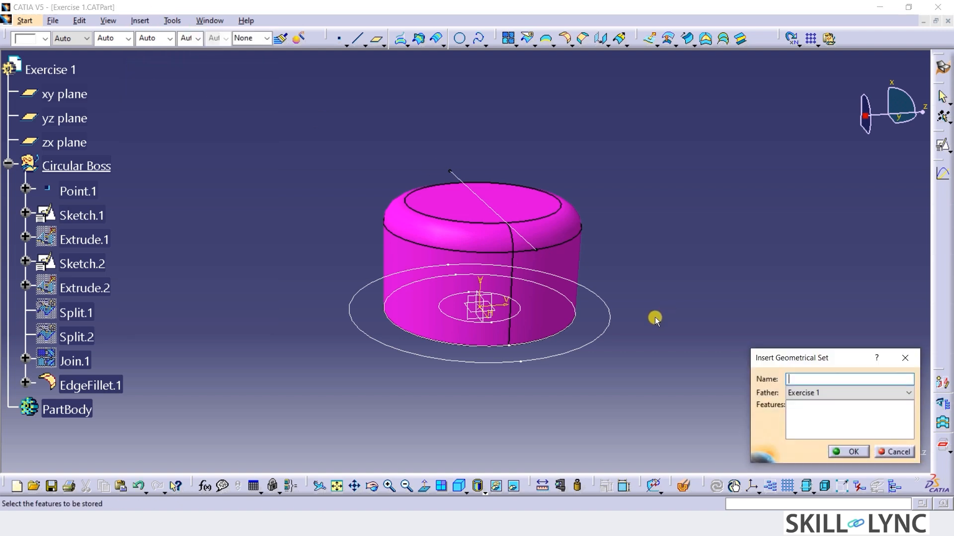
type("Rectangular Boss")
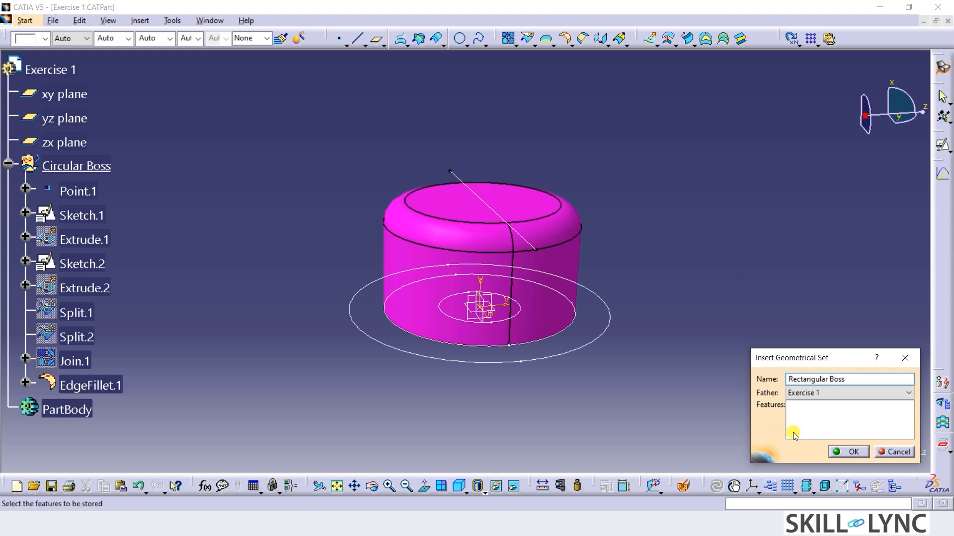
left_click(842, 458)
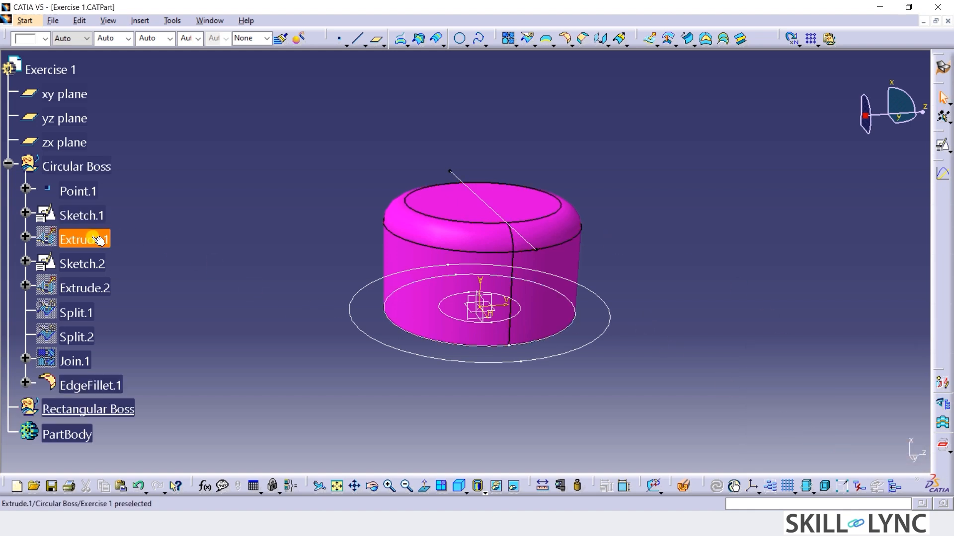
Copy Sketch.1 from the Circular Boss set and paste it into the Rectangular Boss set.
right_click(90, 219)
left_click(117, 323)
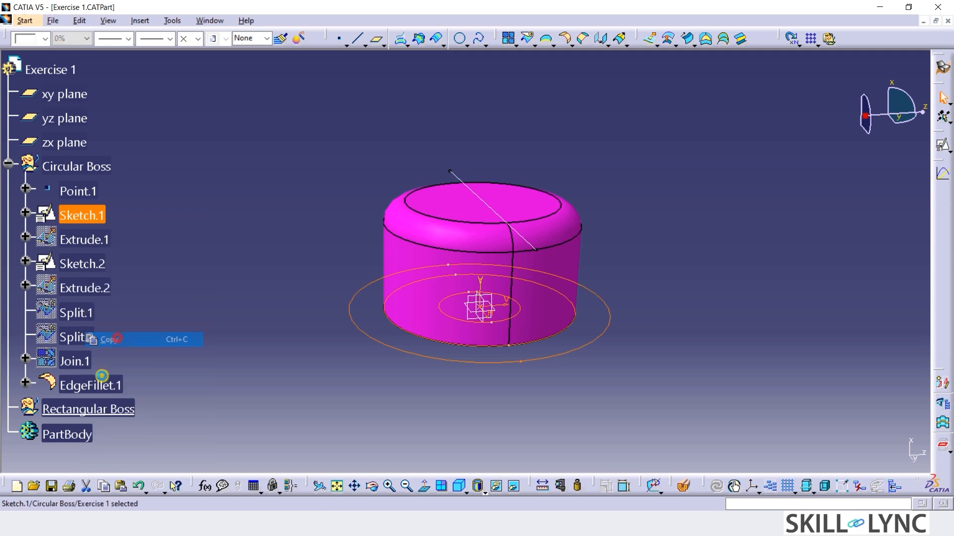
right_click(102, 410)
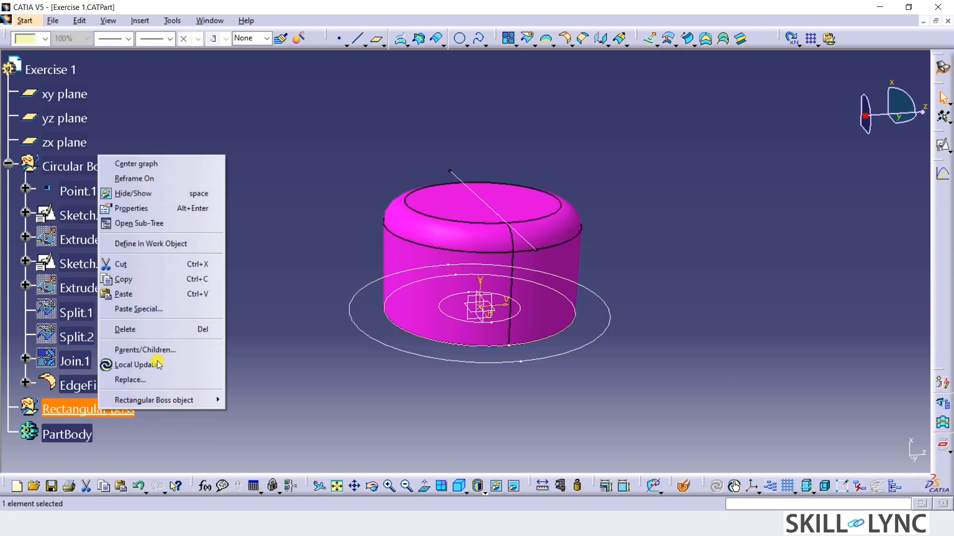
left_click(155, 296)
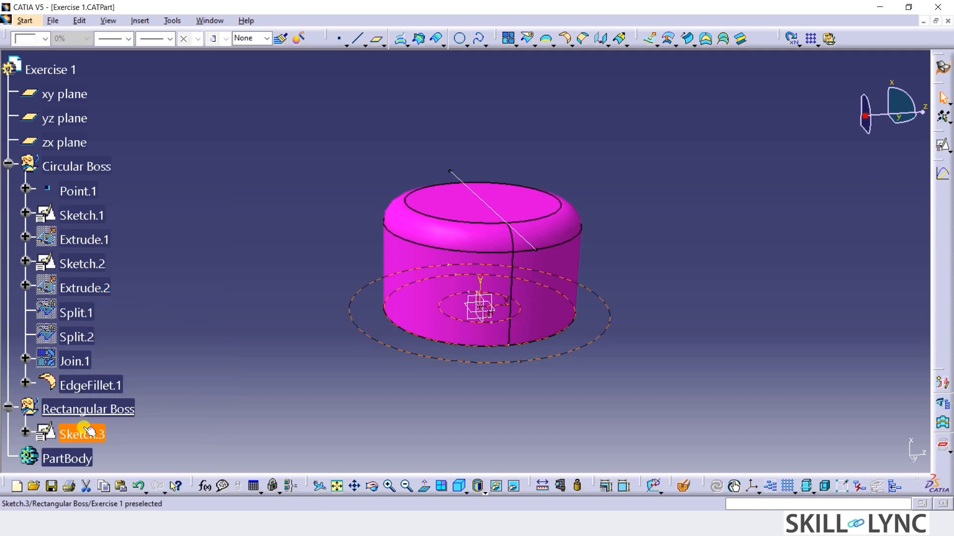
Open the pasted sketch in Rectangular Boss for editing and delete its 84 mm diameter circle.
left_click(83, 432)
double_click(83, 431)
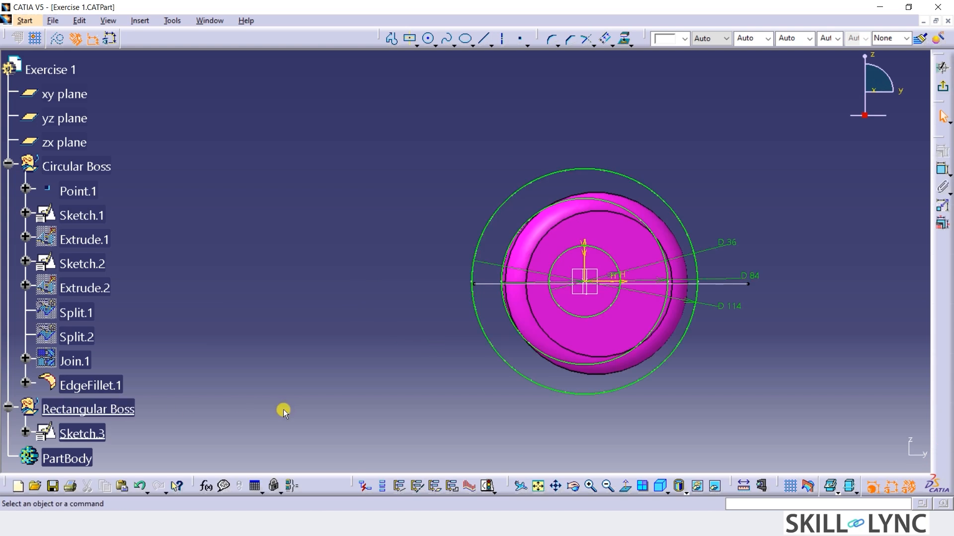
left_click(505, 316)
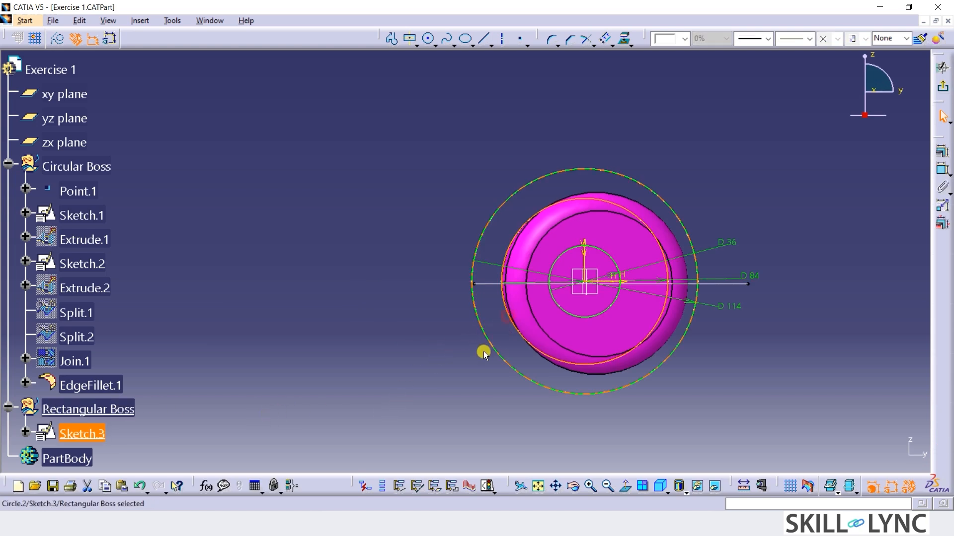
left_click(407, 371)
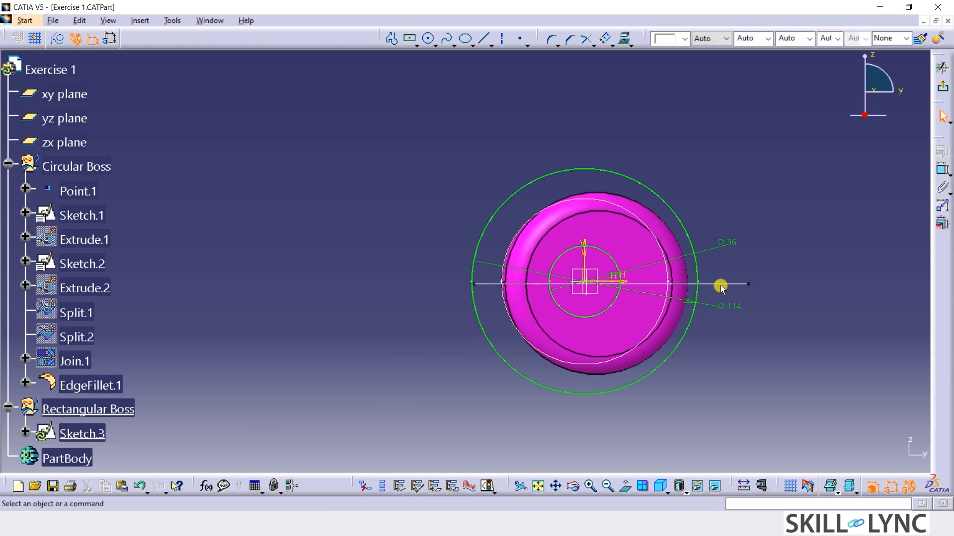
Hide Sketch.2, Sketch.1 and the EdgeFillet.1 surface of the Circular Boss, and collapse that set in the tree.
left_click(677, 402)
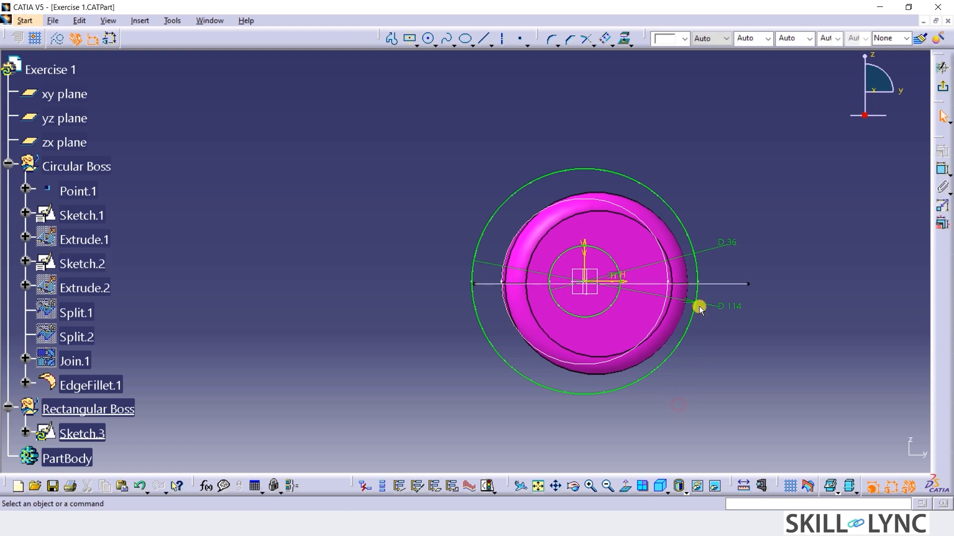
left_click(663, 307)
left_click(697, 386)
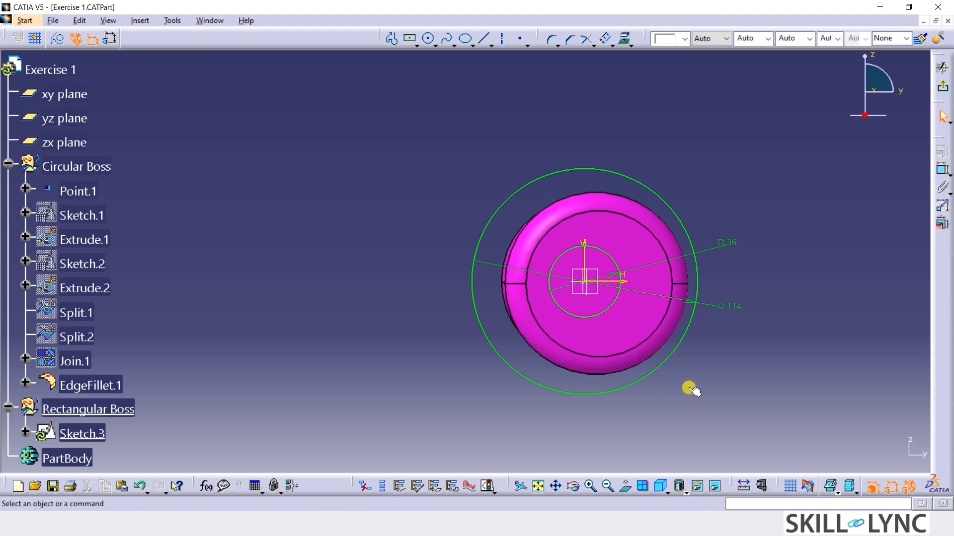
left_click(619, 359)
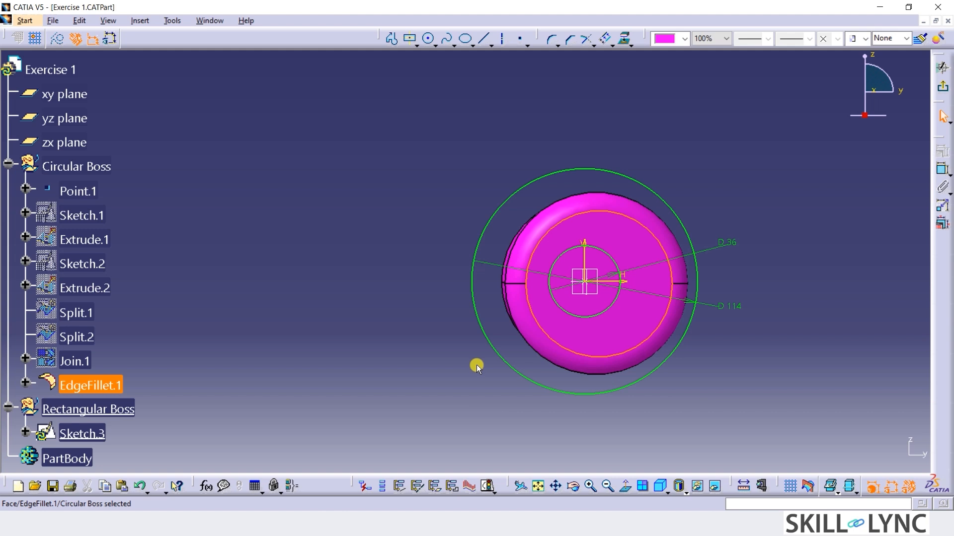
key("ctrl+h")
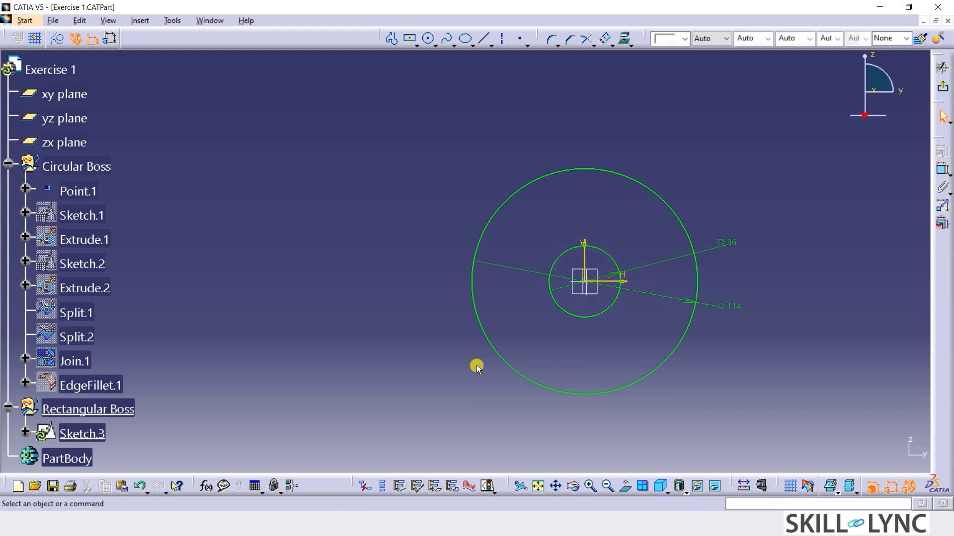
left_click(8, 164)
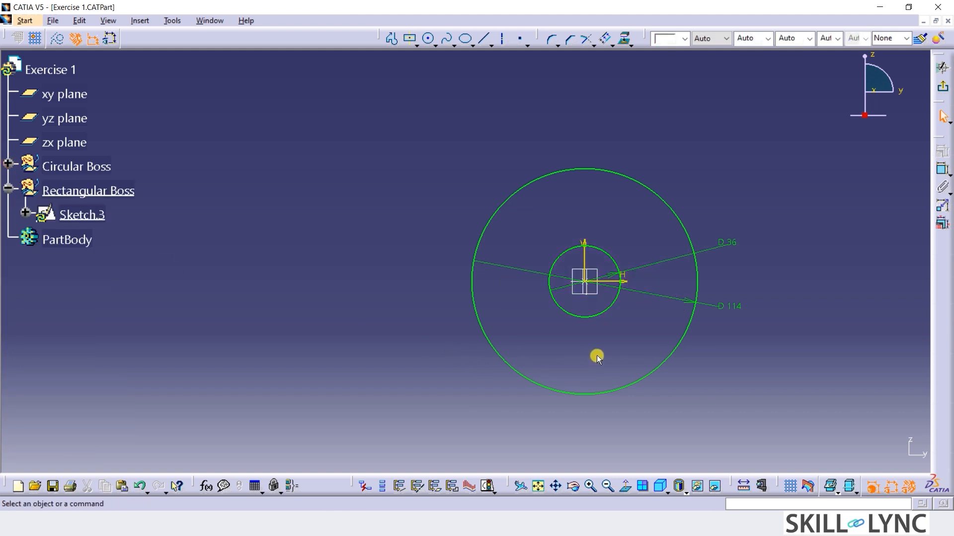
Sketch a centered rectangle 72 mm high and 96 mm wide on the horizontal axis, beside the circles, about 129 mm from the origin.
middle_click_drag(597, 355, 334, 346)
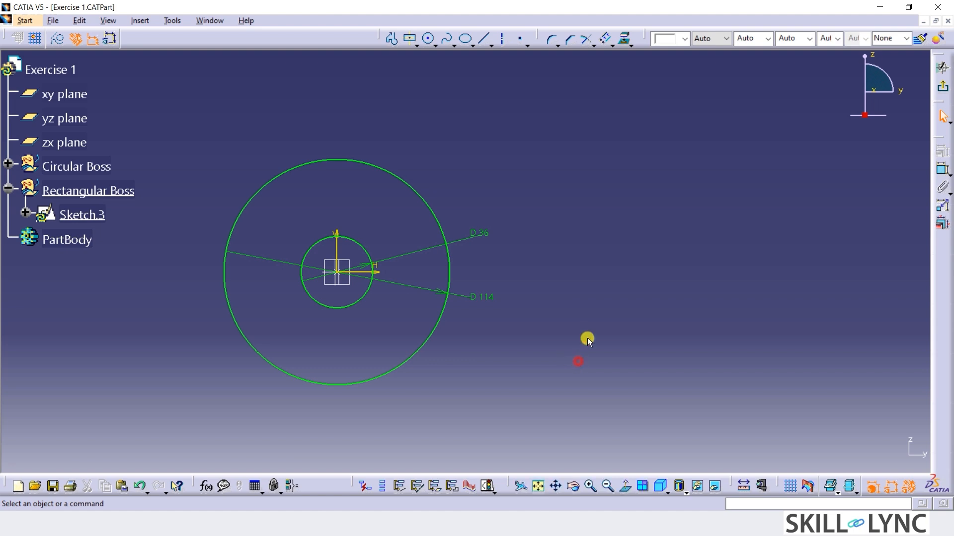
left_click(408, 41)
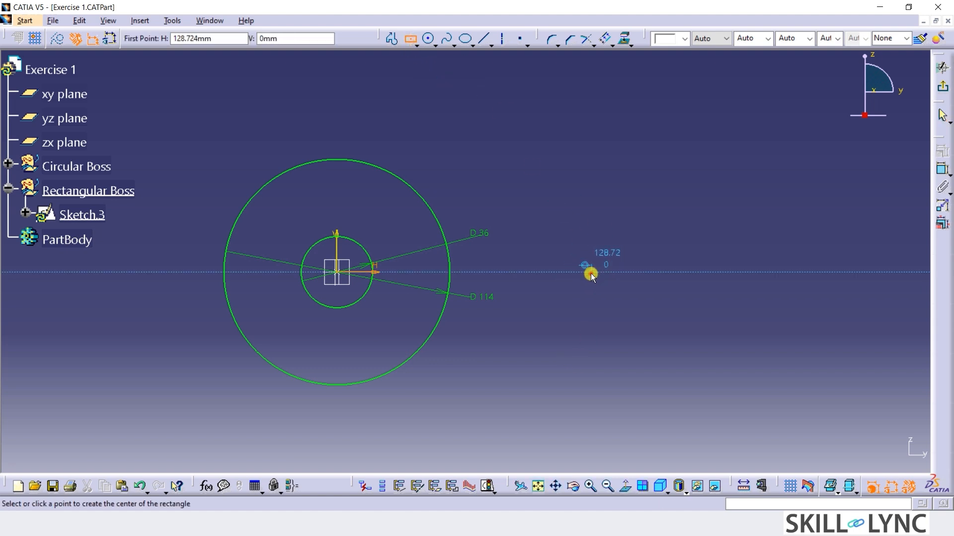
left_click(590, 274)
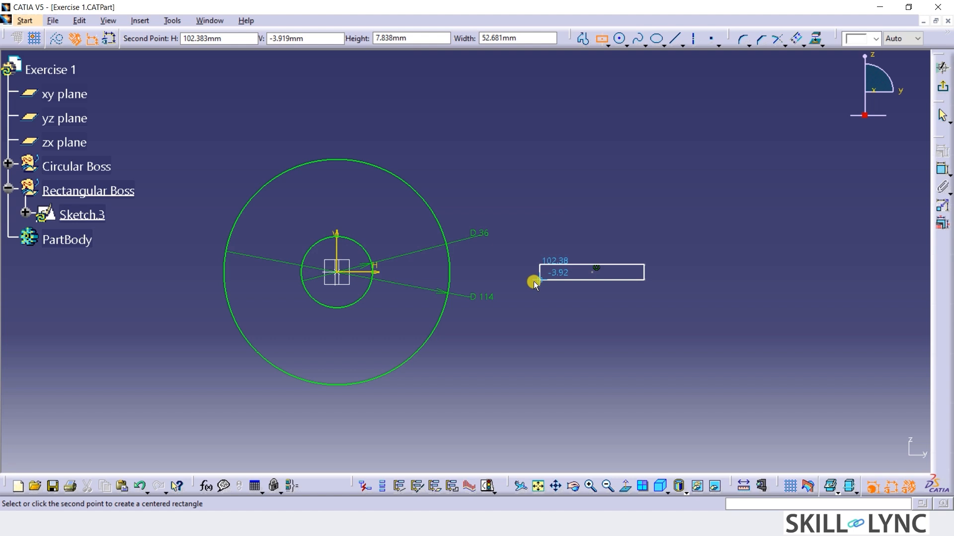
left_click(439, 39)
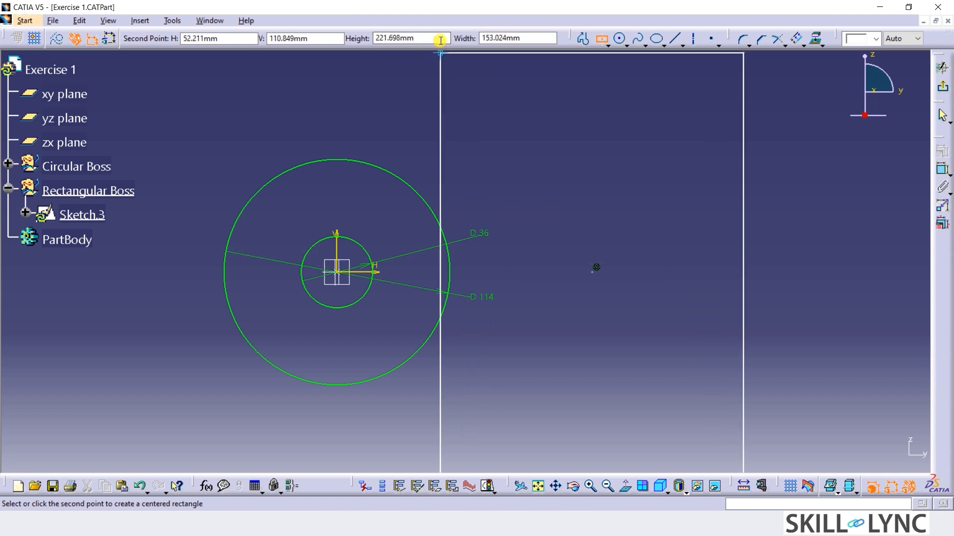
type("72")
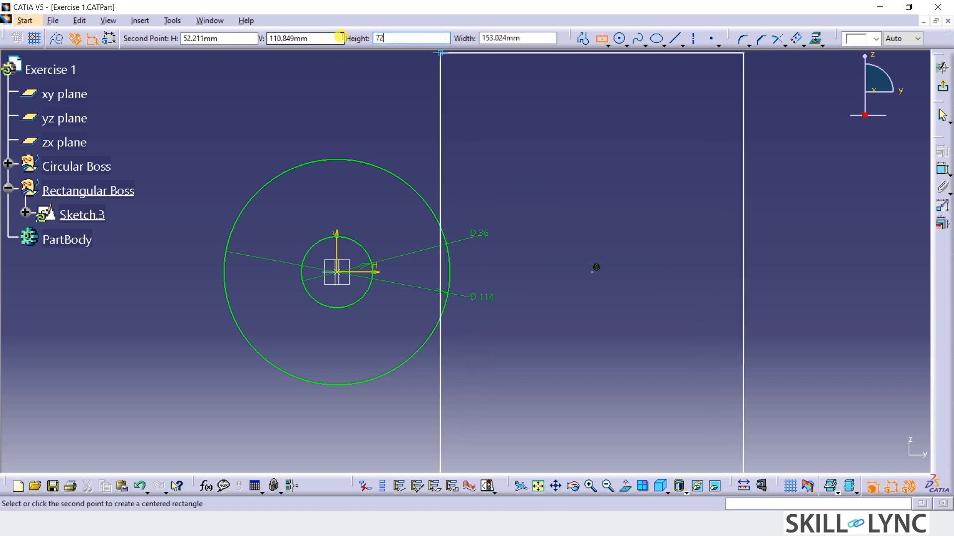
left_click(476, 41)
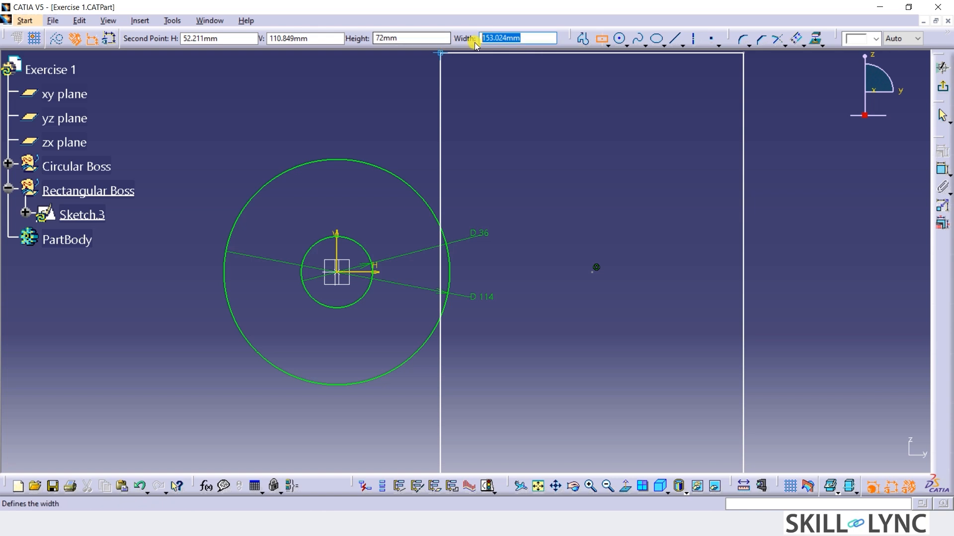
type("96")
key("Return")
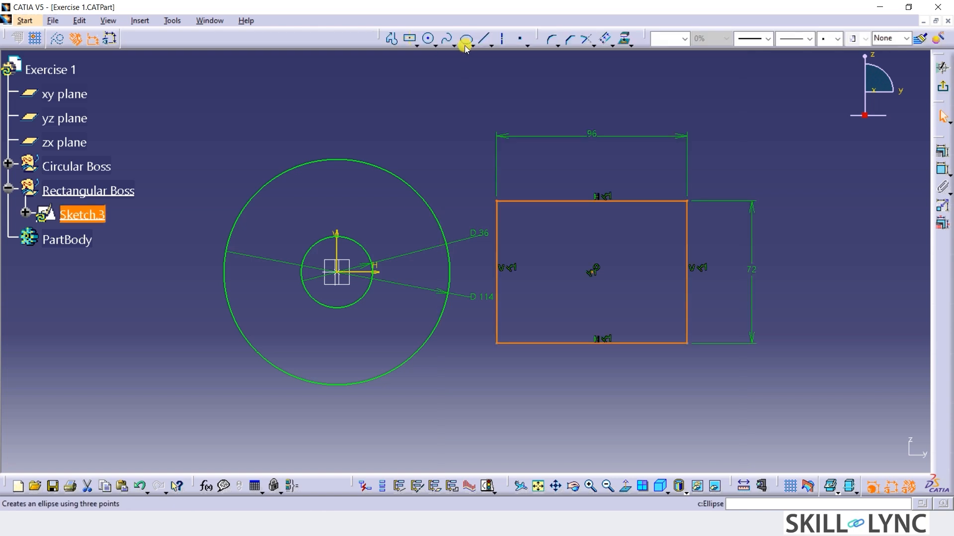
Sketch a larger centered rectangle around the first, sharing its center and extending about 18 mm beyond its upper and lower edges.
left_click(410, 38)
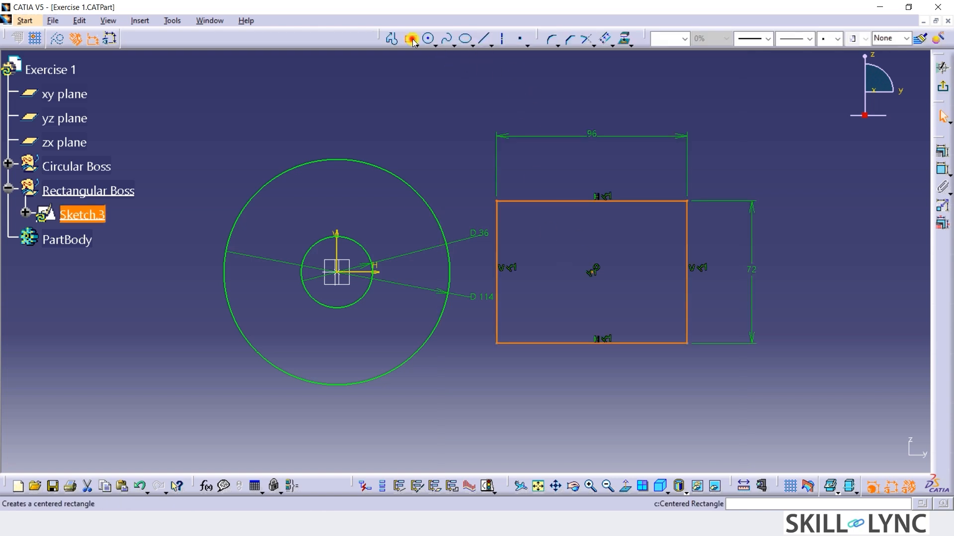
left_click(593, 270)
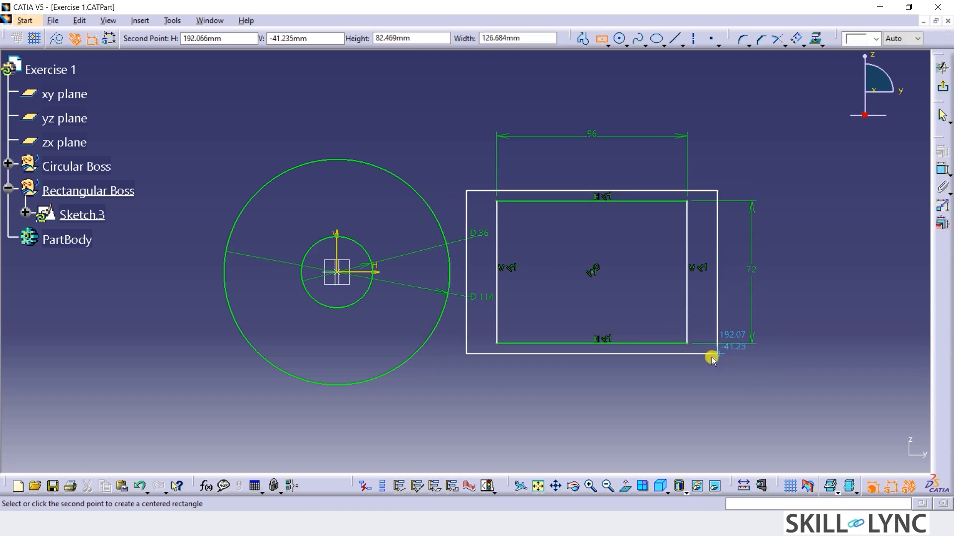
left_click(712, 379)
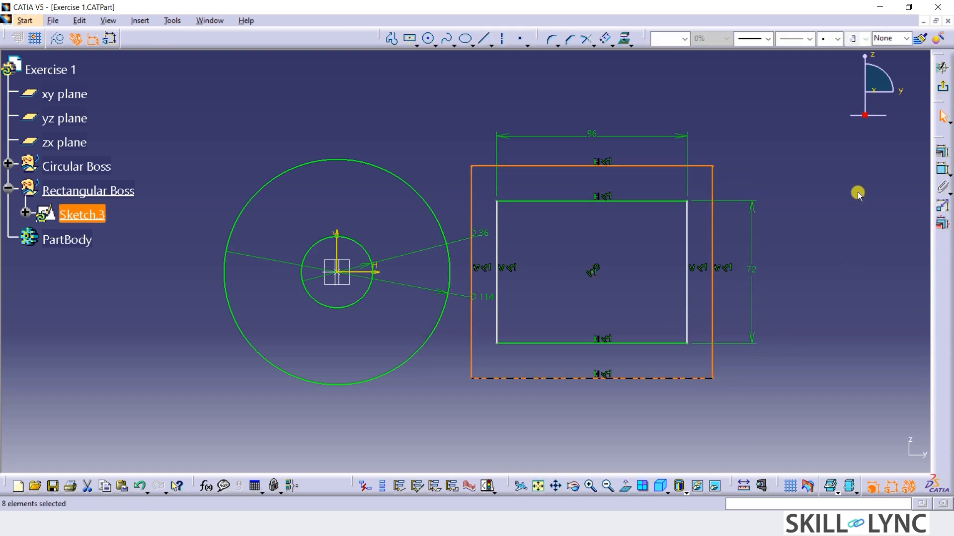
Dimension the gap between the upper edges of the inner and outer rectangles and set it to 15 mm.
left_click(944, 173)
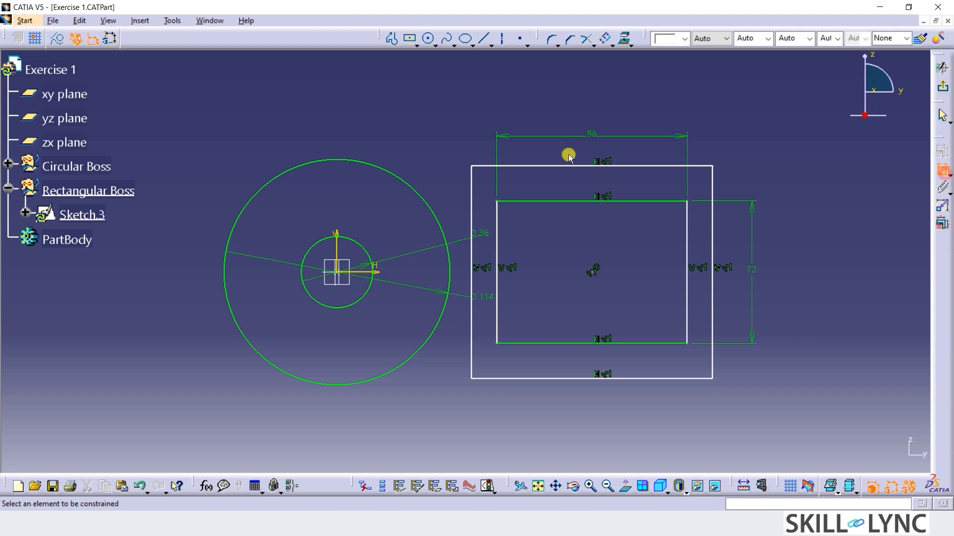
left_click(615, 201)
left_click(641, 167)
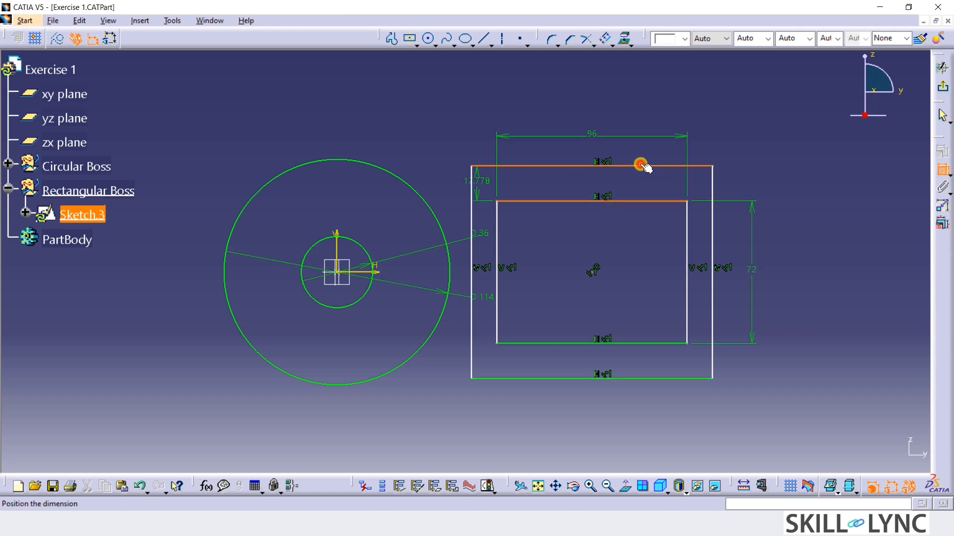
left_click(769, 148)
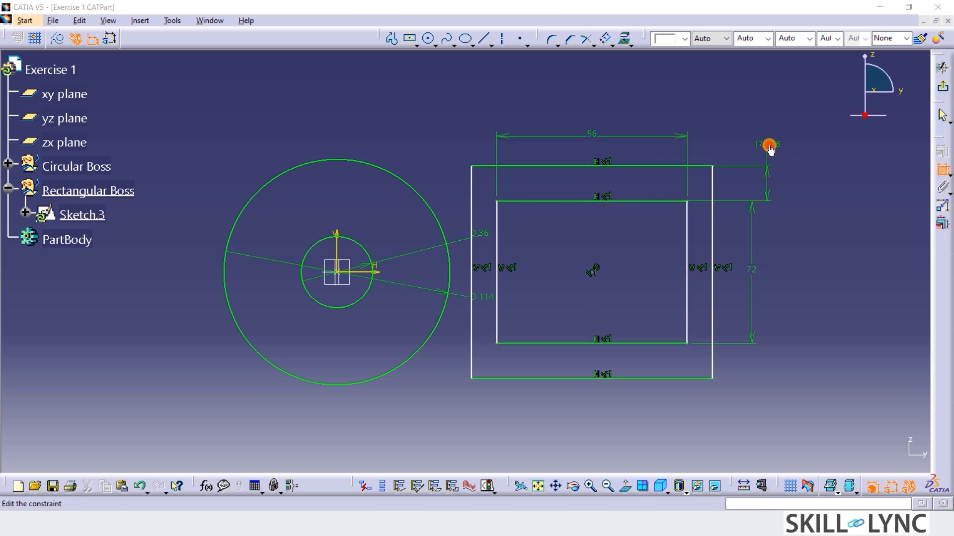
double_click(769, 148)
type("15")
key("Return")
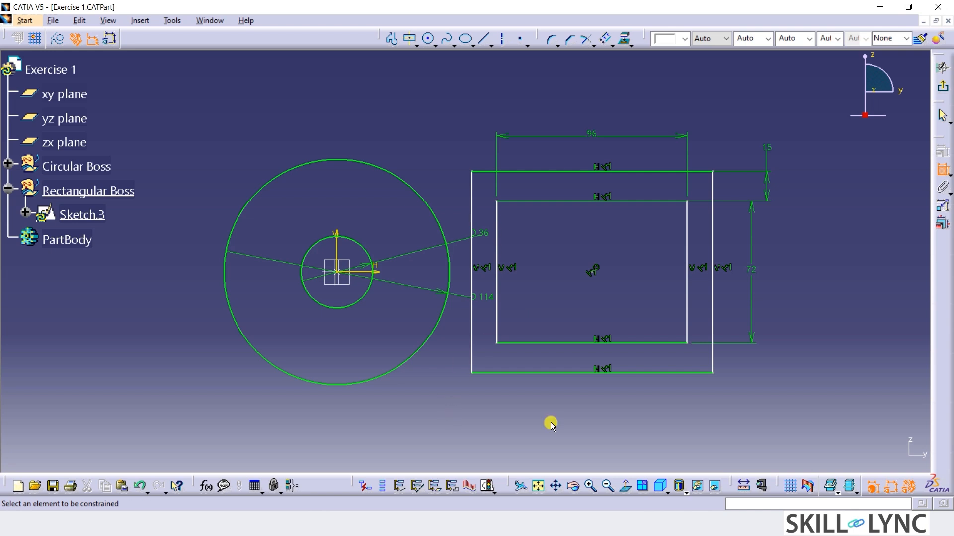
Dimension the gap between the right edges of the inner and outer rectangles and set it to 15 mm.
left_click(686, 272)
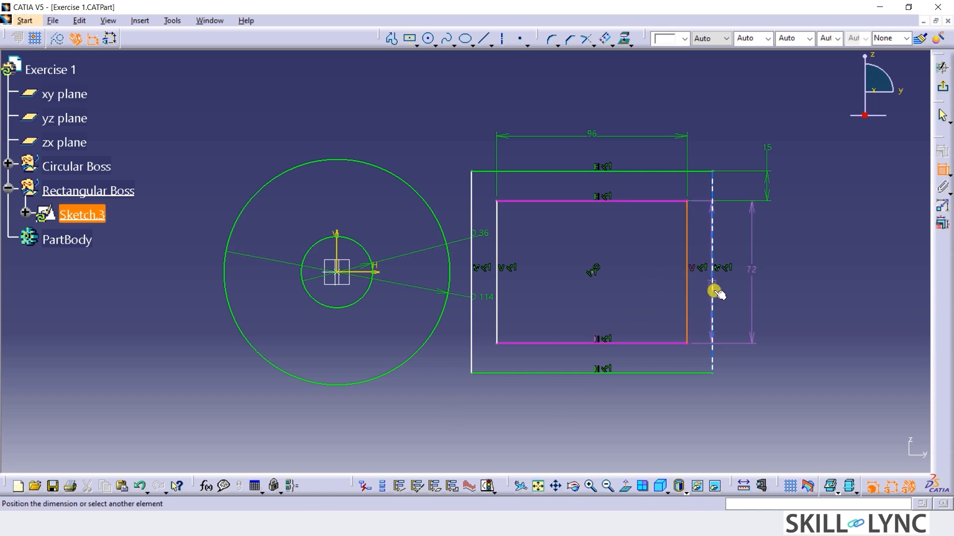
left_click(714, 291)
left_click(757, 395)
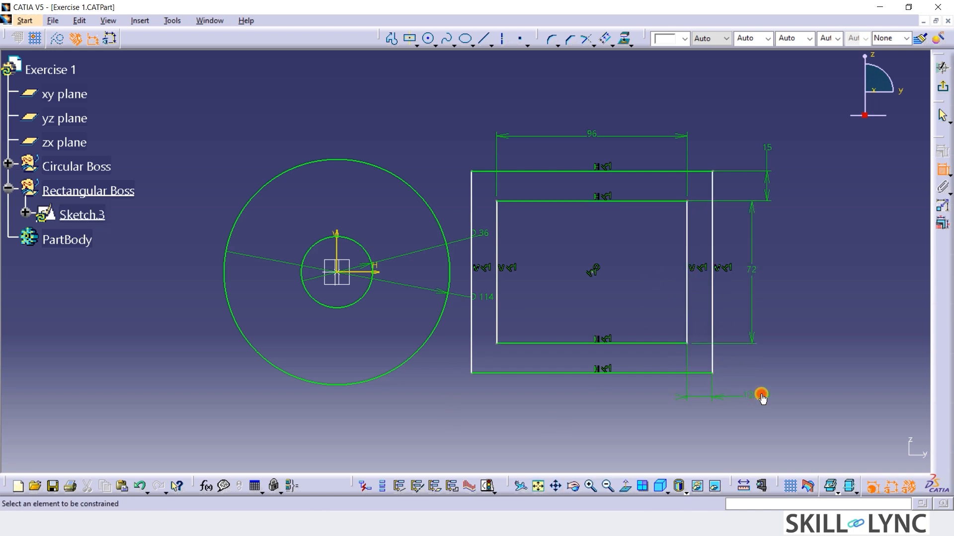
double_click(760, 395)
type("15")
key("Return")
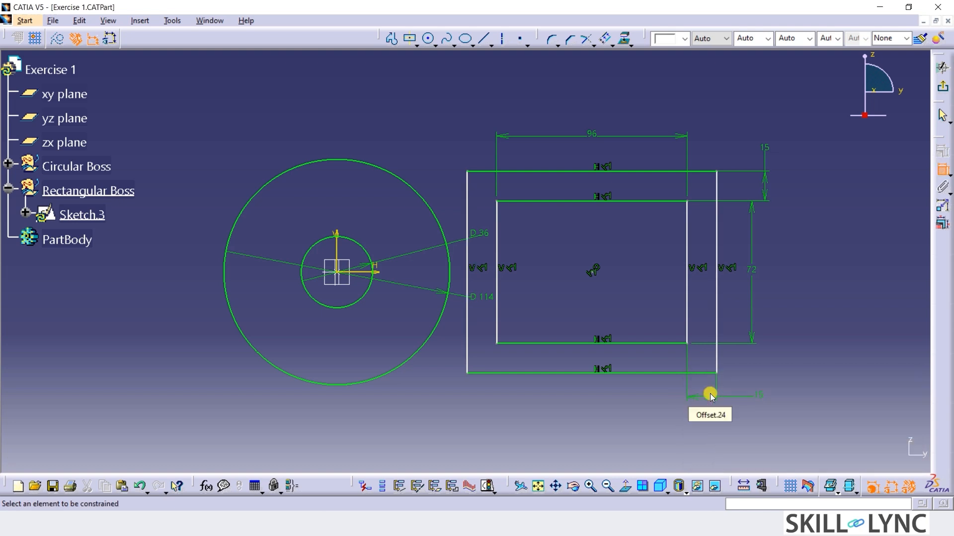
Dimension the distance from the vertical axis to the inner rectangle's left edge and set it to 72 mm.
left_click(337, 246)
left_click(497, 288)
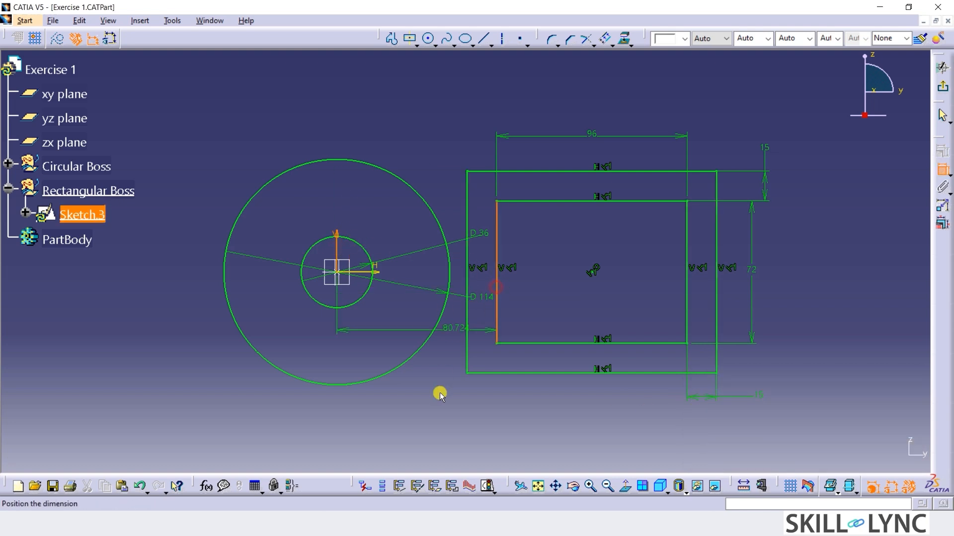
left_click(416, 420)
double_click(426, 420)
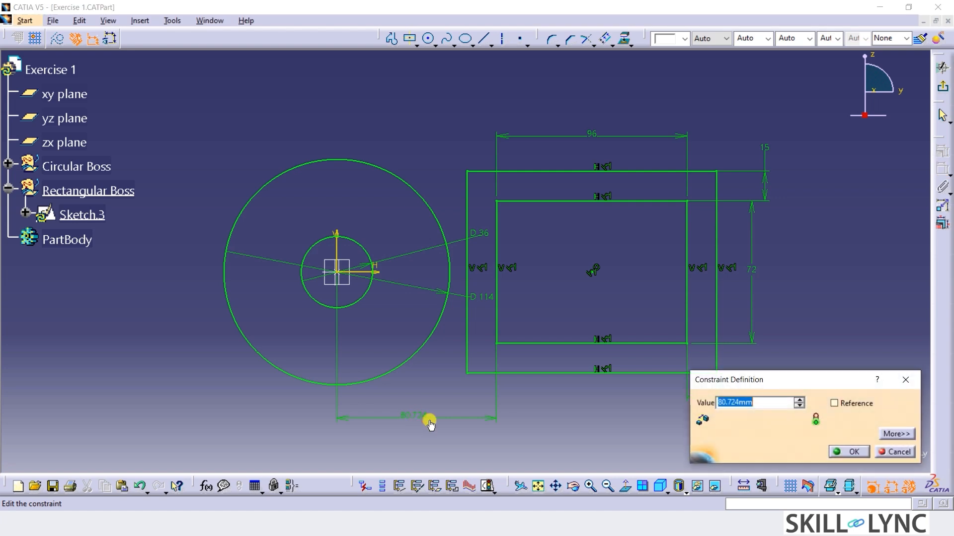
type("72")
key("Return")
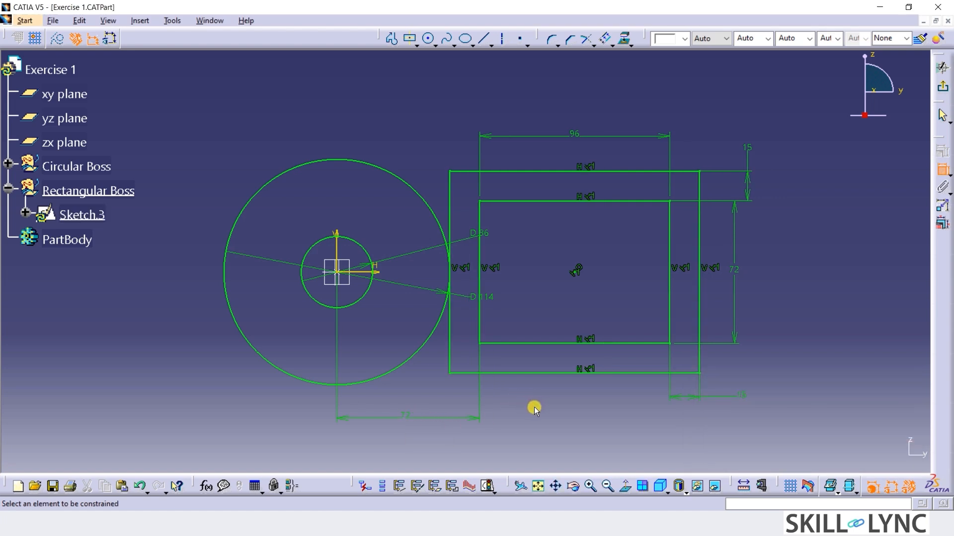
Move the D 36 and D 114 diameter labels to the lower-left of the circles, clear of the rectangles.
mouse_move(477, 224)
left_mouse_down()
mouse_move(481, 240)
mouse_move(189, 340)
left_mouse_up()
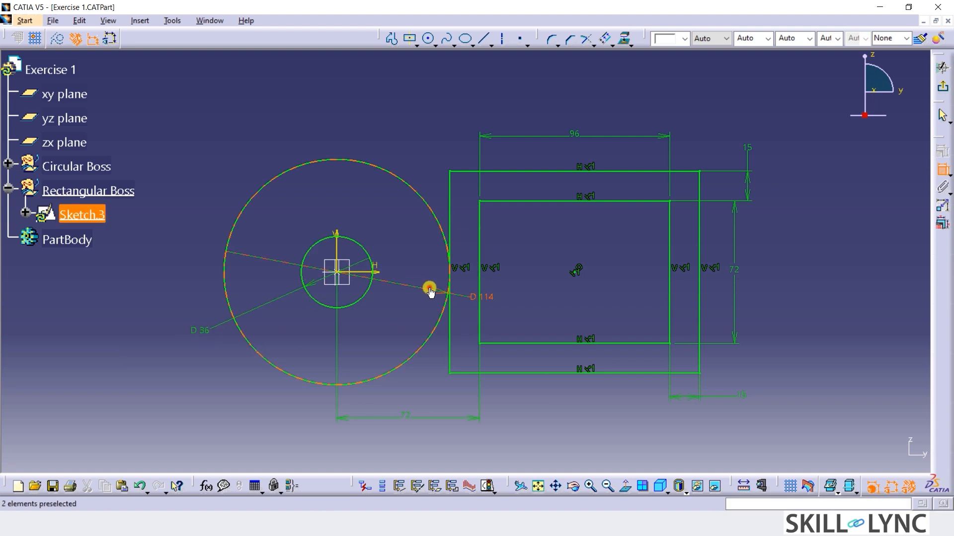
mouse_move(428, 283)
left_mouse_down()
mouse_move(199, 373)
mouse_move(181, 366)
left_mouse_up()
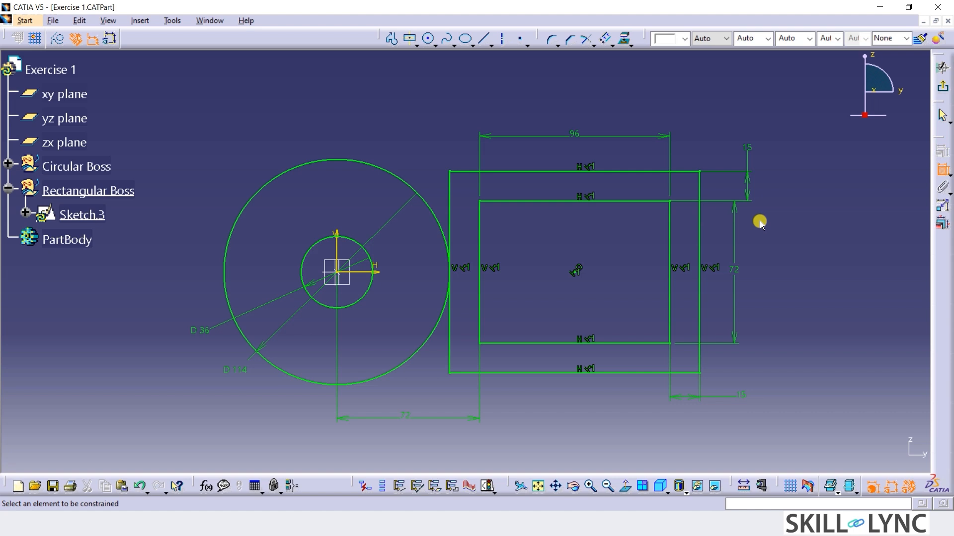
Sketch a circle of radius 15 mm inside the inner rectangle, centred at H 96 mm and V -6 mm.
middle_click_drag(813, 288, 818, 255)
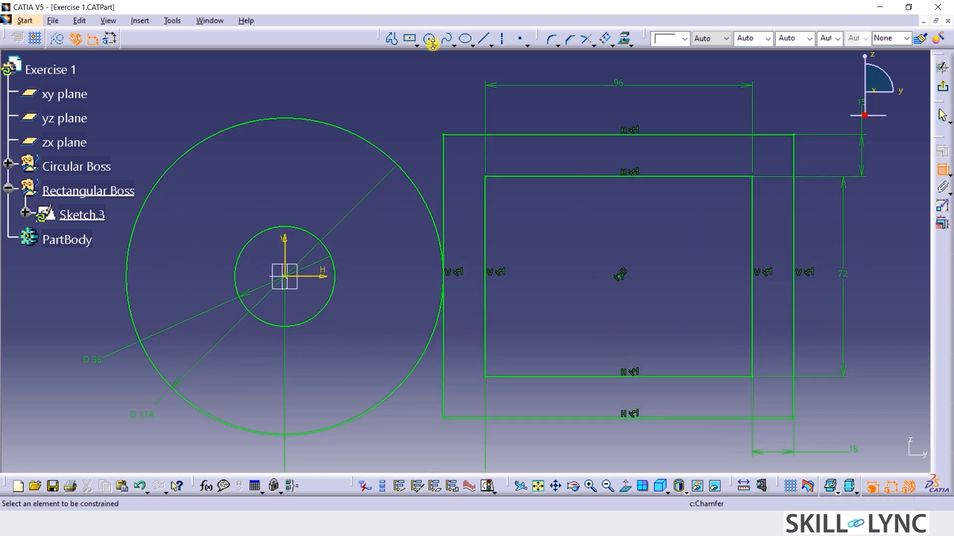
left_click(429, 39)
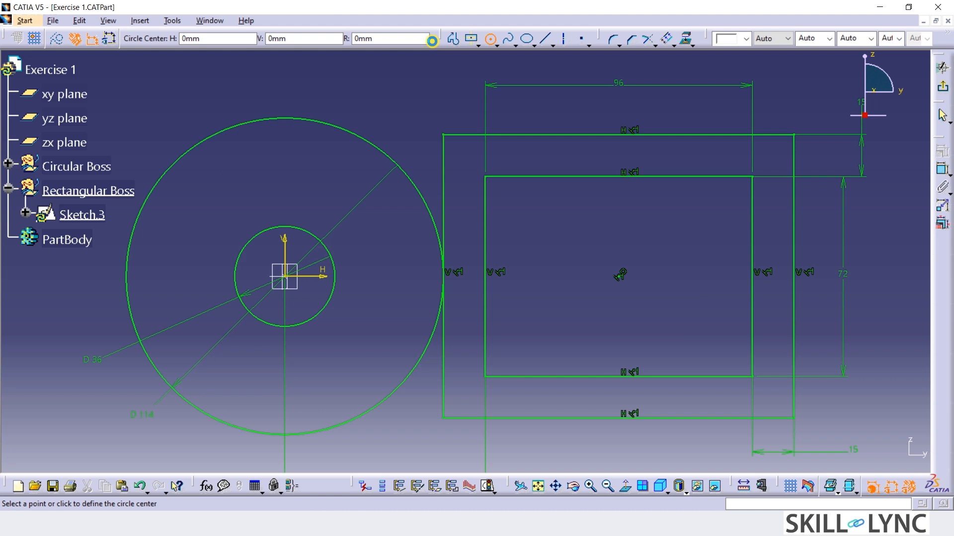
left_click(403, 41)
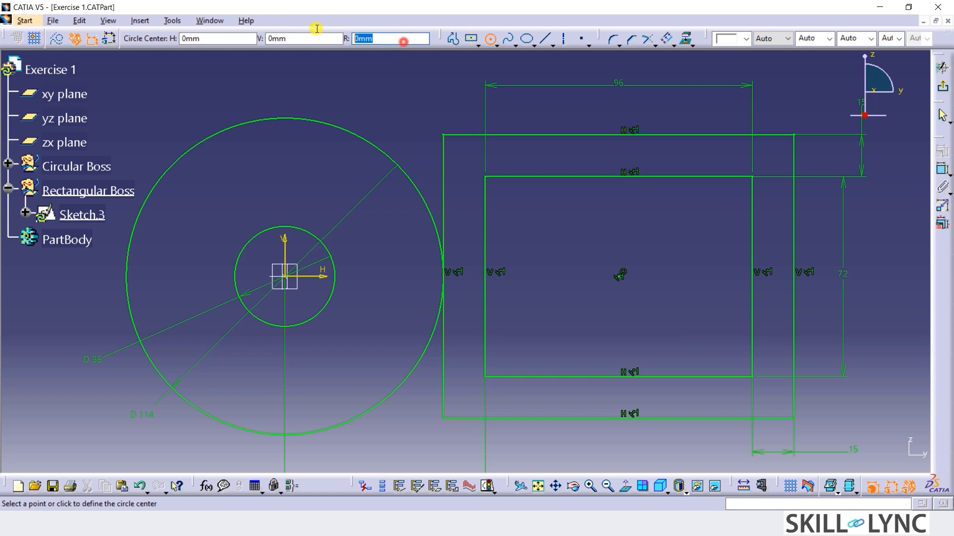
left_click(227, 40)
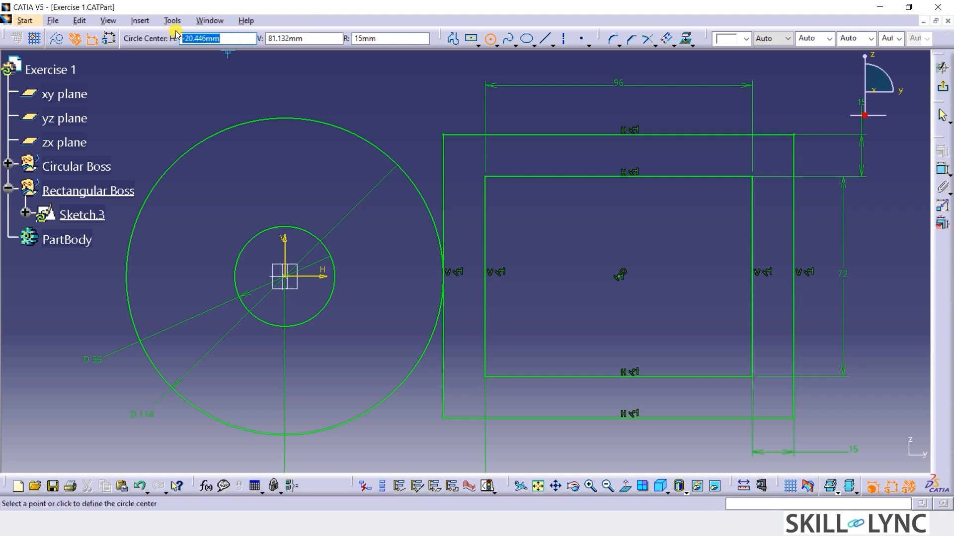
type("96")
left_click(324, 41)
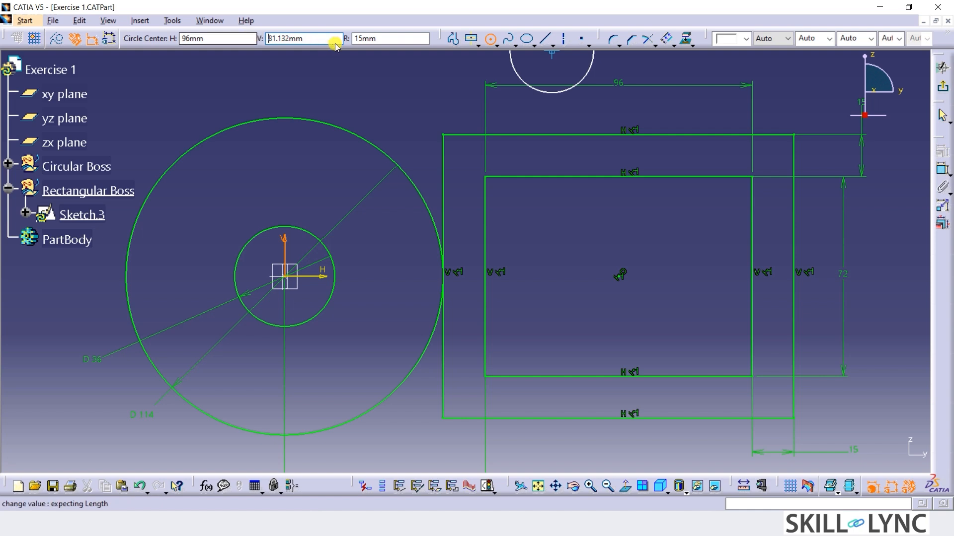
left_click(332, 40)
left_click_drag(326, 39, 259, 39)
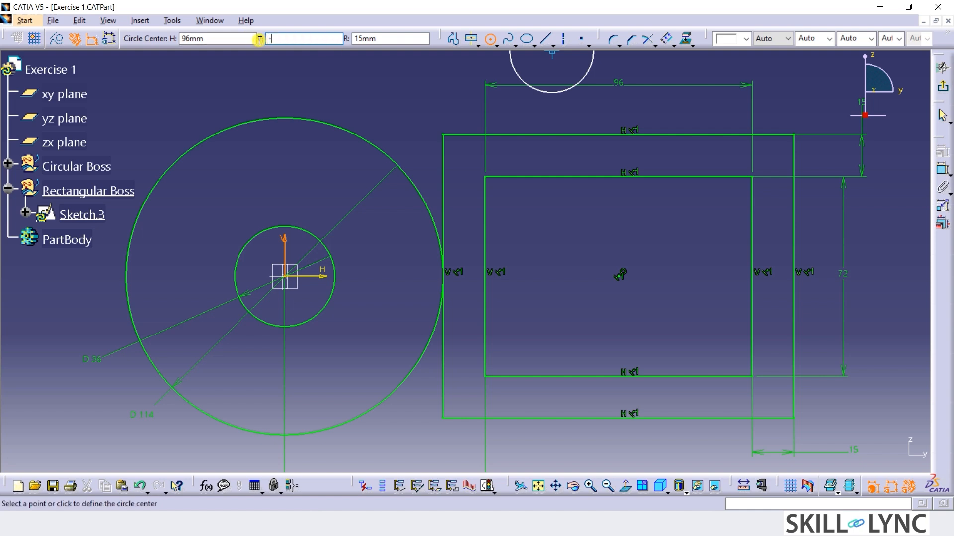
type("-6")
key("Return")
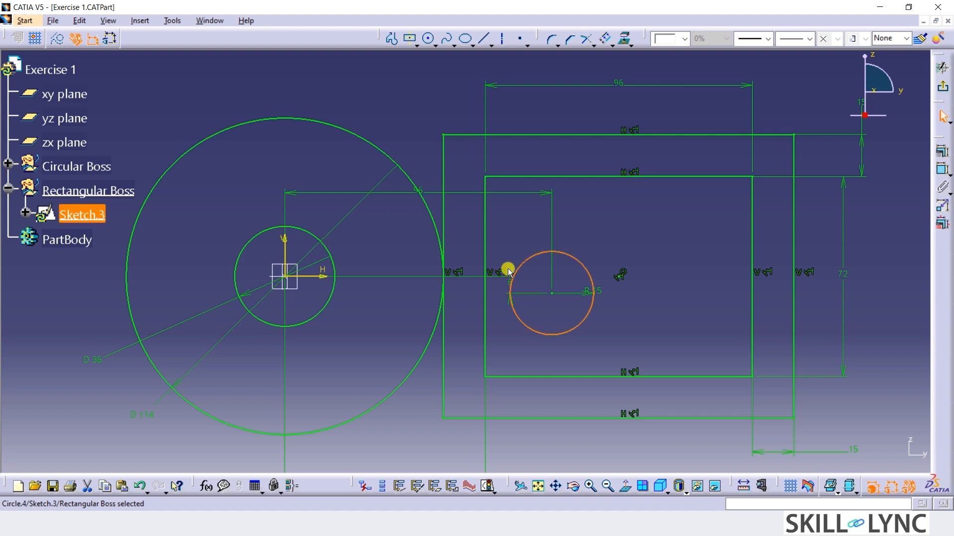
Move the new circle's 6 mm offset dimension to its right and its radius label below the outer rectangle.
left_click_drag(512, 271, 671, 338)
mouse_move(663, 294)
left_mouse_down()
mouse_move(394, 402)
mouse_move(379, 430)
mouse_move(383, 451)
mouse_move(528, 453)
left_mouse_up()
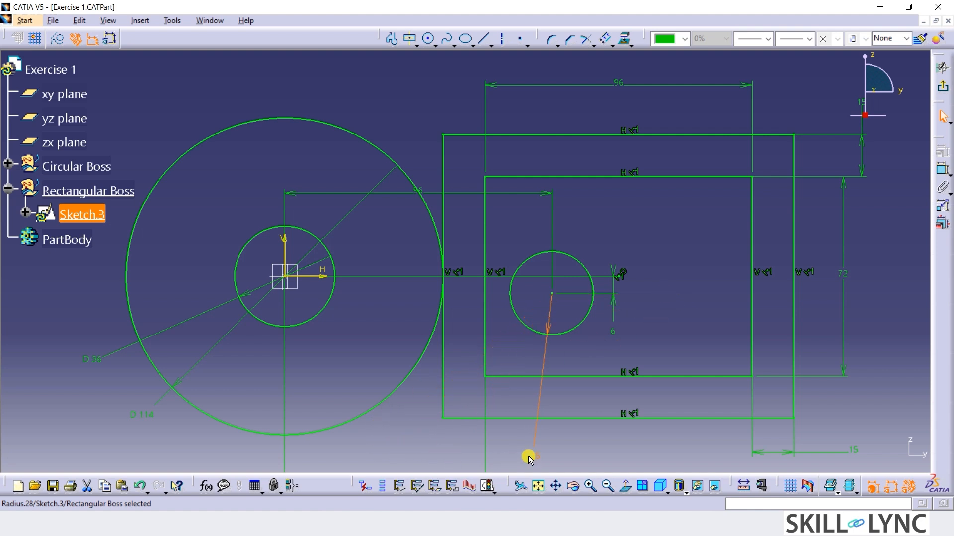
left_click(660, 453)
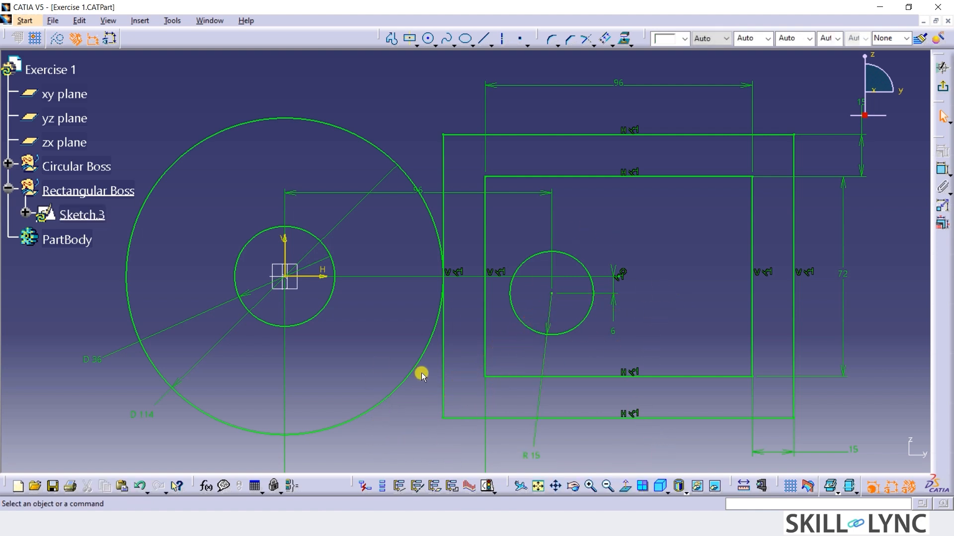
Sketch a second 15 mm radius circle at V 12 mm, about 47 mm right of the first circle's centre, and move its radius and offset labels clear.
left_click(429, 40)
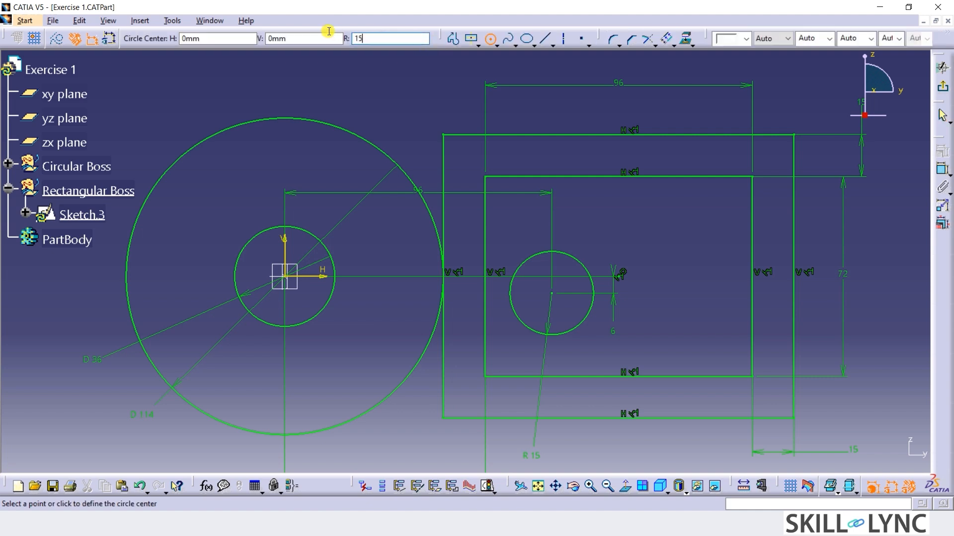
type("15")
key("Tab")
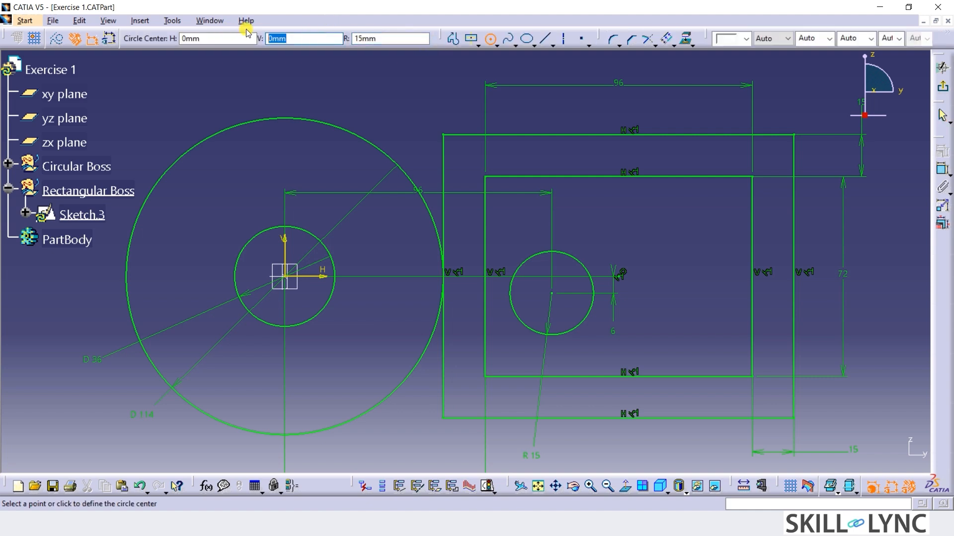
type("12")
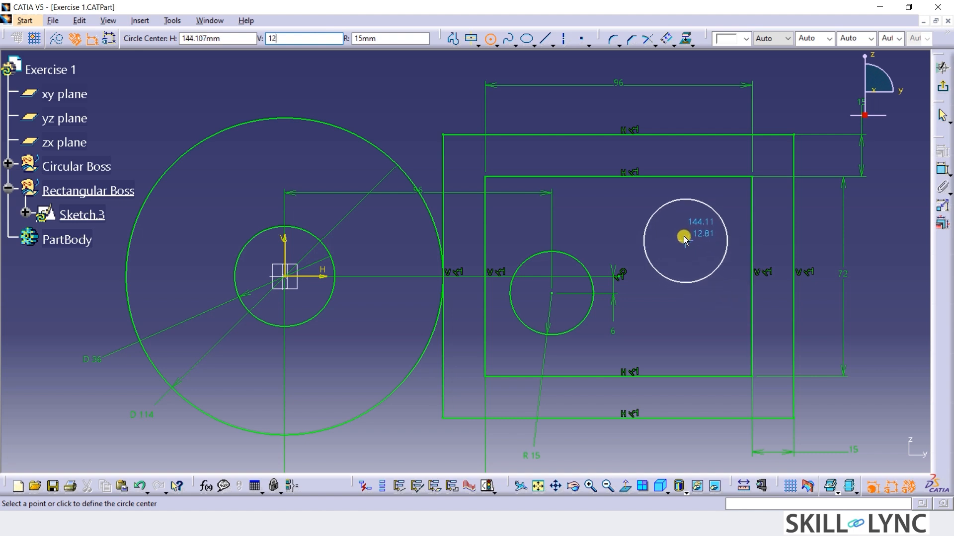
left_click(684, 236)
left_click_drag(718, 242, 797, 241)
left_click_drag(574, 251, 612, 252)
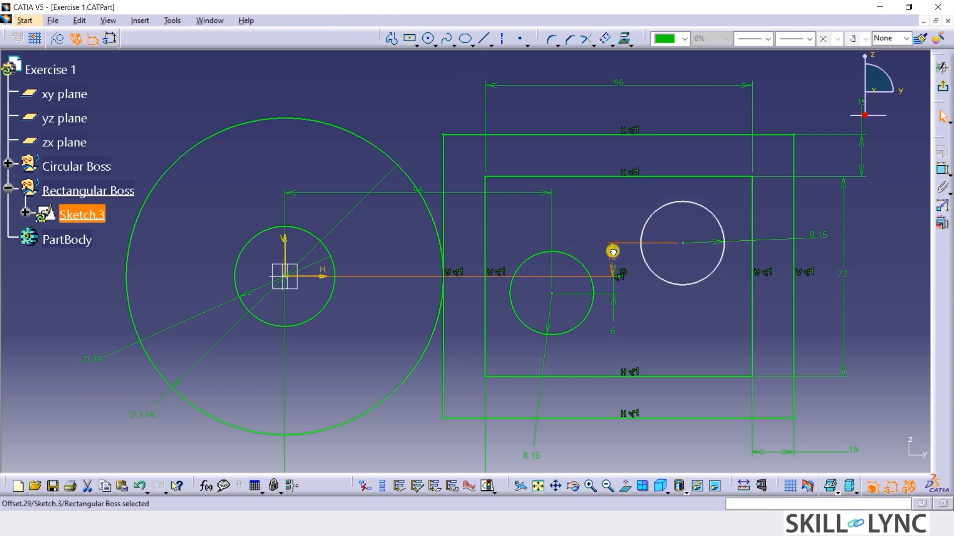
Dimension the horizontal distance between the centres of the two 15 mm radius circles and set it to 42 mm.
left_click(942, 169)
left_click(684, 244)
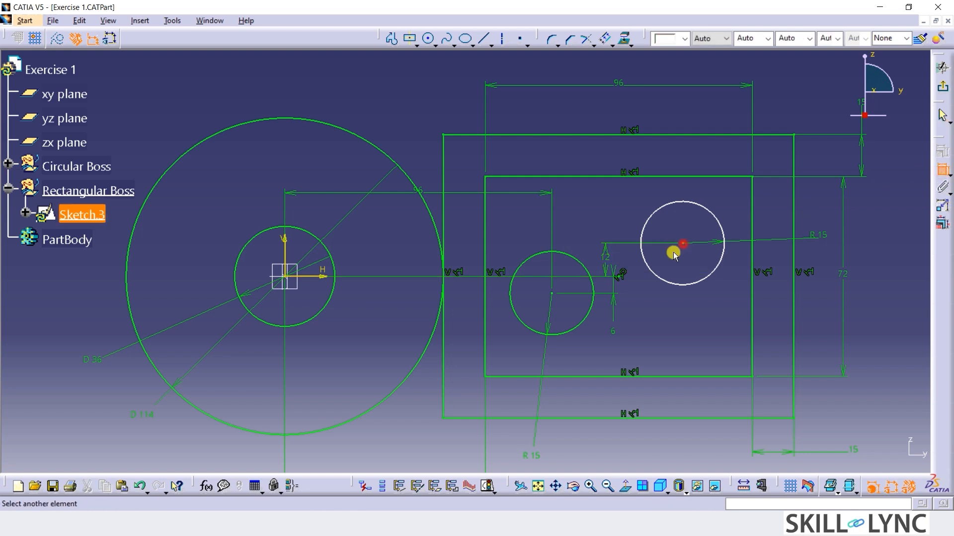
left_click(552, 294)
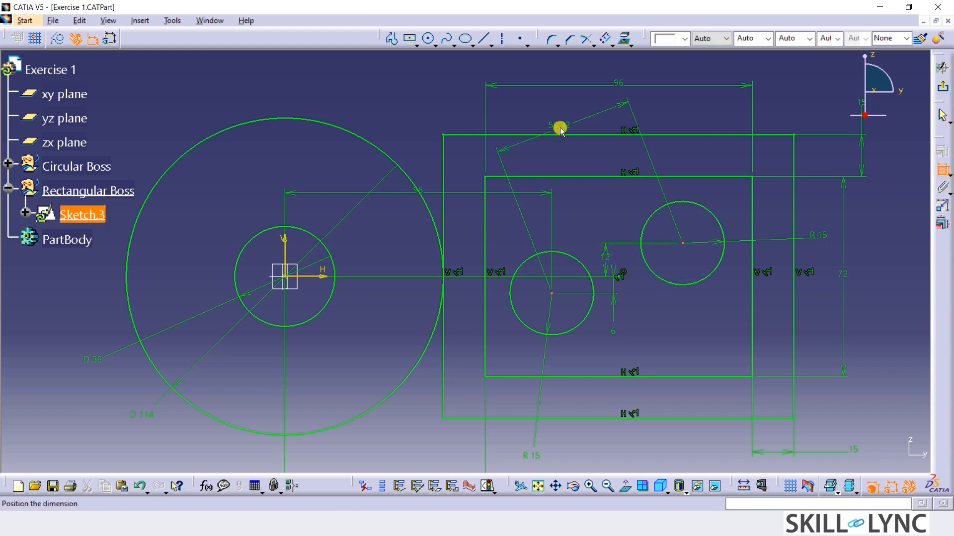
right_click(560, 129)
left_click(571, 162)
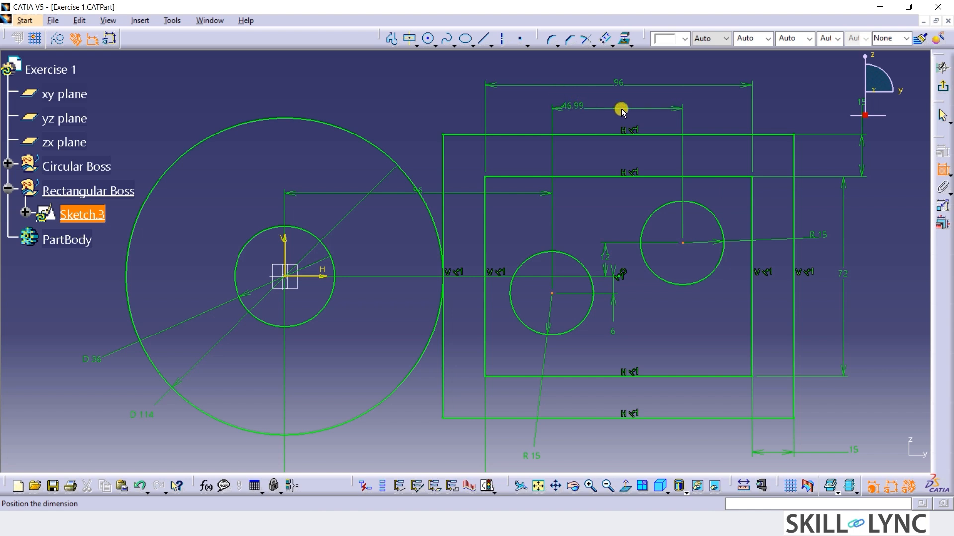
left_click(621, 108)
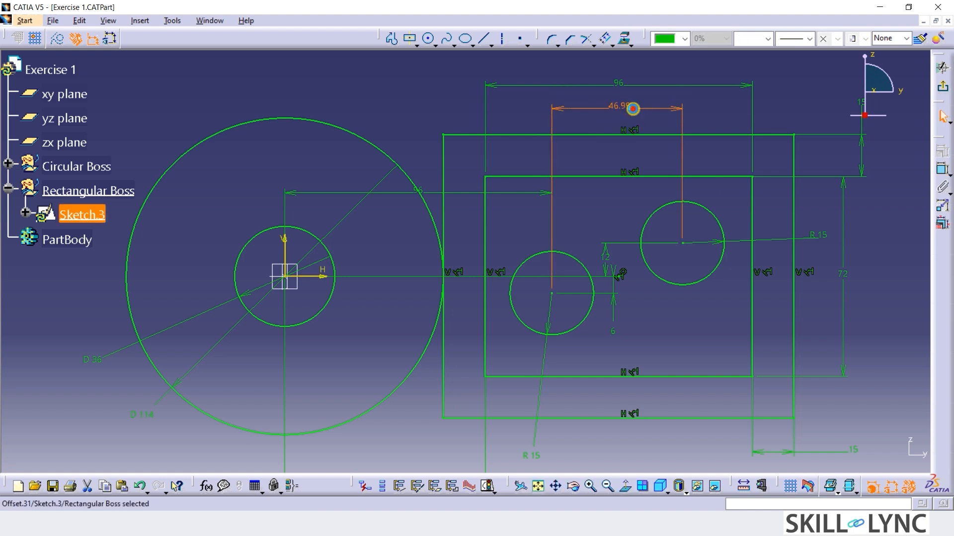
double_click(632, 109)
type("42")
key("Return")
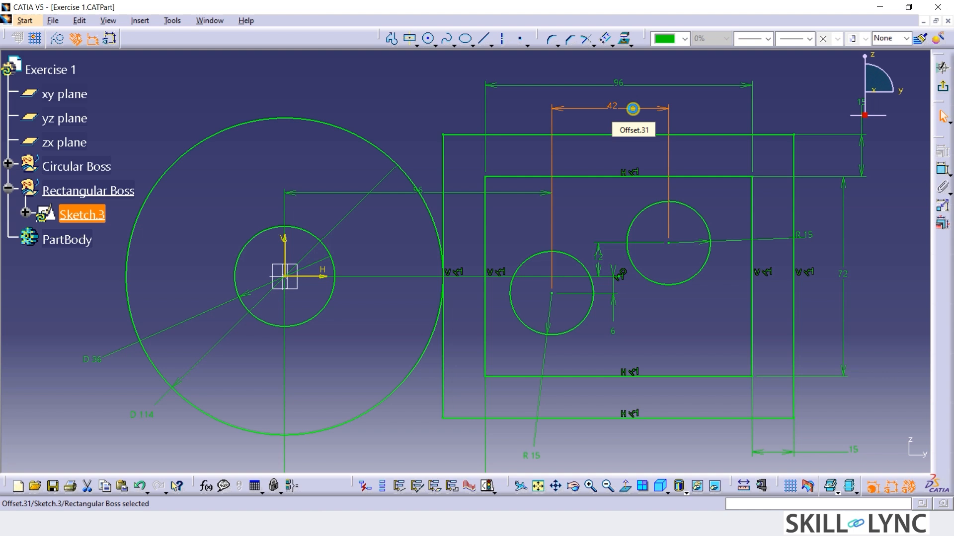
left_click(882, 259)
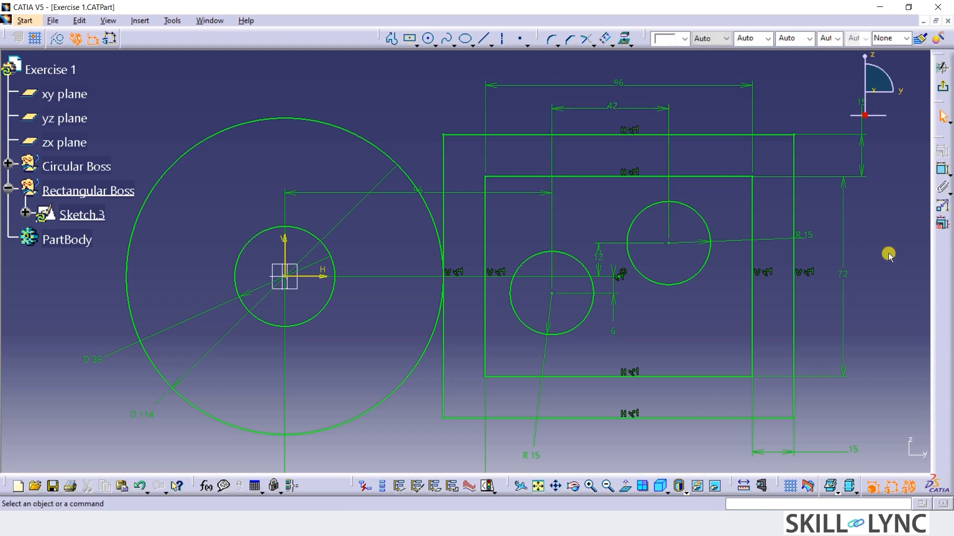
Round all four corners of the outer rectangle with Corner arcs of about 14 to 15 mm radius.
left_click(542, 40)
left_click(443, 135)
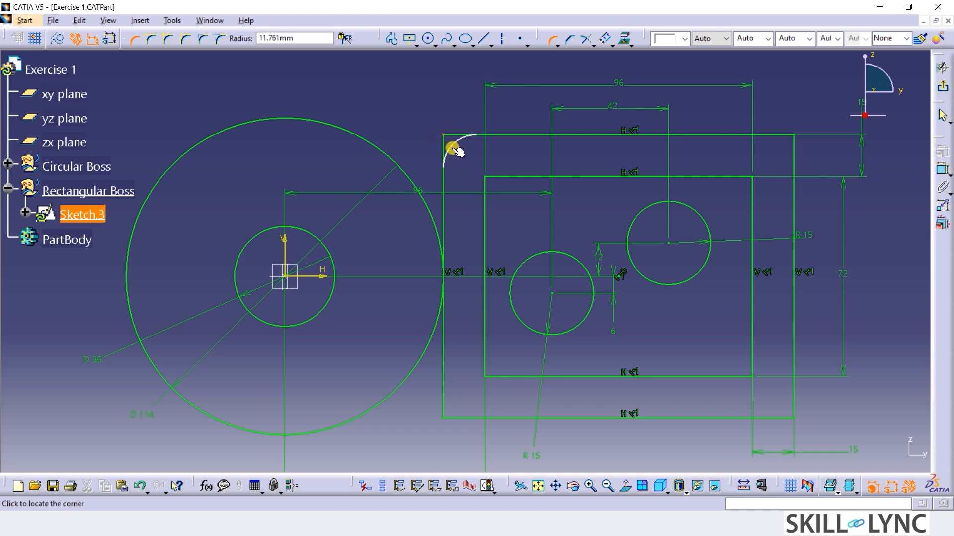
left_click(453, 147)
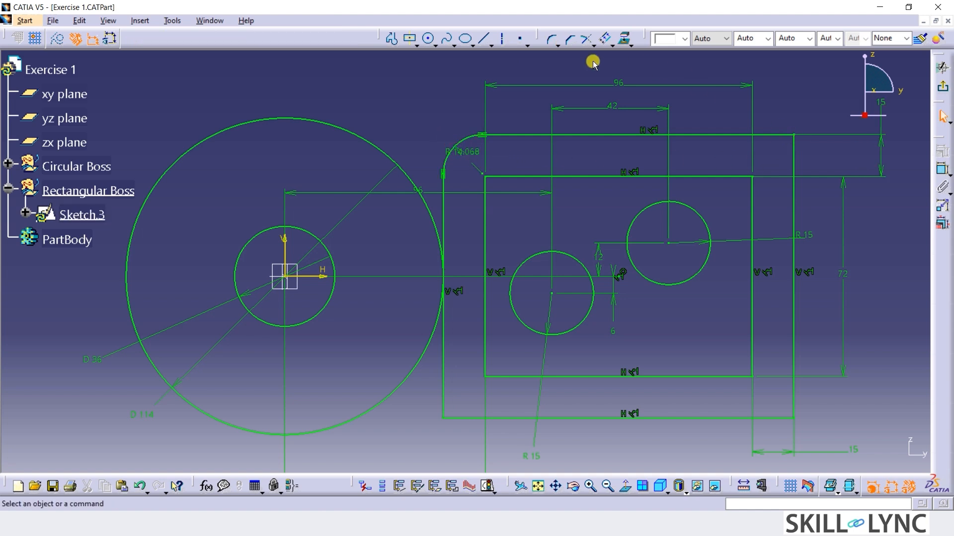
left_click(552, 39)
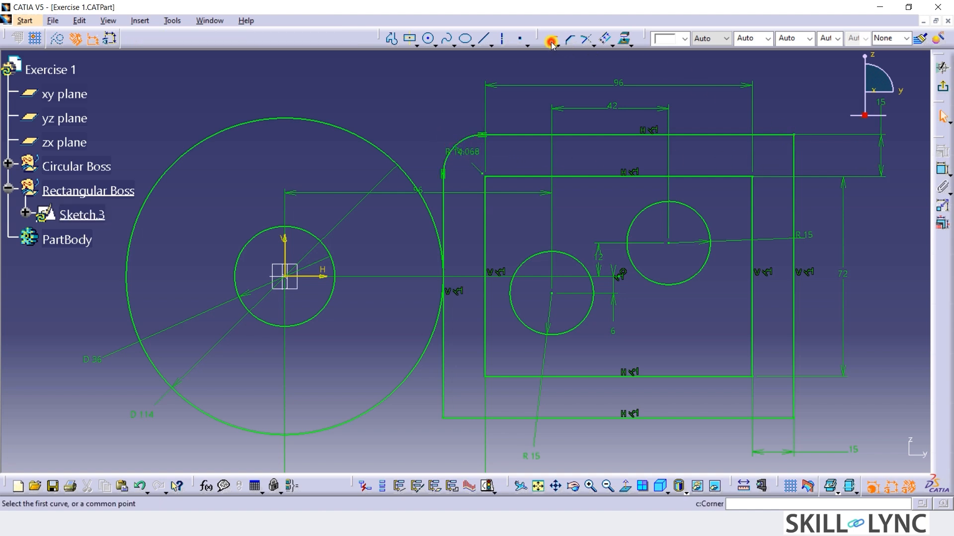
left_click(792, 135)
left_click(778, 155)
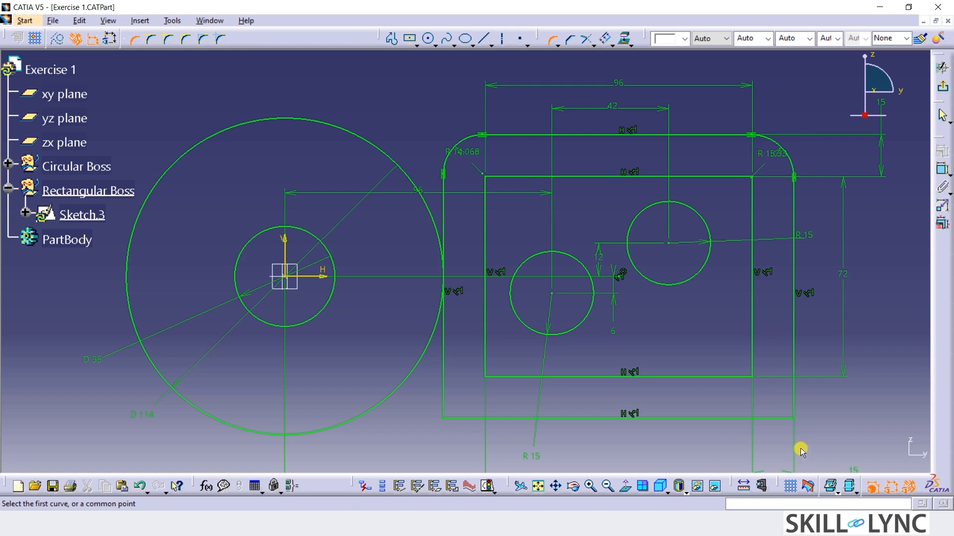
left_click(792, 417)
left_click(784, 402)
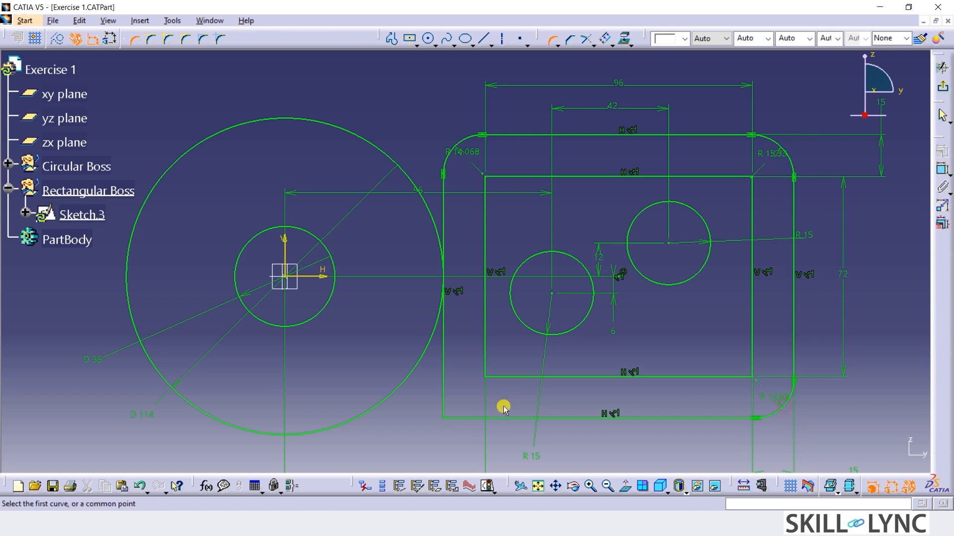
left_click(442, 414)
left_click(454, 418)
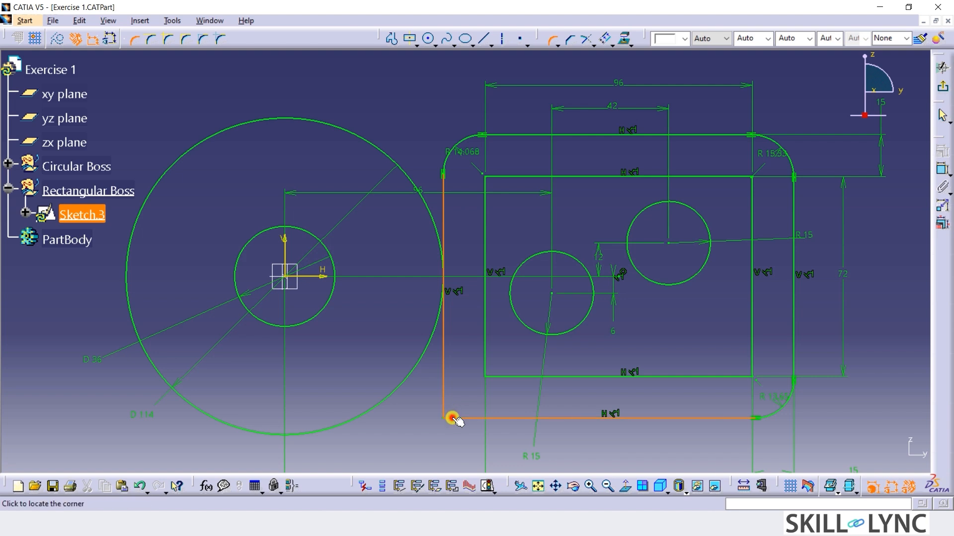
left_click(455, 401)
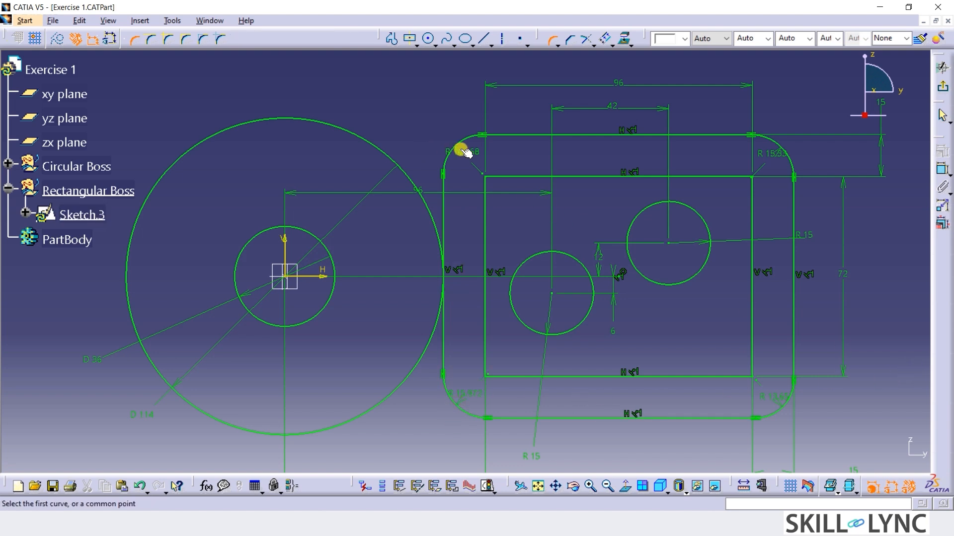
Move the upper-left corner's radius label outside the outer rectangle and set that radius to 18 mm.
left_click_drag(470, 150, 425, 124)
double_click(422, 116)
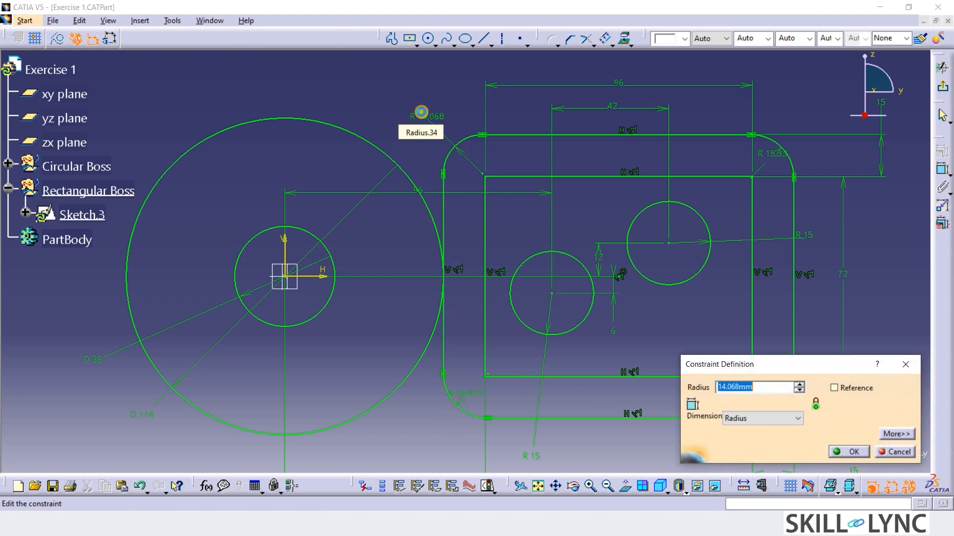
type("18mm")
key("Return")
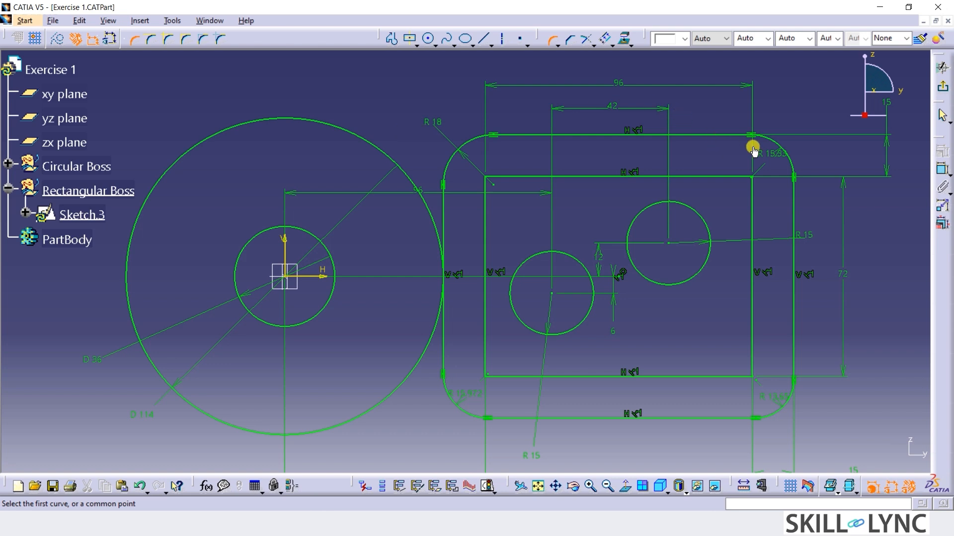
Link the outer rectangle's upper-right corner radius to the upper-left corner's 18 mm radius with an equality formula.
double_click(803, 119)
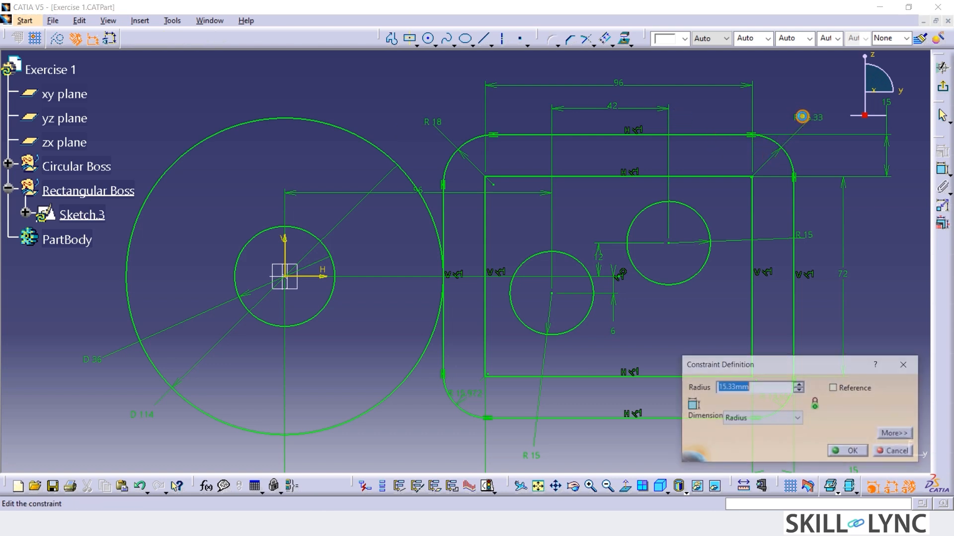
type("=")
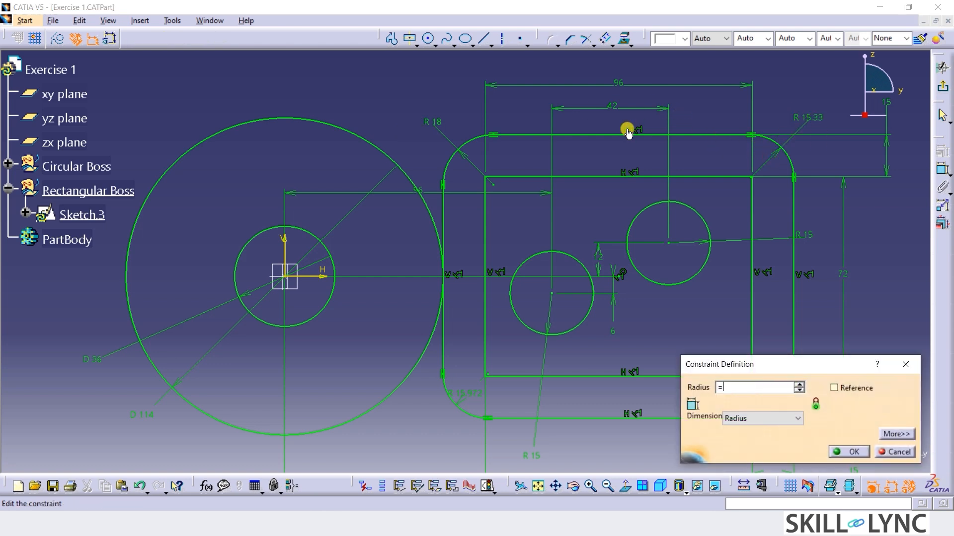
left_click(440, 128)
key("Return")
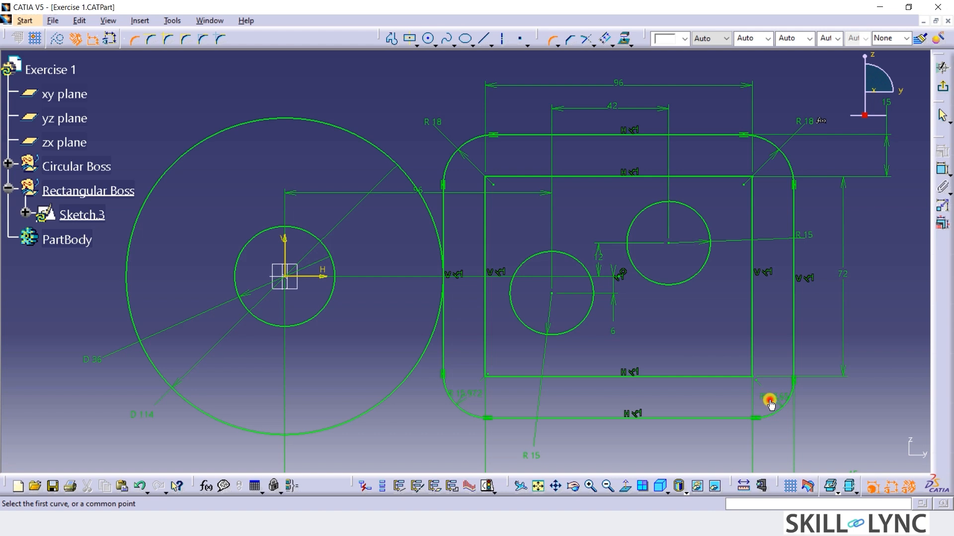
Link the outer rectangle's lower-right corner radius to the upper-left corner's 18 mm radius with an equality formula.
double_click(832, 444)
type("=")
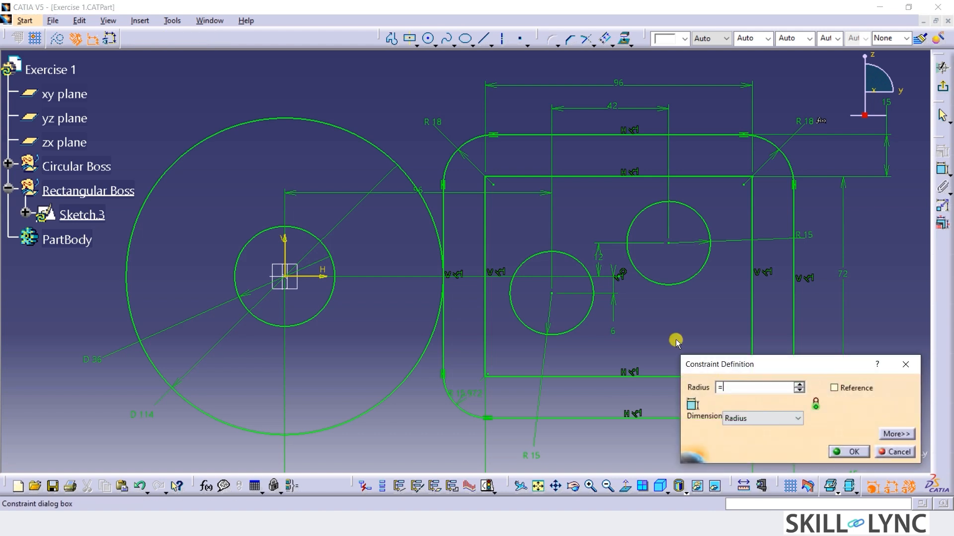
left_click(439, 122)
key("Return")
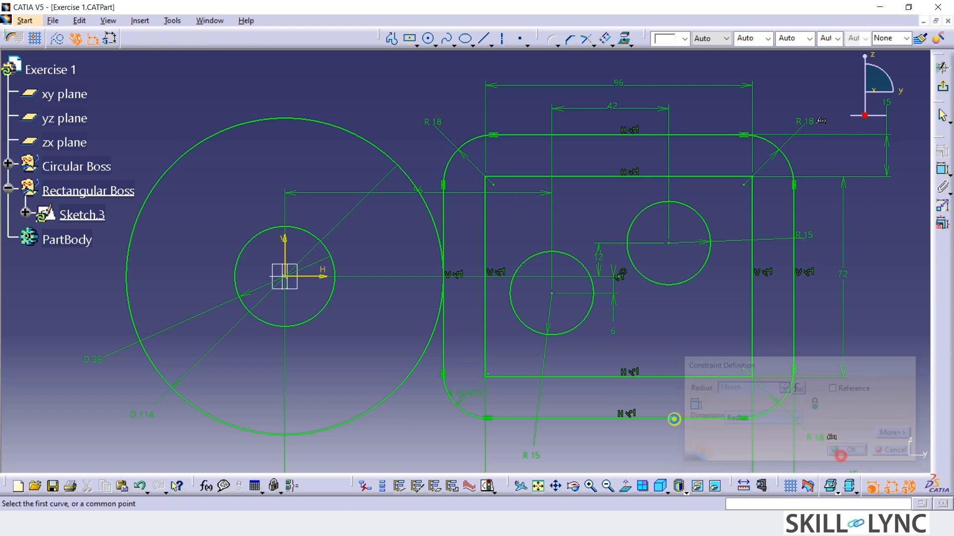
Link the outer rectangle's lower-left corner radius to the upper-left corner's 18 mm radius by formula, and move the origin-to-circle 96 mm dimension above the sketch.
left_click_drag(448, 403, 418, 436)
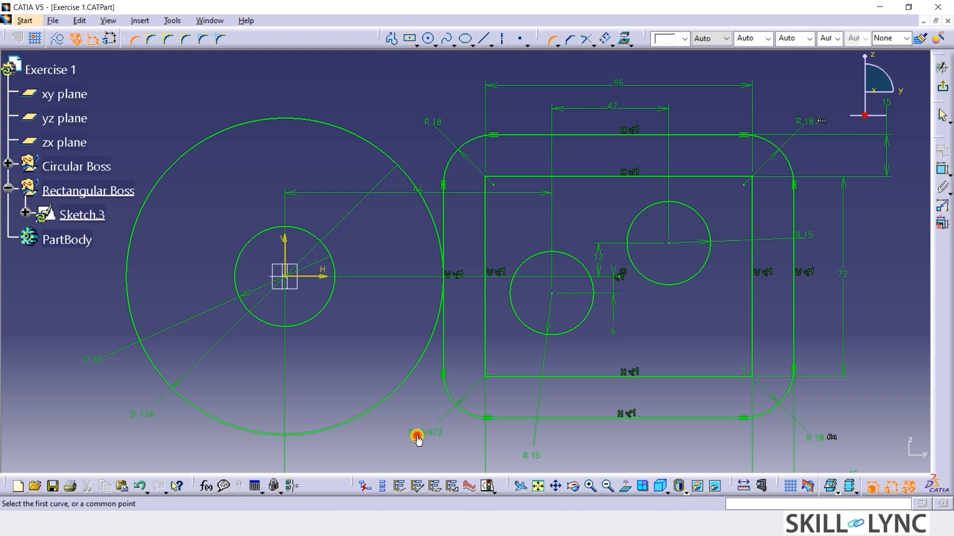
double_click(417, 438)
type("=")
left_click(432, 121)
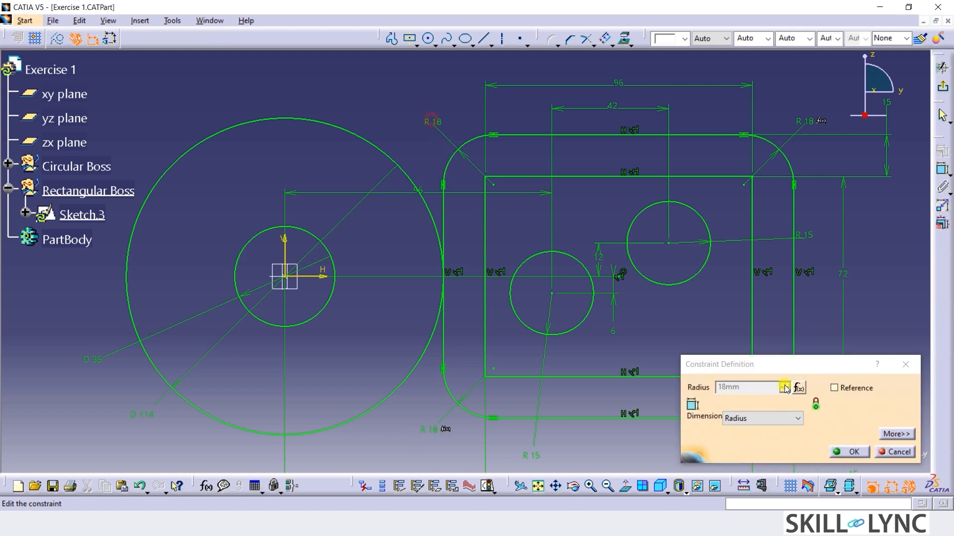
left_click(845, 452)
left_click(866, 359)
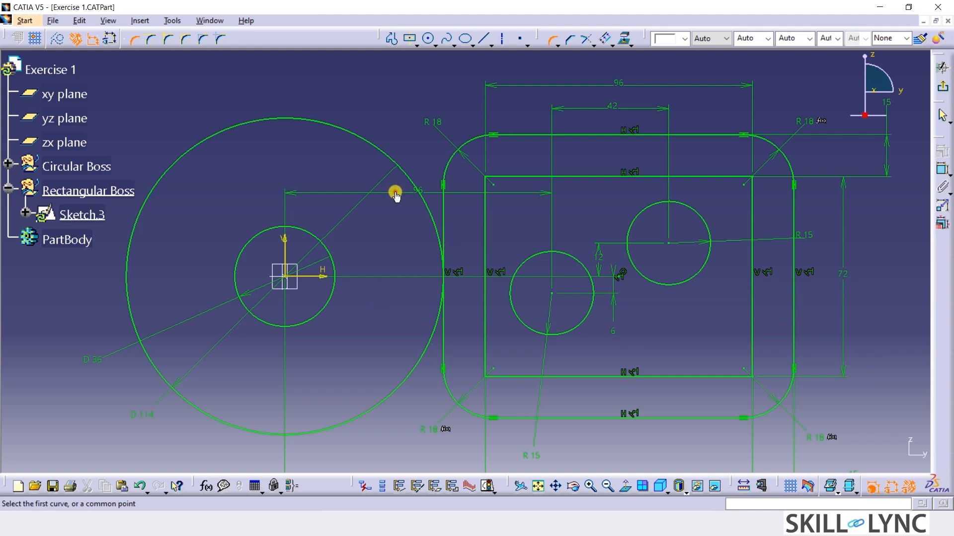
left_click_drag(396, 195, 407, 75)
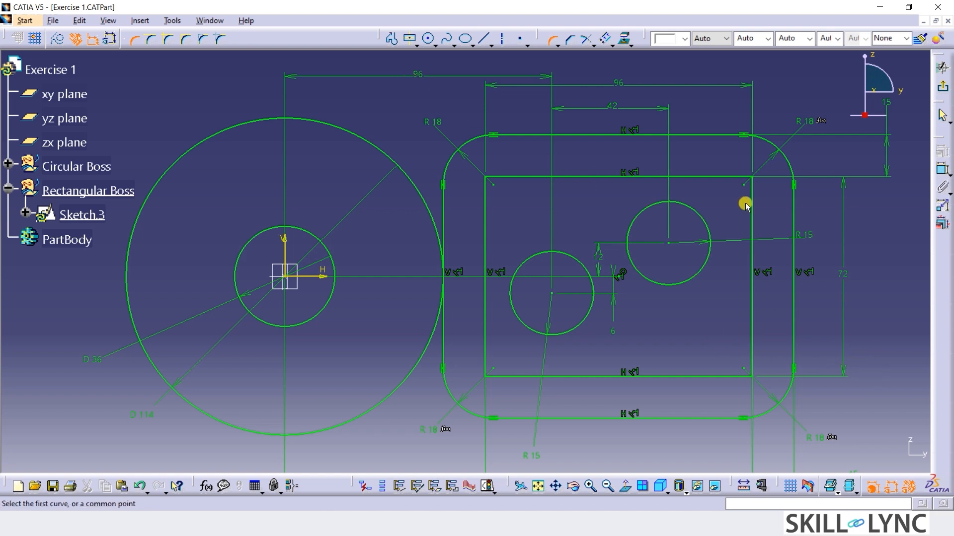
Draw two concentric circles of 5 mm and 10 mm radius centred on the midpoint of the outer rectangle's upper edge.
left_click(428, 38)
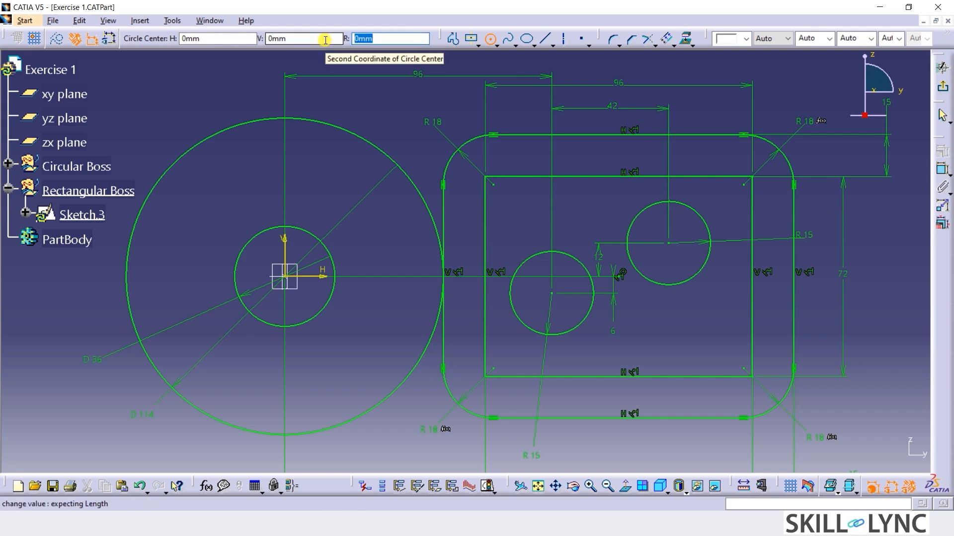
type("5")
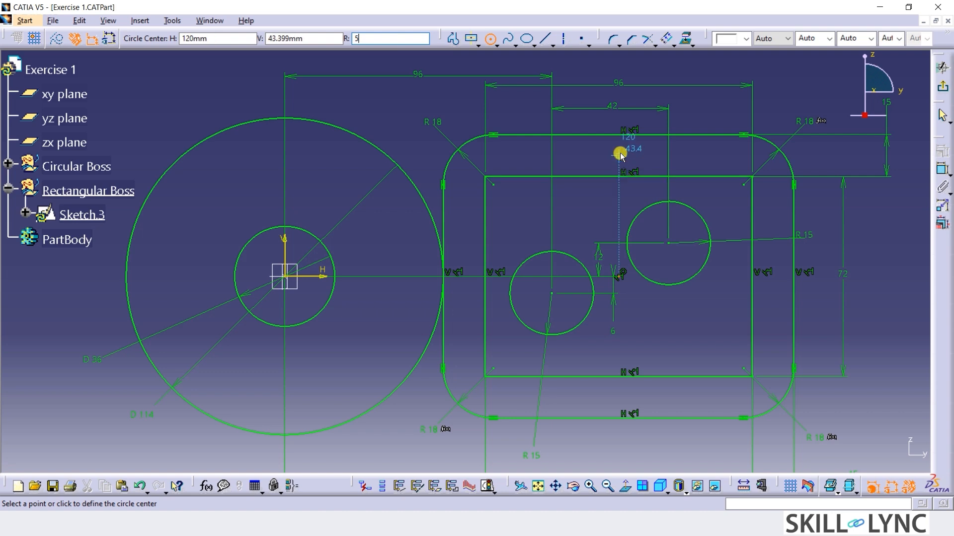
left_click(619, 134)
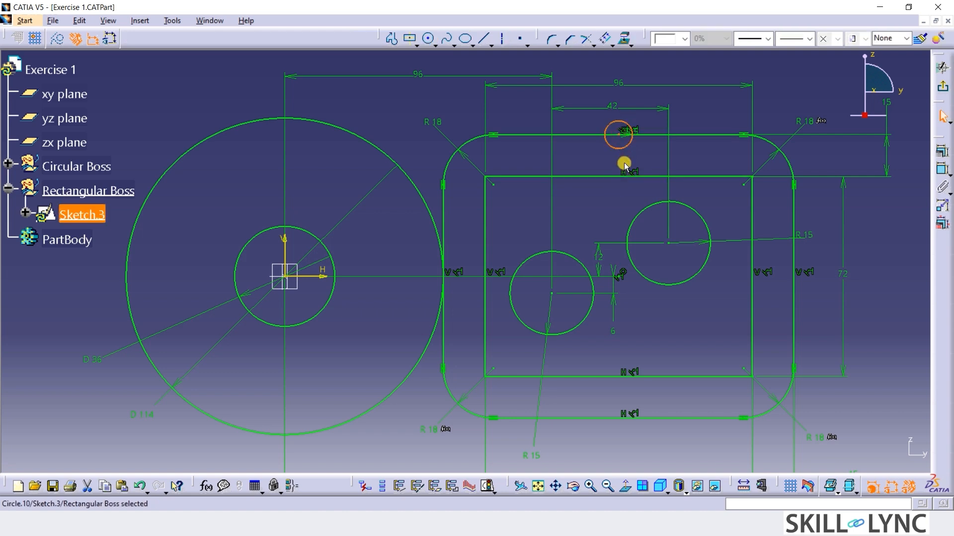
left_click(431, 40)
left_click(382, 38)
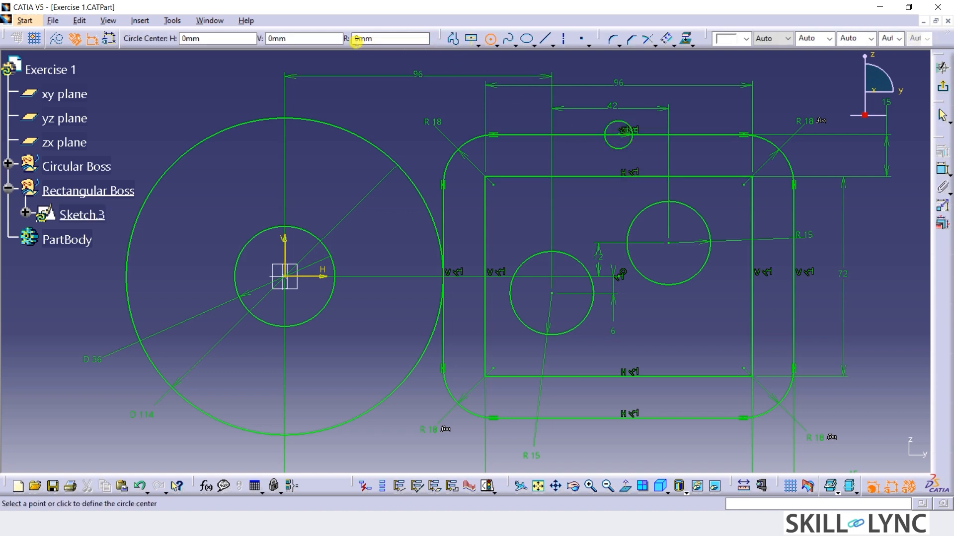
type("10")
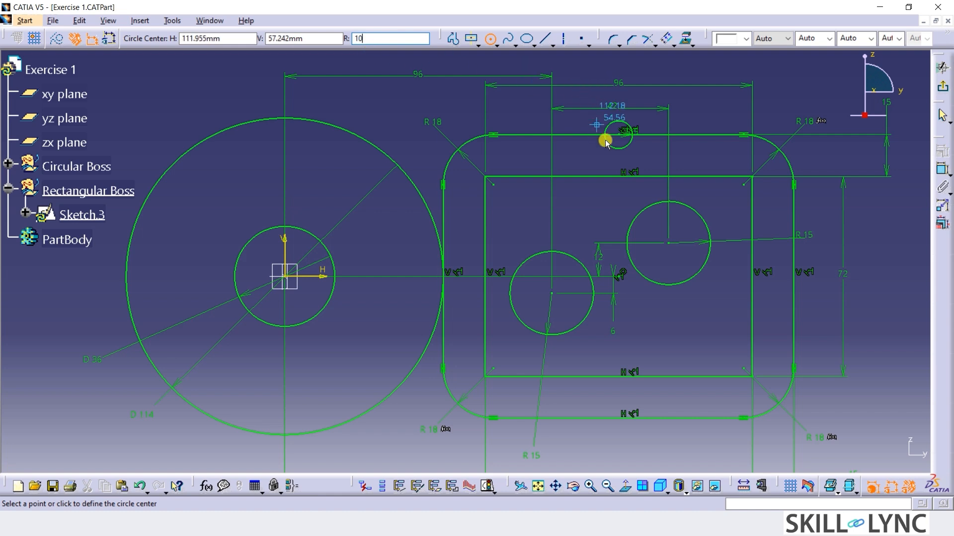
left_click(619, 133)
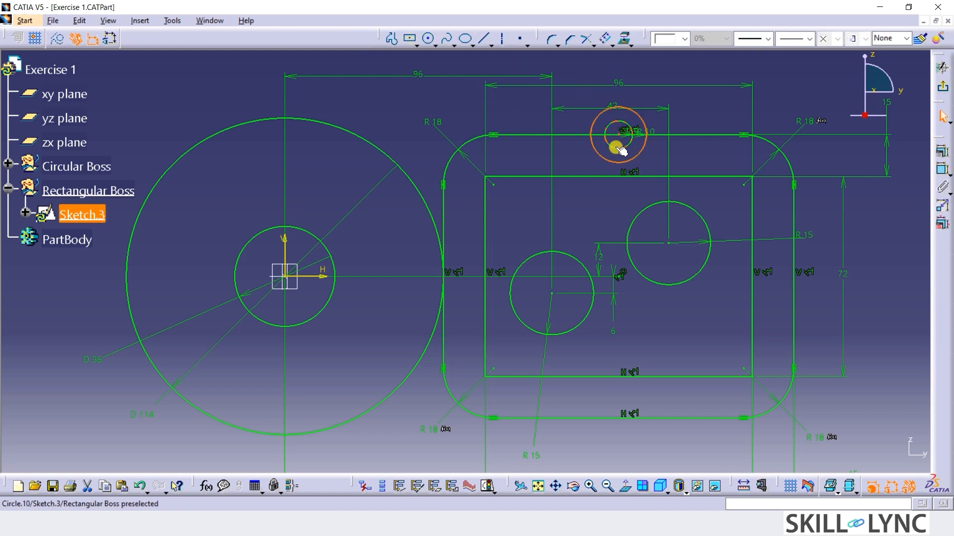
Mirror the two concentric circles on the upper edge about the horizontal axis onto the outer rectangle's lower edge.
left_click(620, 150)
left_click(630, 160, "ctrl")
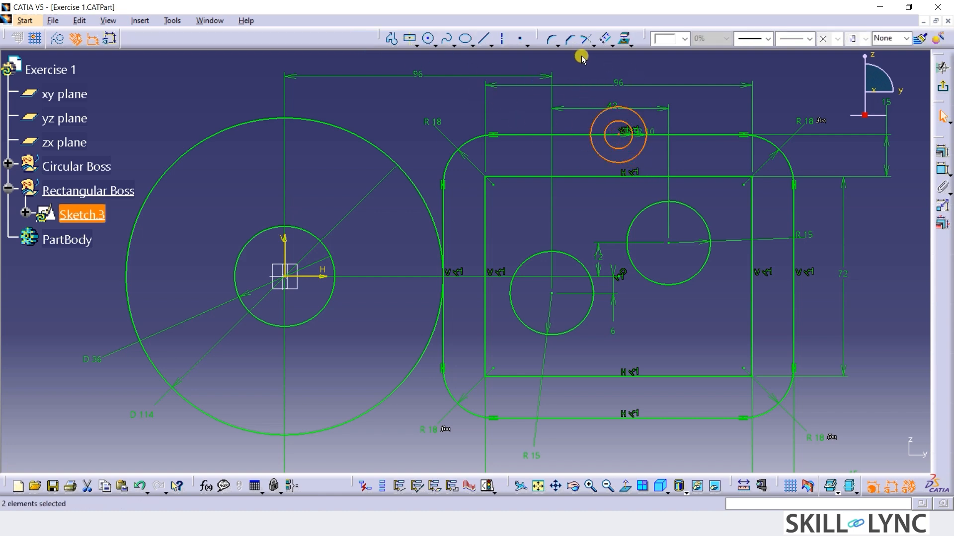
left_click(611, 46)
left_click(622, 63)
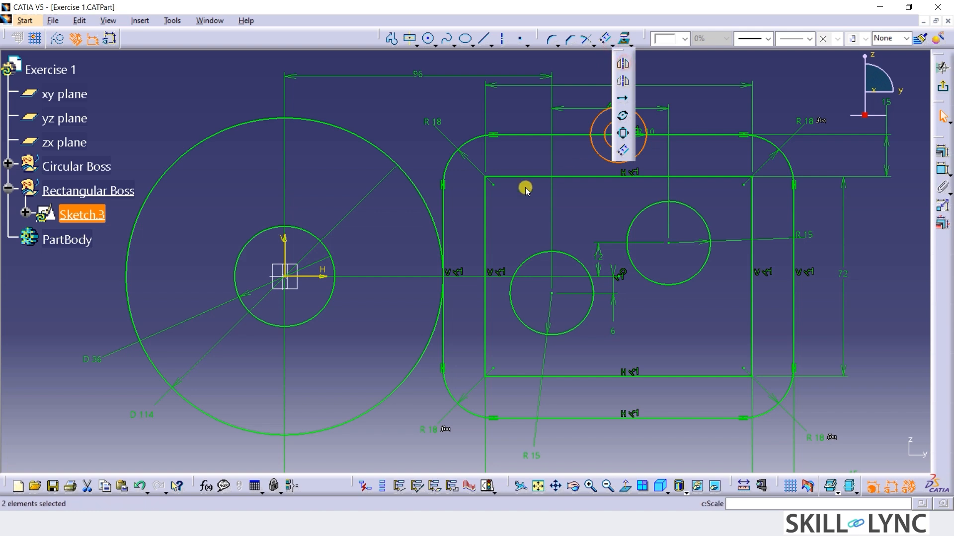
left_click(311, 275)
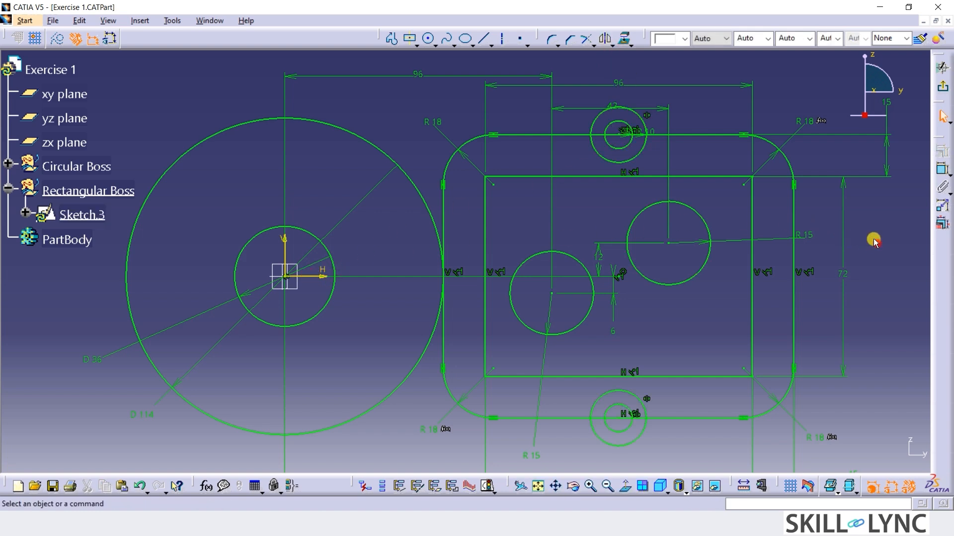
Draw concentric circles of 5 mm and 10 mm radius where the outer rectangle's right edge crosses the horizontal axis.
left_click(428, 38)
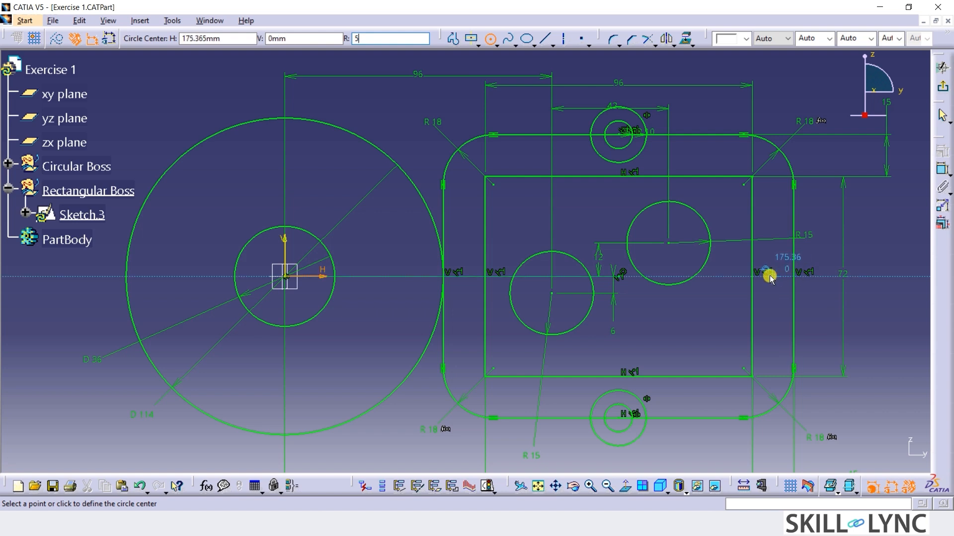
key("Return")
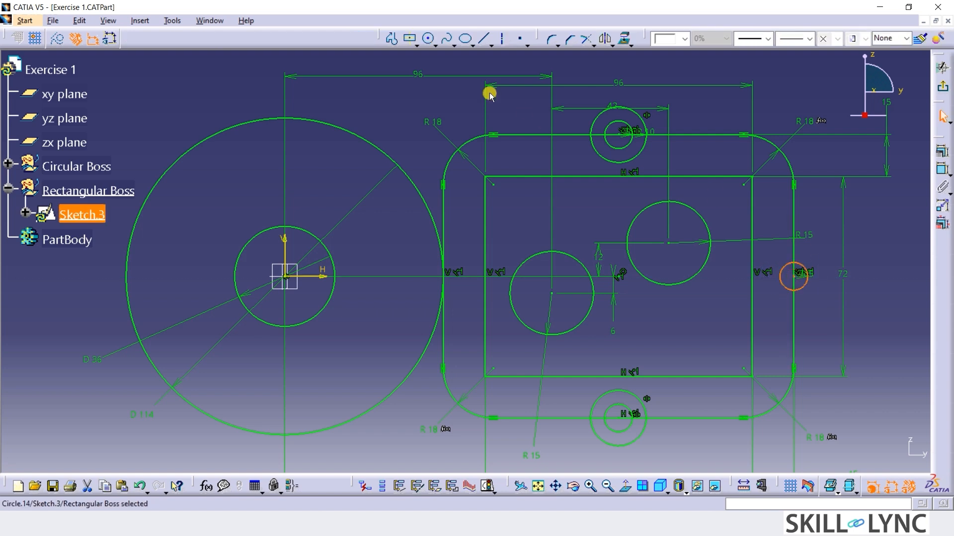
left_click(384, 41)
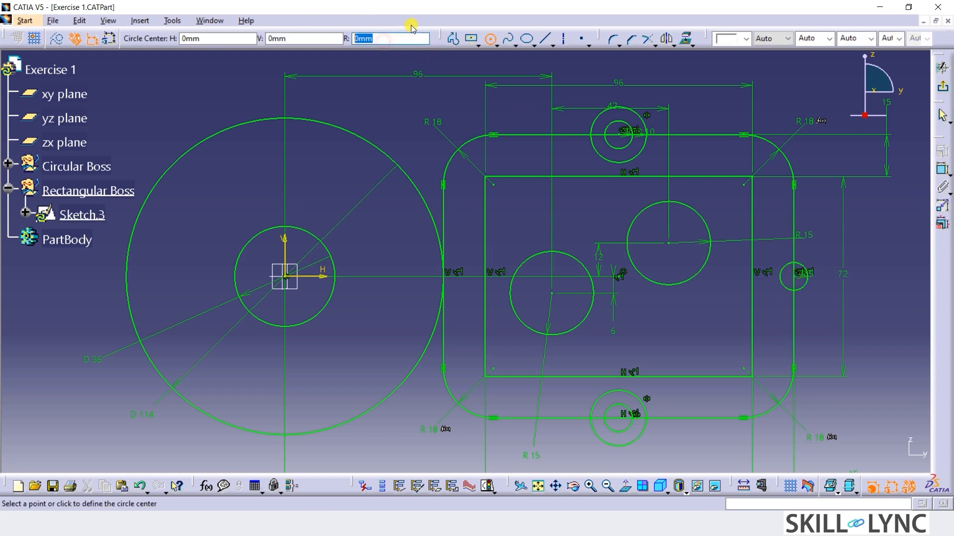
type("10")
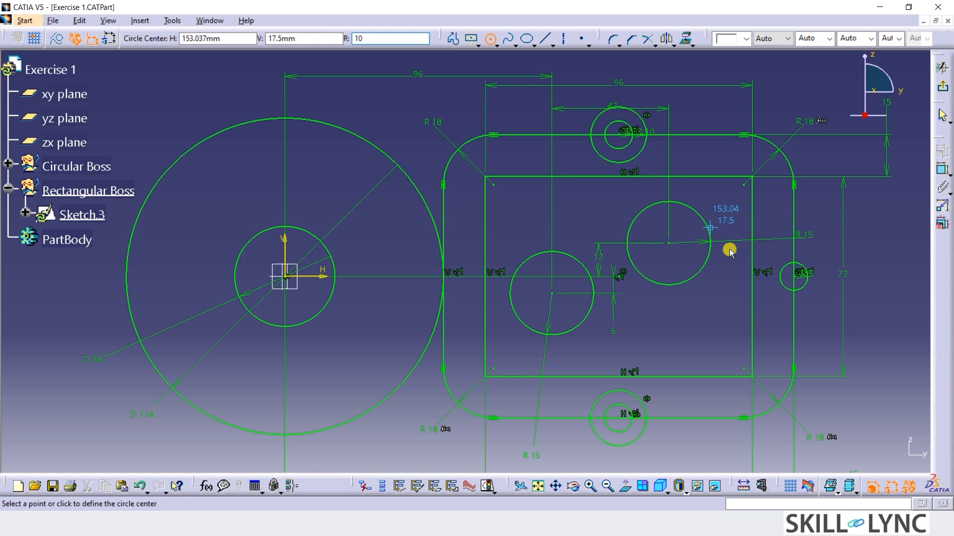
left_click(793, 276)
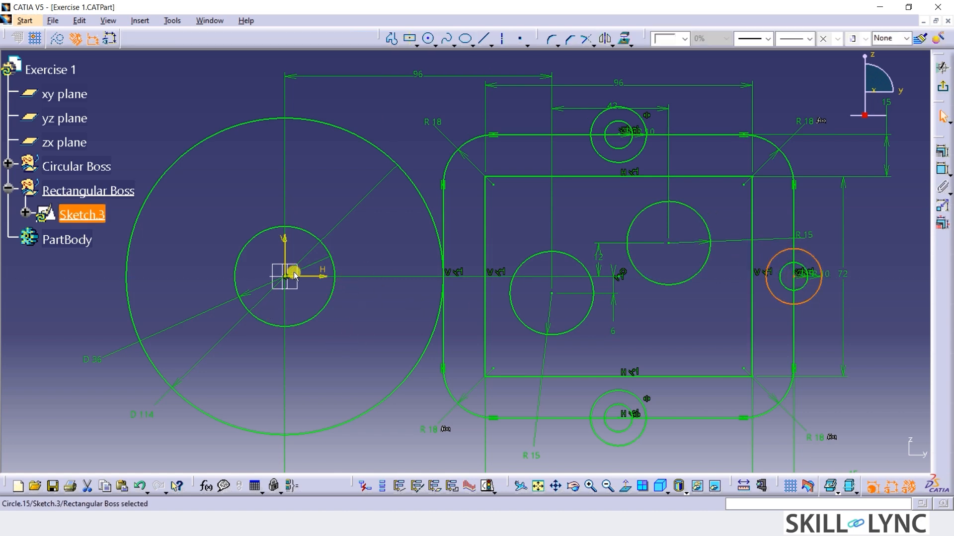
Draw concentric circles of 5 mm and 10 mm radius centred on the leftmost point of the 114 mm diameter circle.
left_click(428, 39)
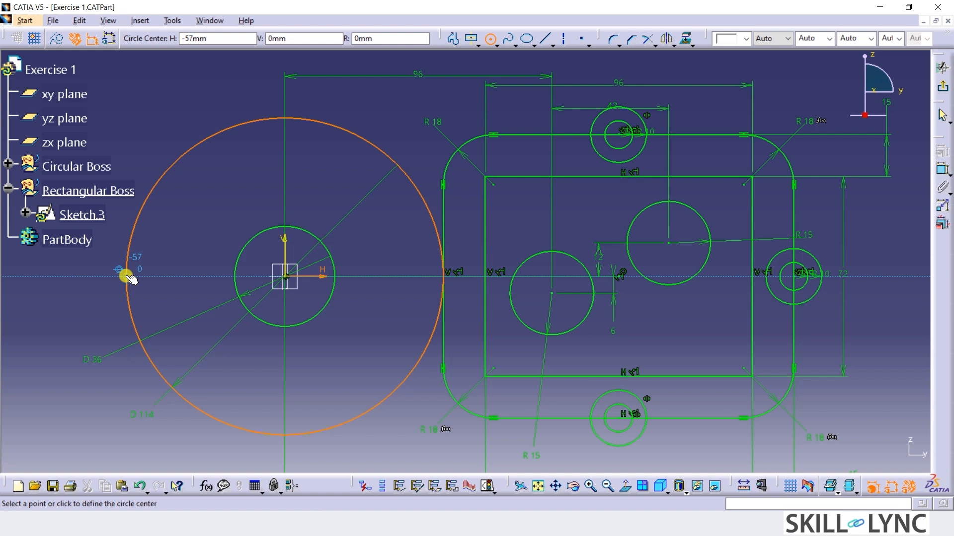
left_click(383, 38)
left_click(126, 277)
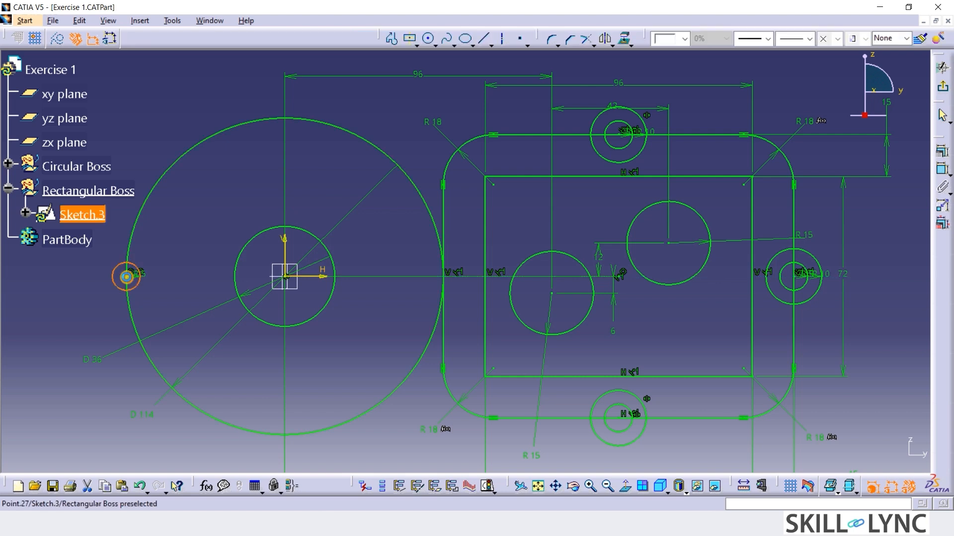
left_click(430, 39)
left_click(383, 38)
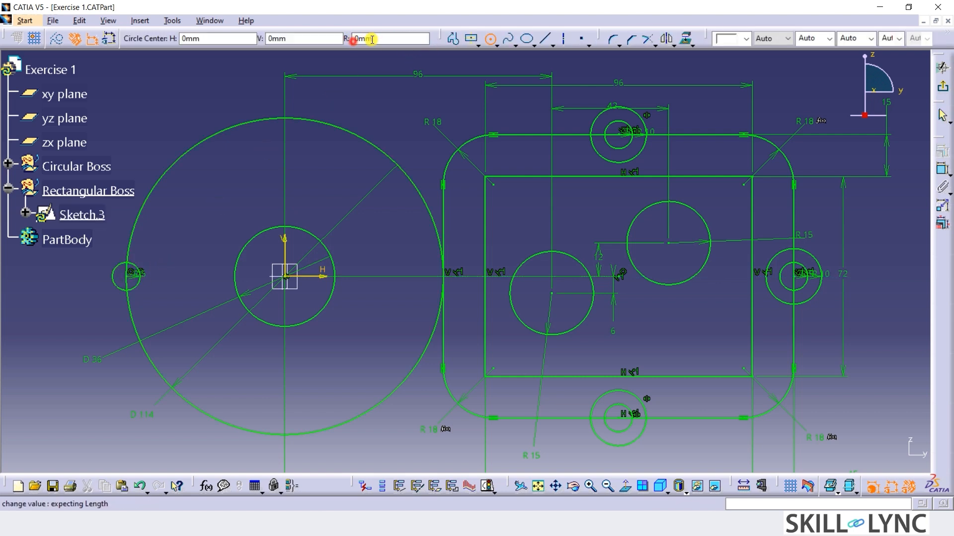
type("10")
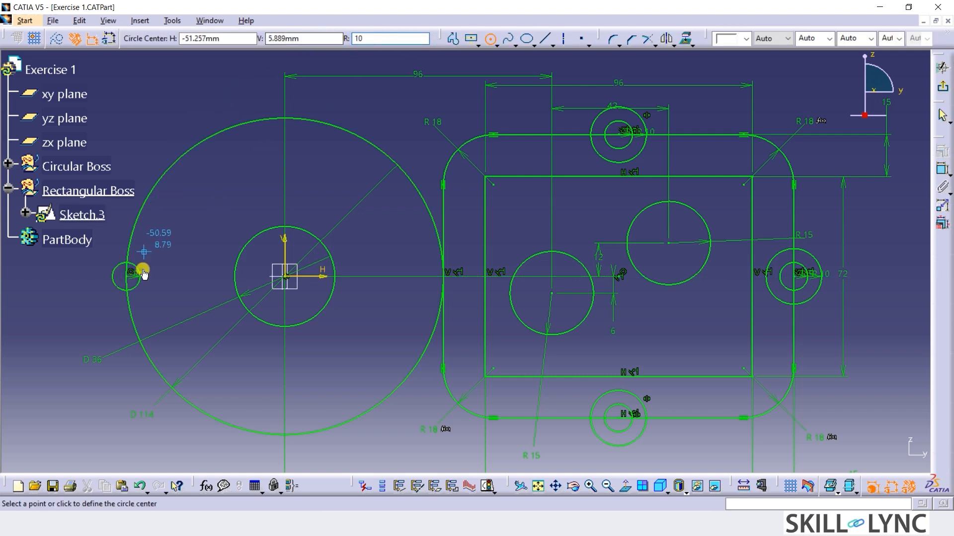
left_click(127, 277)
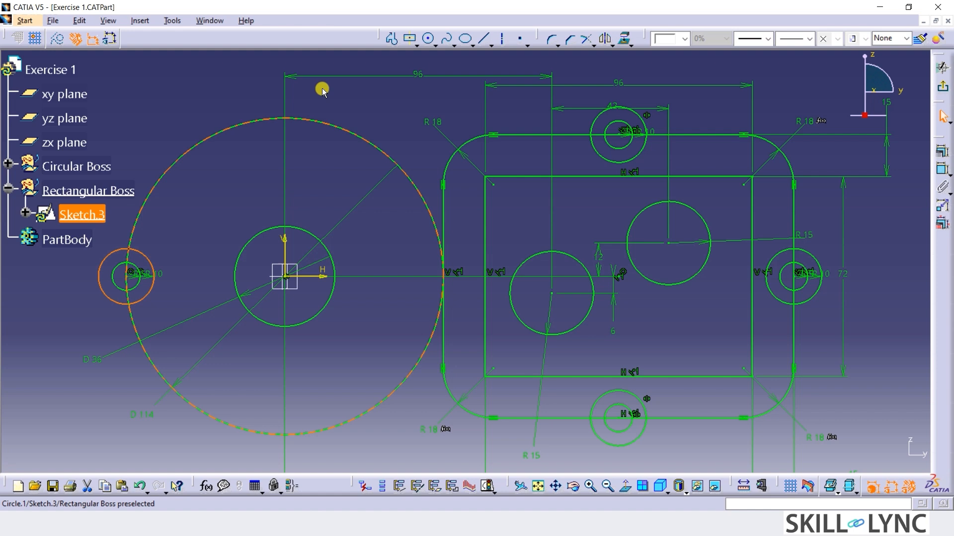
Draw two axis lines from the origin past the 114 mm circle, one up-right about 35° from vertical, one down-right about 60° below horizontal.
left_click(502, 39)
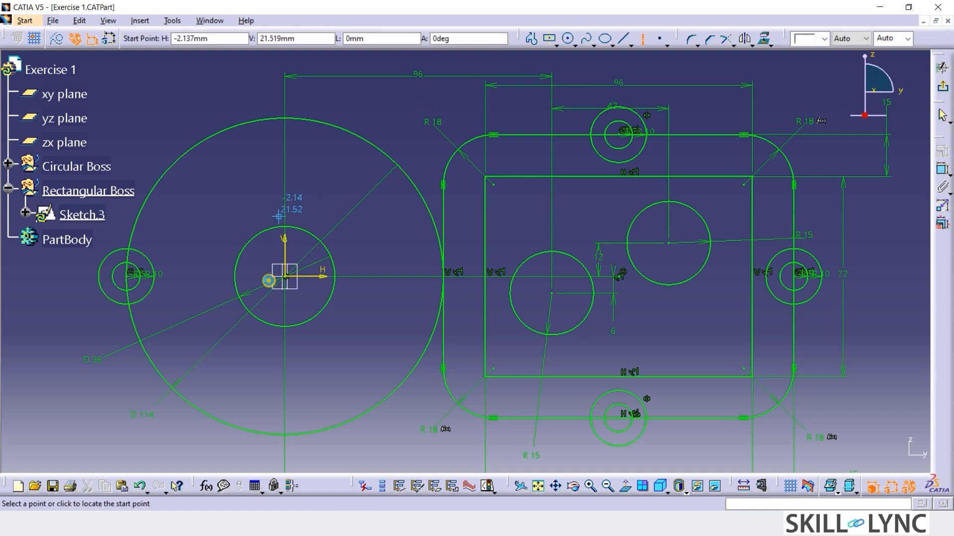
left_click(285, 276)
left_click(391, 122)
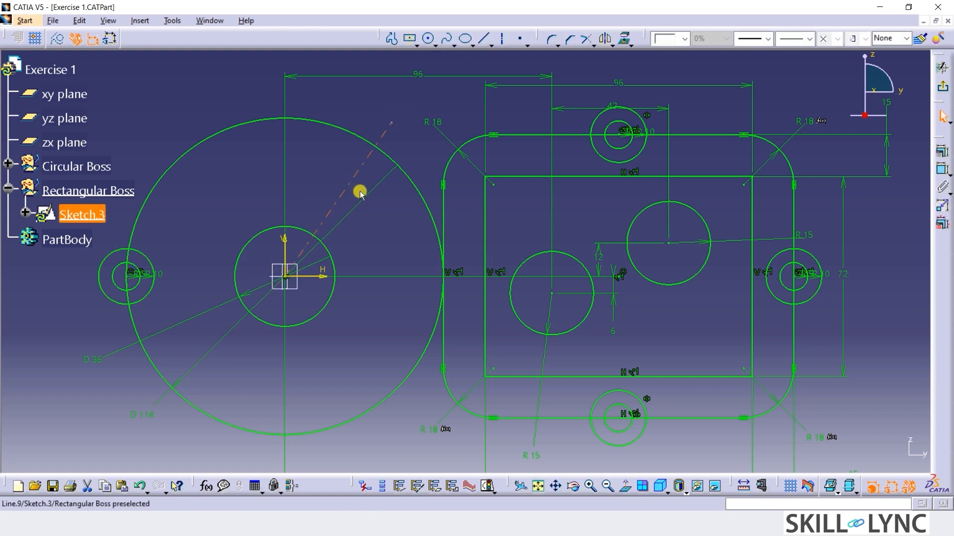
left_click(502, 38)
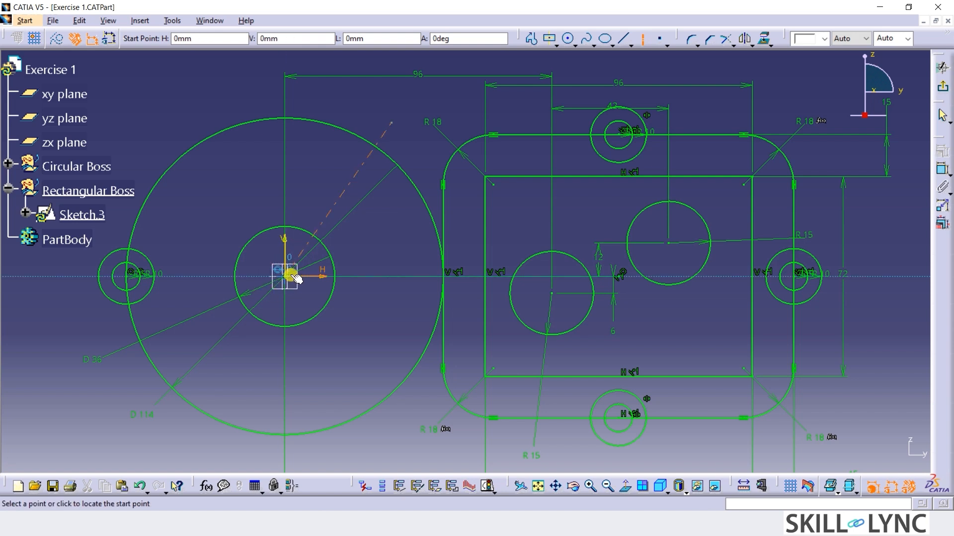
left_click(285, 276)
left_click(372, 424)
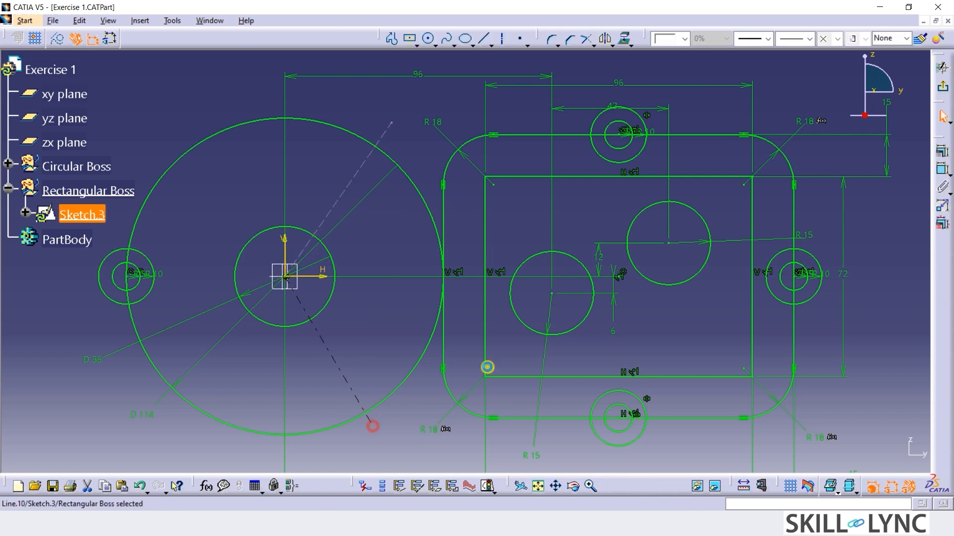
Constrain the angle between the lower axis line and the horizontal axis to 60°.
left_click(942, 169)
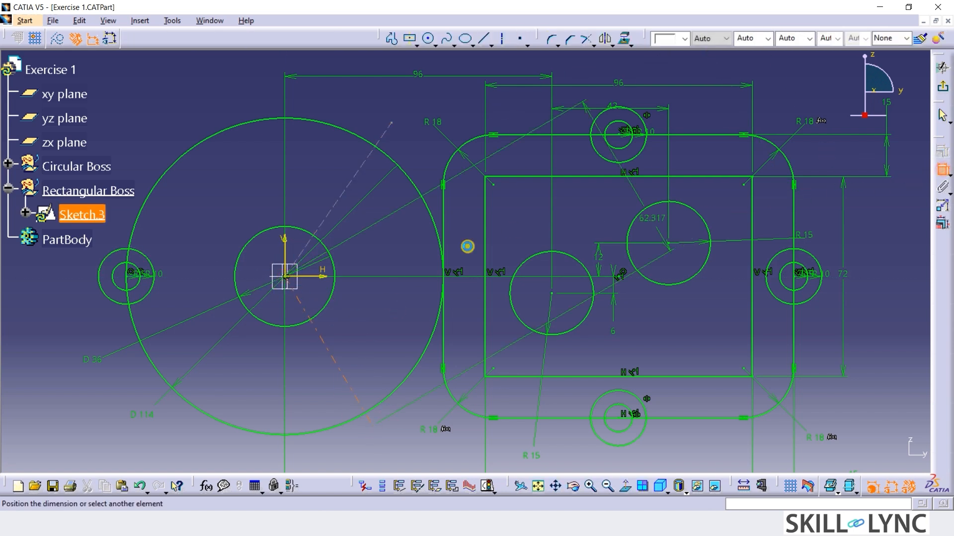
left_click(315, 276)
left_click(356, 322)
double_click(364, 317)
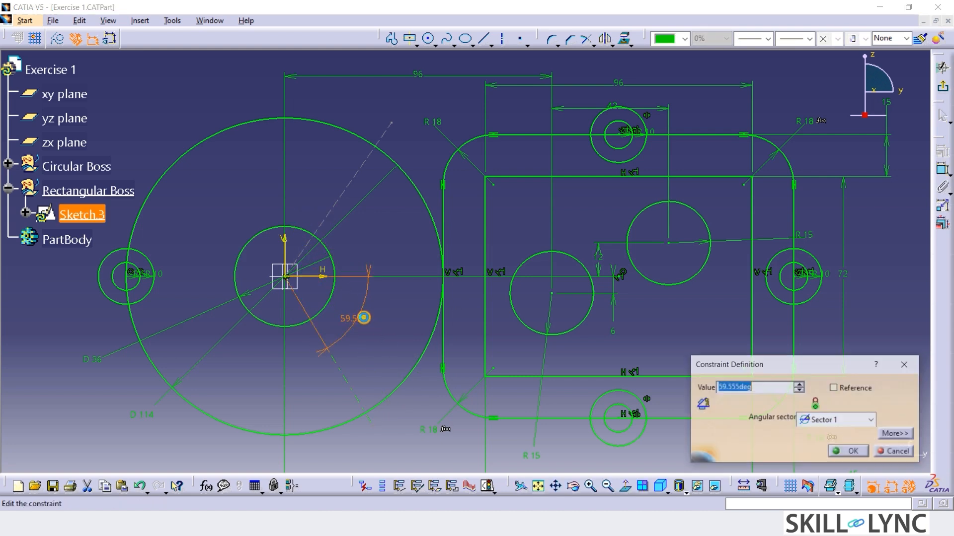
type("60")
key("Return")
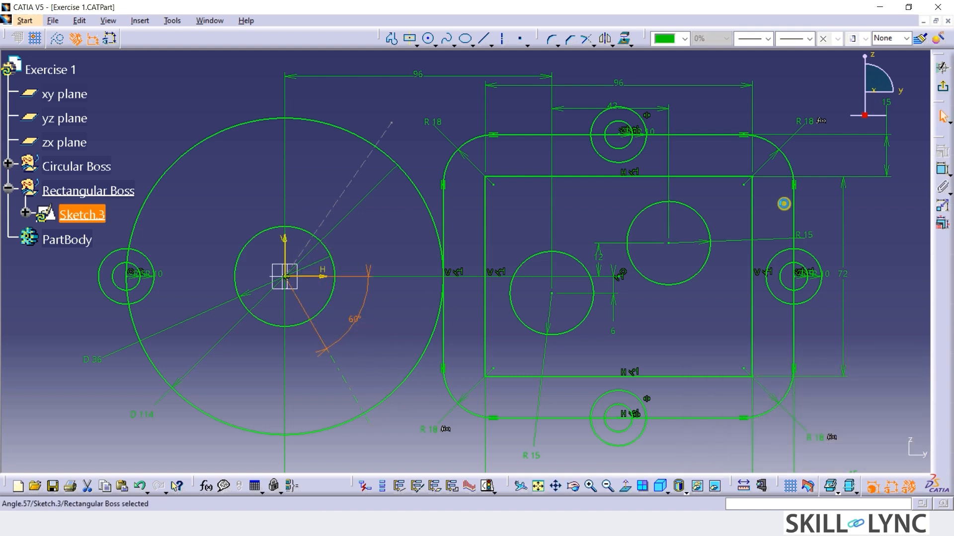
Constrain the angle between the upper axis line and the vertical axis to 30°.
left_click(936, 171)
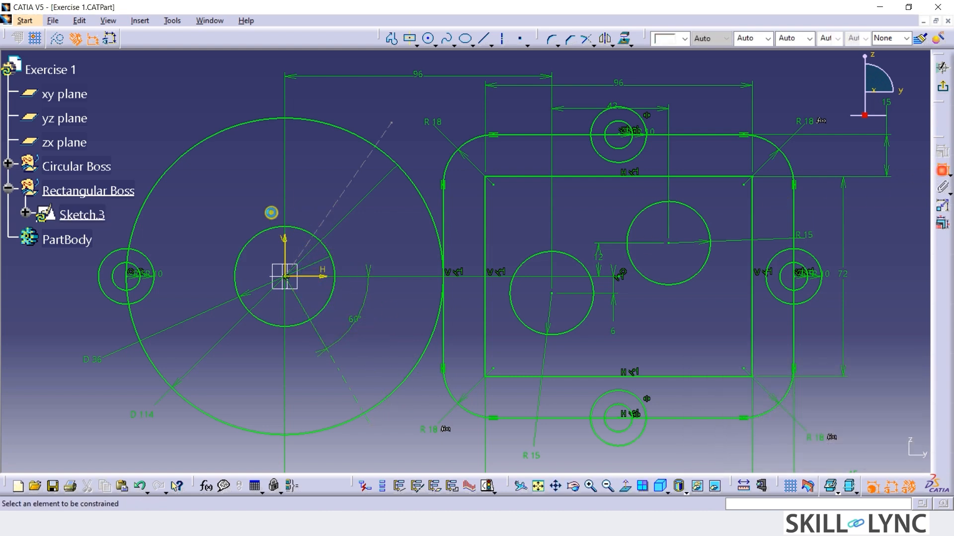
left_click(343, 197)
left_click(284, 249)
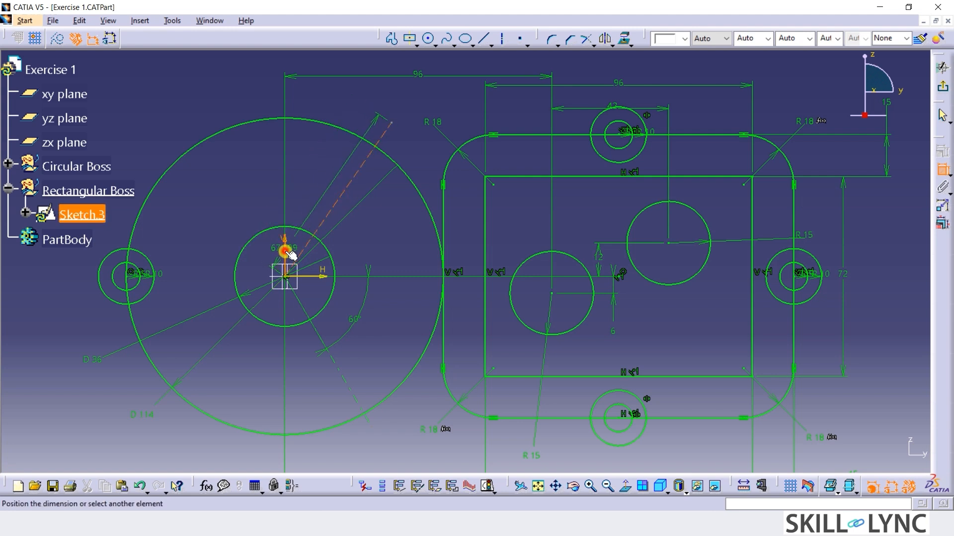
left_click(314, 181)
double_click(312, 182)
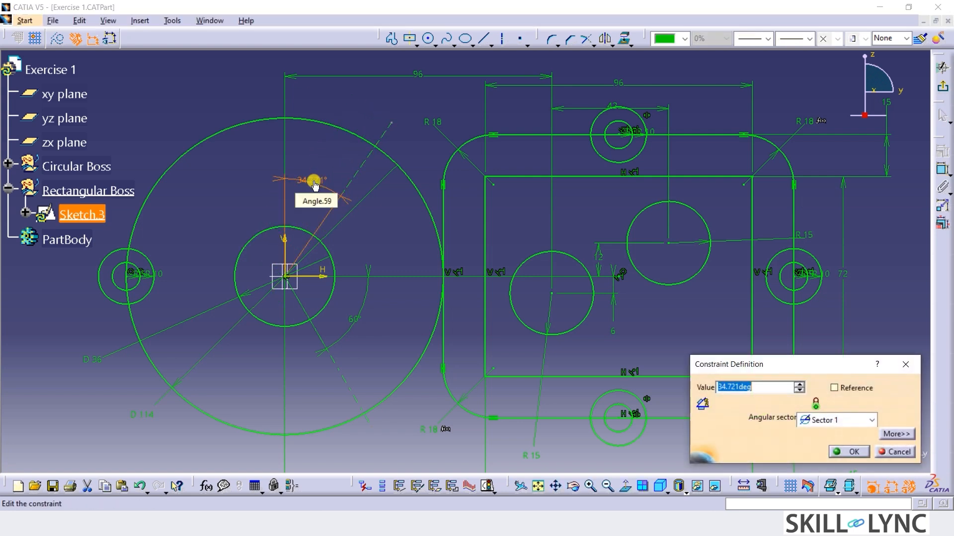
type("30")
key("Return")
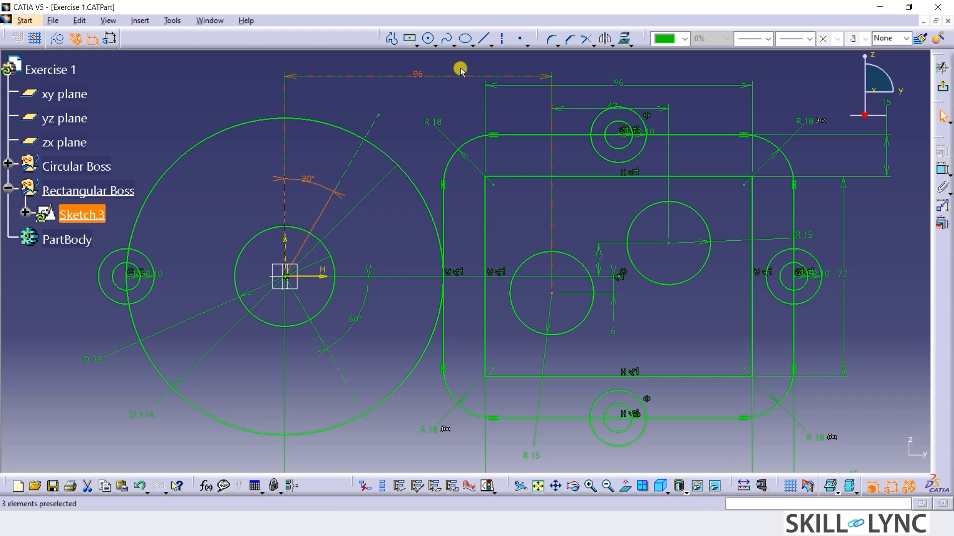
Draw concentric circles of 5 mm and 10 mm radius centred where the upper 30° axis line crosses the 114 mm diameter circle.
left_click(428, 38)
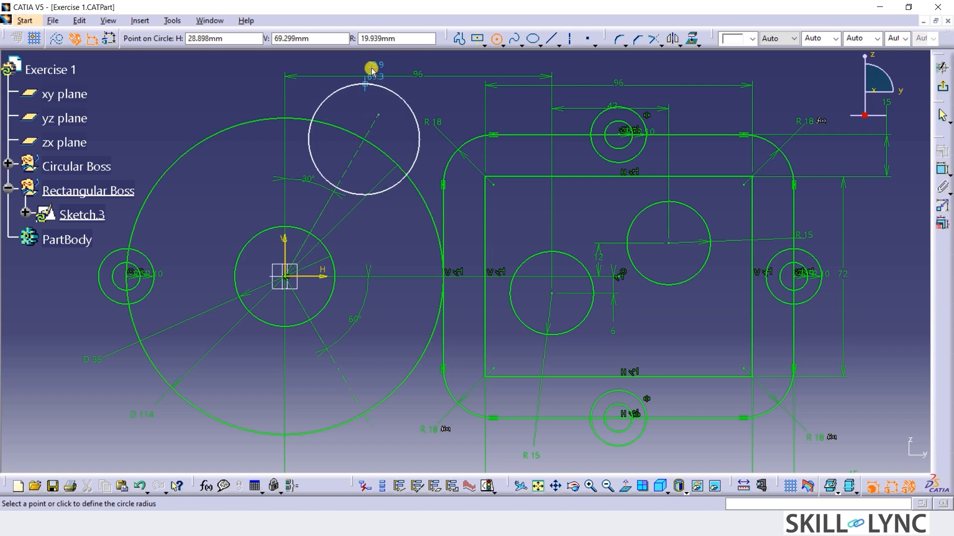
left_click_drag(400, 40, 273, 76)
type("5")
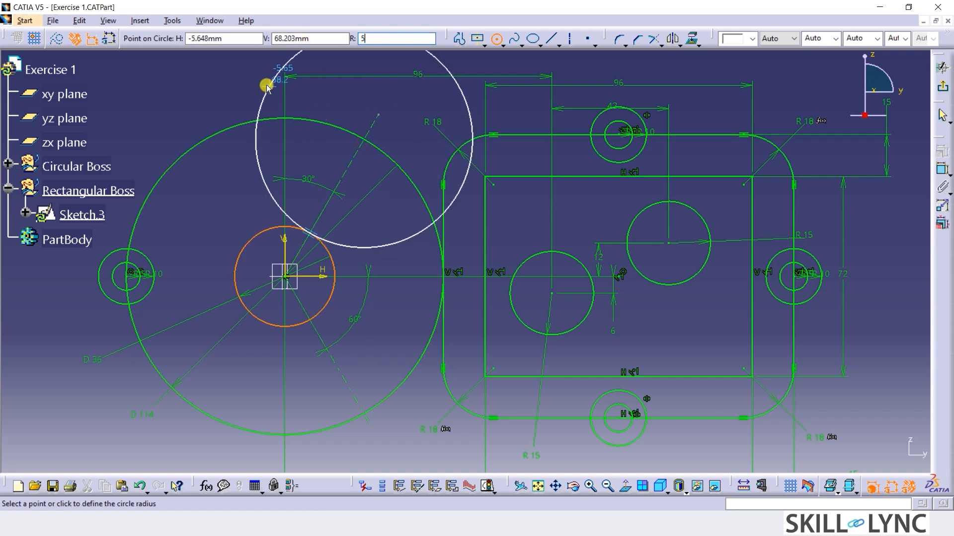
key("Return")
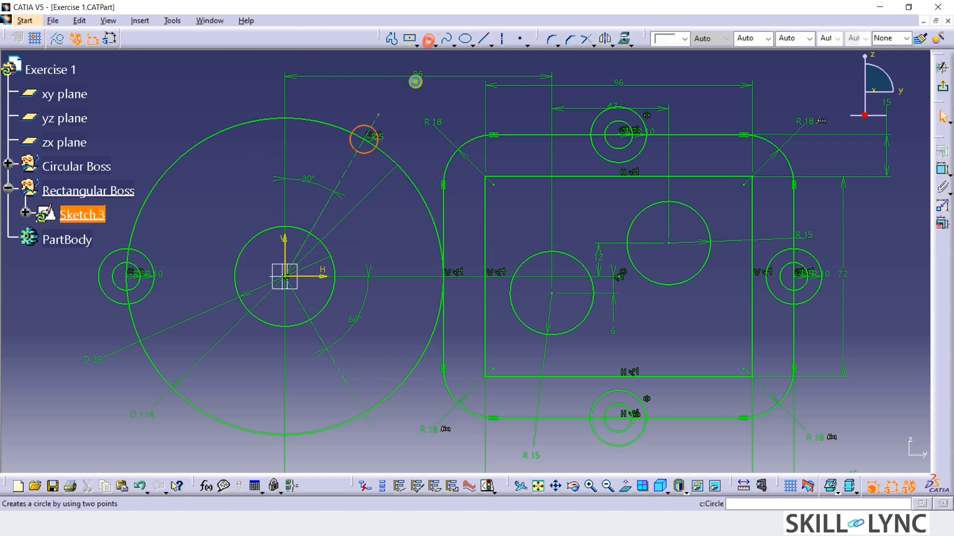
left_click(427, 38)
double_click(384, 39)
type("10")
key("Return")
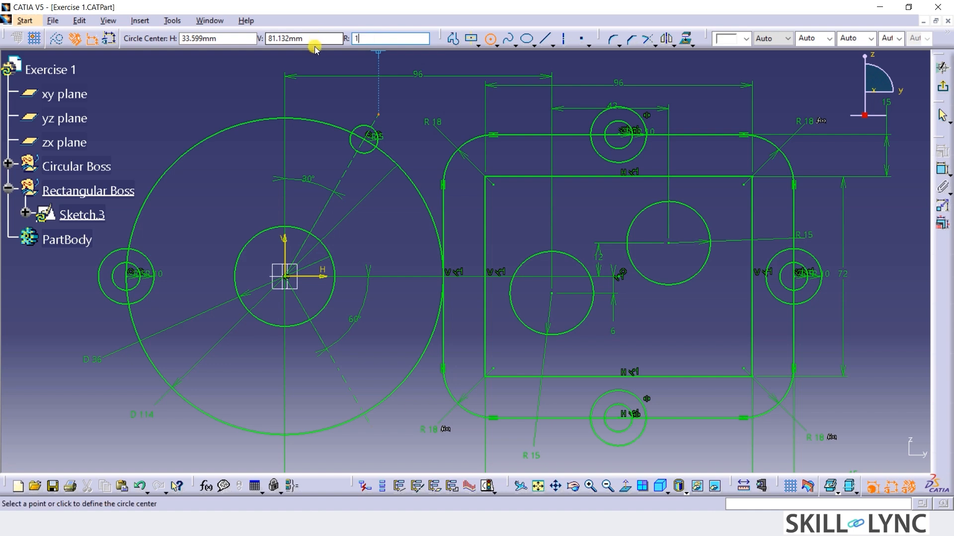
left_click(370, 142)
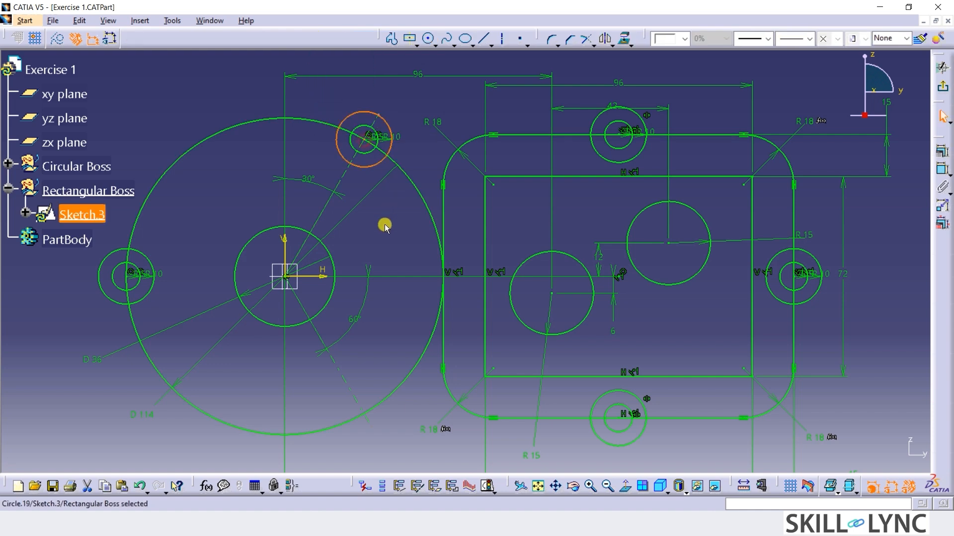
left_click(397, 253)
Draw concentric circles of 5 mm and 10 mm radius centred where the lower 60° axis line crosses the 114 mm diameter circle.
left_click(429, 45)
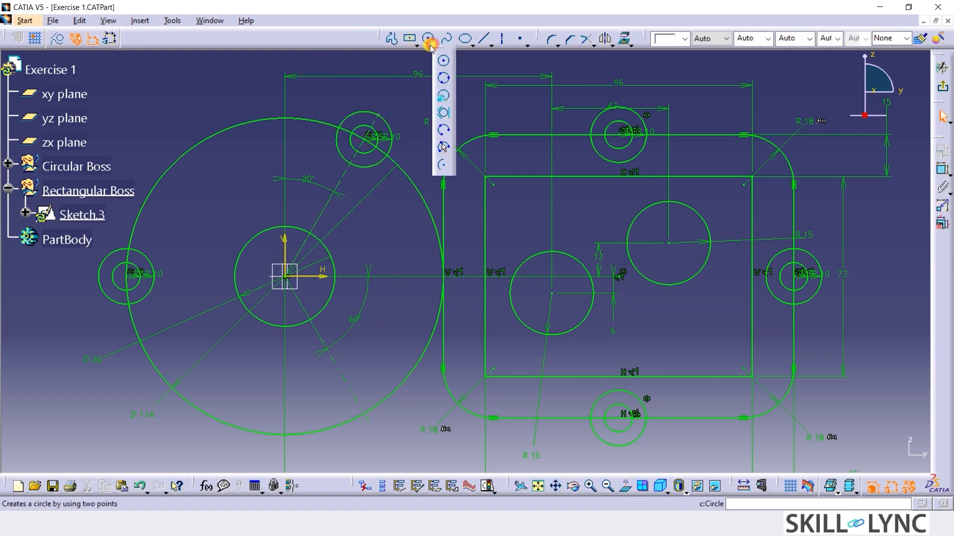
left_click(444, 63)
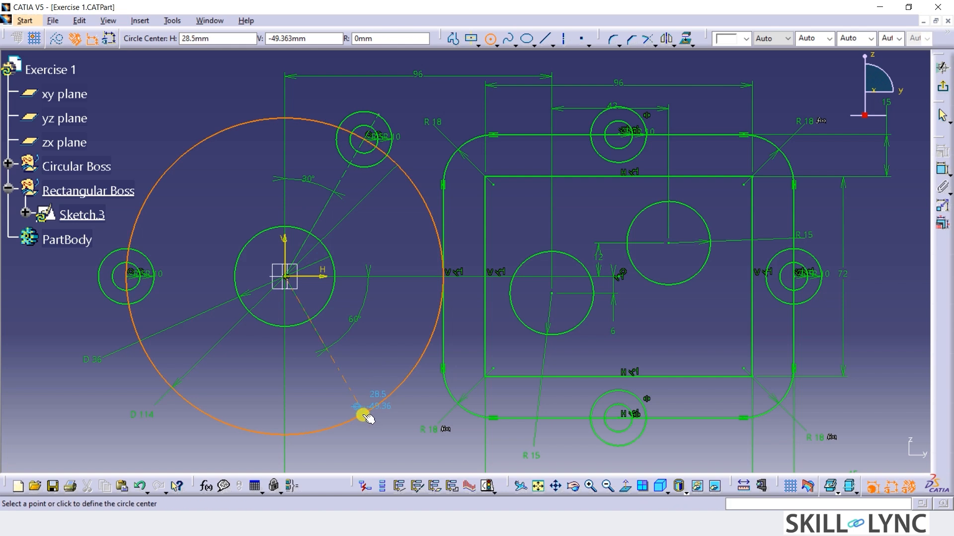
left_click(374, 39)
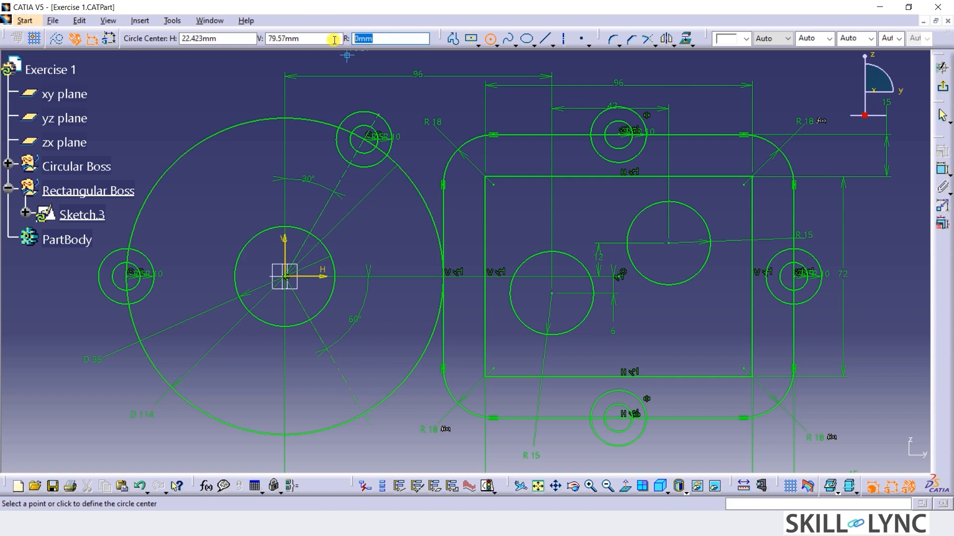
type("5")
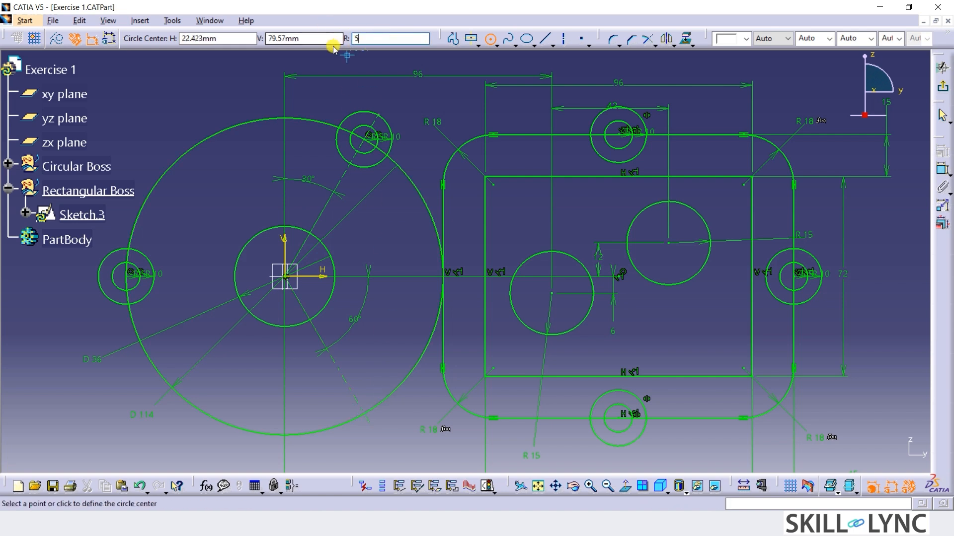
left_click(364, 413)
left_click(428, 38)
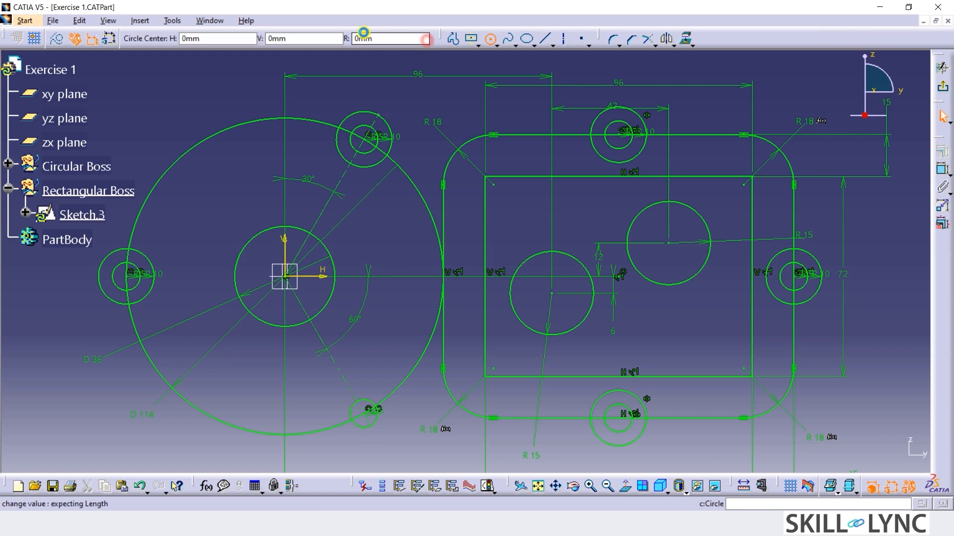
left_click(377, 40)
type("10")
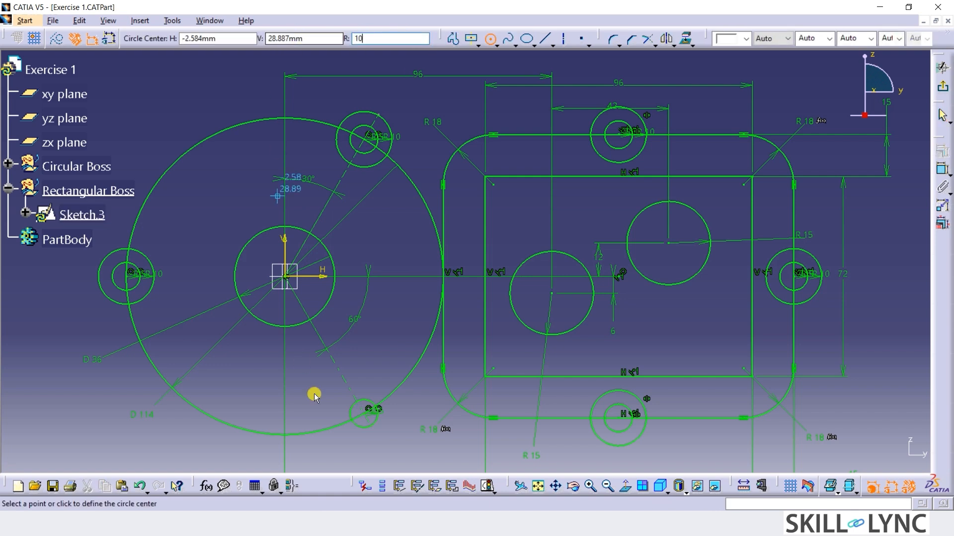
left_click(365, 413)
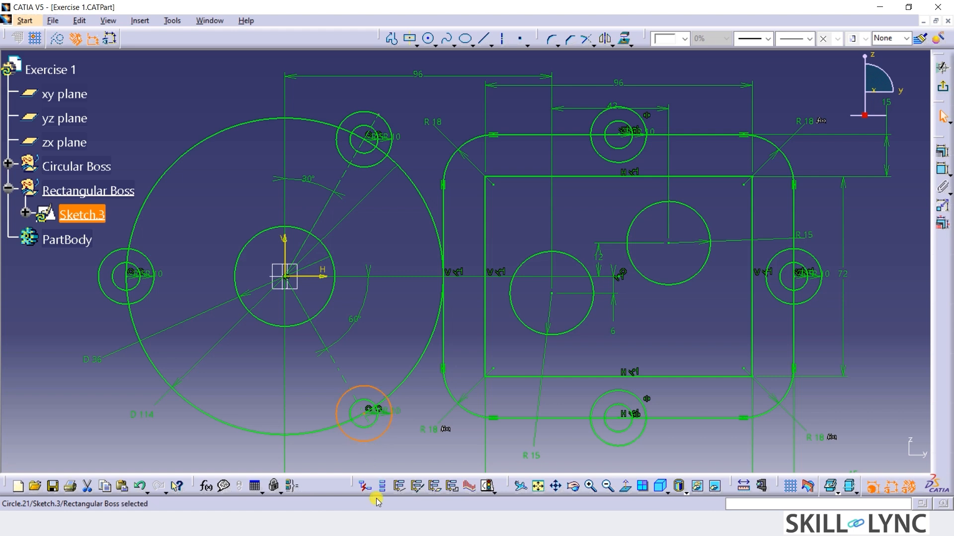
Move the radius dimensions of the leftmost circle pair and the lower 10 mm circle clear of the geometry.
left_click(163, 260)
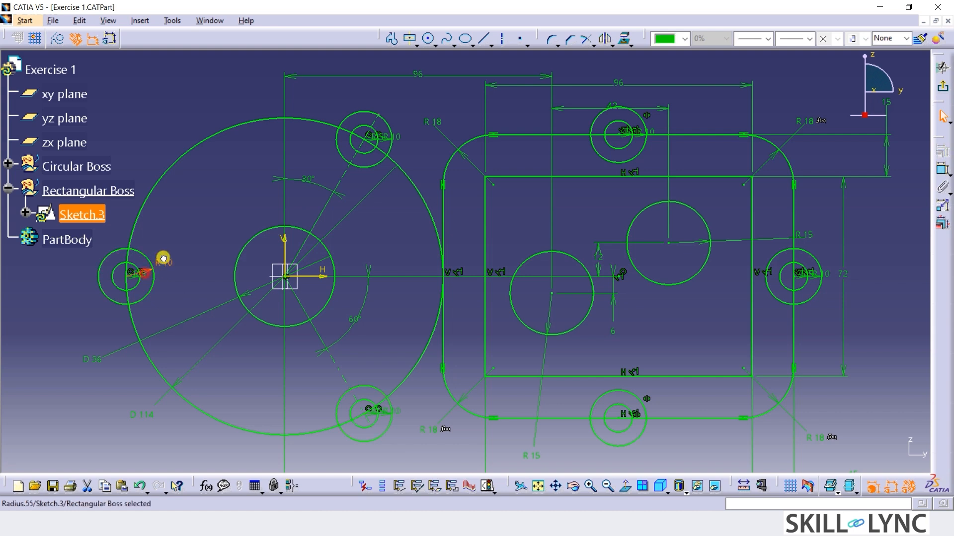
left_click_drag(163, 259, 185, 241)
left_click_drag(140, 276, 172, 271)
left_click_drag(391, 415, 405, 434)
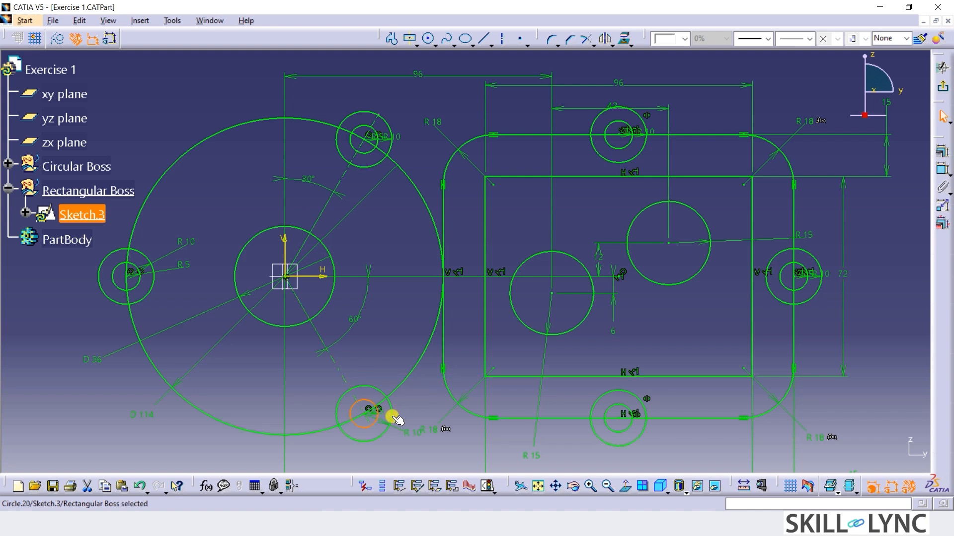
left_click(431, 397)
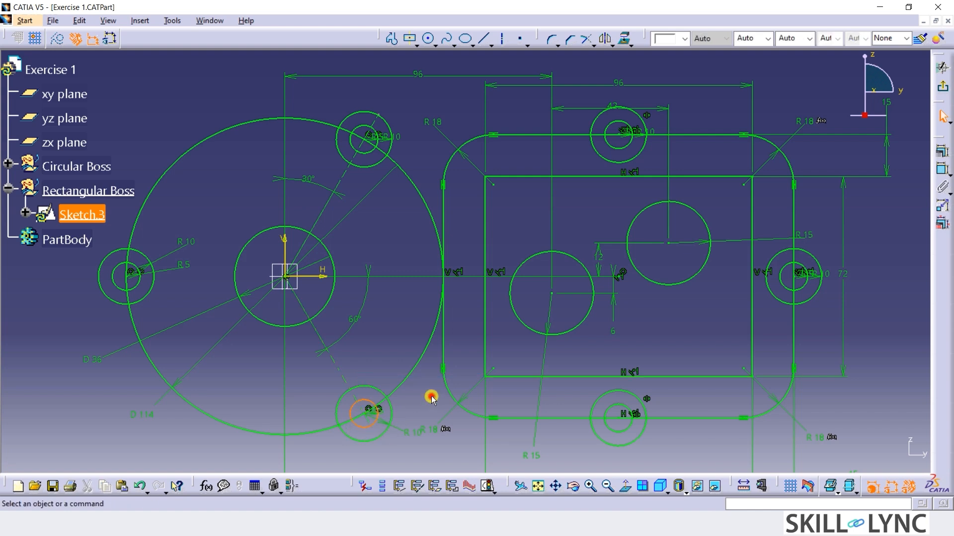
Quick-trim the inner half of the 10 mm radius circle on the rounded rectangle's top edge and the edge segments inside it.
left_click(591, 43)
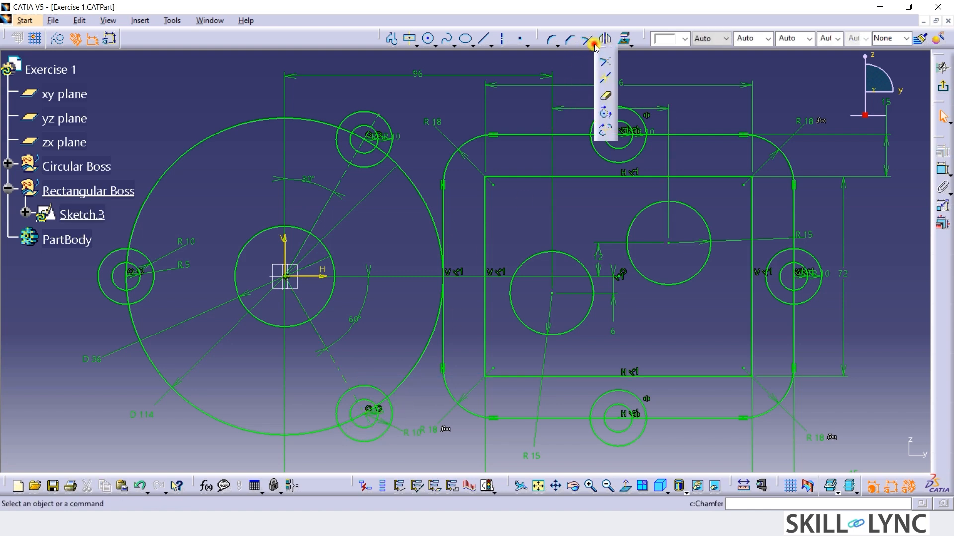
left_click(607, 97)
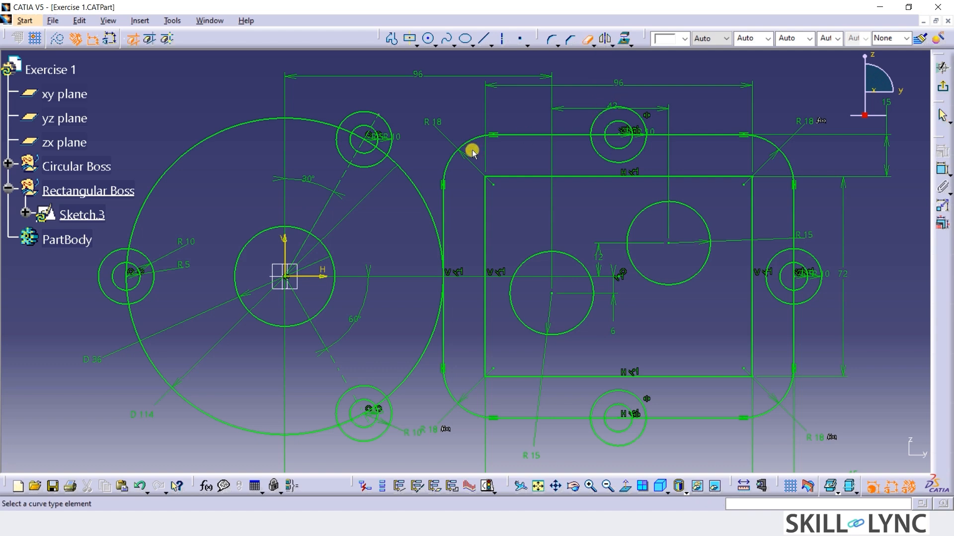
left_click(611, 159)
left_click(603, 134)
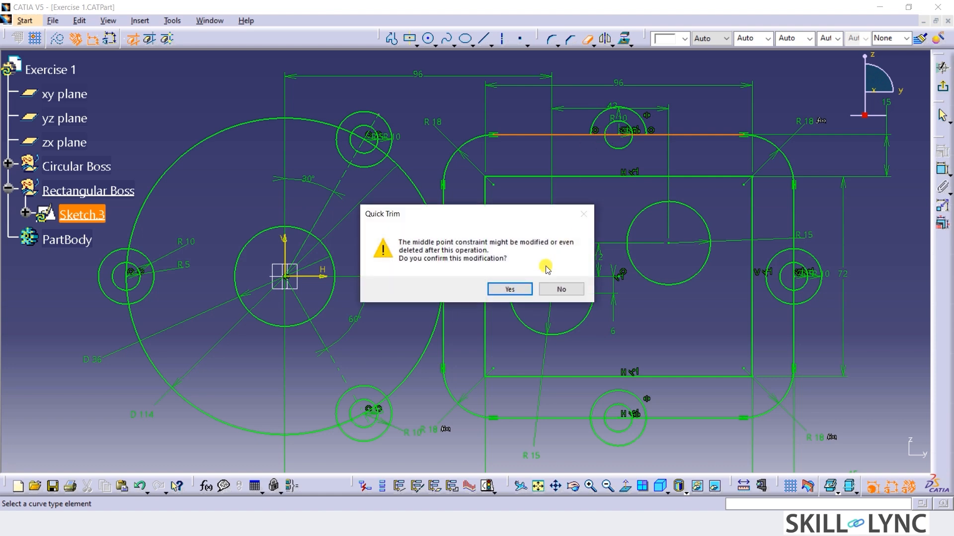
left_click(524, 288)
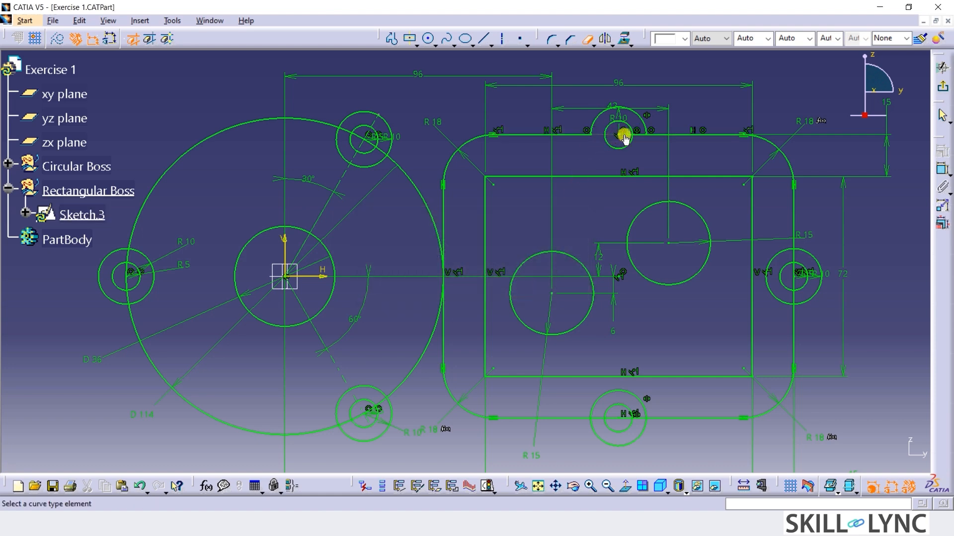
mouse_move(688, 170)
middle_mouse_down()
mouse_move(686, 121)
mouse_move(567, 193)
middle_mouse_up()
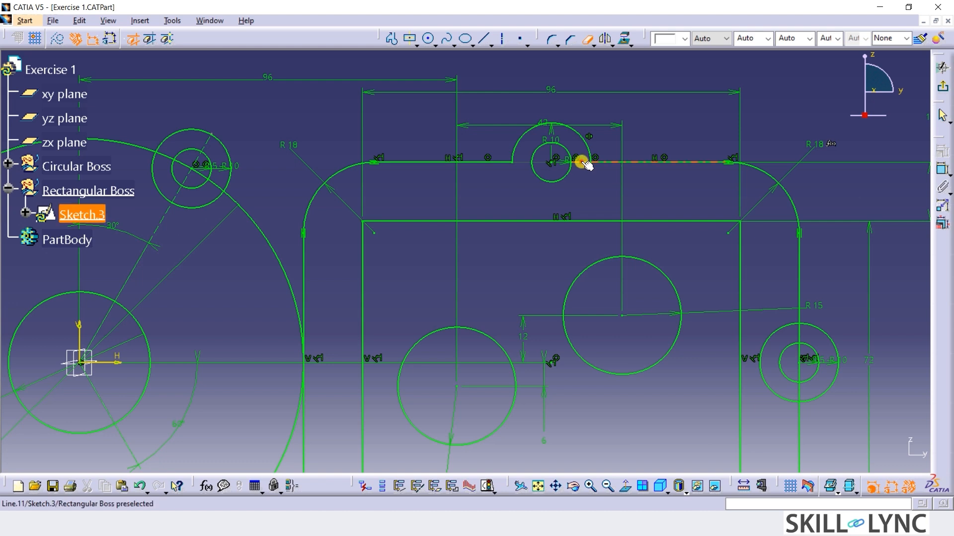
left_click(581, 162)
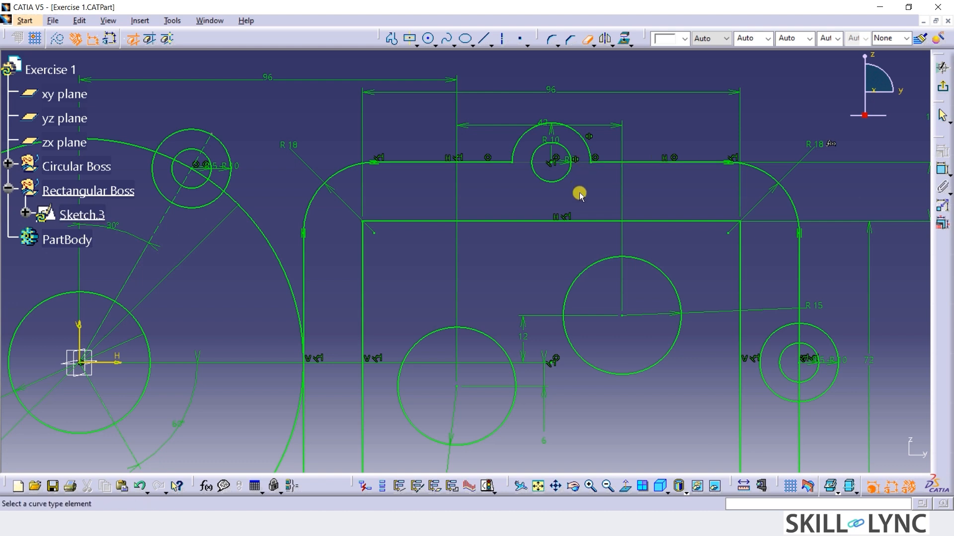
Quick-trim the inner half of the 10 mm radius circle on the rounded rectangle's right edge and the edge segments inside it.
left_click(774, 337)
left_click(800, 351)
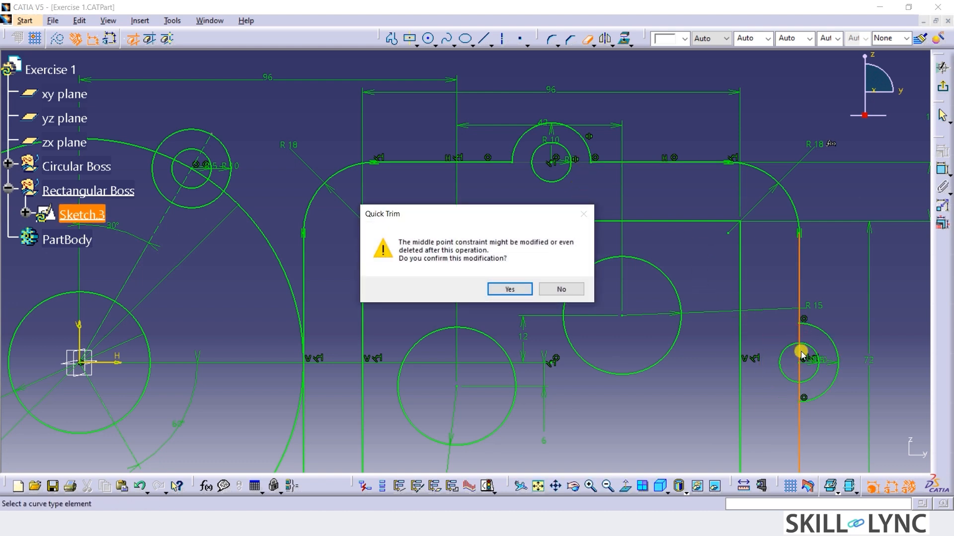
left_click(510, 289)
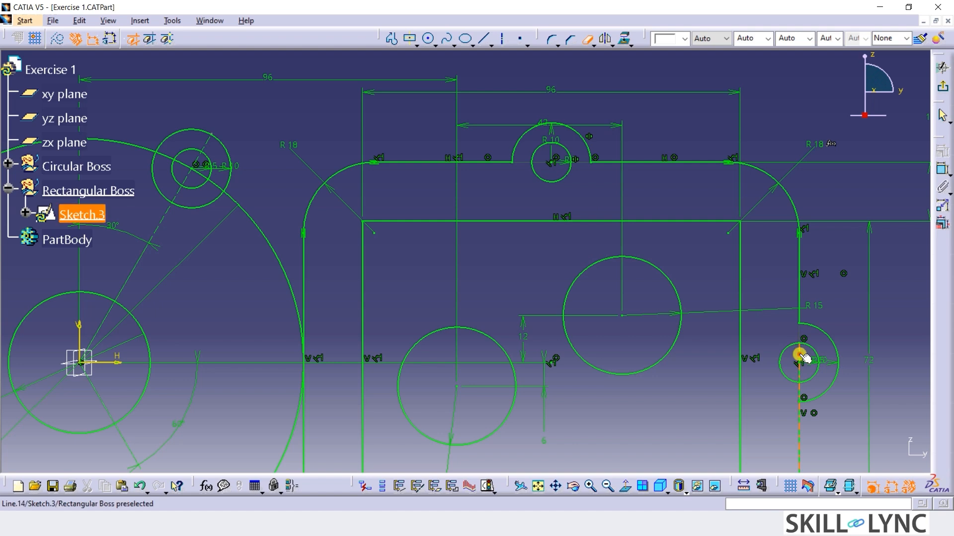
left_click(805, 394)
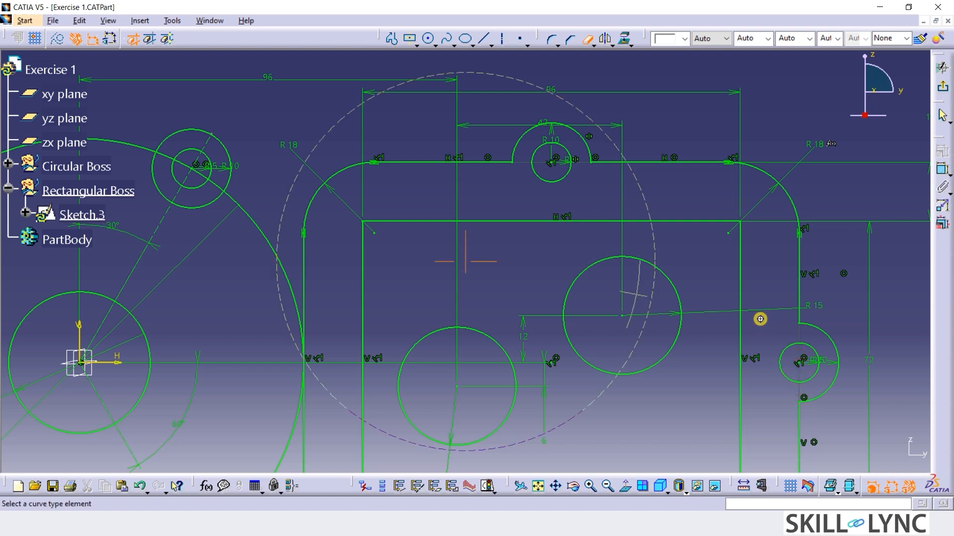
Quick-trim the bottom edge segments of the rounded rectangle inside its 10 mm radius circle, leaving only the circle's outer half.
middle_click_drag(760, 318, 745, 370)
middle_click_drag(545, 434, 569, 323)
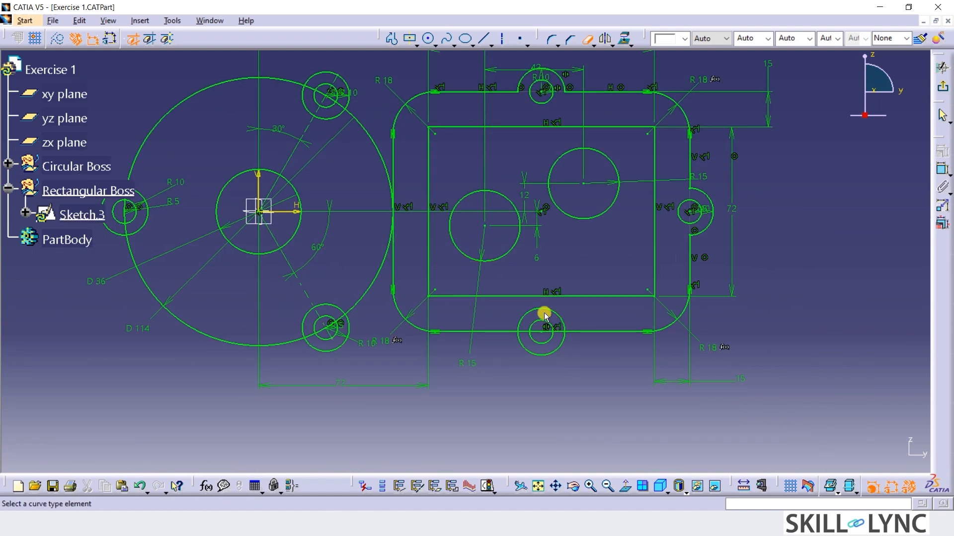
left_click(528, 331)
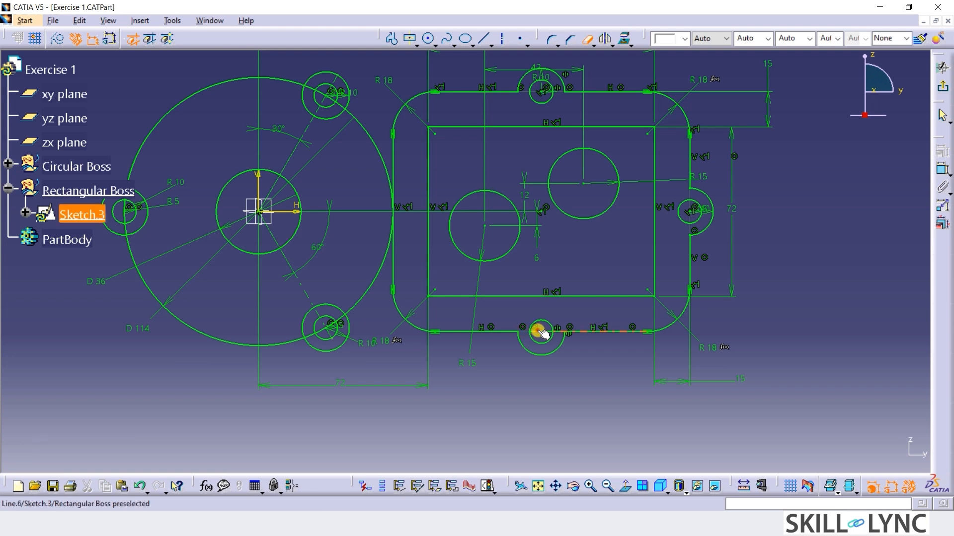
left_click(558, 331)
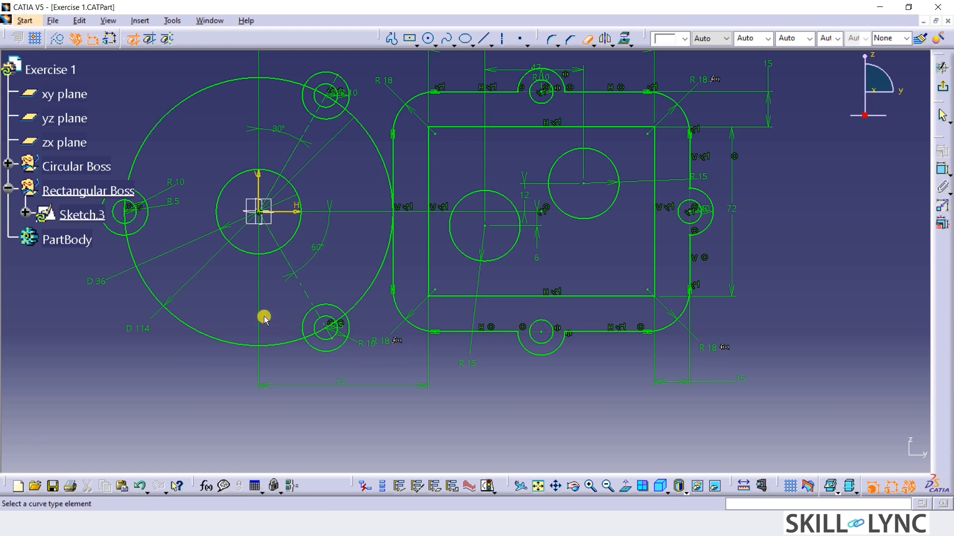
Quick-trim the inner arcs of the leftmost and upper 10 mm radius circles and the 114 mm circle segments inside them.
left_click(143, 224)
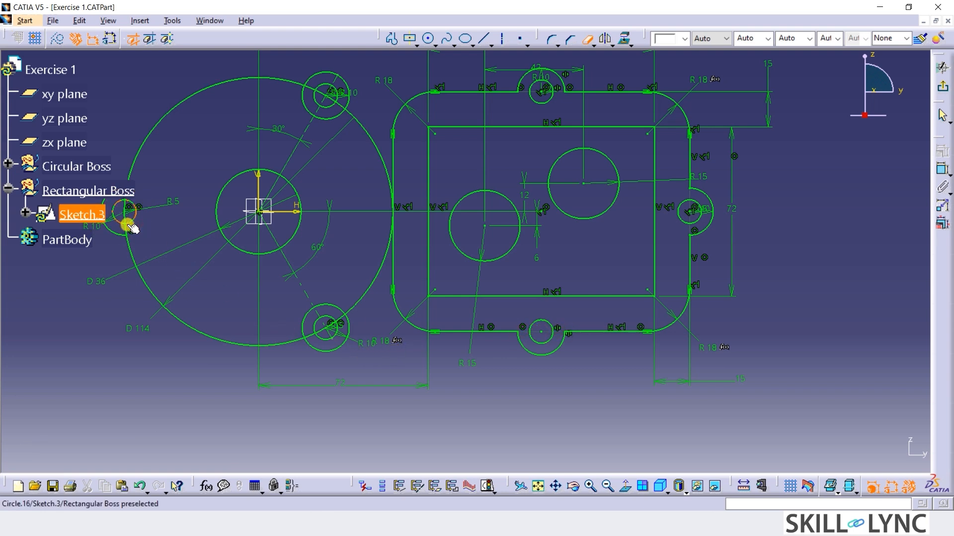
left_click(128, 214)
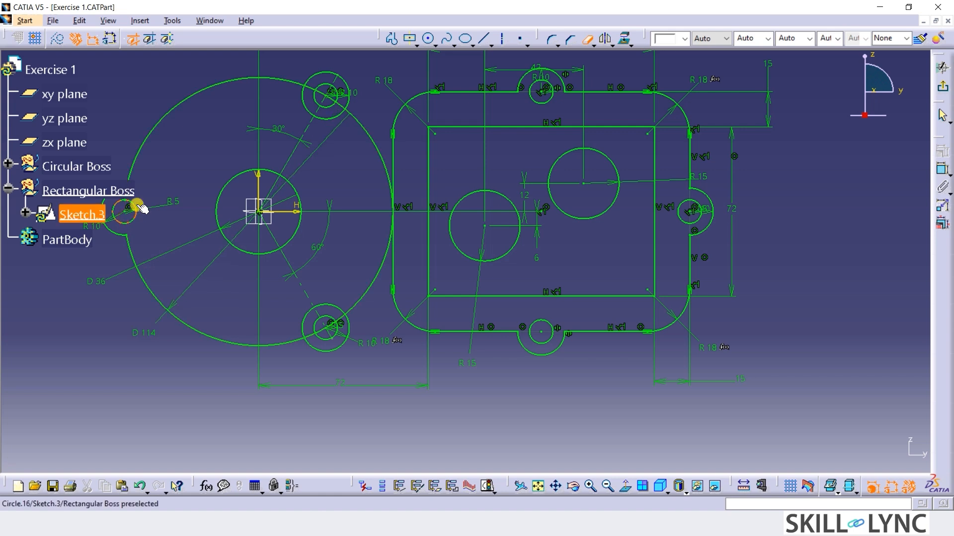
middle_click_drag(177, 215, 186, 268)
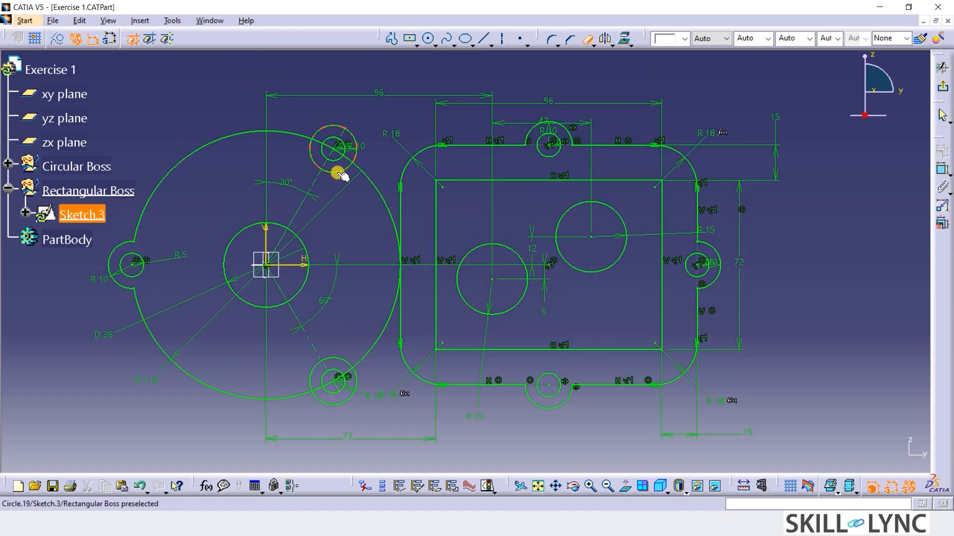
left_click(314, 160)
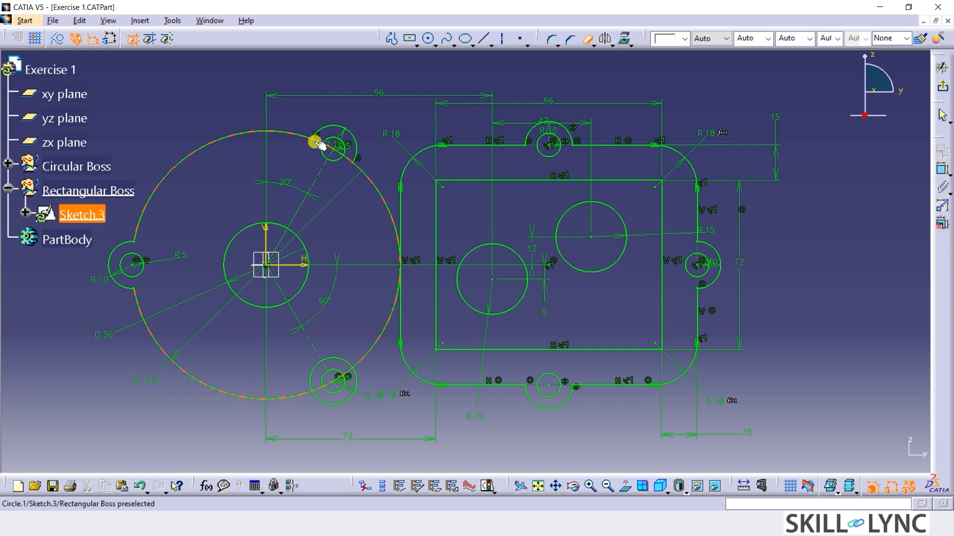
left_click(320, 144)
left_click(329, 147)
left_click(337, 152)
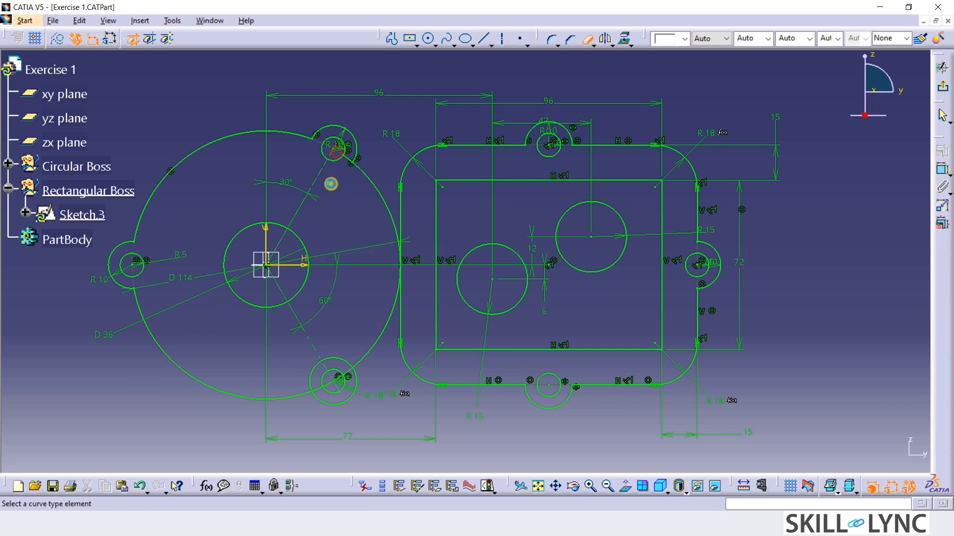
left_click(347, 155)
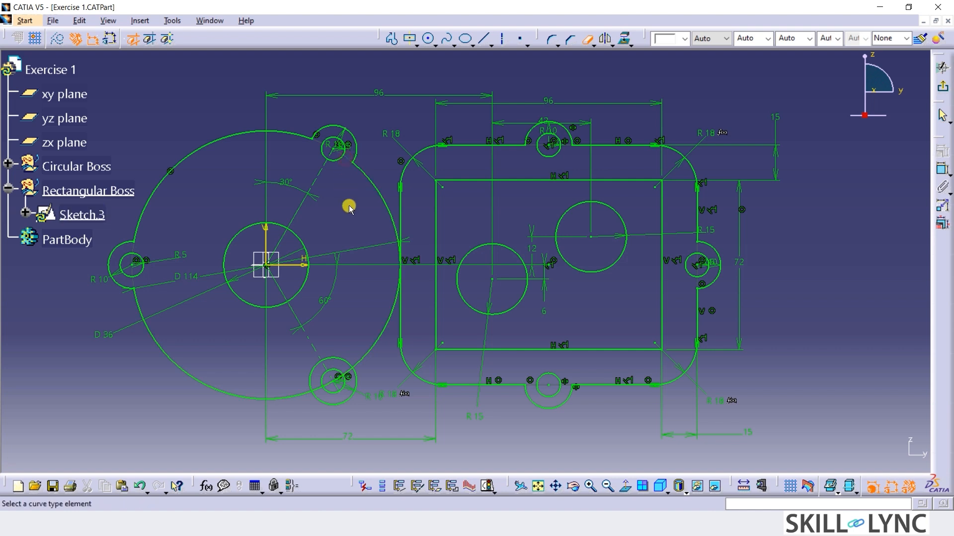
Quick-trim the inner arc of the lower 10 mm radius circle and the 114 mm circle segments inside it, leaving an outward lug.
left_click(329, 356)
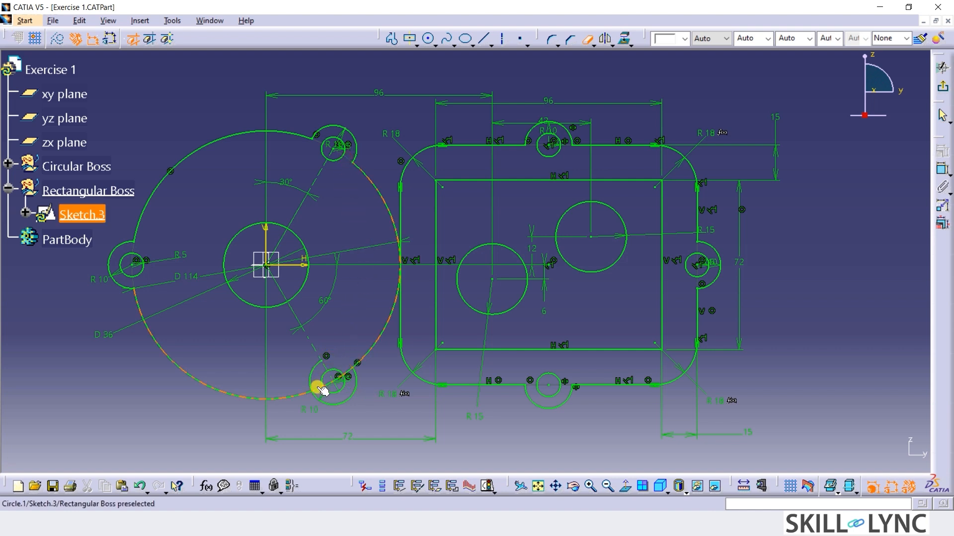
left_click(328, 389)
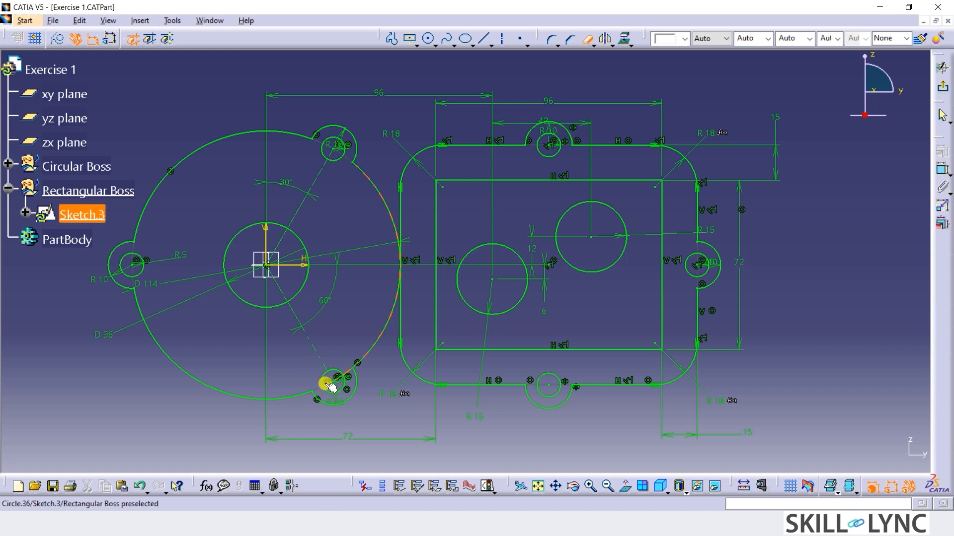
left_click(331, 383)
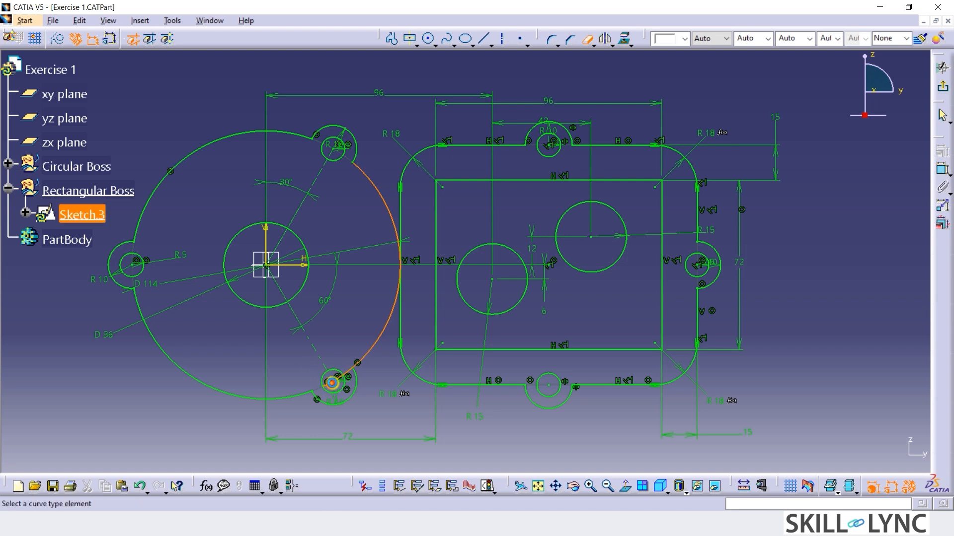
left_click(337, 381)
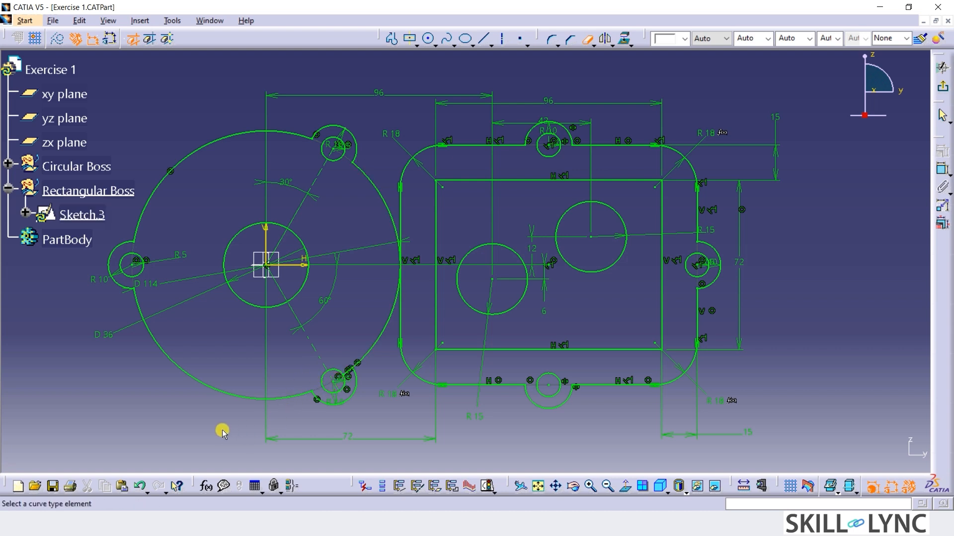
left_click(350, 381)
middle_click_drag(106, 382, 107, 395, "ctrl")
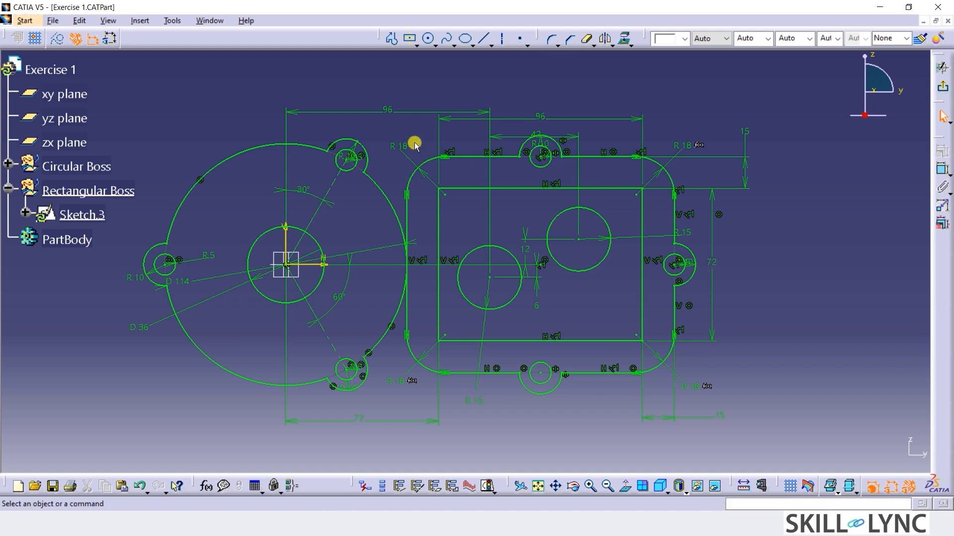
left_click(614, 46)
left_click(622, 147)
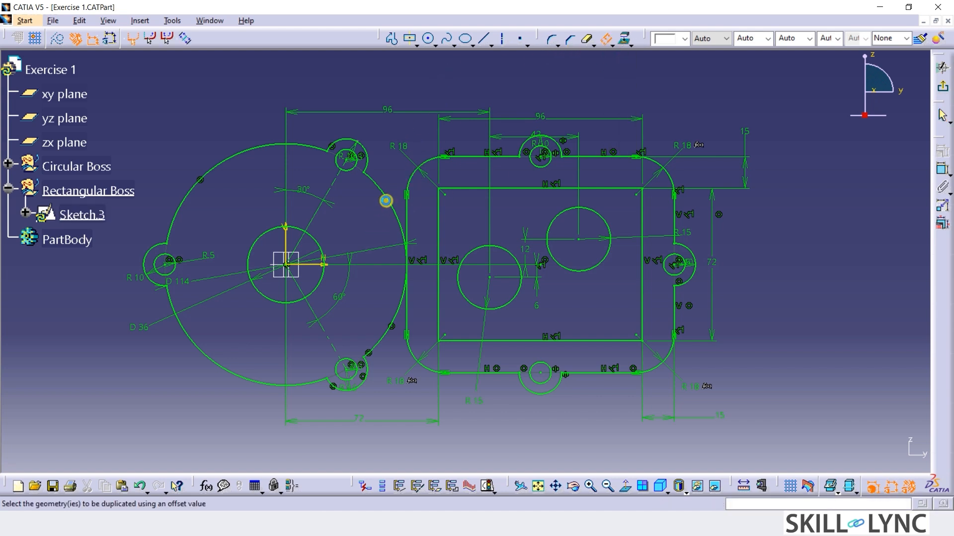
left_click(386, 201)
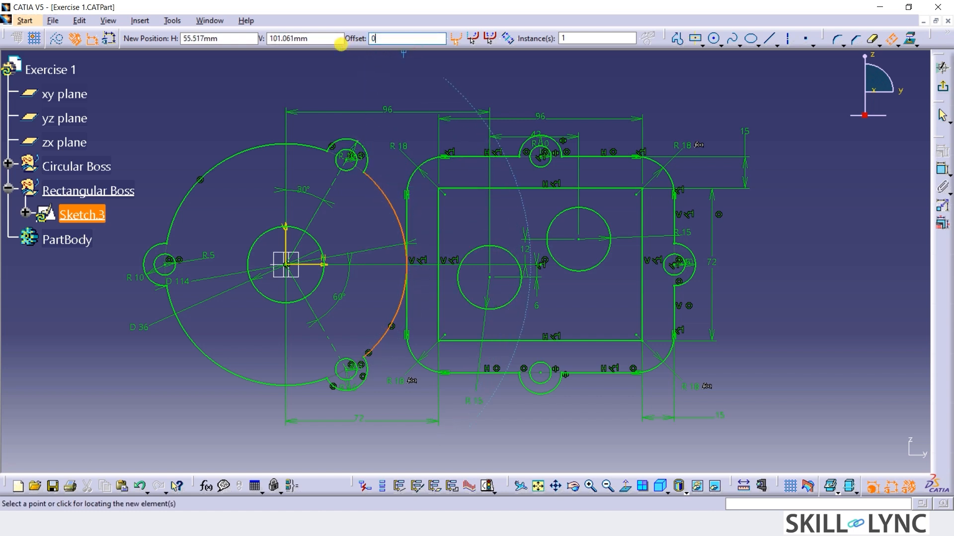
key("Escape")
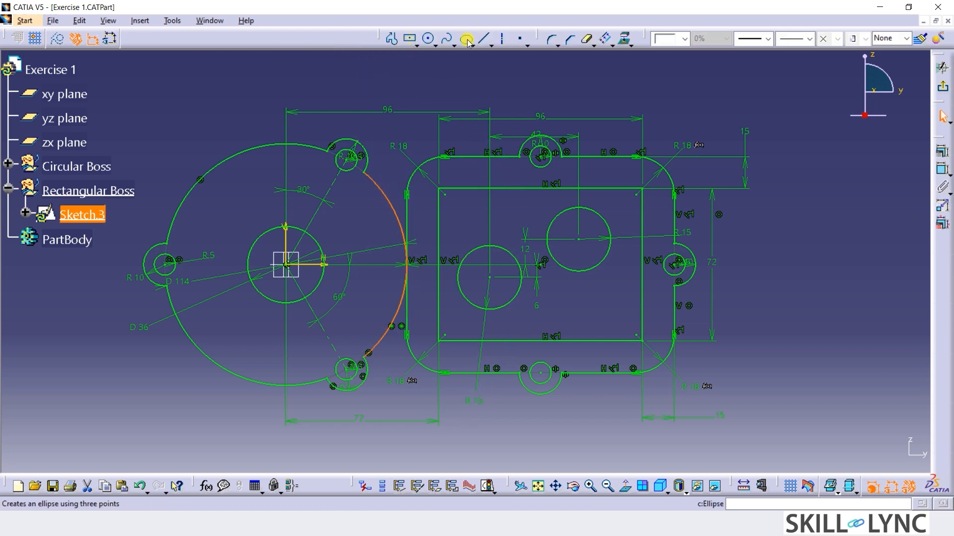
Add a 5 mm radius corner at the upper junction between the 114 mm circle's right arc and the rounded rectangle's left edge.
left_click(552, 40)
left_click(409, 219)
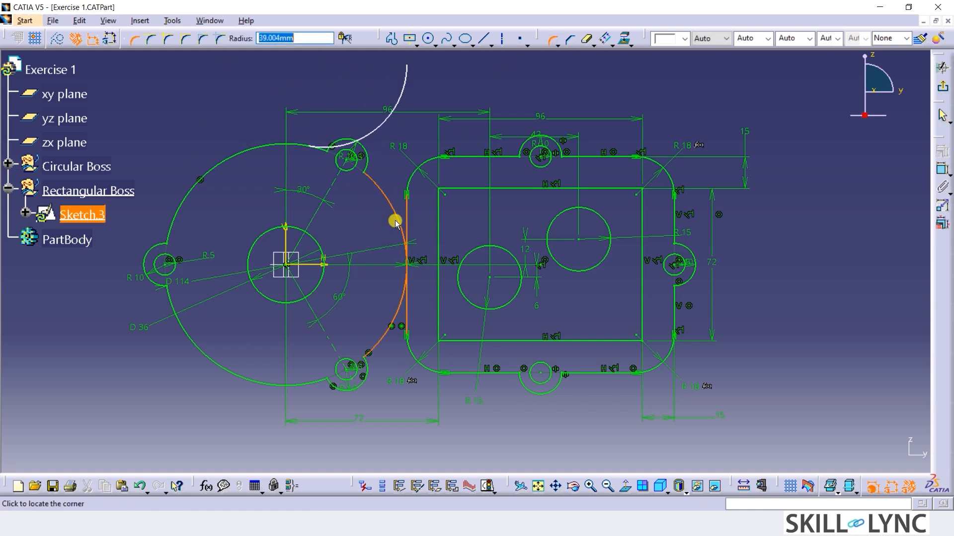
type("5")
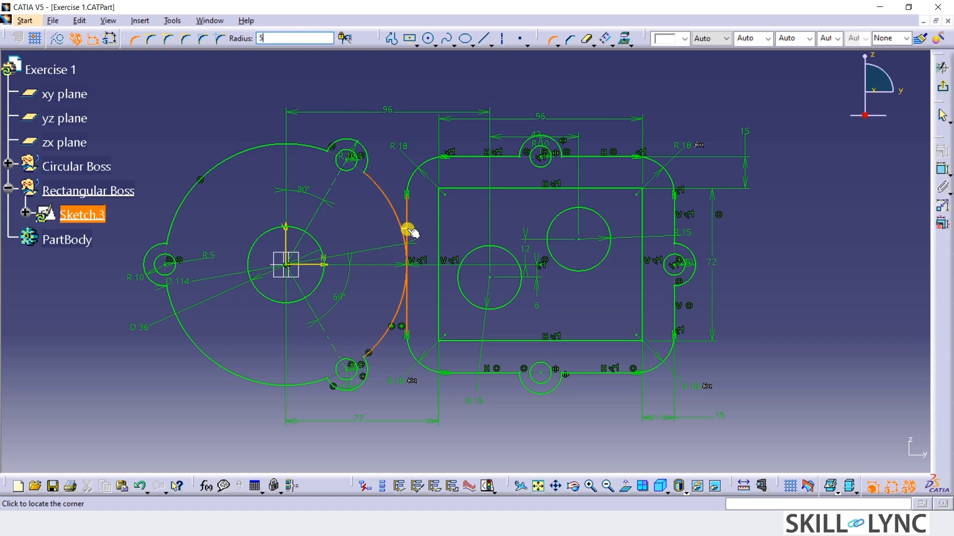
key("Return")
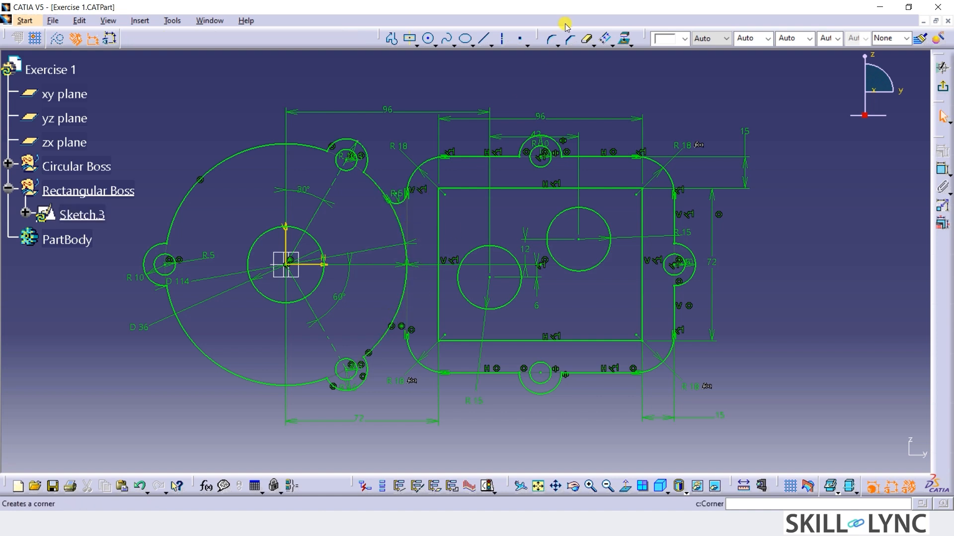
Try a corner between the 114 mm circle's right arc and the rounded rectangle's lower-left 18 mm arc, and undo it.
left_click(552, 39)
left_click(377, 341)
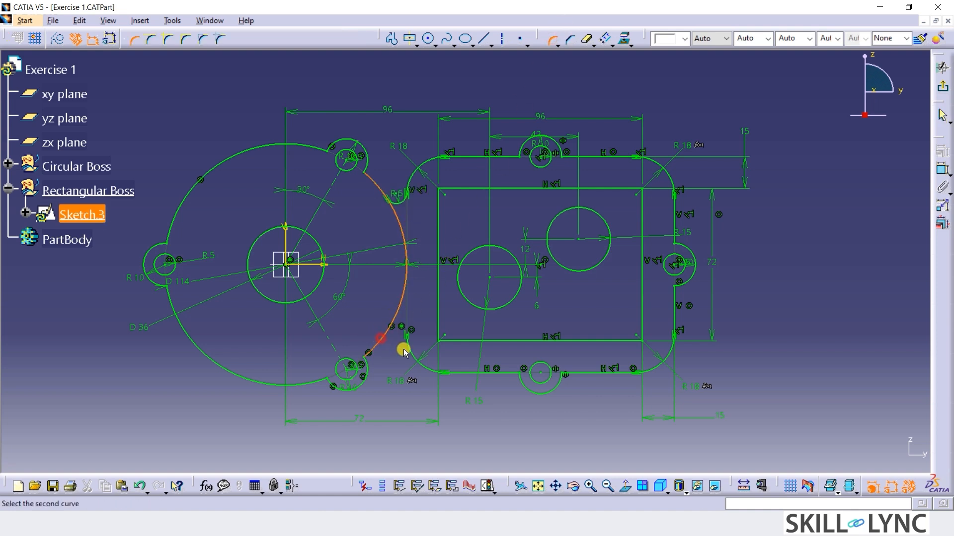
left_click(410, 352)
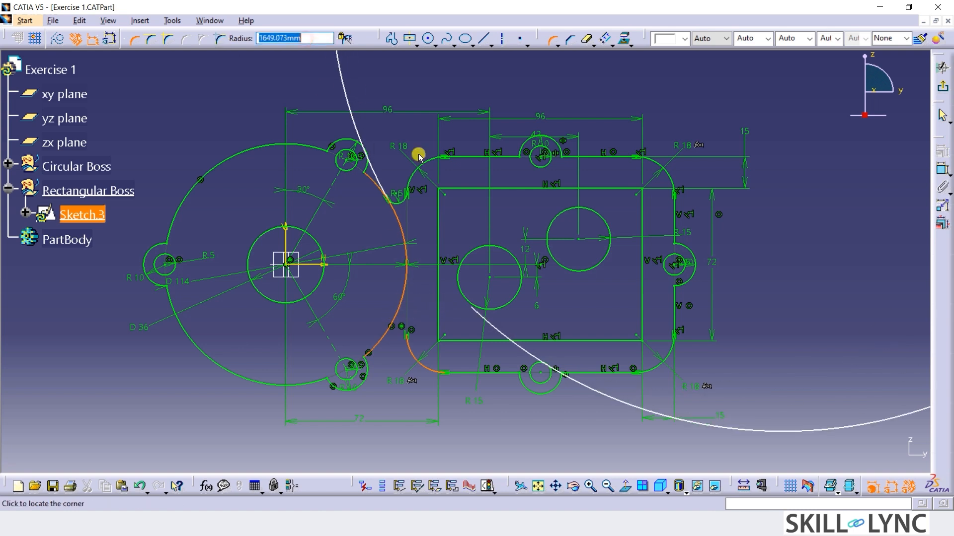
left_click(414, 315)
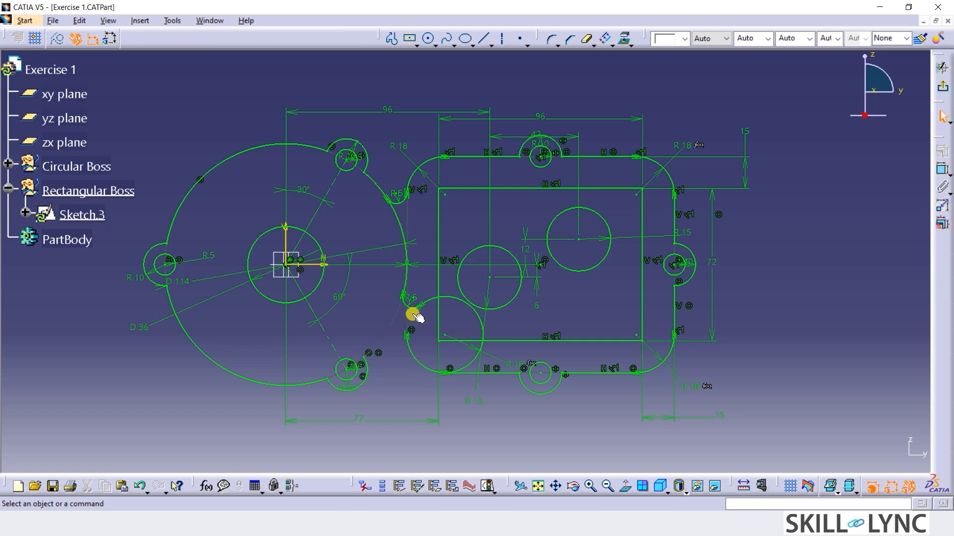
key("ctrl+z")
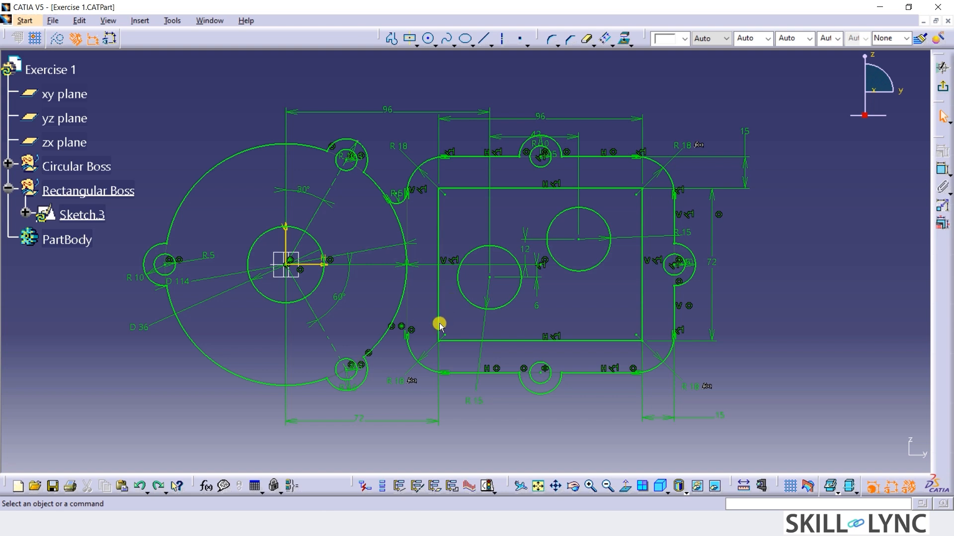
Try to extend the rounded rectangle's lower-left corner arc and adjoining left edge upward with Trim.
left_click(594, 46)
left_click(604, 62)
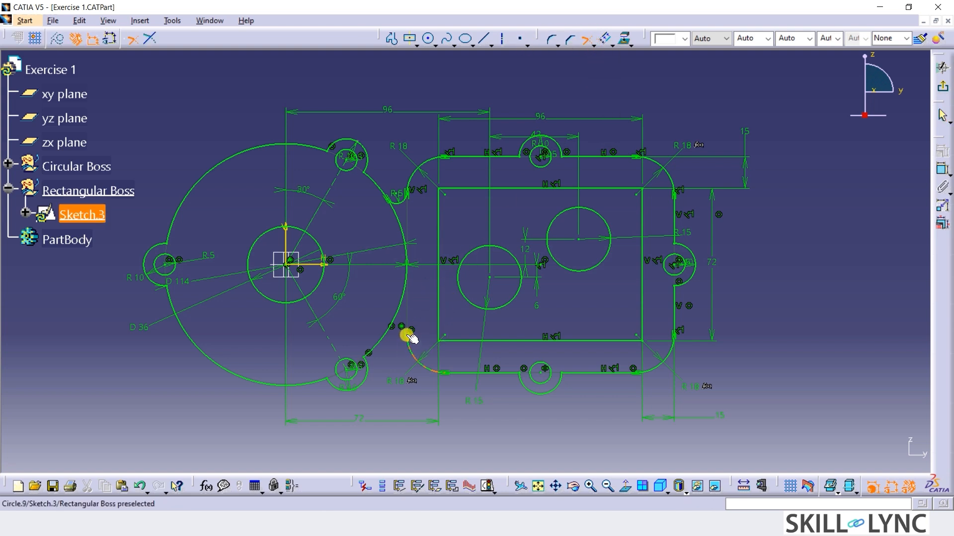
left_click(409, 333)
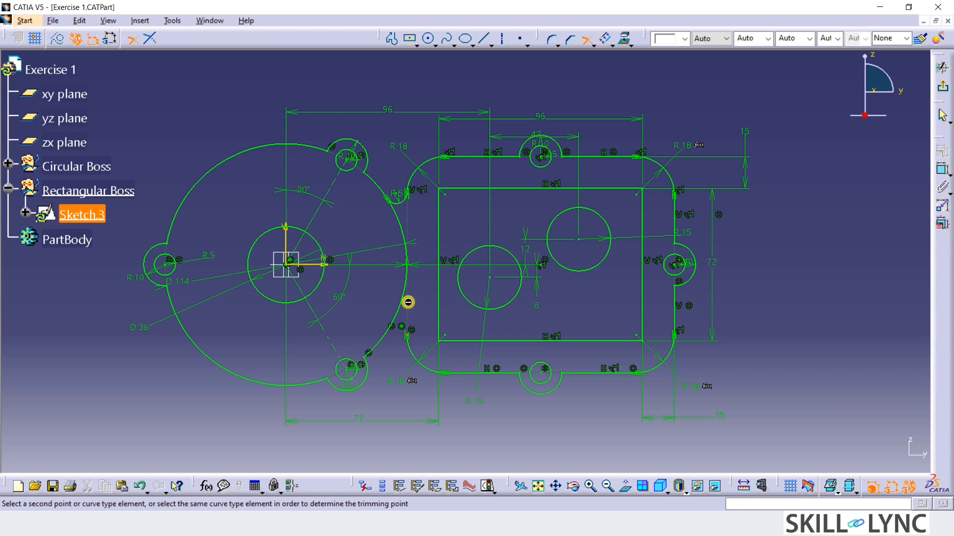
left_click(408, 323)
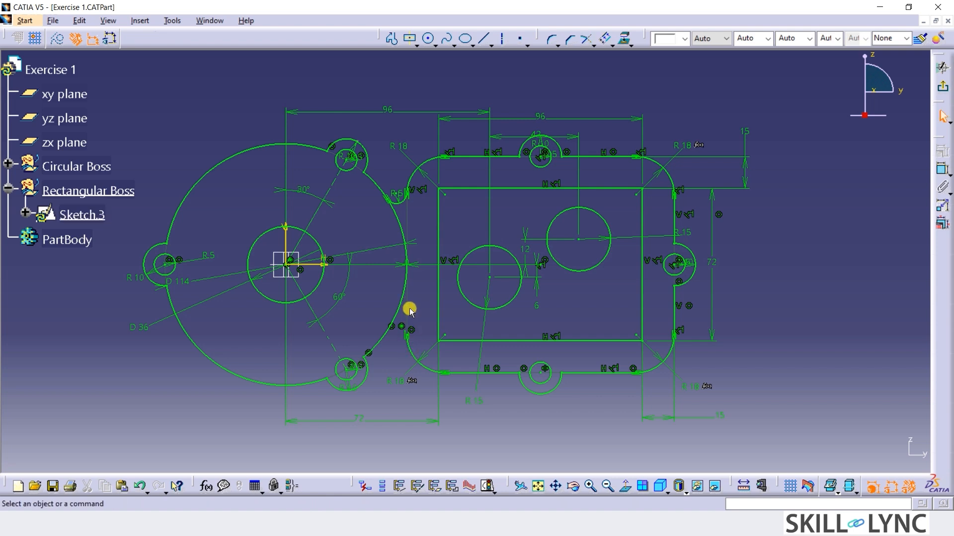
left_click(587, 38)
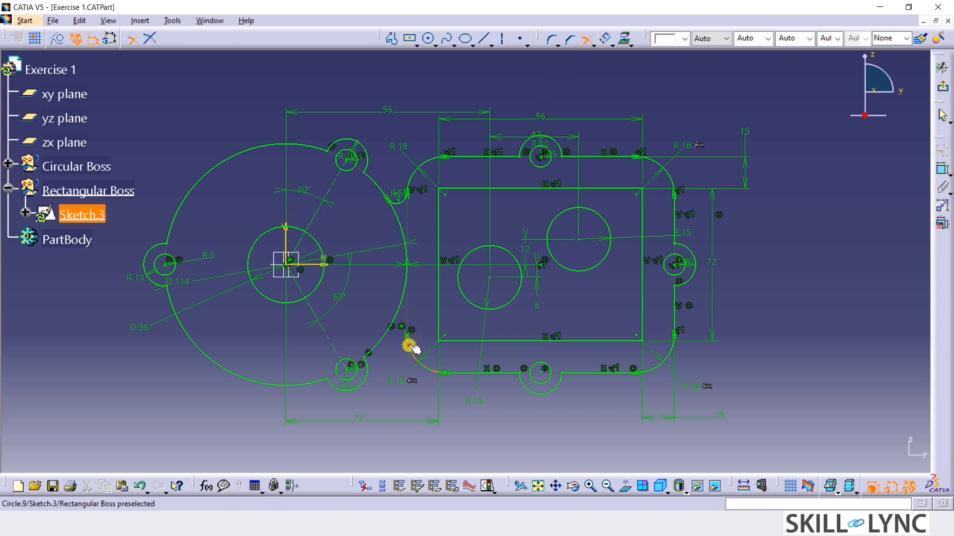
left_click(412, 320)
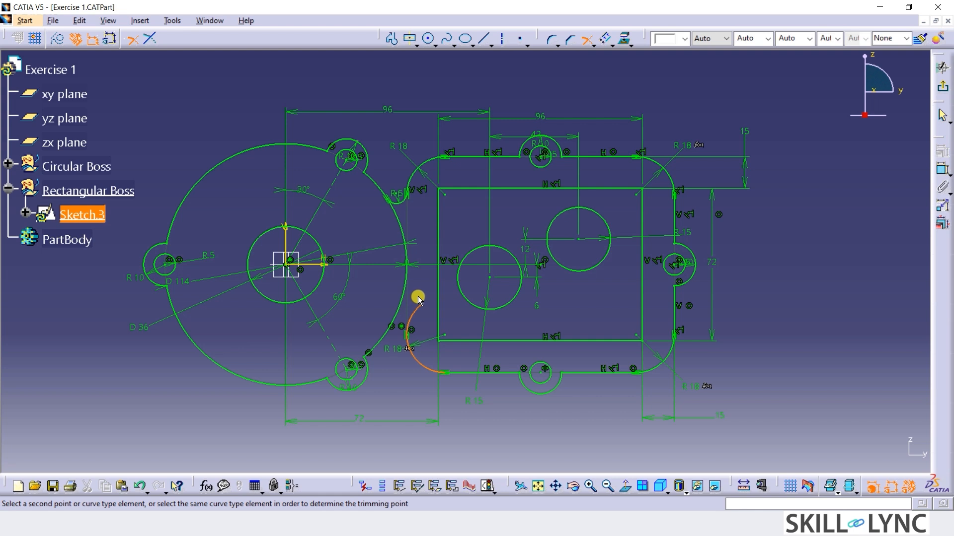
left_click(418, 296)
left_click(405, 315)
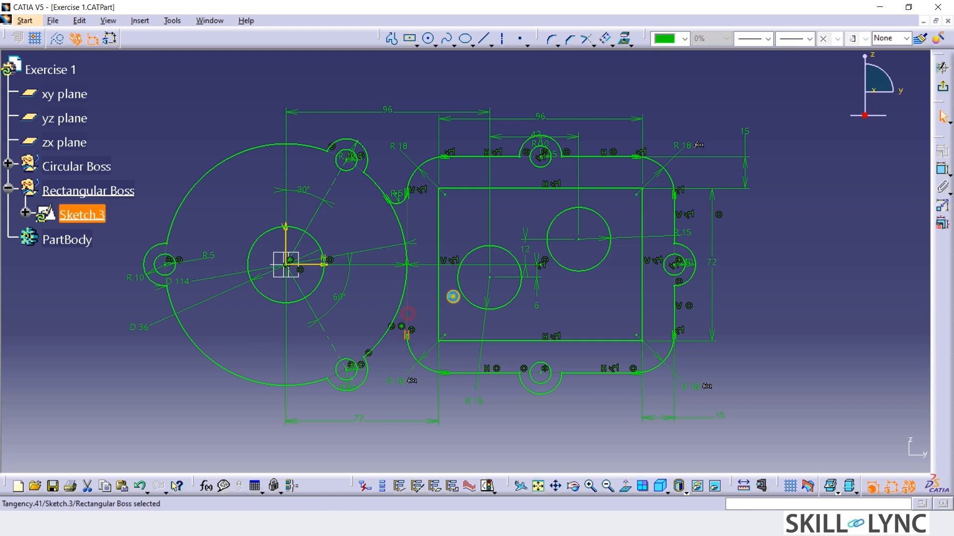
Draw a short vertical line upward from the upper end of the rounded rectangle's lower-left corner arc.
left_click(482, 38)
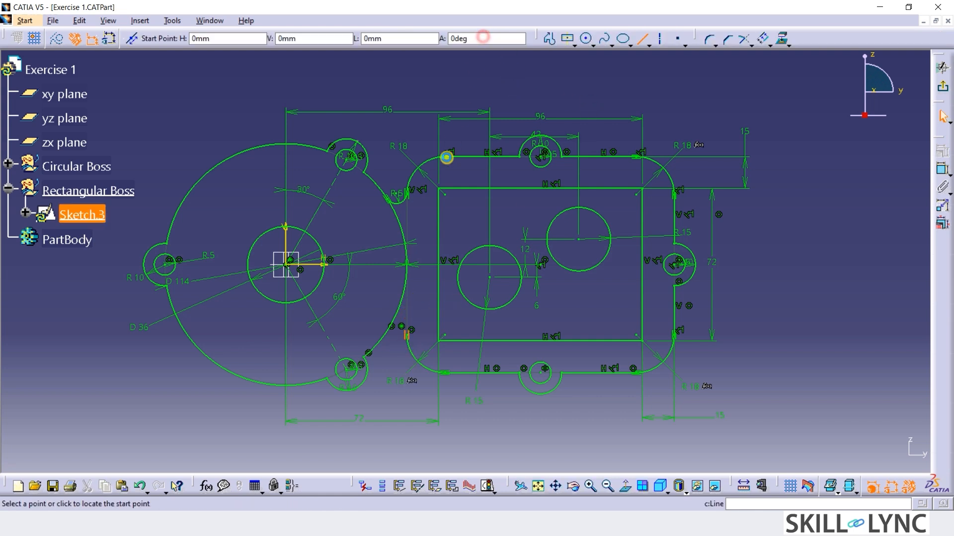
left_click(407, 334)
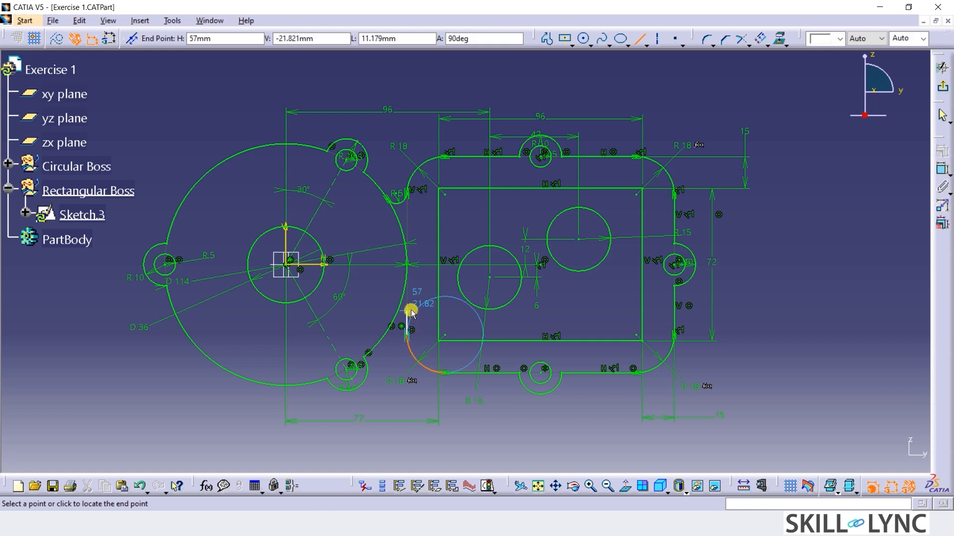
left_click(409, 304)
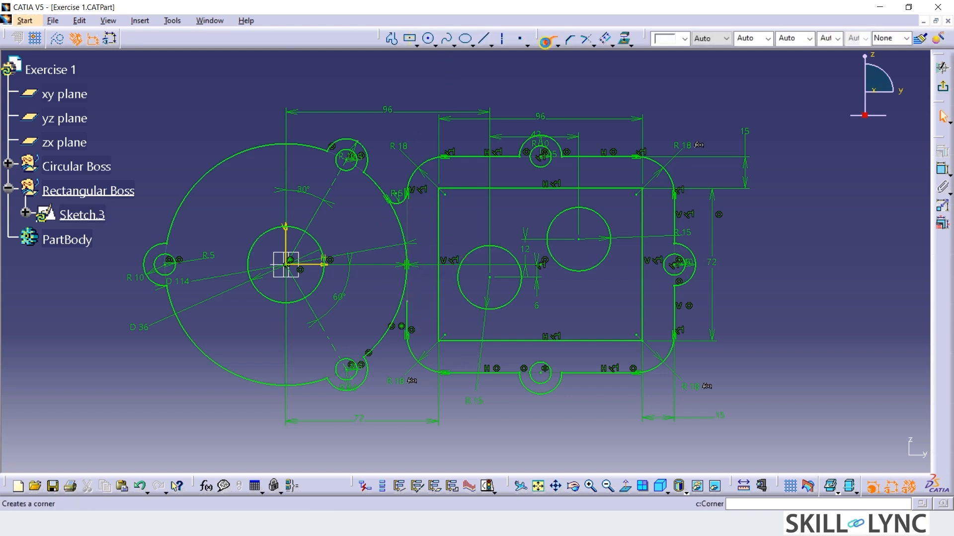
Add a corner at the lower junction between the 114 mm circle's right arc and the short vertical line.
left_click(545, 41)
left_click(400, 319)
left_click(409, 309)
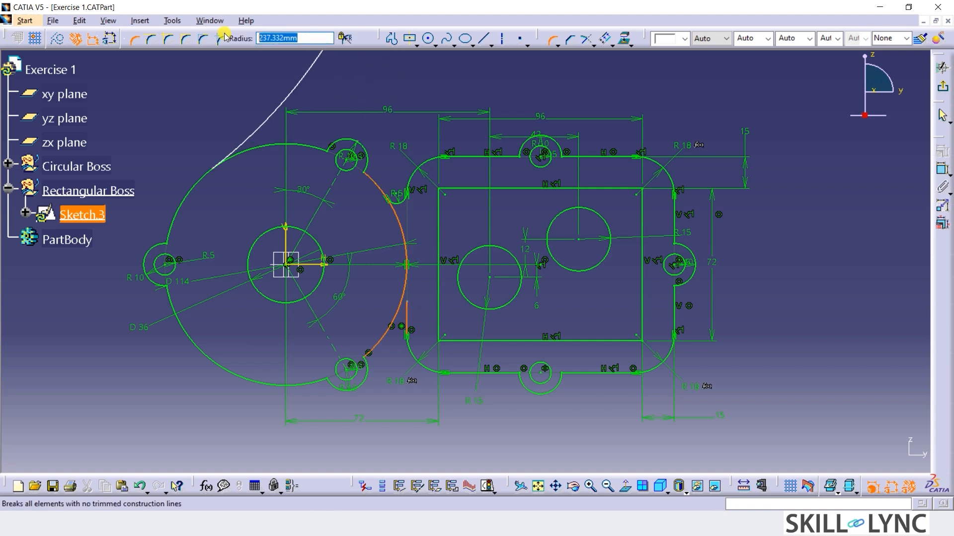
type("5")
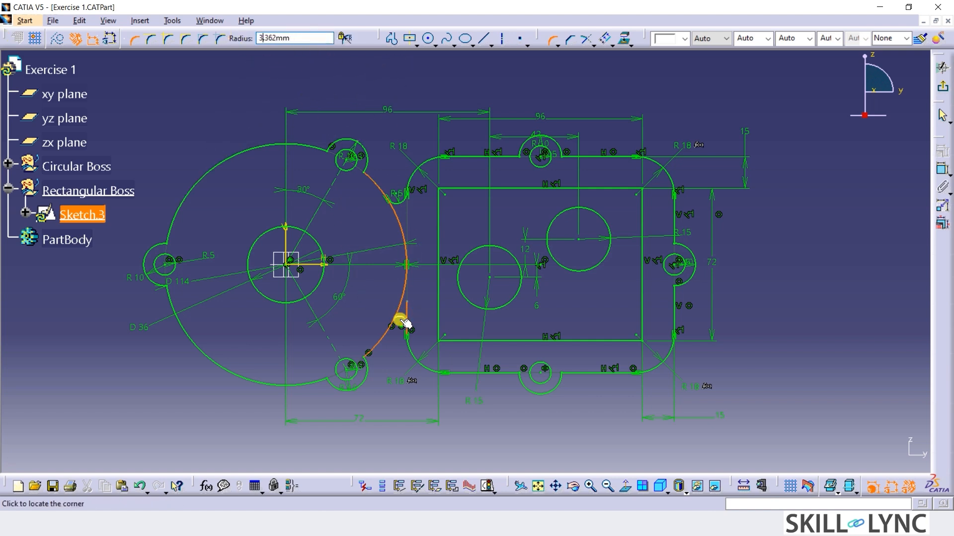
left_click(405, 325)
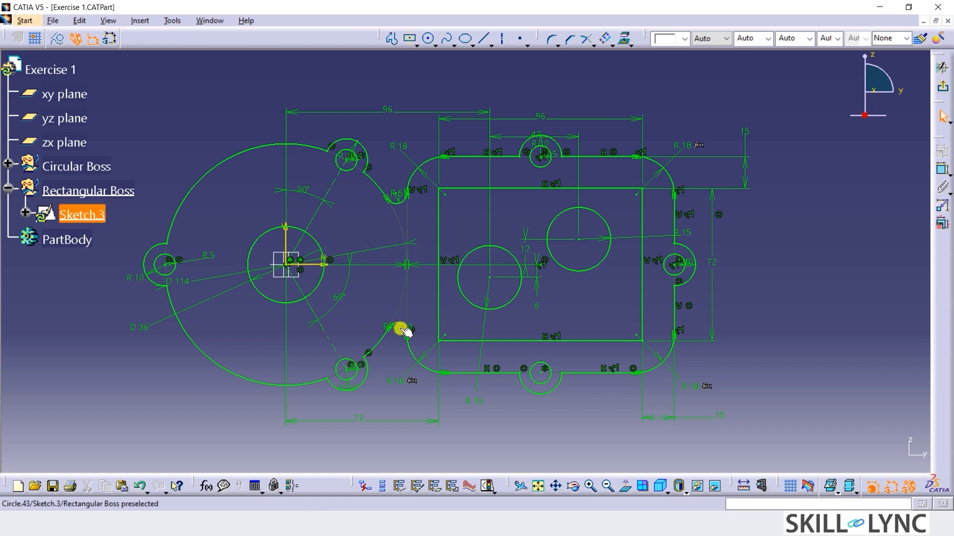
Set the radius of the lower junction corner between the circular and rectangular outlines to 5 mm.
left_click(421, 298)
double_click(421, 298)
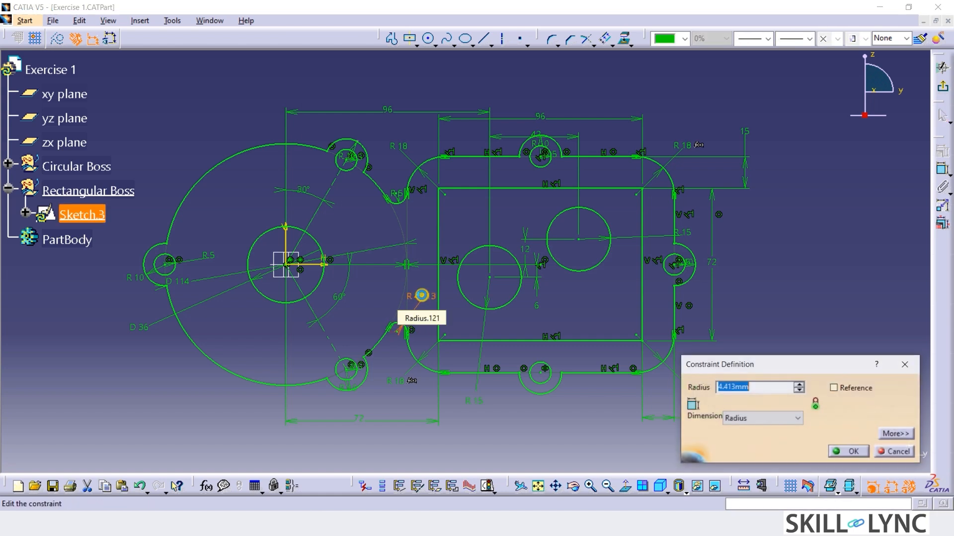
type("5")
key("Return")
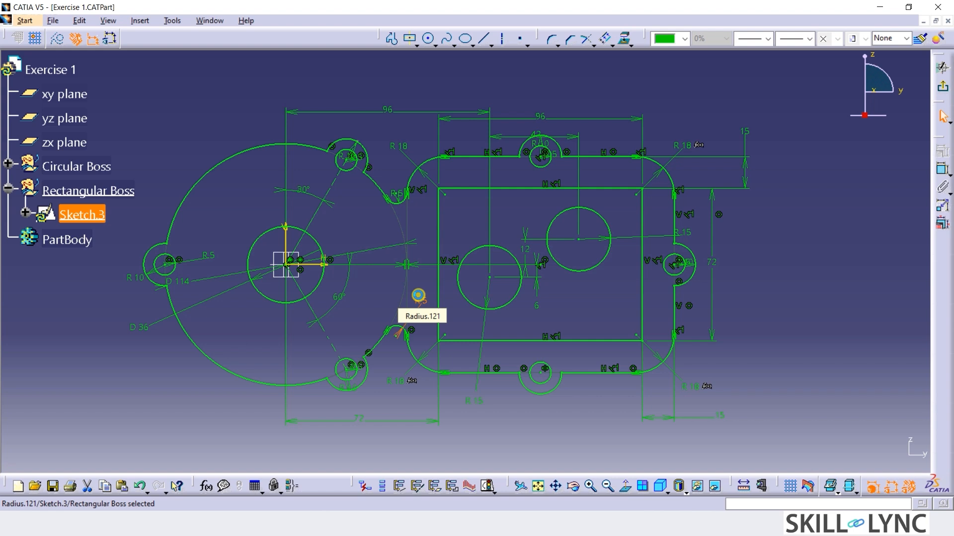
left_click(784, 333)
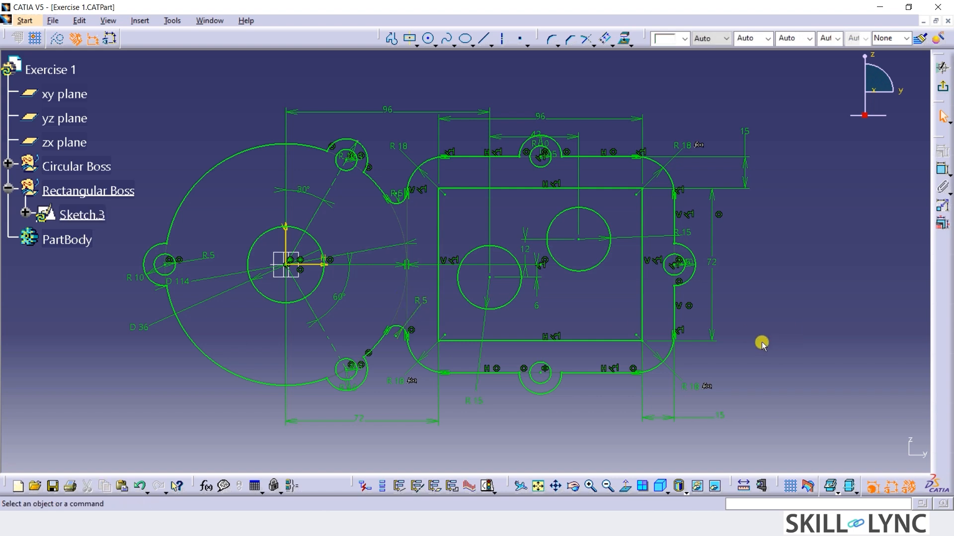
Hide the geometrical and dimensional constraints in the sketch.
left_click(909, 488)
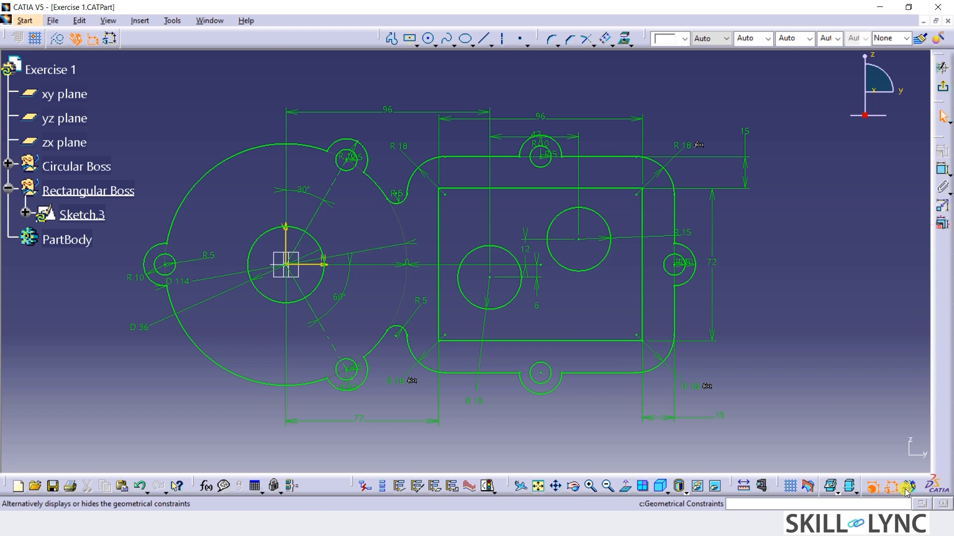
left_click(890, 487)
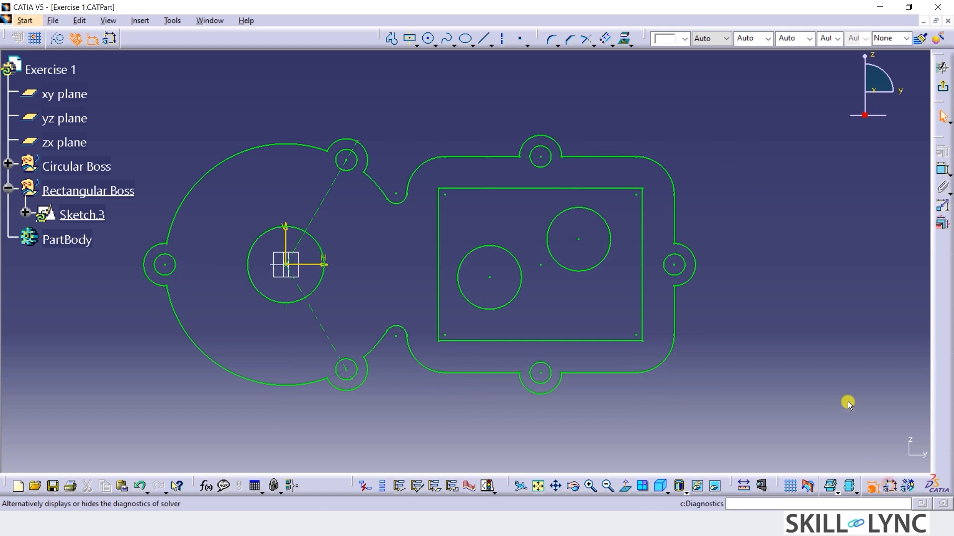
left_click(809, 338)
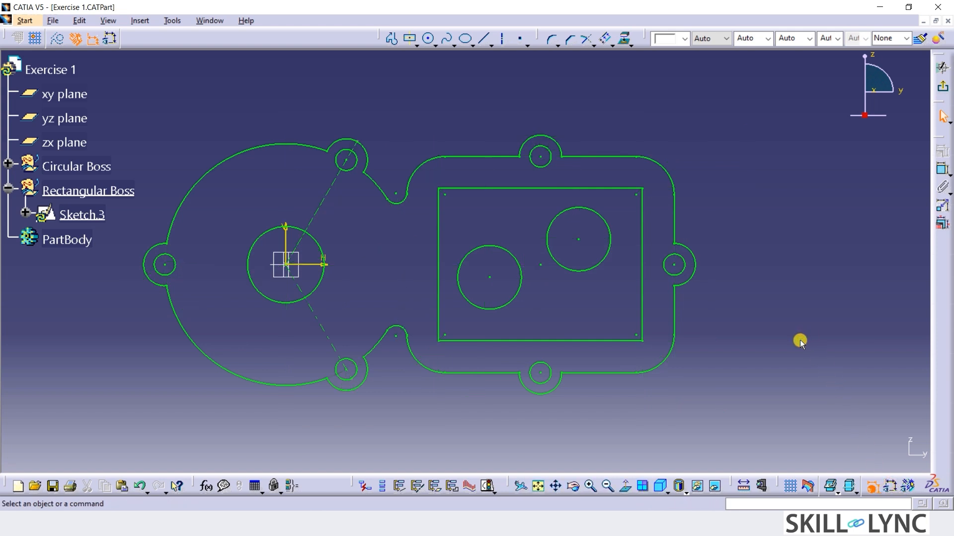
Delete the two dashed construction lines running from the origin to the upper and lower lugs of the circular outline.
left_click(317, 318)
key("Delete")
left_click(327, 195)
key("Delete")
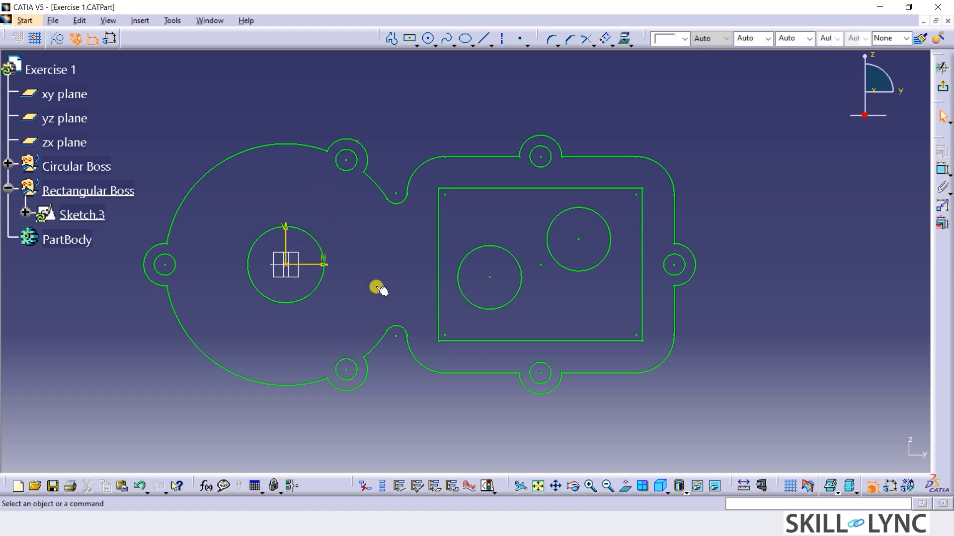
Create a wire 3D profile with automatic propagation from the combined outer outline, starting at the upper junction corner.
right_click(397, 206)
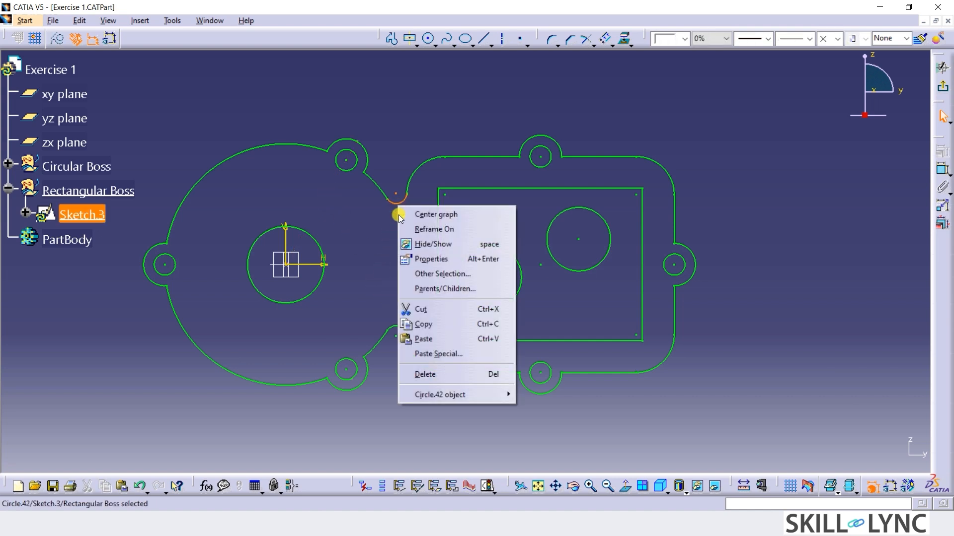
mouse_move(436, 395)
left_click(537, 374)
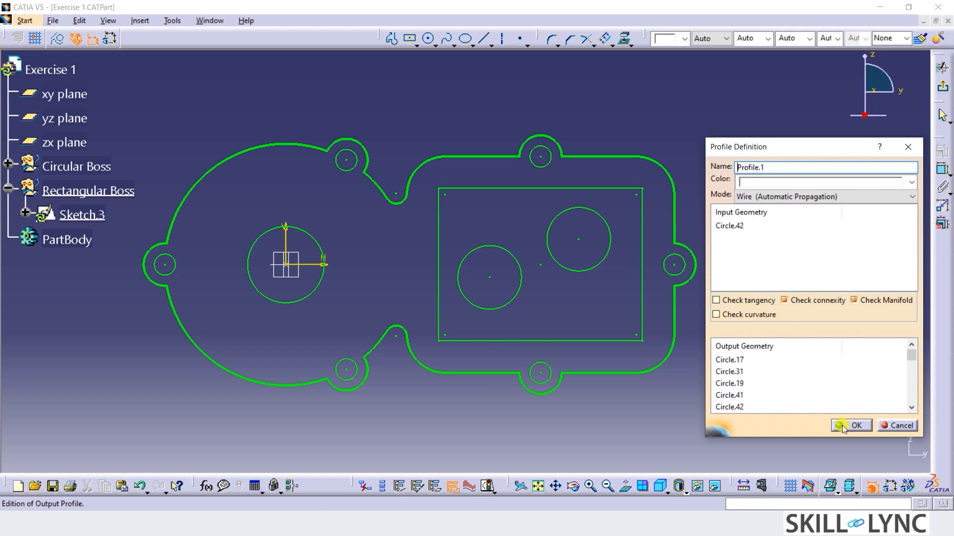
left_click(841, 425)
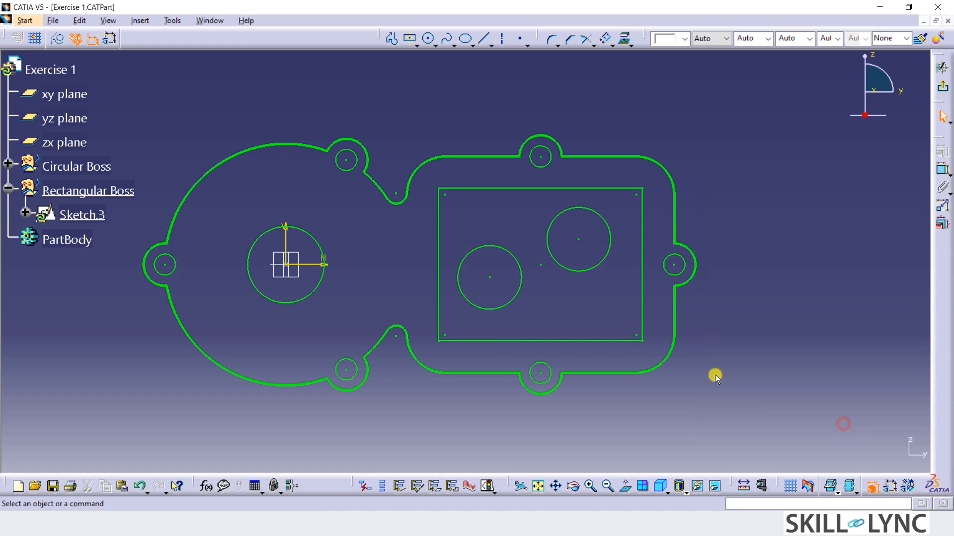
Create a wire 3D profile with automatic propagation from the inner rectangle of the sketch.
right_click(599, 339)
mouse_move(709, 330)
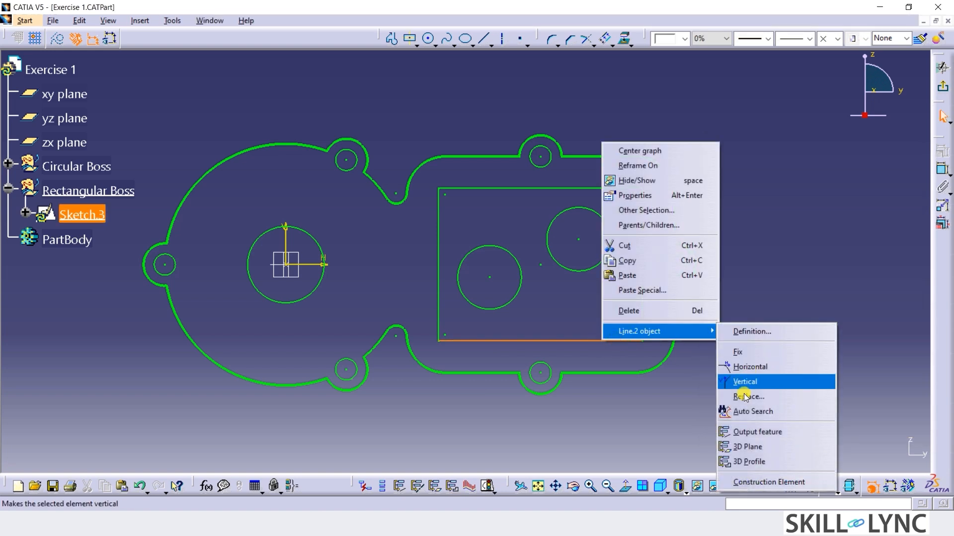
left_click(744, 461)
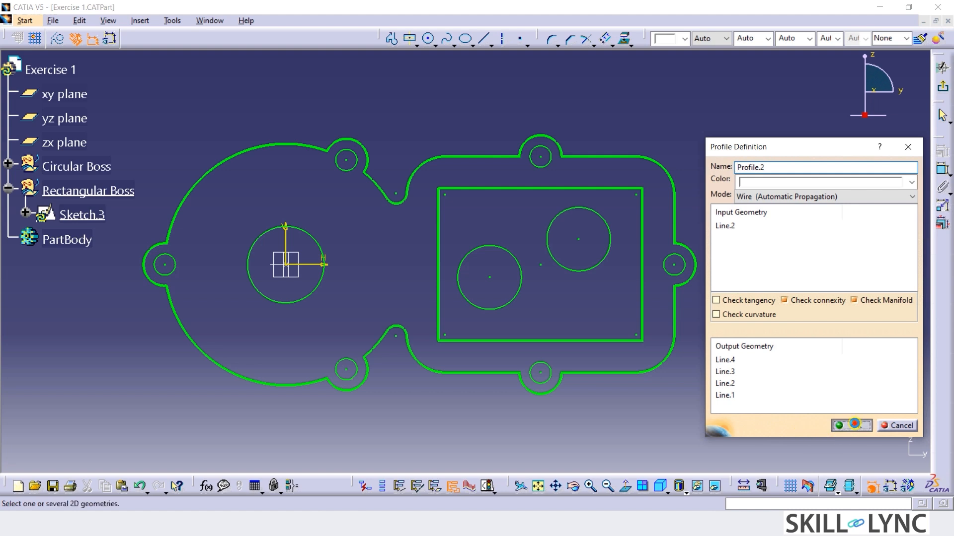
left_click(854, 424)
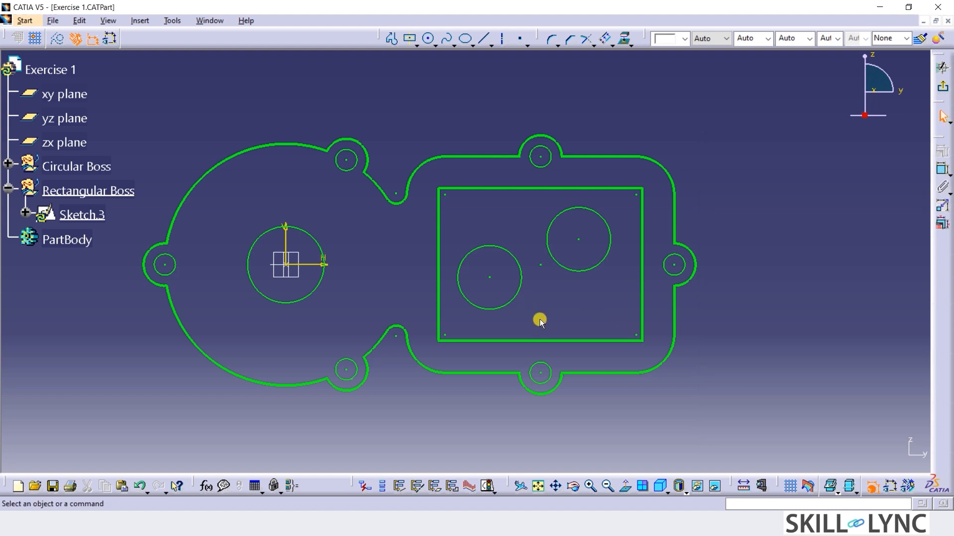
Create a separate wire 3D profile from each of the two circles inside the rectangle.
right_click(512, 298)
mouse_move(528, 489)
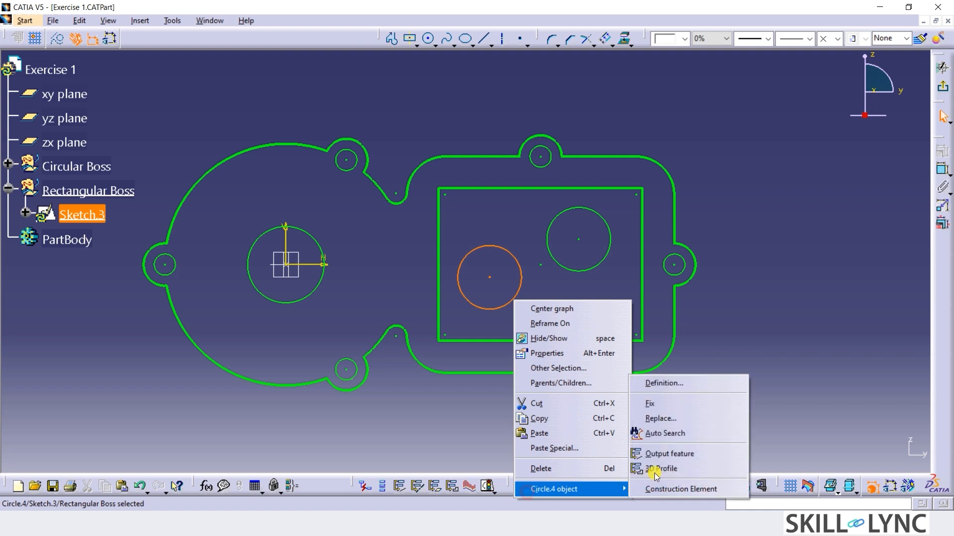
left_click(661, 469)
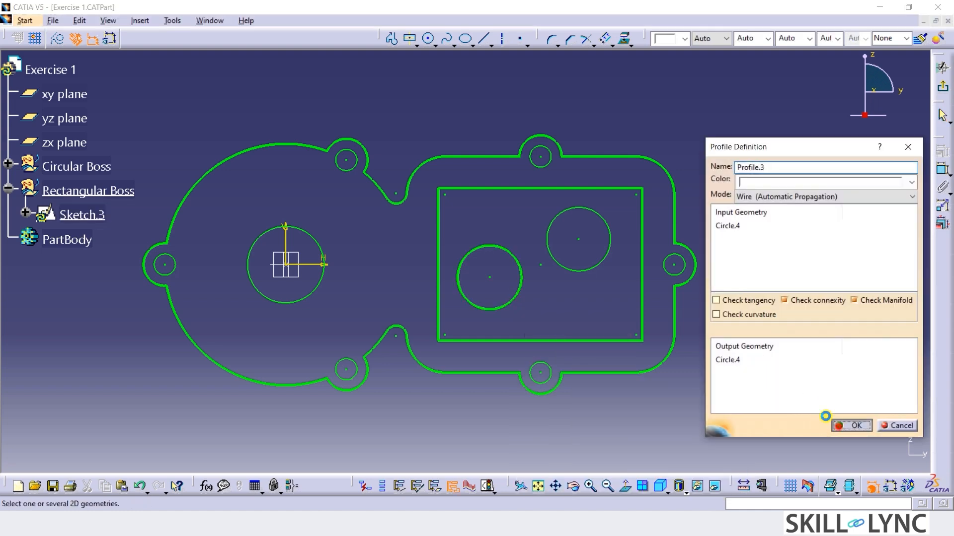
left_click(851, 425)
right_click(582, 273)
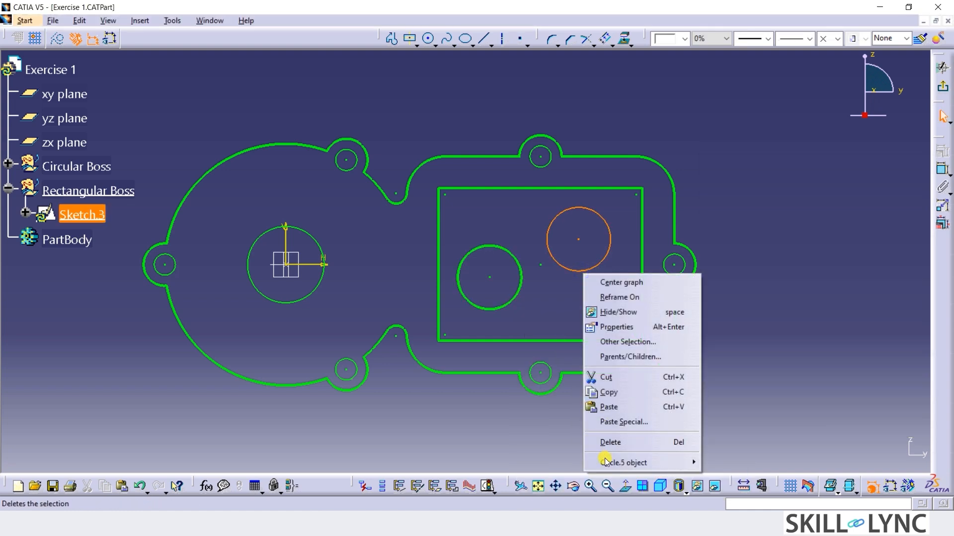
mouse_move(641, 463)
left_click(716, 443)
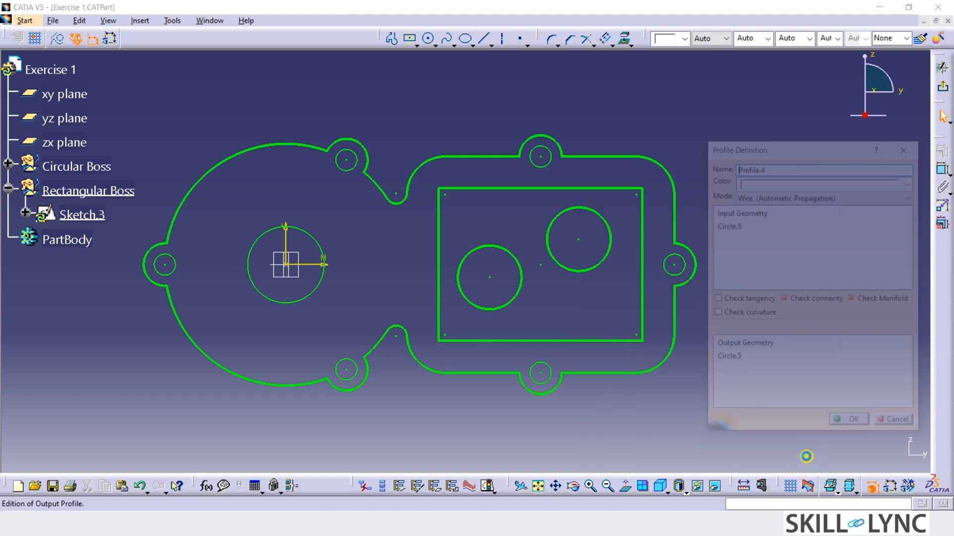
left_click(850, 426)
Create a wire 3D profile from the circle centred on the sketch origin.
right_click(315, 288)
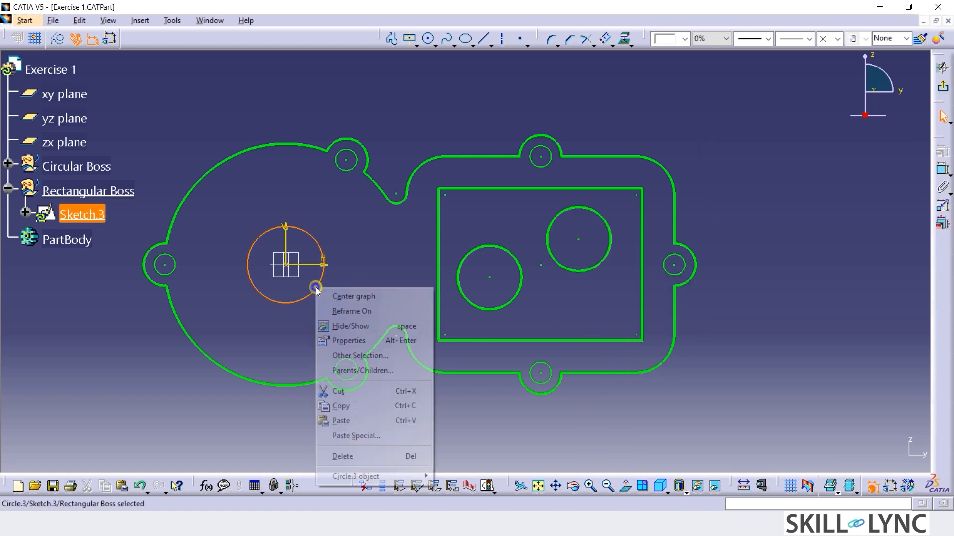
mouse_move(406, 472)
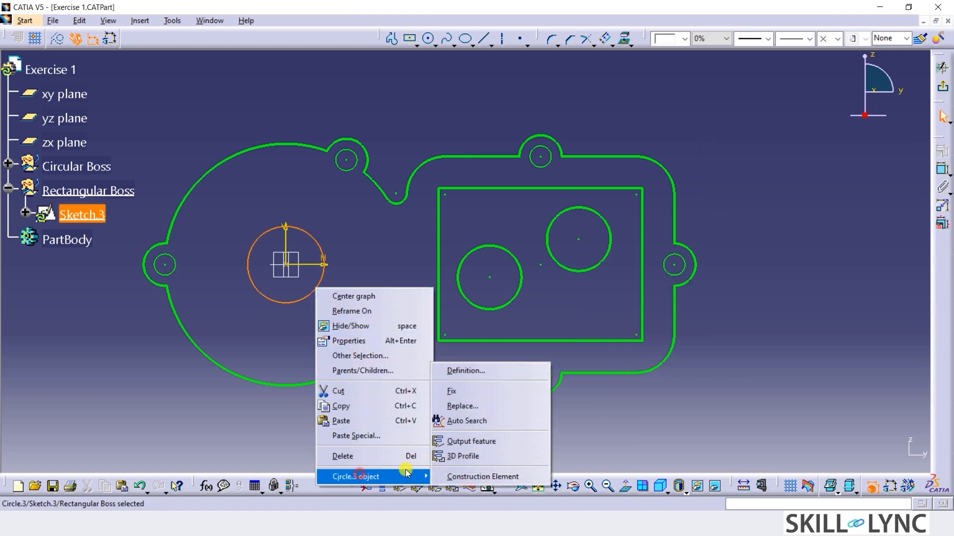
left_click(462, 456)
left_click(844, 425)
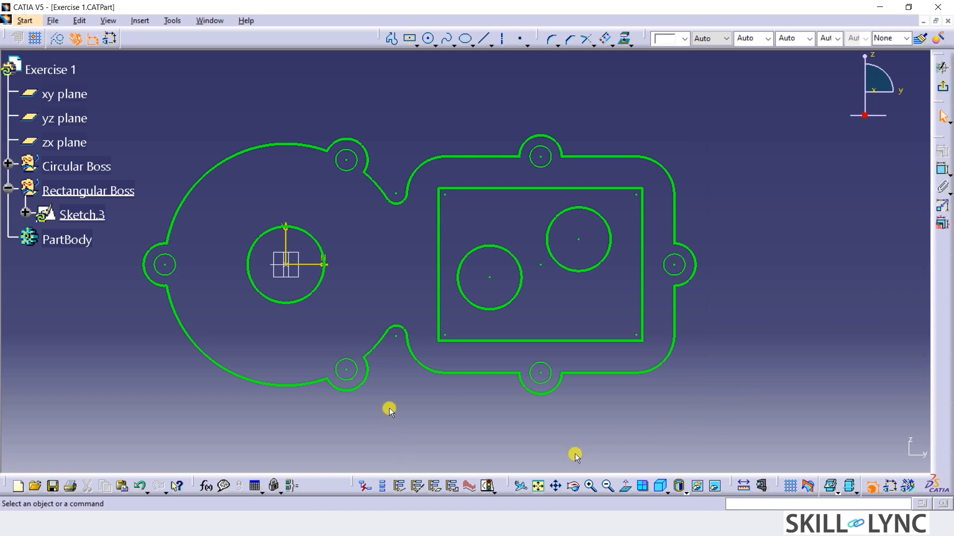
Expand Sketch.3 and its outputs in the tree to examine the defined profiles.
middle_click_drag(392, 402, 435, 403)
left_click(25, 213)
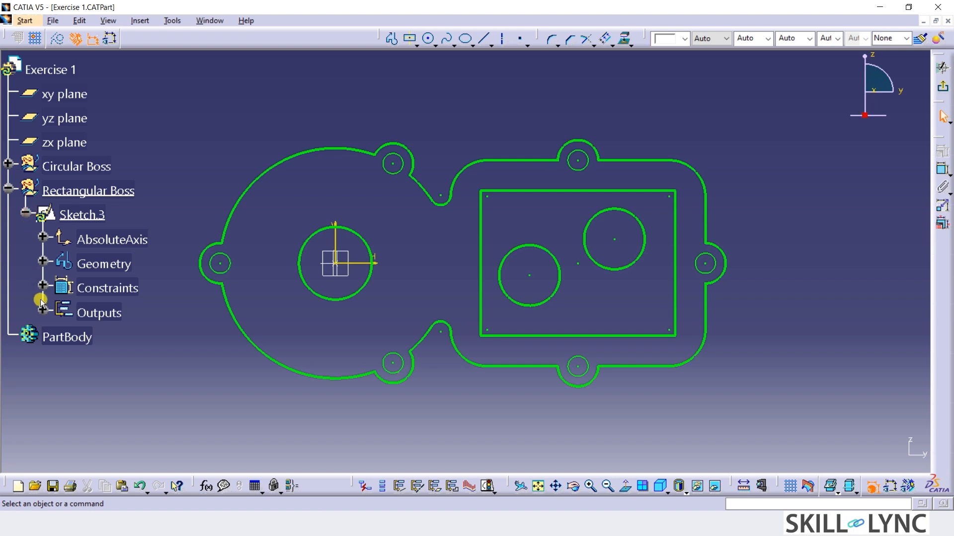
left_click(43, 312)
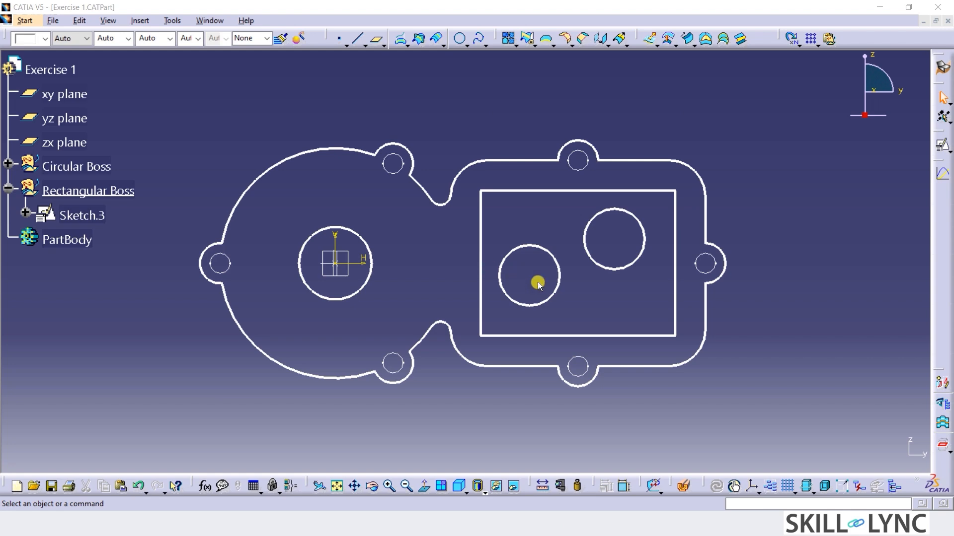
Start an extruded surface from the rectangular profile, Profile.2, using the yz plane as the extrusion direction.
mouse_move(625, 352)
middle_mouse_down()
mouse_move(596, 249)
mouse_move(517, 328)
middle_mouse_up()
left_click(649, 38)
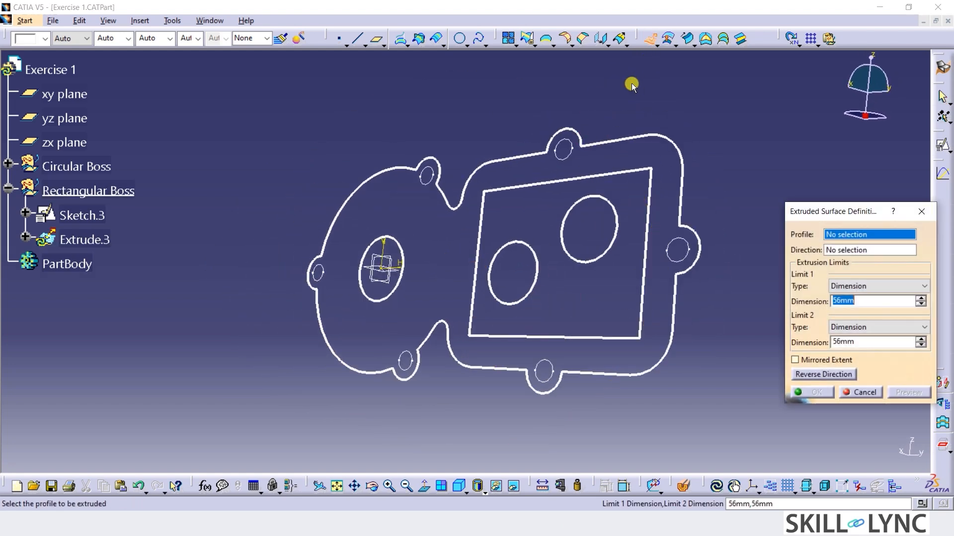
left_click(578, 339)
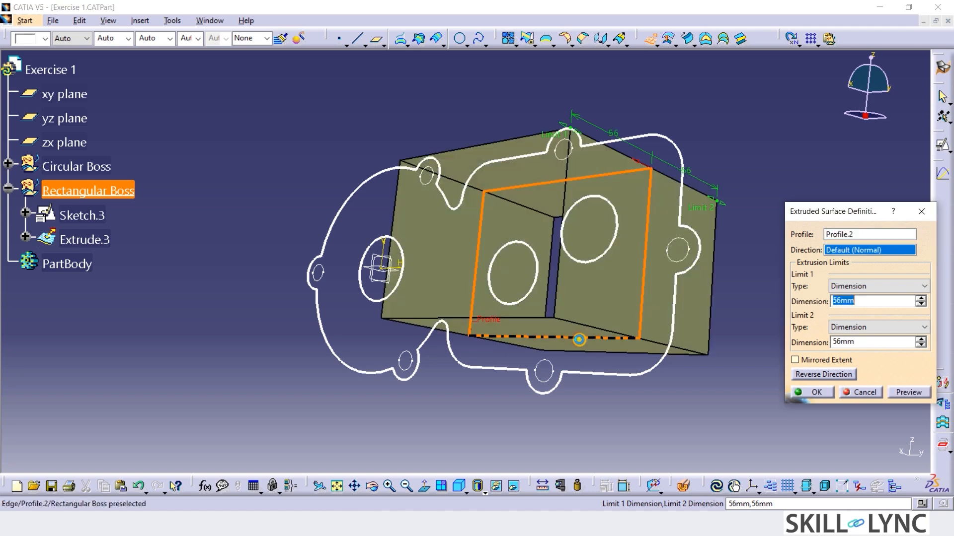
mouse_move(295, 366)
middle_mouse_down()
mouse_move(309, 323)
mouse_move(388, 194)
mouse_move(344, 173)
middle_mouse_up()
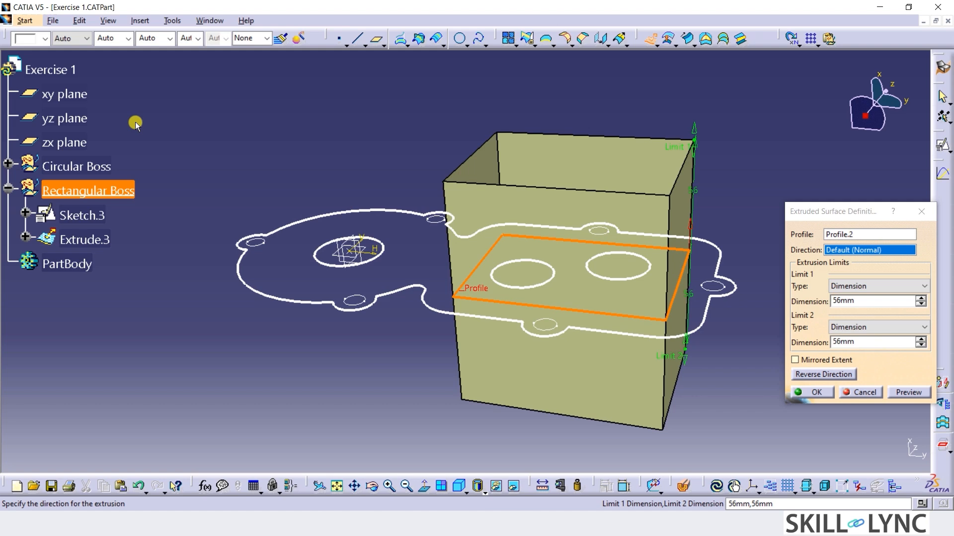
left_click(65, 119)
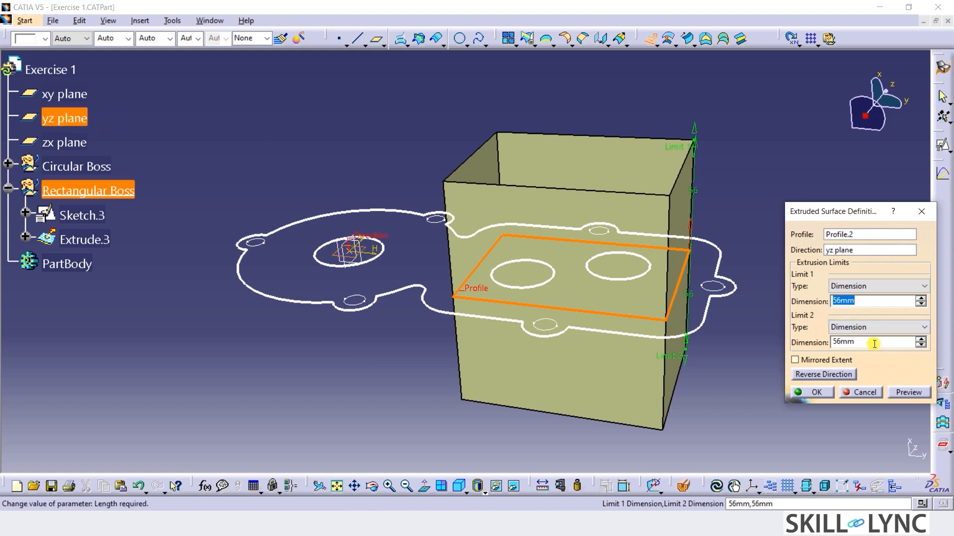
Set the rectangular extrusion's Limit 2 to 0 mm and extend Limit 1 to 79 mm, then create the surface.
left_click(845, 342)
type("0")
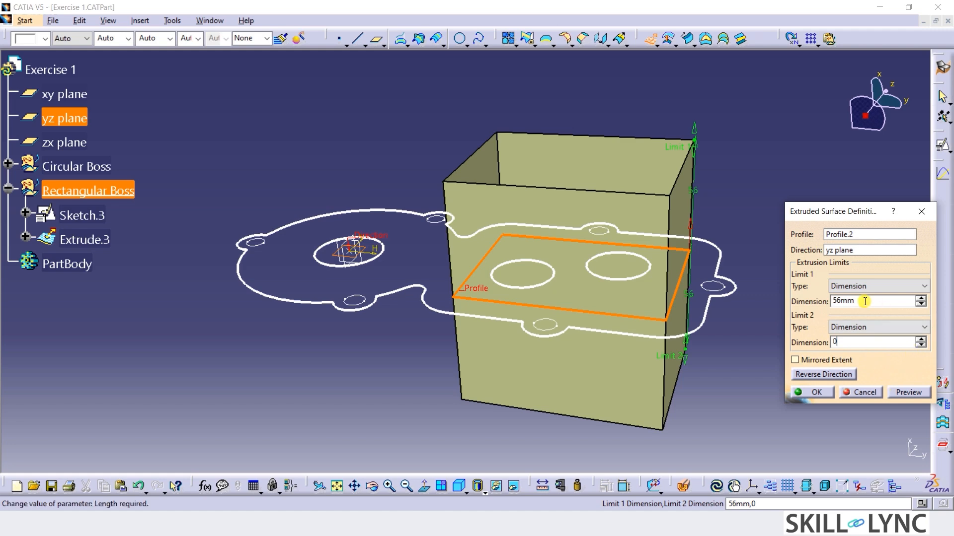
key("Return")
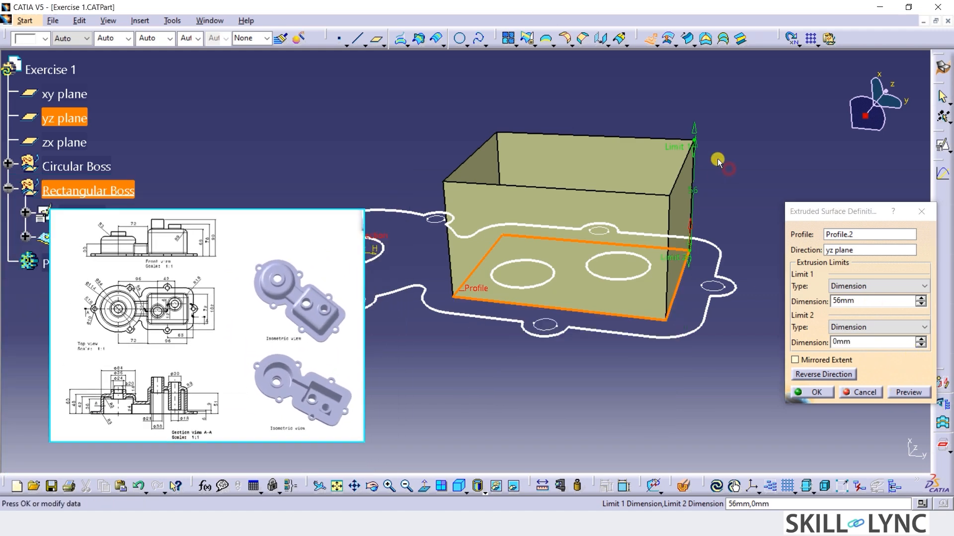
left_click_drag(685, 146, 689, 119)
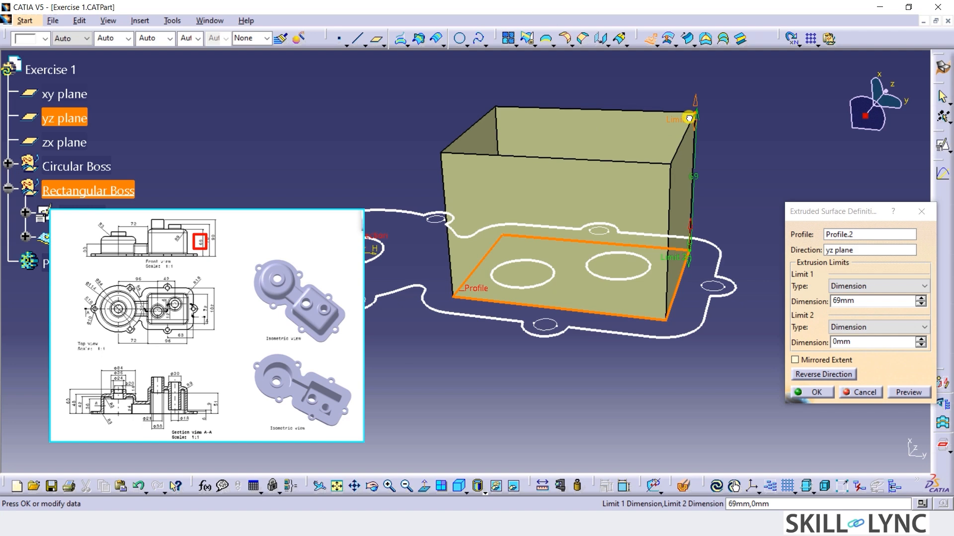
left_click_drag(689, 119, 698, 94)
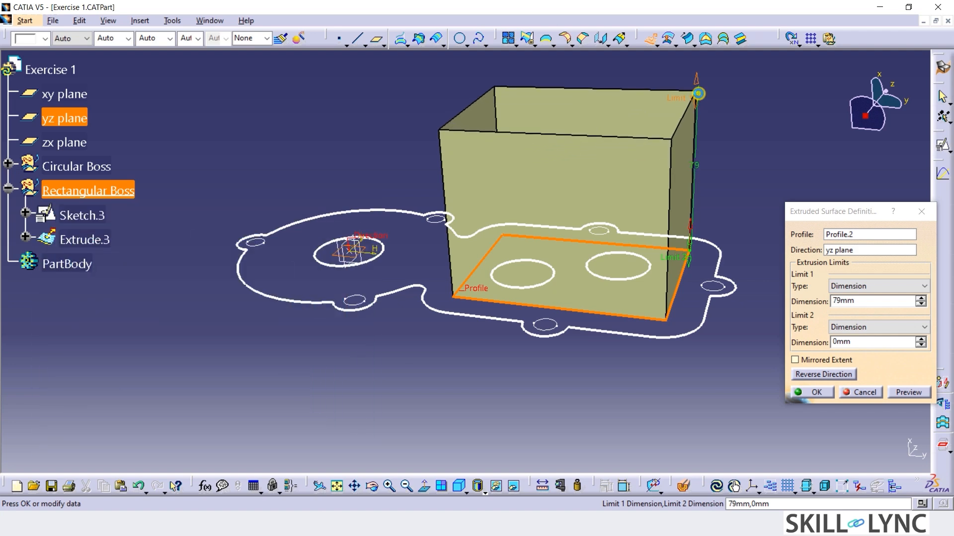
left_click(803, 393)
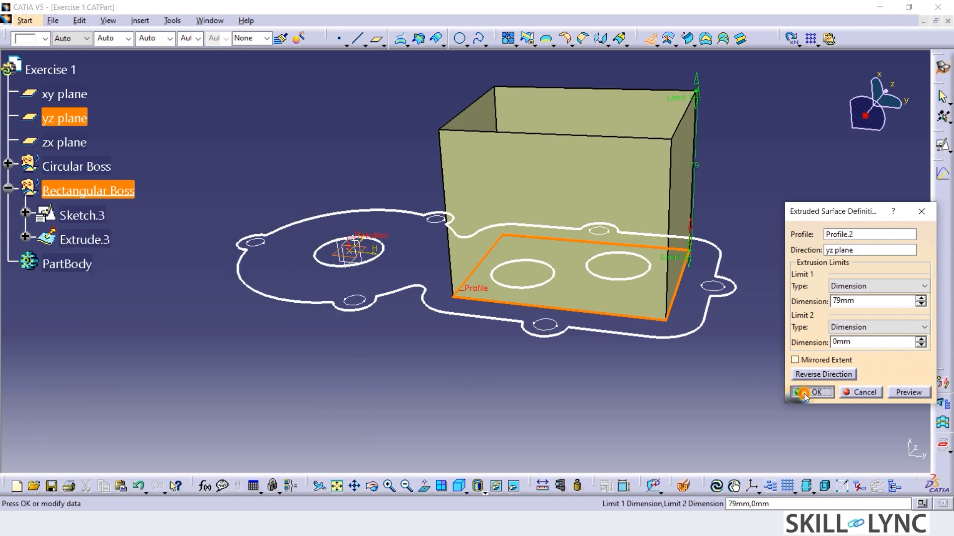
Open Sketch.2 of the Circular Boss set for editing.
left_click(370, 346)
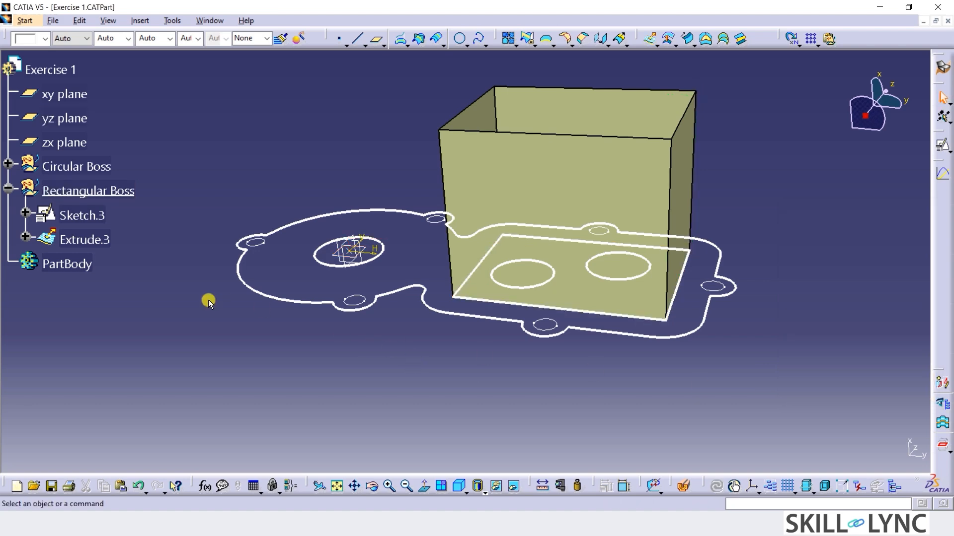
left_click(7, 164)
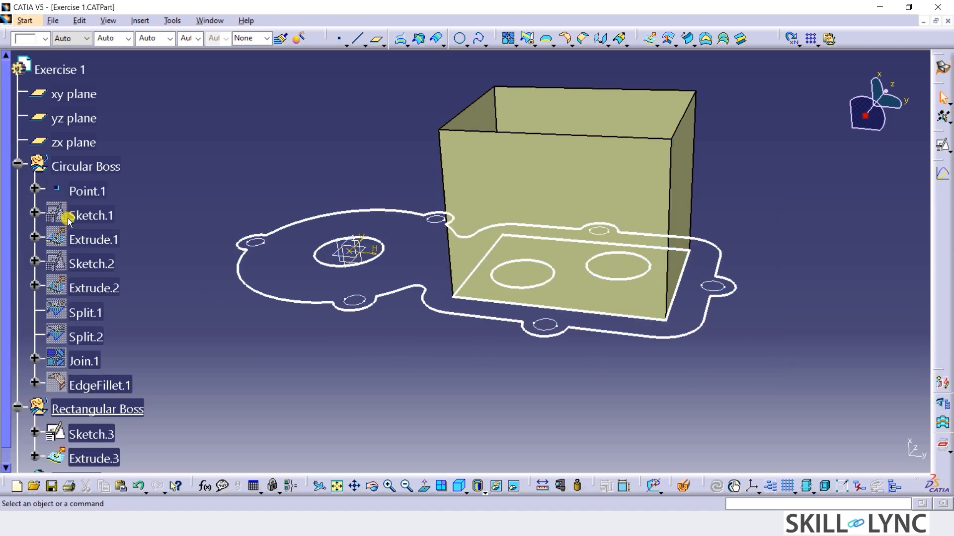
double_click(110, 267)
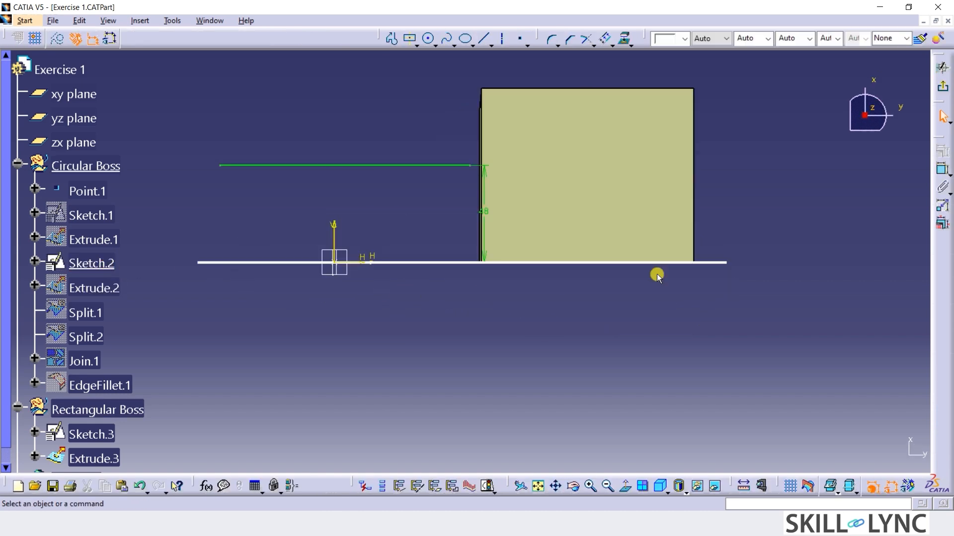
Draw a horizontal line across the full width of the rectangular surface at V 66 mm and move its dimension outside the surface.
left_click(482, 39)
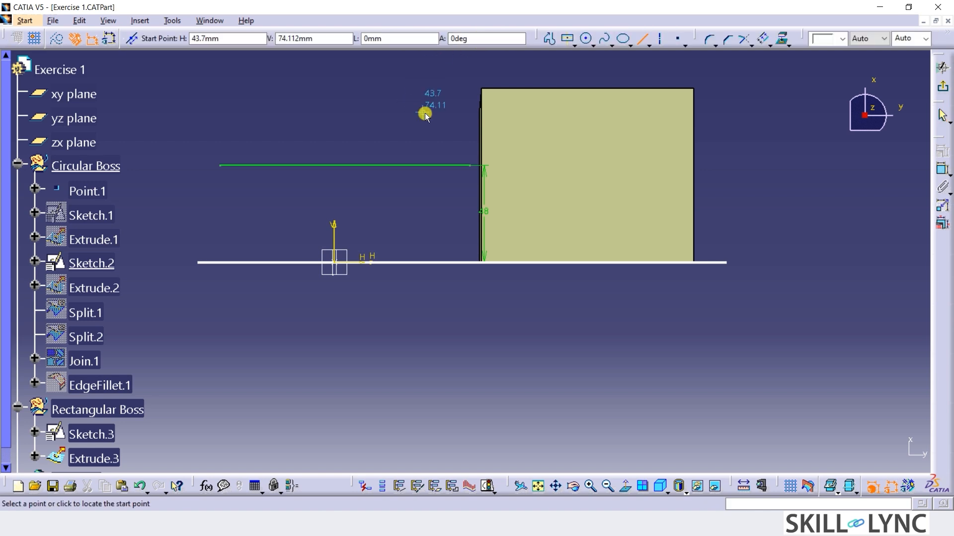
left_click(330, 39)
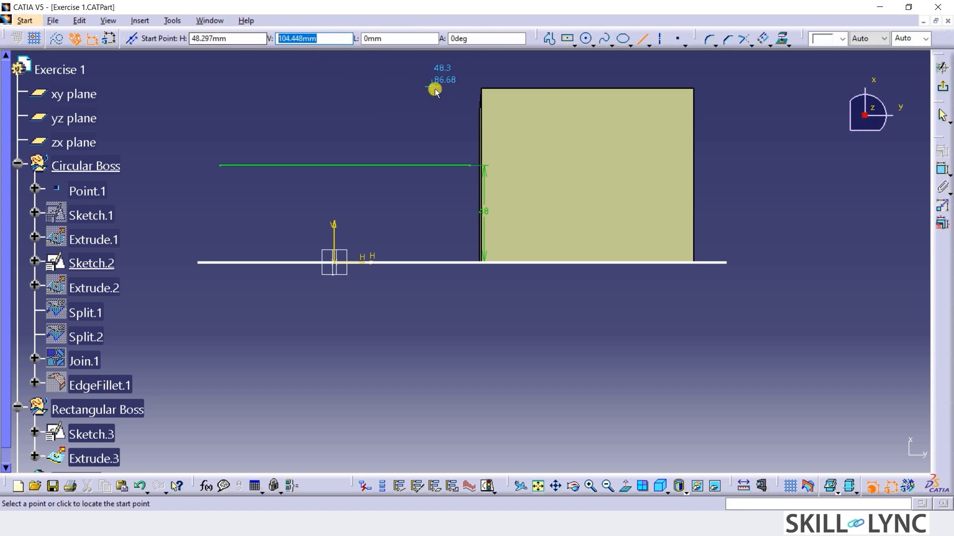
type("66")
key("Return")
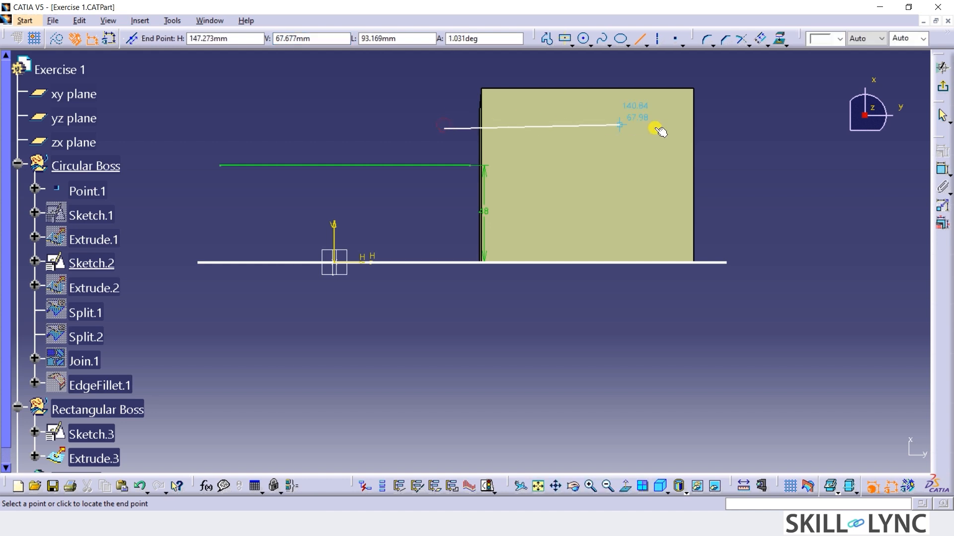
left_click(709, 129)
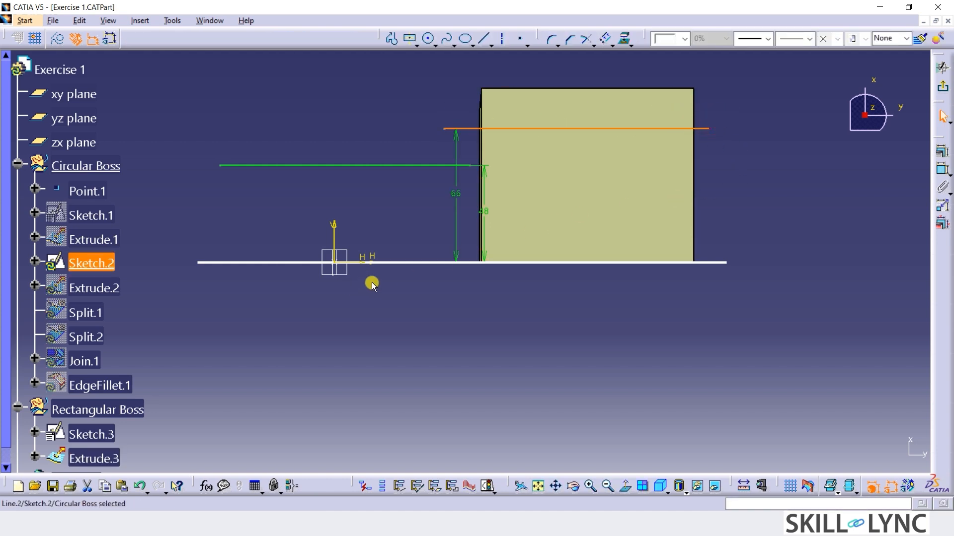
left_click_drag(455, 178, 790, 213)
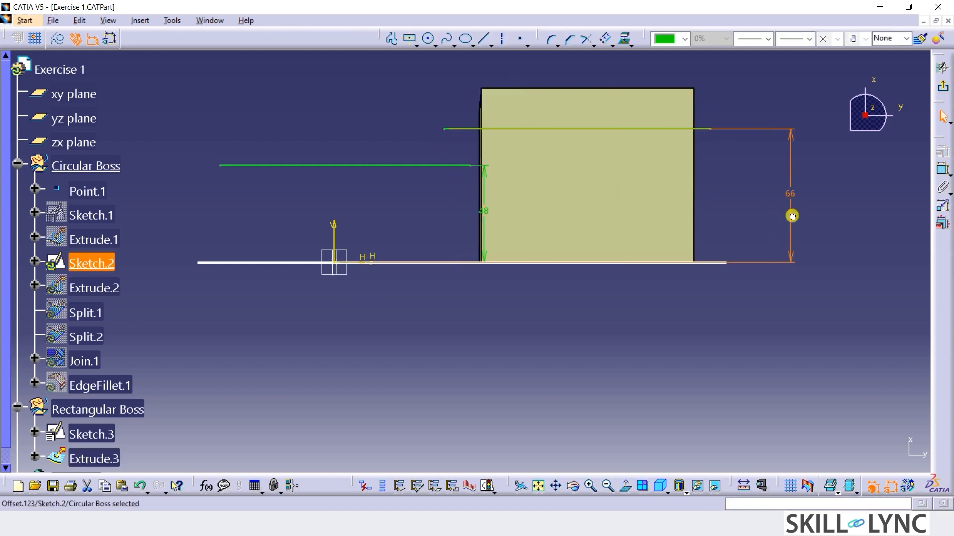
Draw a horizontal line about 300 mm long along the H axis, extending beyond both ends of the base outline.
left_click(485, 44)
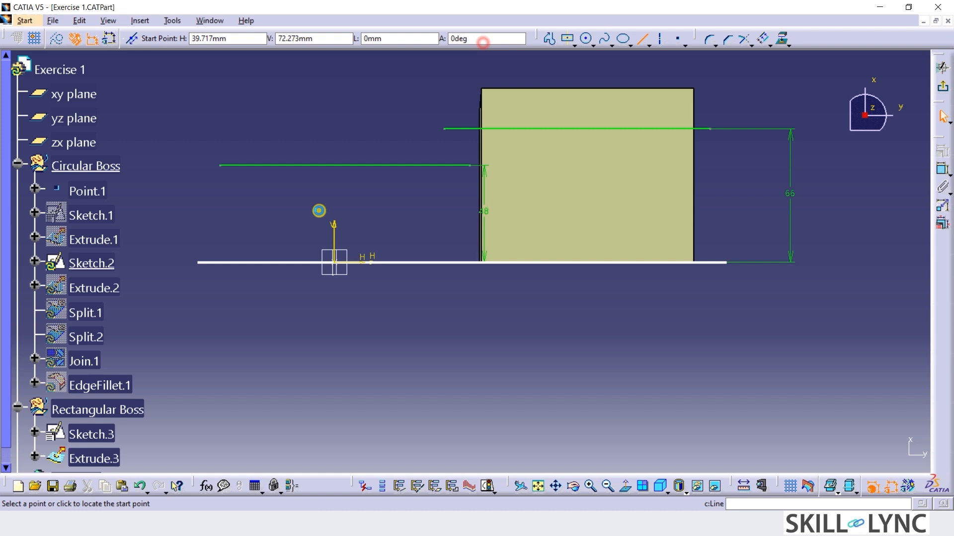
left_click(168, 264)
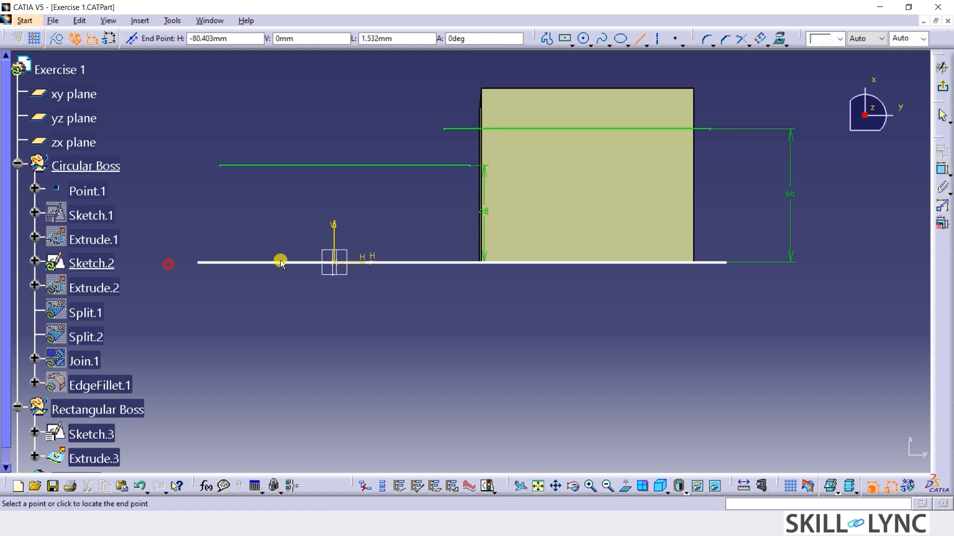
left_click(775, 264)
left_click(577, 337)
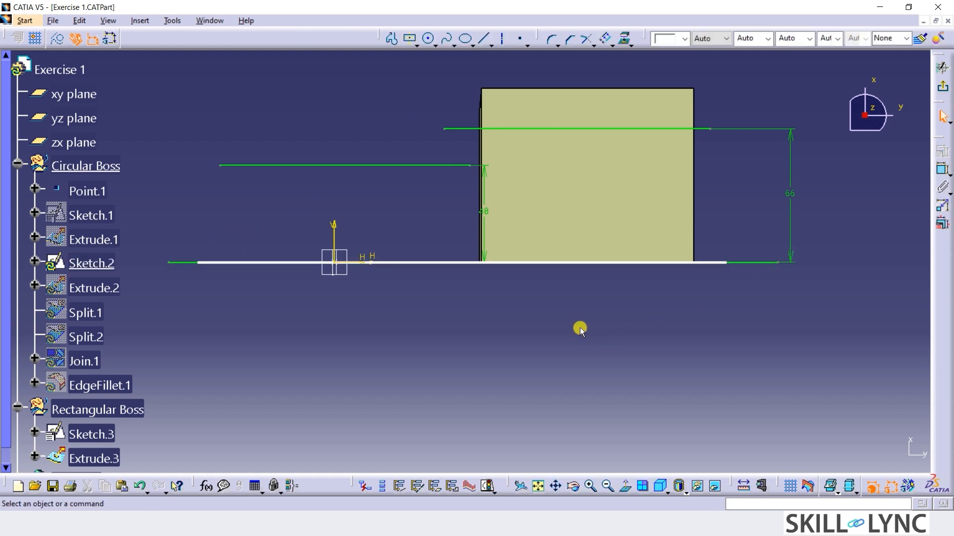
Create a 3D profile from the horizontal line 66 mm above the H axis in Sketch.2.
left_click(700, 131)
right_click(700, 130)
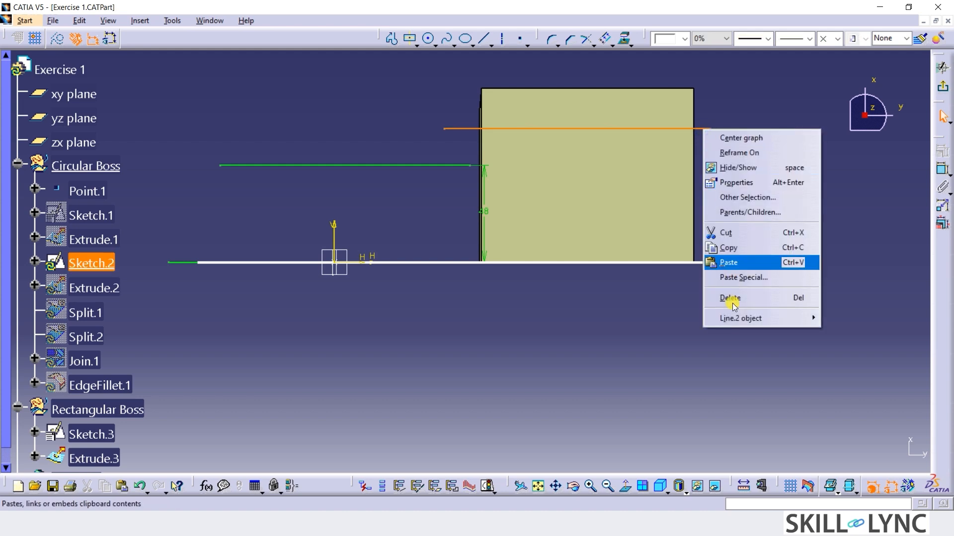
mouse_move(732, 321)
left_click(847, 449)
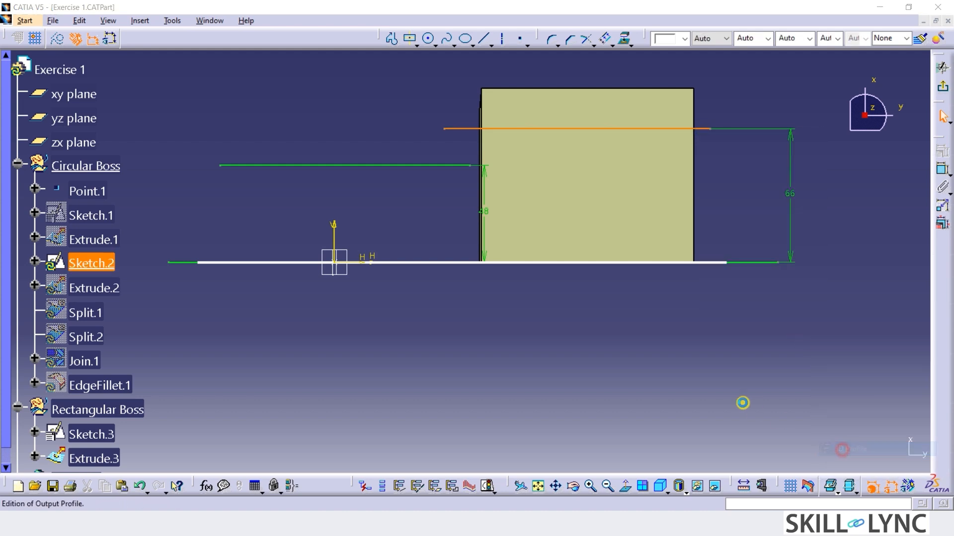
left_click(851, 426)
Create a 3D profile from the long base line on the H axis and exit the sketch.
right_click(739, 262)
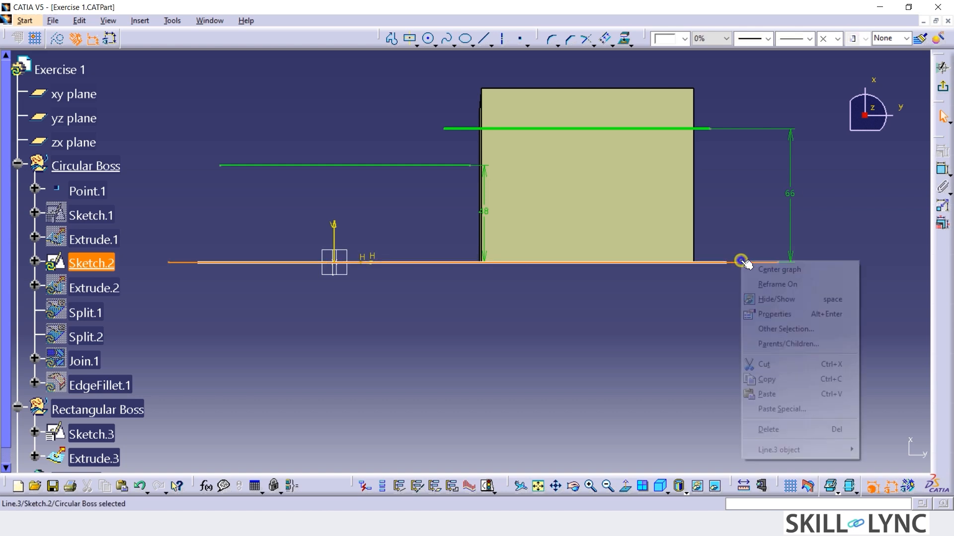
mouse_move(760, 448)
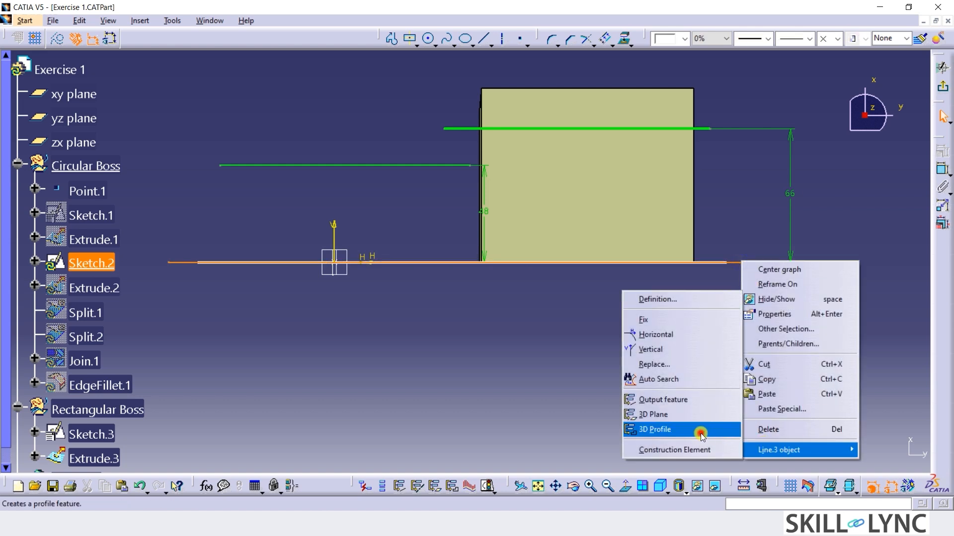
left_click(700, 430)
left_click(850, 425)
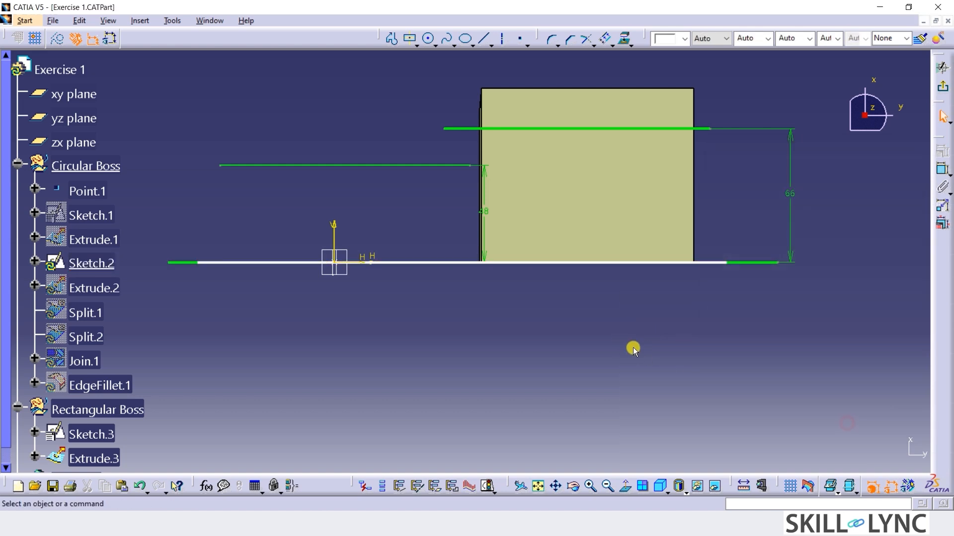
left_click(938, 87)
Extrude the upper line profile 79 mm with mirrored extent, using the xy plane as direction.
left_click(711, 146)
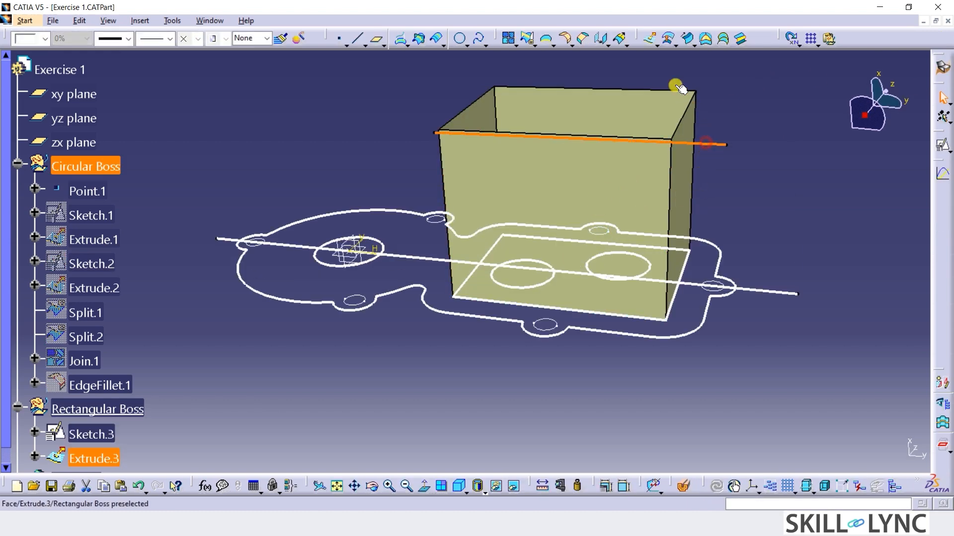
left_click(649, 38)
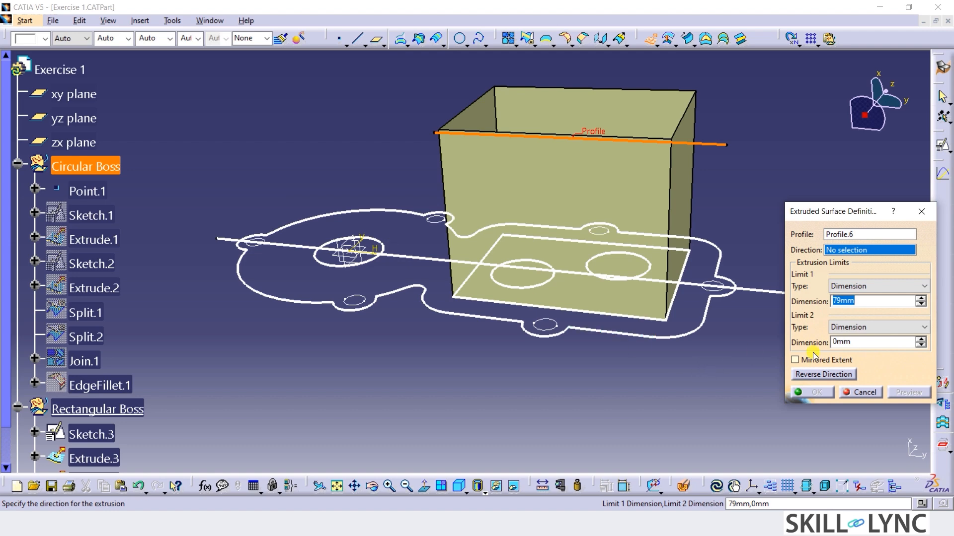
left_click(840, 362)
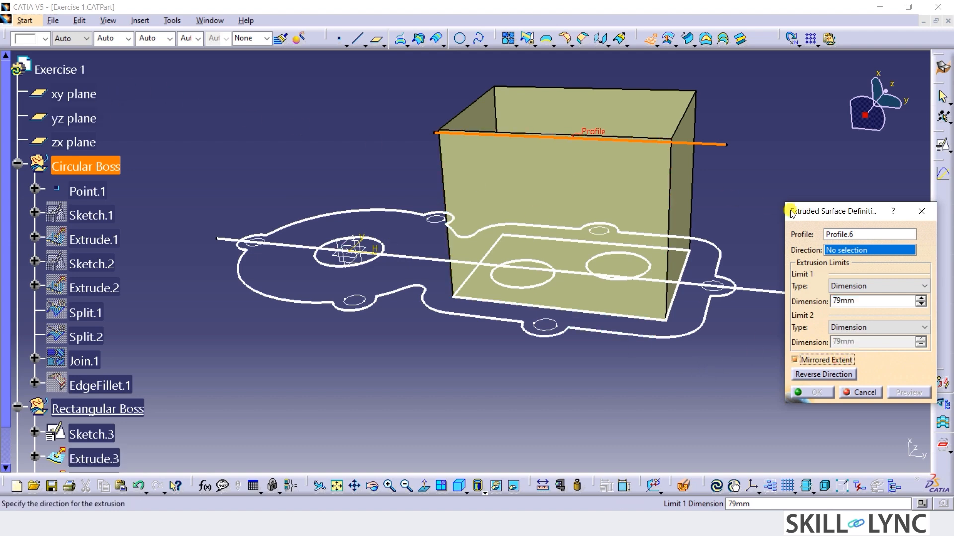
left_click(75, 94)
left_click(832, 392)
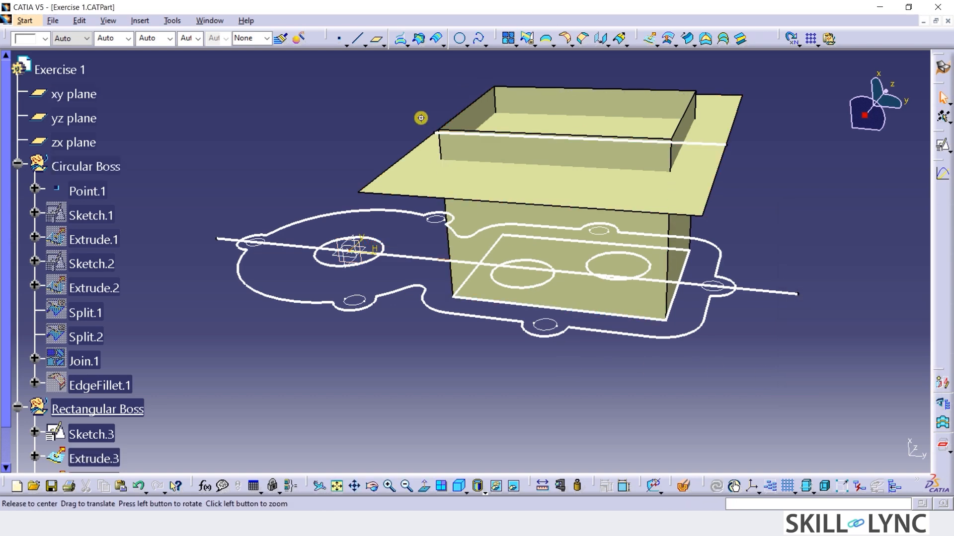
Collapse the Circular Boss set in the specification tree.
mouse_move(419, 117)
middle_mouse_down()
mouse_move(522, 155)
mouse_move(494, 182)
mouse_move(449, 93)
middle_mouse_up()
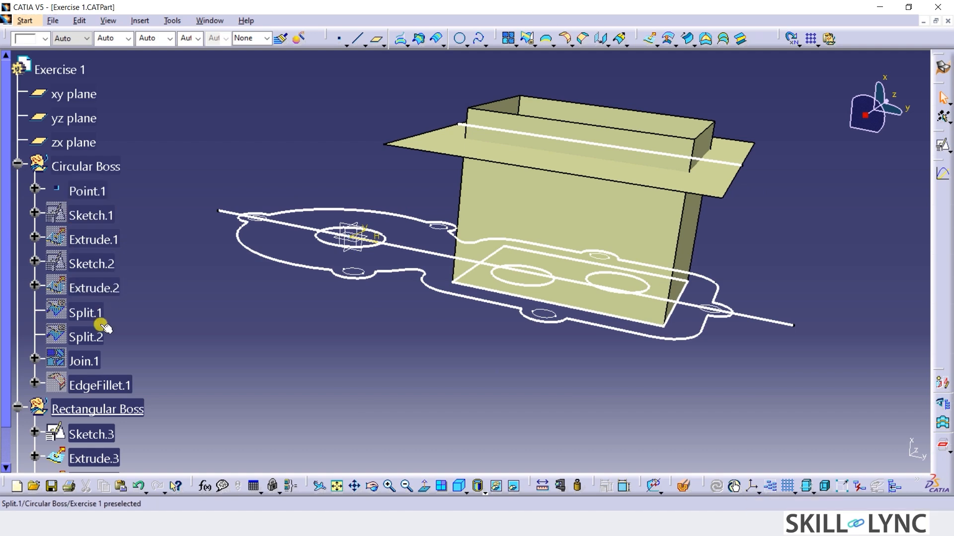
scroll(96, 361, "down", 2)
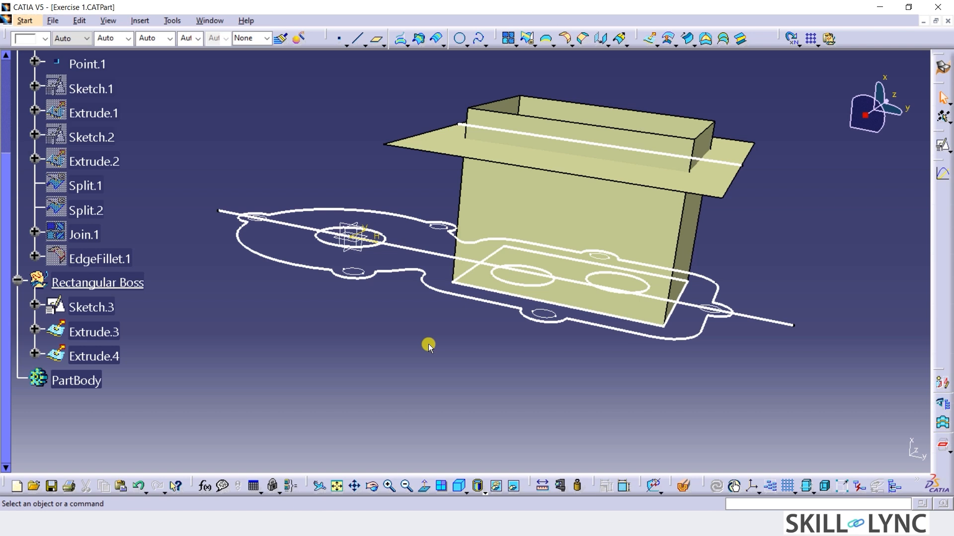
scroll(429, 344, "up", 2)
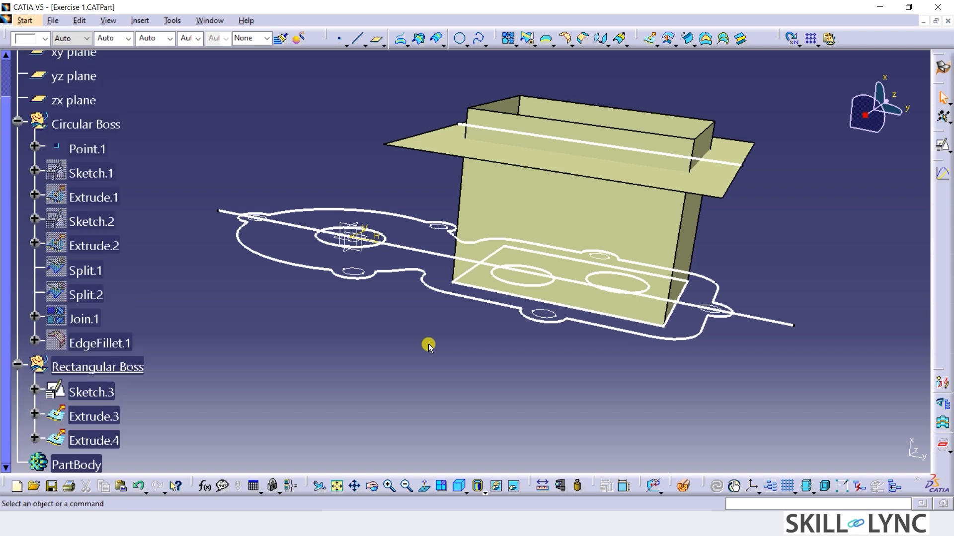
left_click(12, 121)
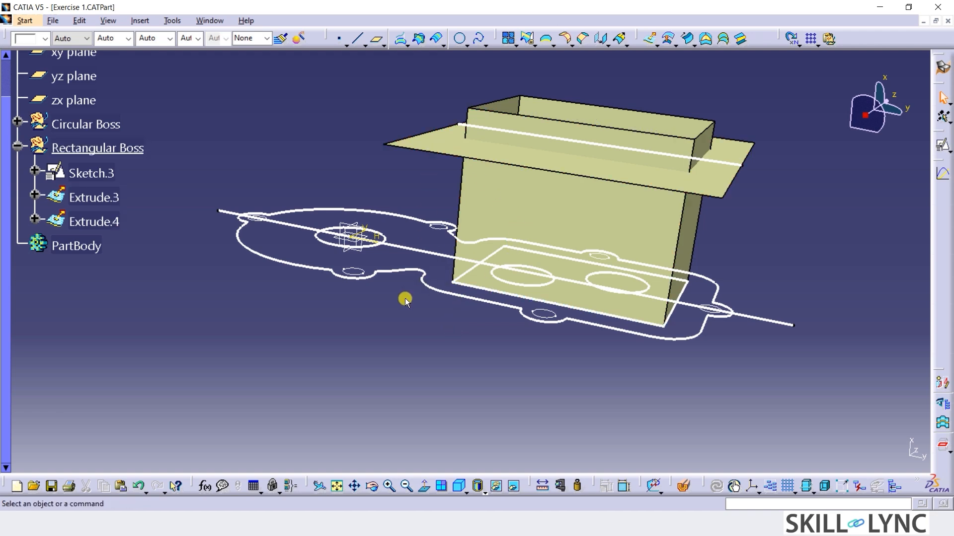
middle_click_drag(403, 303, 365, 343)
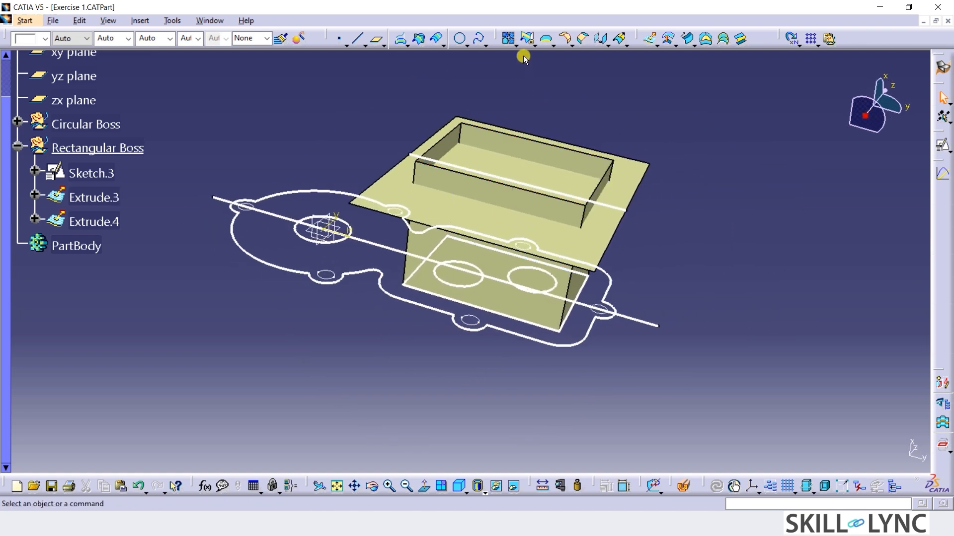
Set up a trim between Extrude.3 and Extrude.4, keeping the box walls below the flat surface.
left_click(526, 41)
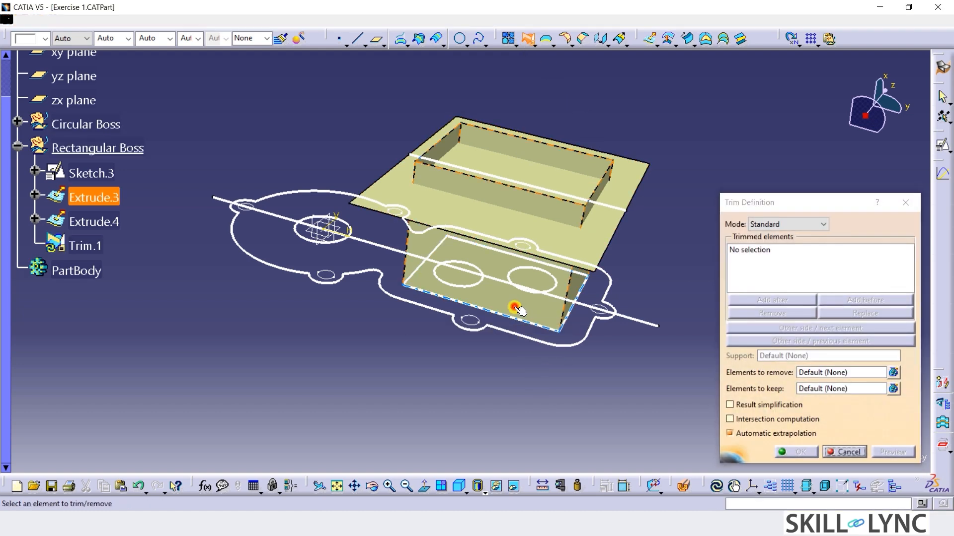
left_click(514, 308)
left_click(589, 248)
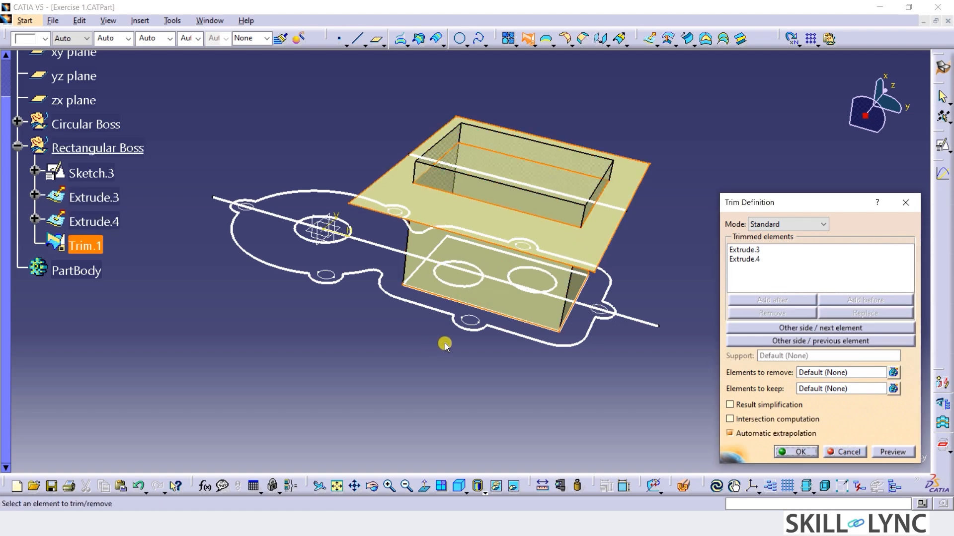
left_click(744, 249)
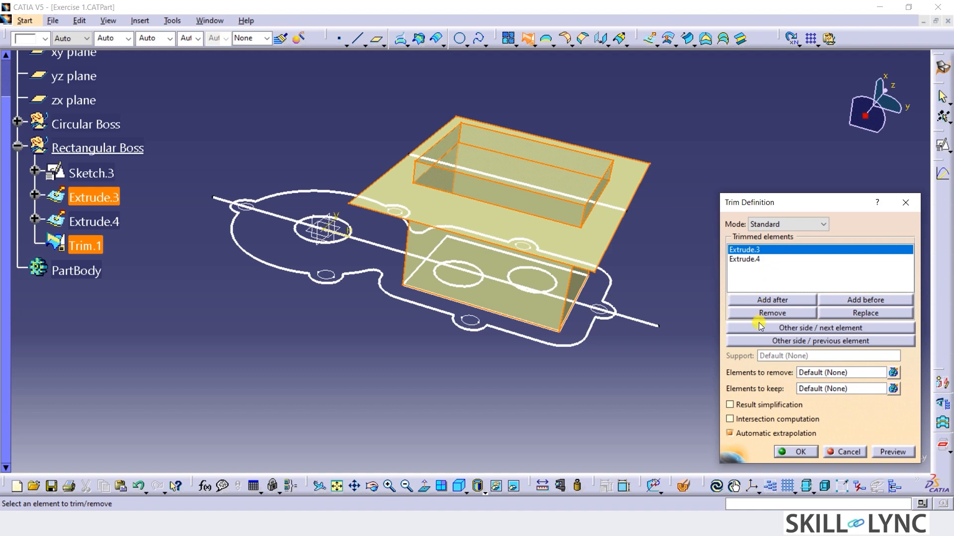
middle_click_drag(496, 364, 505, 290)
left_click(820, 329)
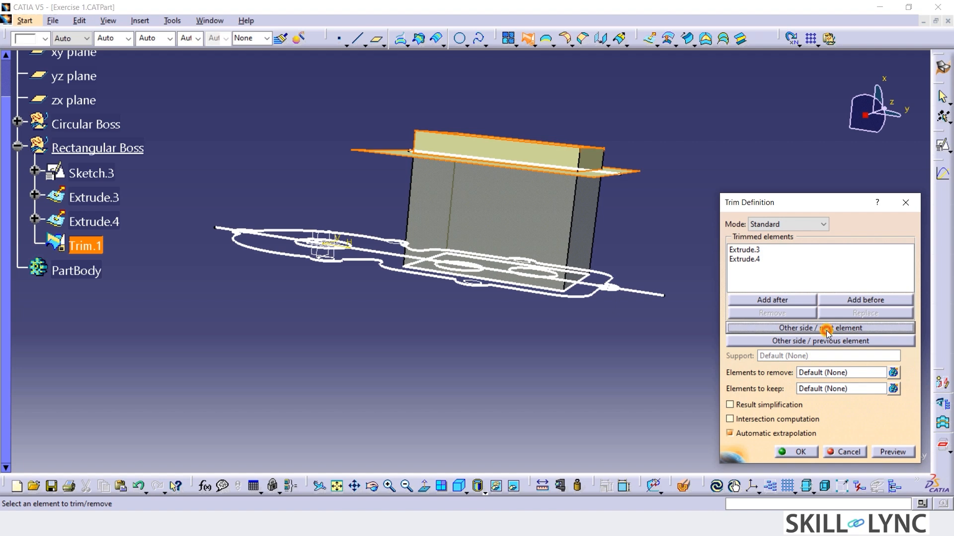
left_click(826, 332)
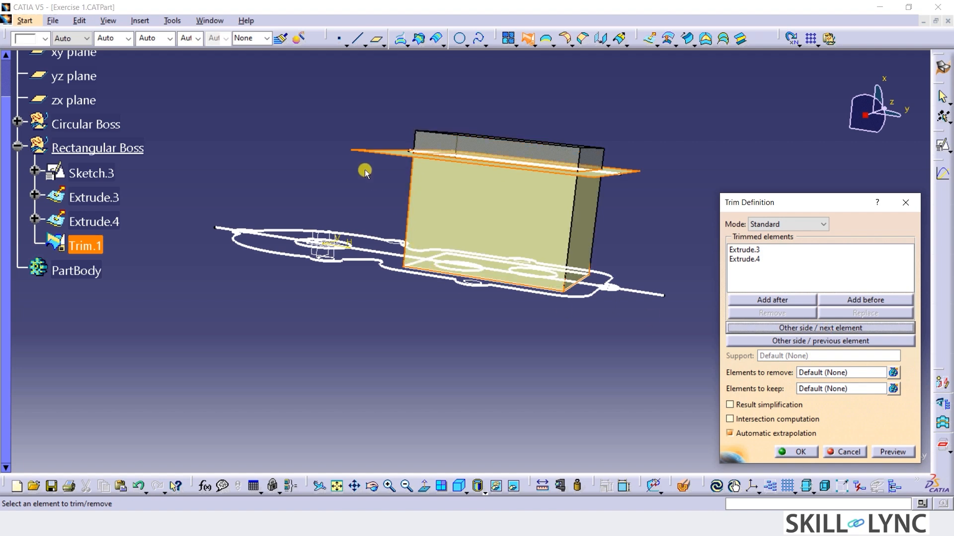
Switch the kept side of Extrude.4 to the area inside the box walls and create the trim.
middle_click_drag(365, 170, 363, 237)
left_click(752, 261)
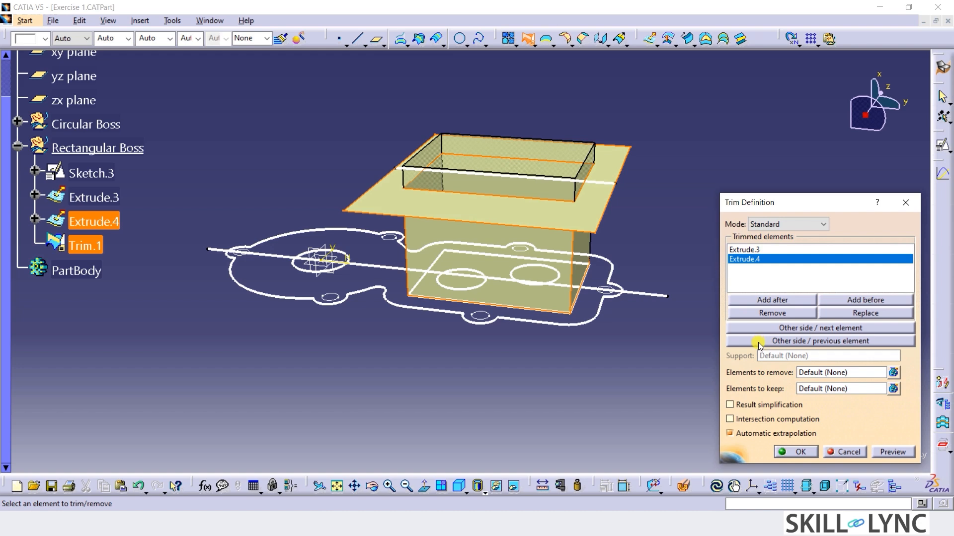
left_click(813, 342)
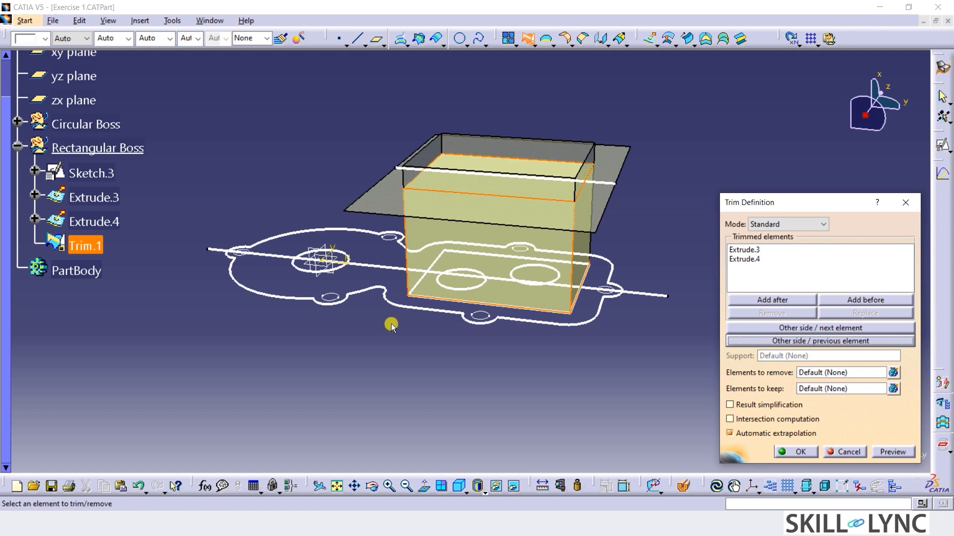
mouse_move(389, 323)
middle_mouse_down()
mouse_move(445, 264)
mouse_move(389, 319)
middle_mouse_up()
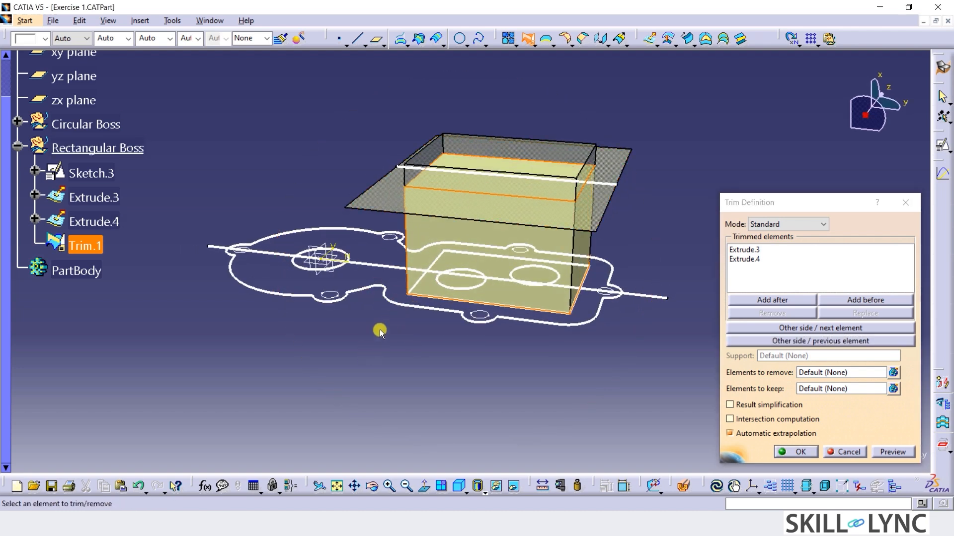
mouse_move(382, 325)
middle_mouse_down()
mouse_move(396, 260)
mouse_move(355, 295)
mouse_move(341, 326)
mouse_move(366, 341)
mouse_move(365, 366)
mouse_move(387, 335)
middle_mouse_up()
left_click(790, 452)
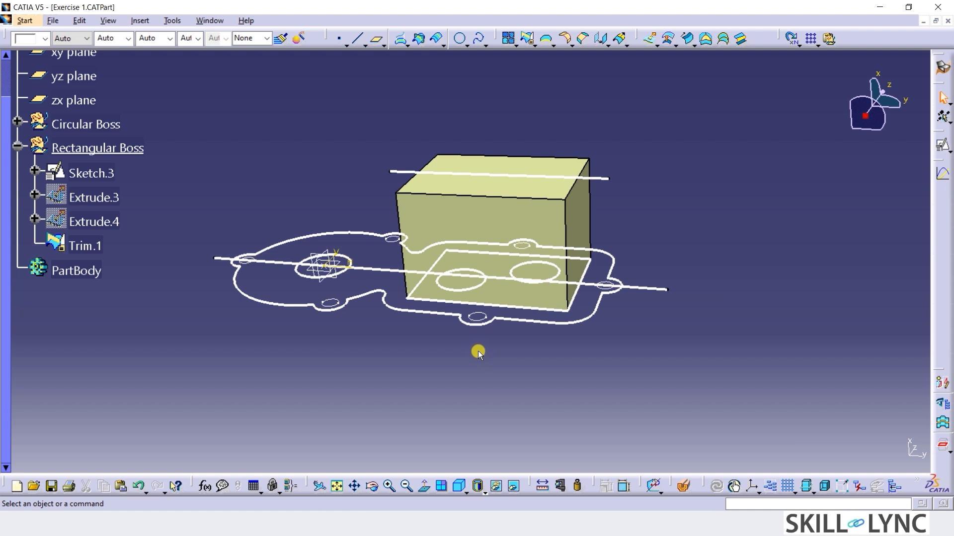
left_click(494, 207)
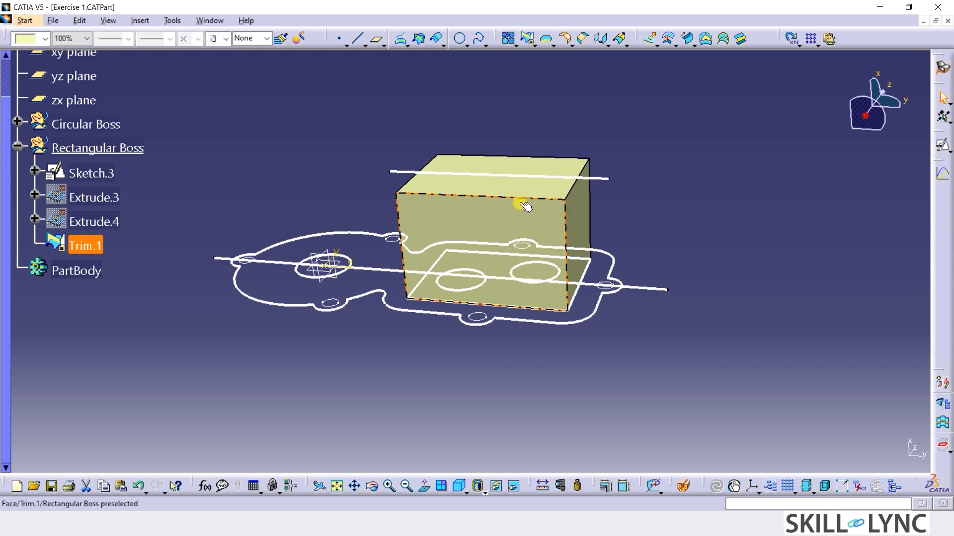
left_click(581, 215)
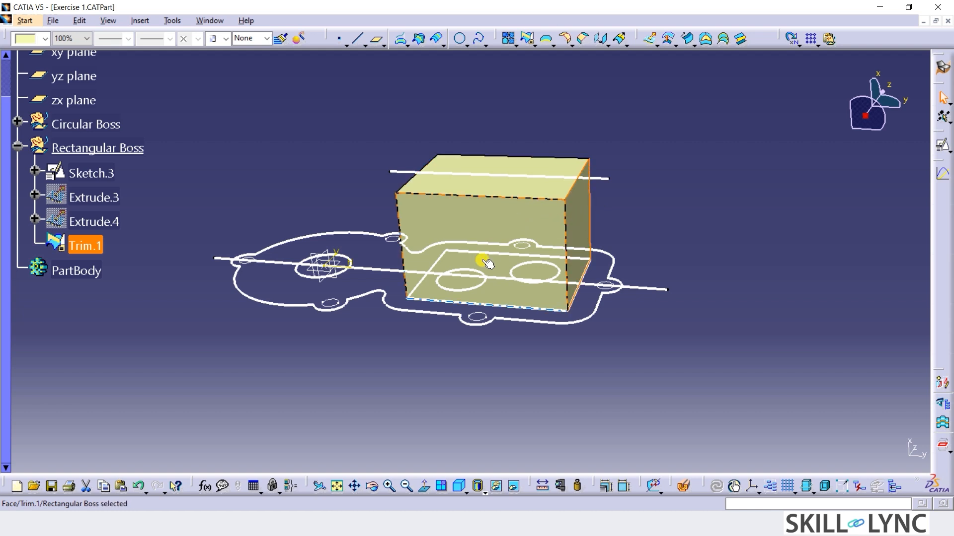
left_click(449, 344)
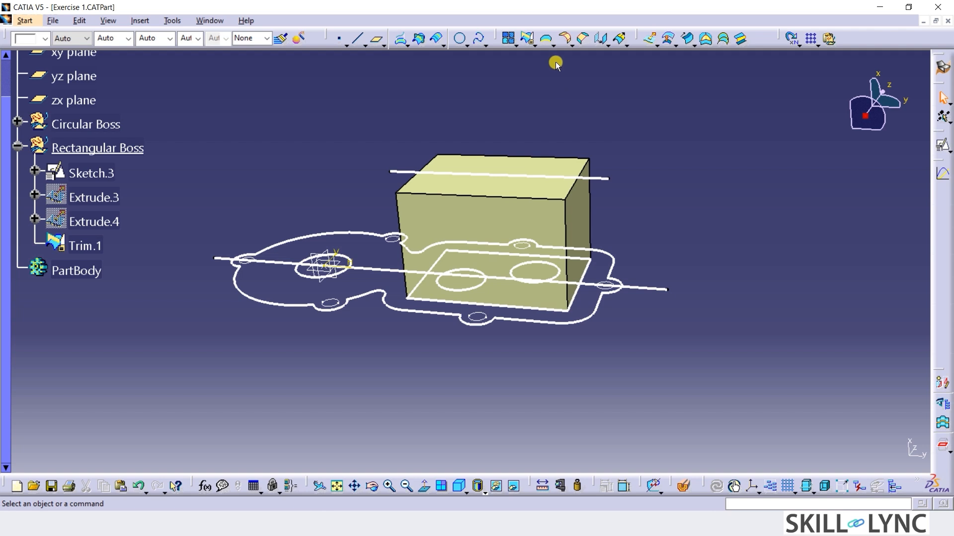
Apply a 9 mm edge fillet to the four vertical edges and the top face of the trimmed box.
left_click(566, 39)
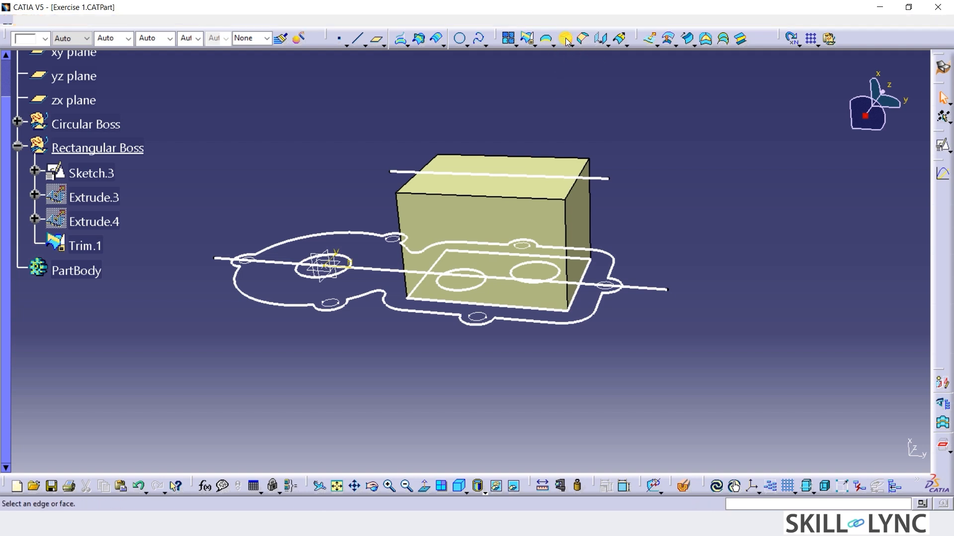
left_click(568, 224)
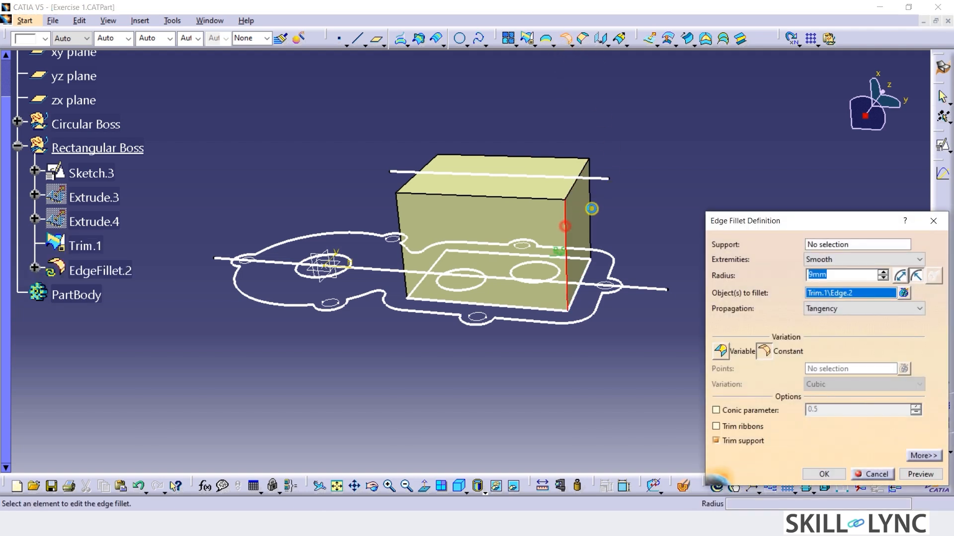
left_click(590, 211)
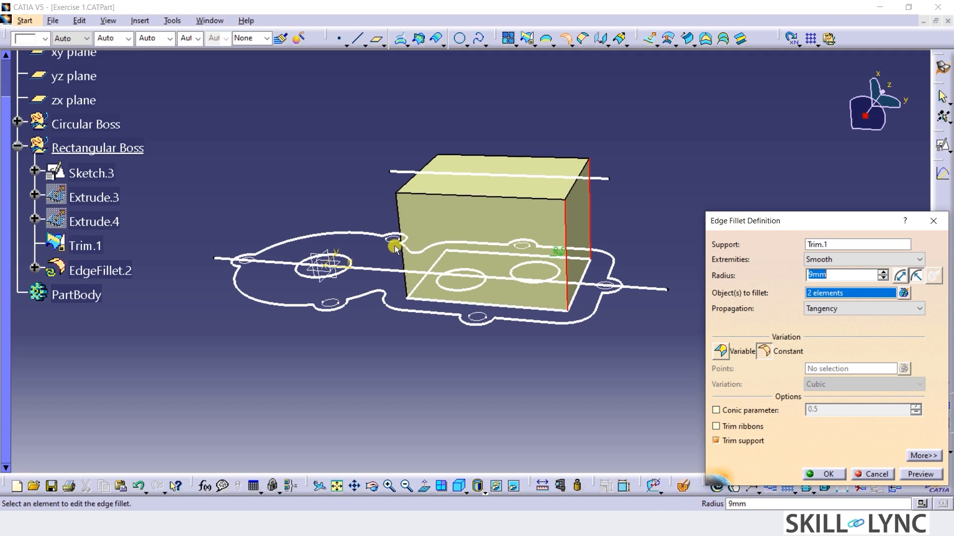
left_click(401, 220)
left_click(441, 187)
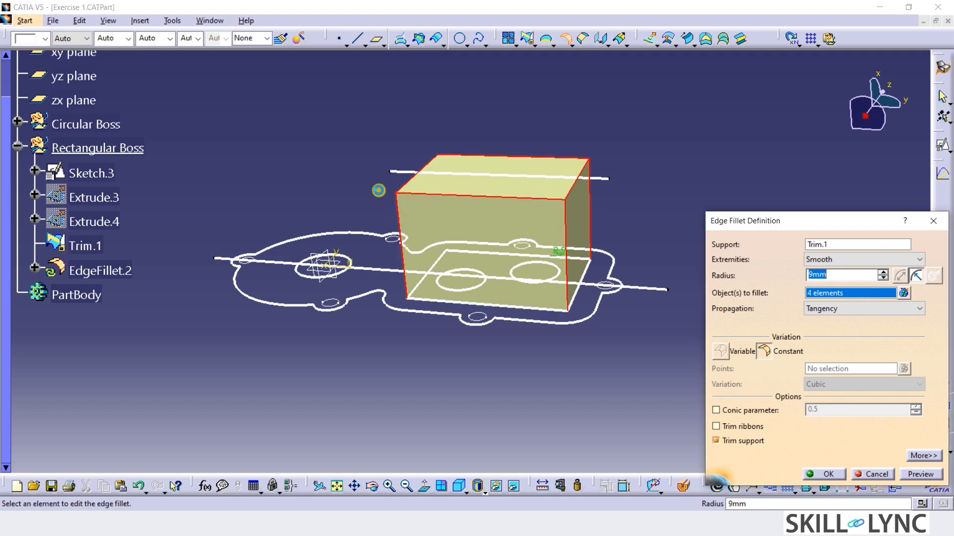
middle_click_drag(408, 199, 540, 235)
left_click(445, 192)
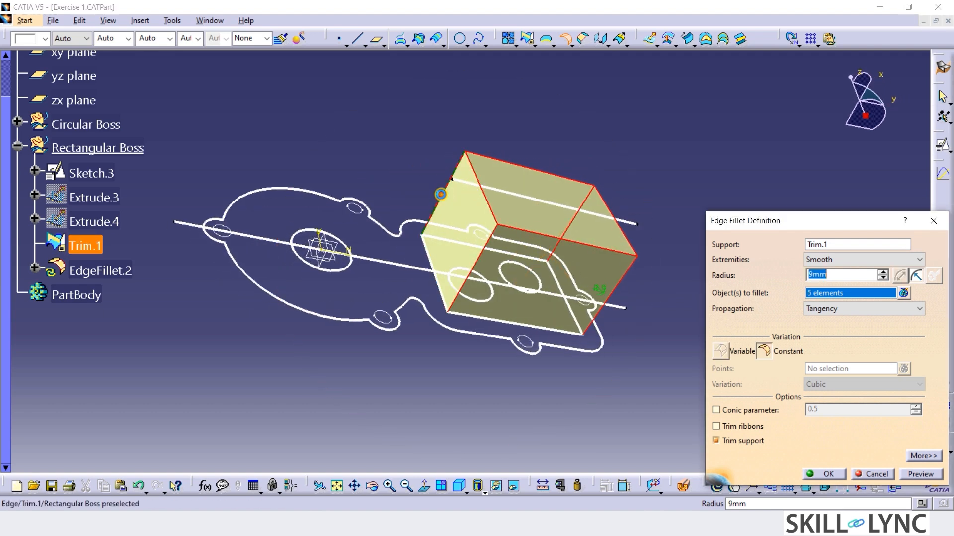
left_click(826, 474)
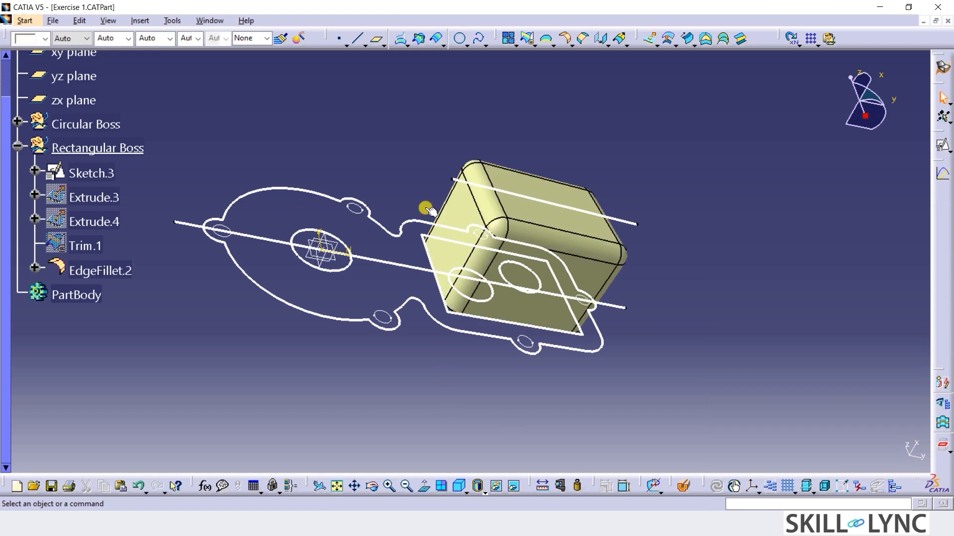
Change the fill color of the Rectangular Boss set to orange.
left_click(100, 148)
left_click(43, 39)
left_click(33, 99)
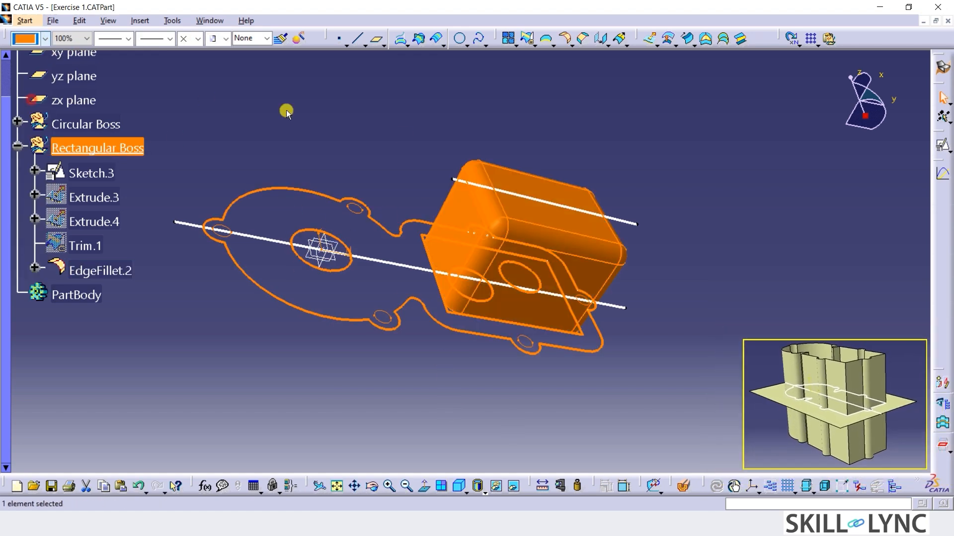
left_click(402, 136)
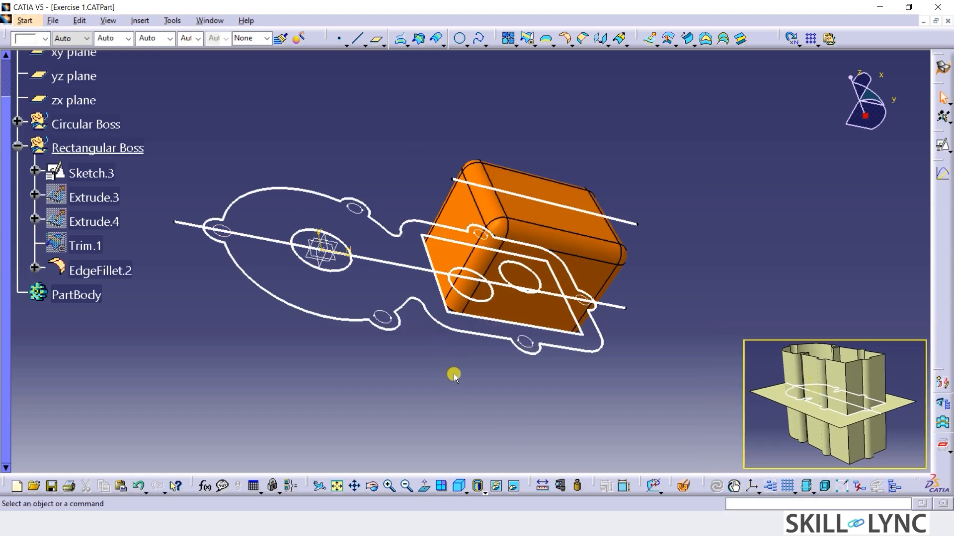
middle_click_drag(455, 374, 356, 356)
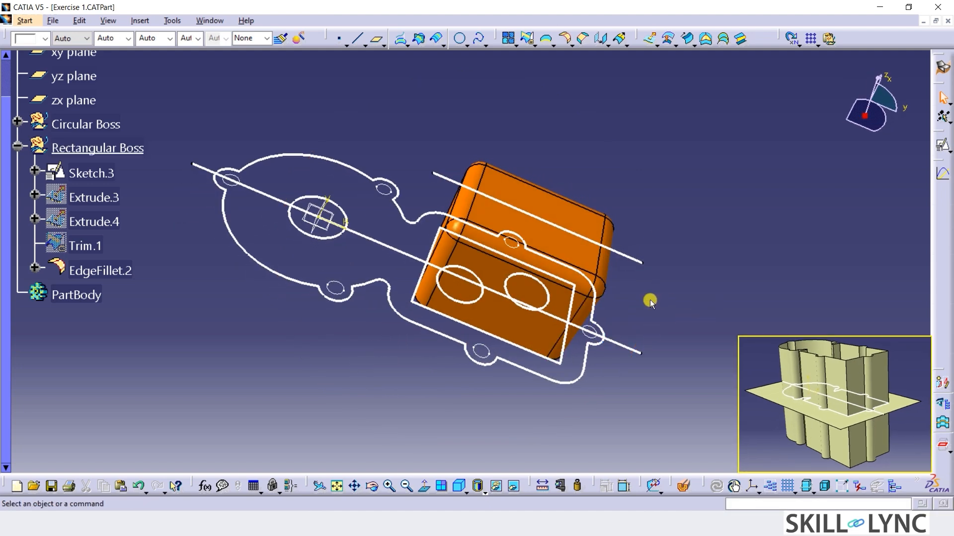
Hide the orange filleted box surface of the Rectangular Boss so that only the sketch profiles are shown.
middle_click_drag(649, 298, 657, 222)
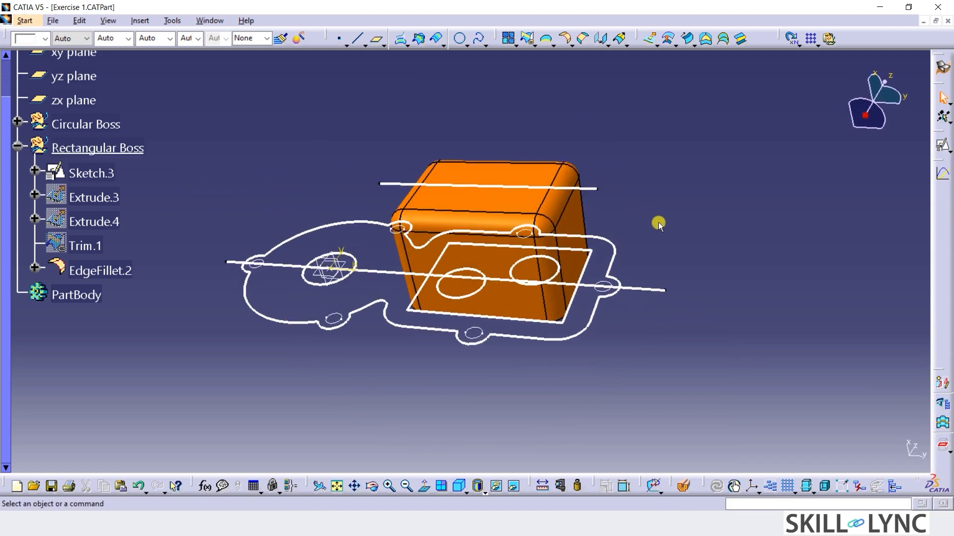
left_click(489, 203)
left_click(494, 230)
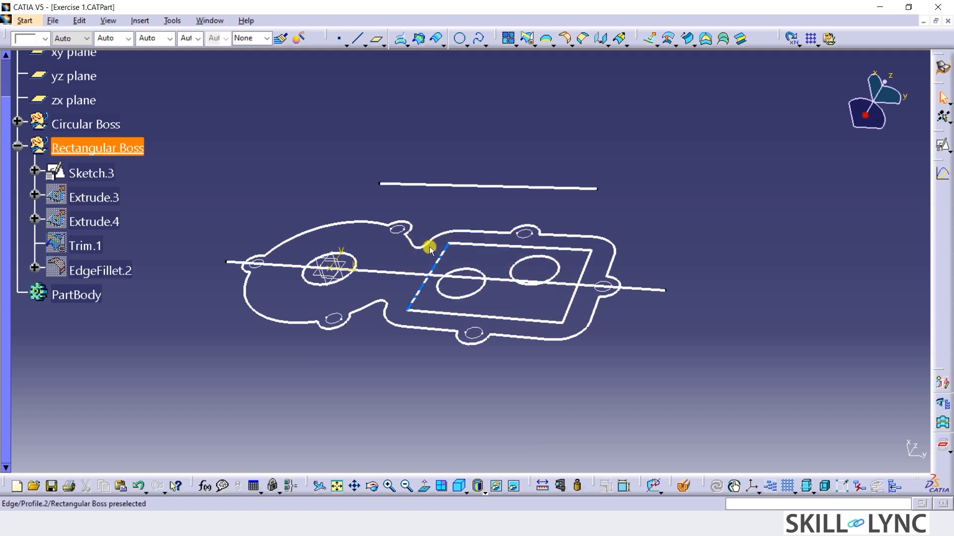
Insert a new geometrical set named Base under Exercise 1.
left_click(138, 21)
left_click(172, 65)
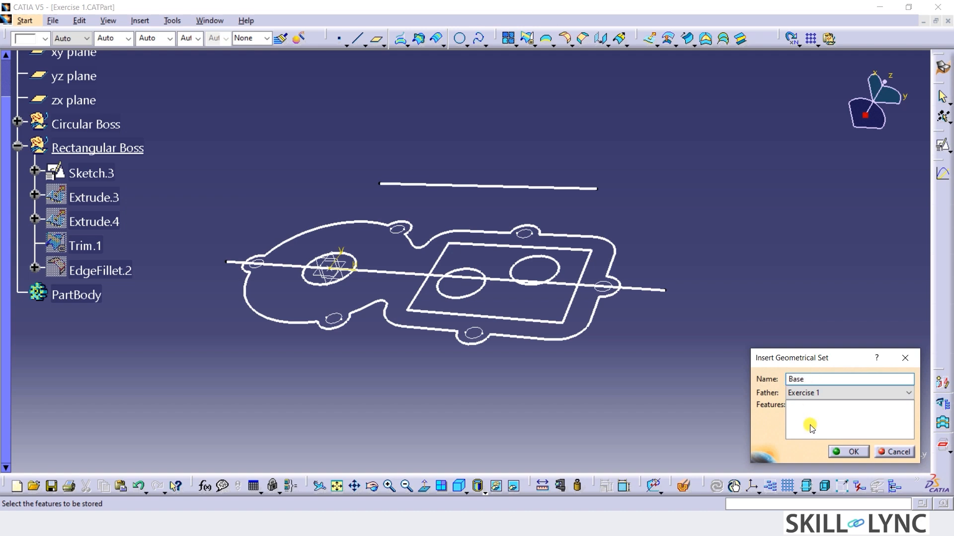
left_click(849, 452)
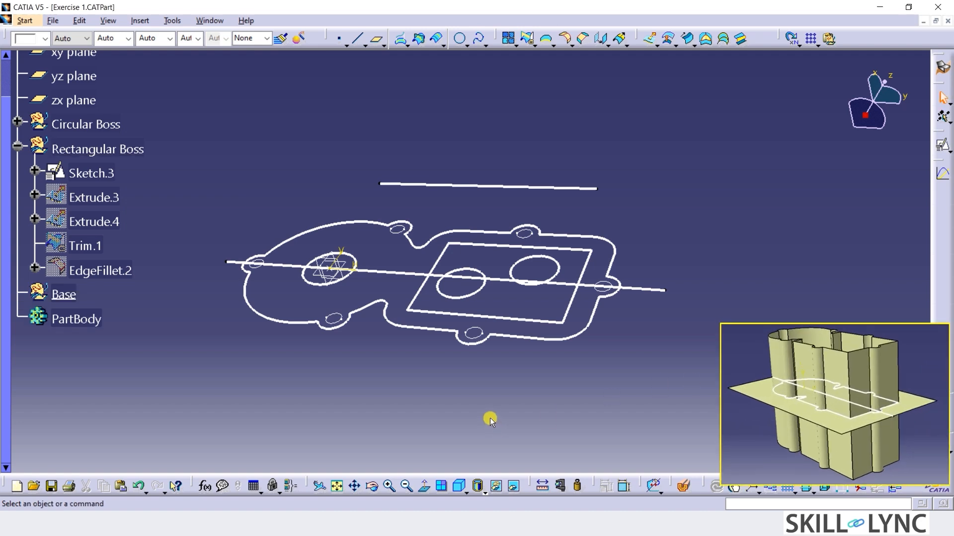
Extrude the outer base contour Profile.1 as a surface along the yz plane direction, 79 mm on both sides.
left_click(417, 328)
left_click(649, 41)
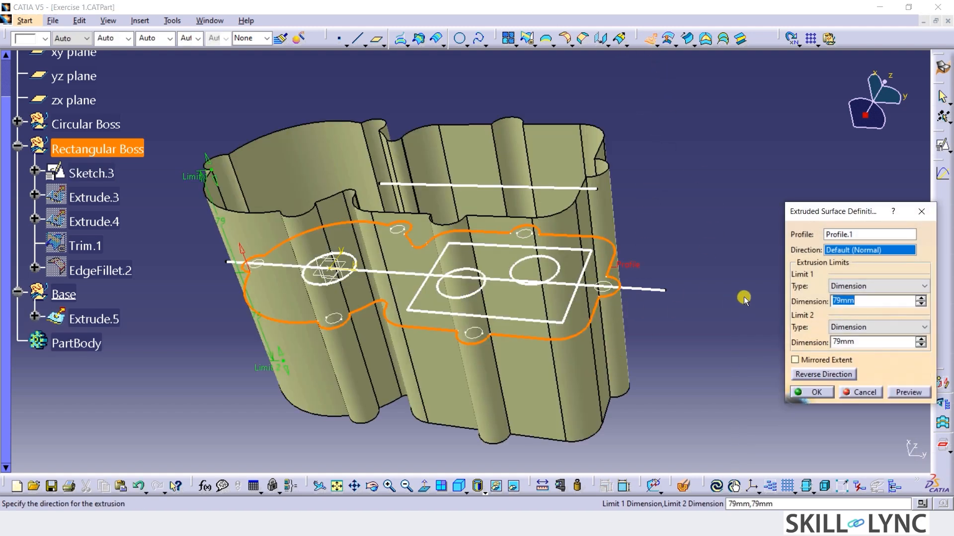
left_click(73, 76)
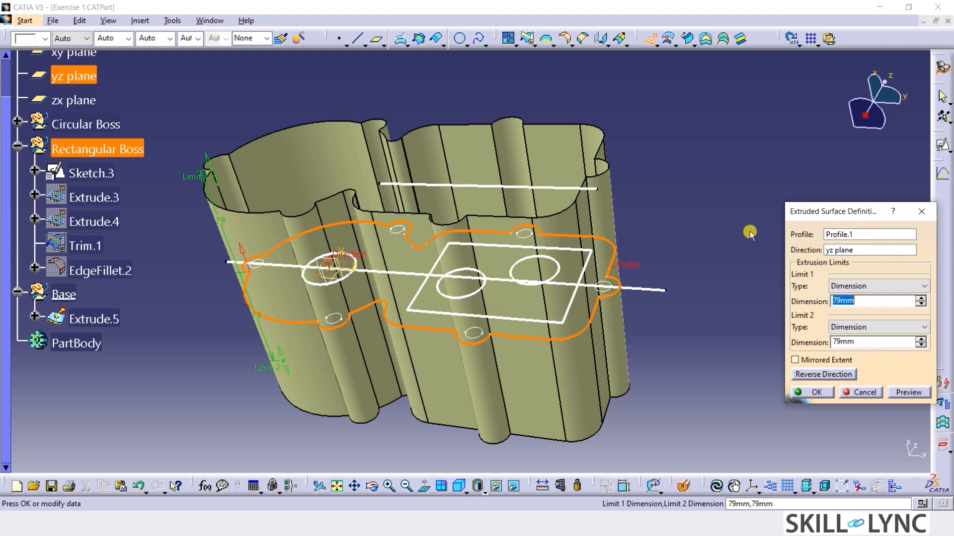
left_click(823, 393)
Extrude the long centre line Profile.7 as a flat surface along the xy plane direction, 79 mm on both sides.
left_click(655, 289)
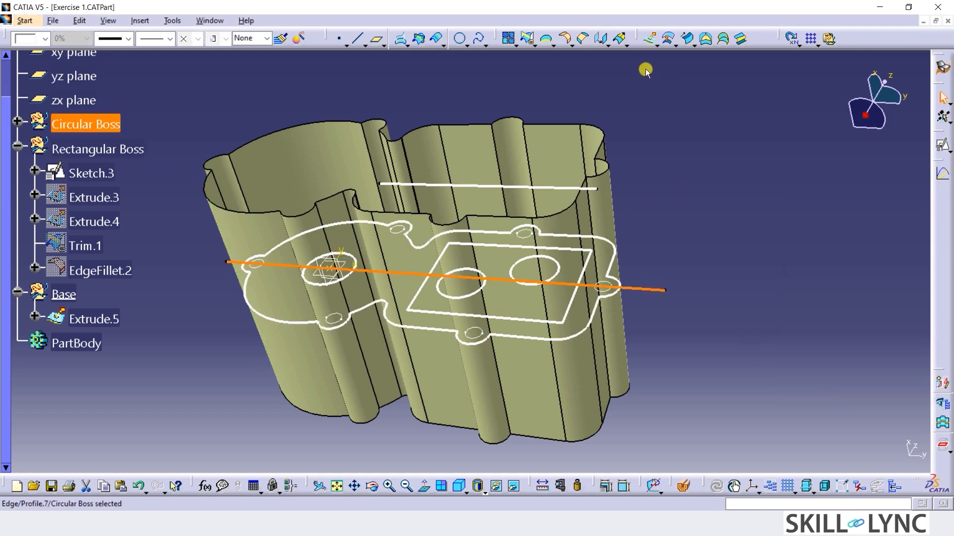
left_click(650, 42)
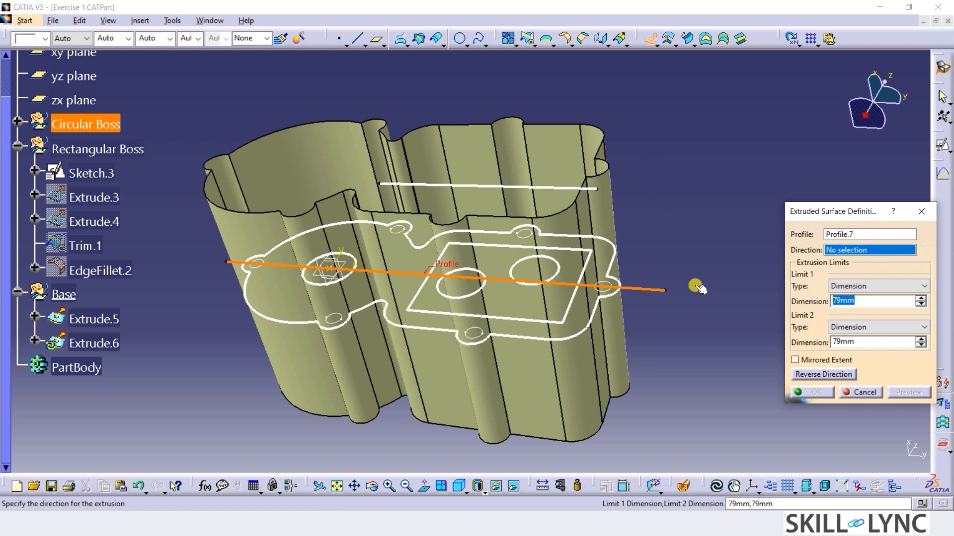
left_click(98, 57)
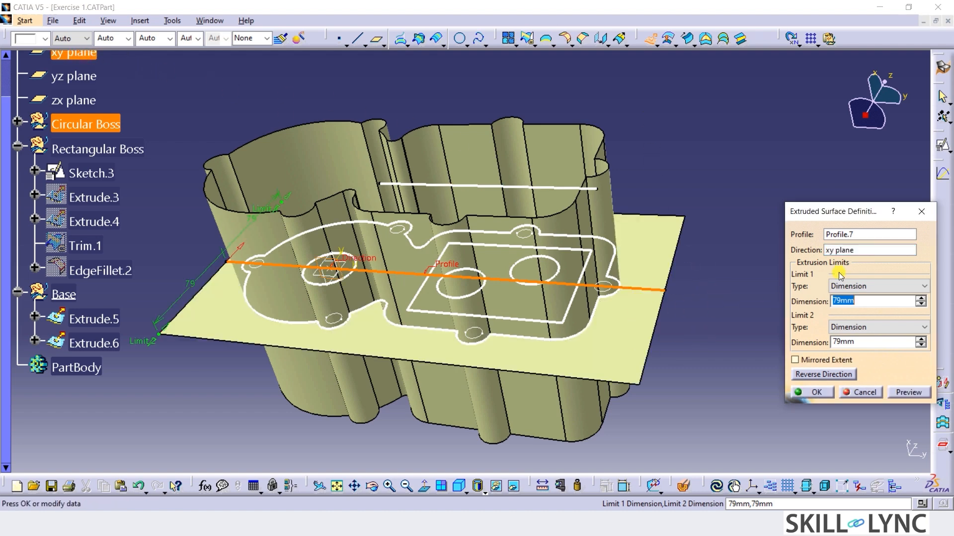
left_click(816, 393)
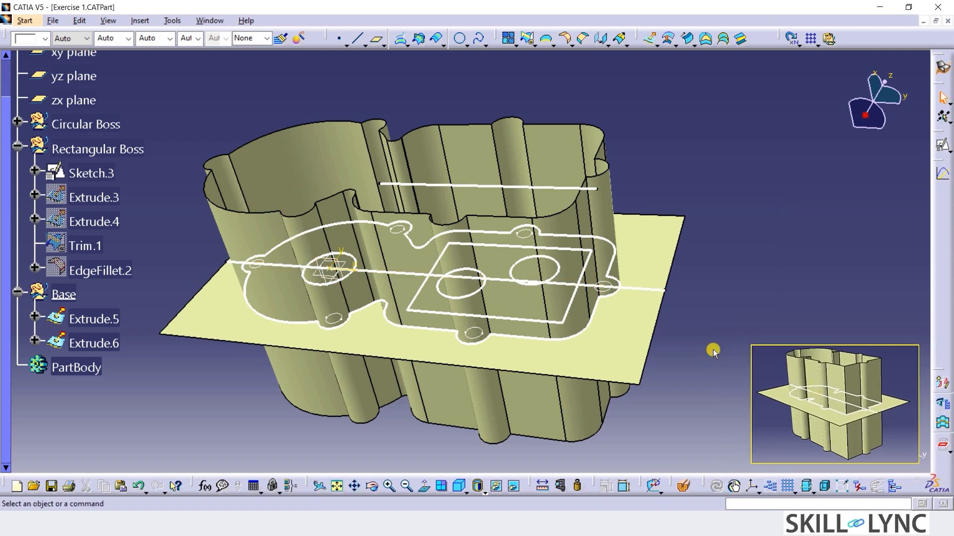
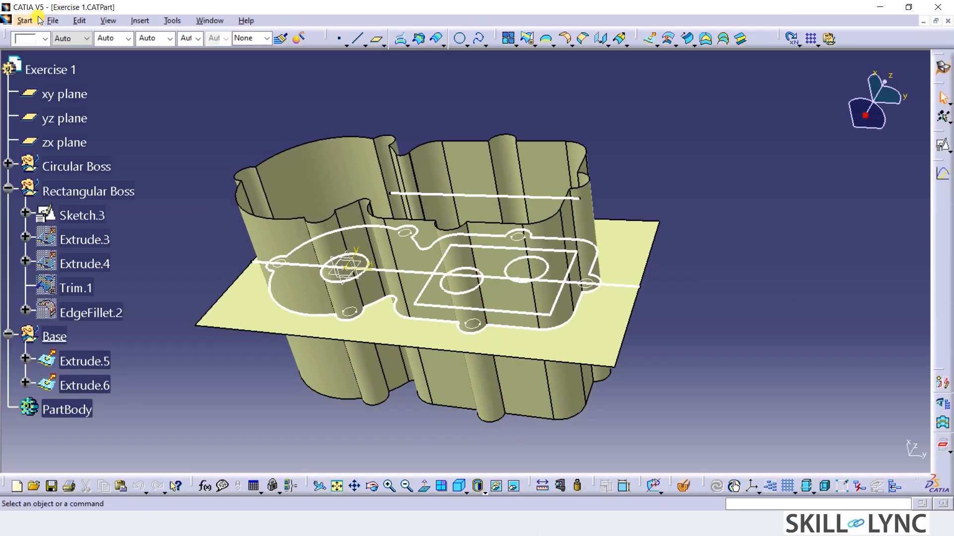
Switch to the Part Design workbench and define PartBody as the in-work object.
left_click(26, 20)
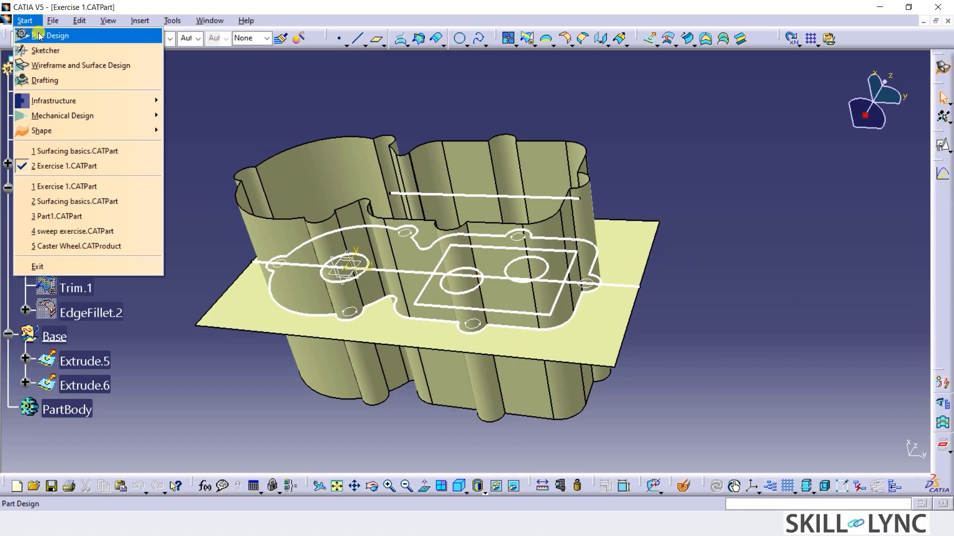
left_click(39, 36)
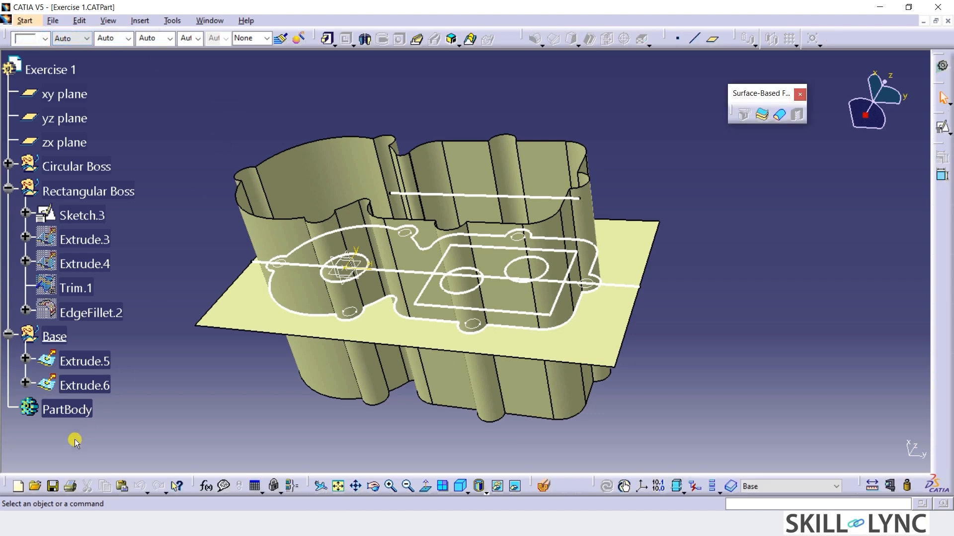
right_click(69, 410)
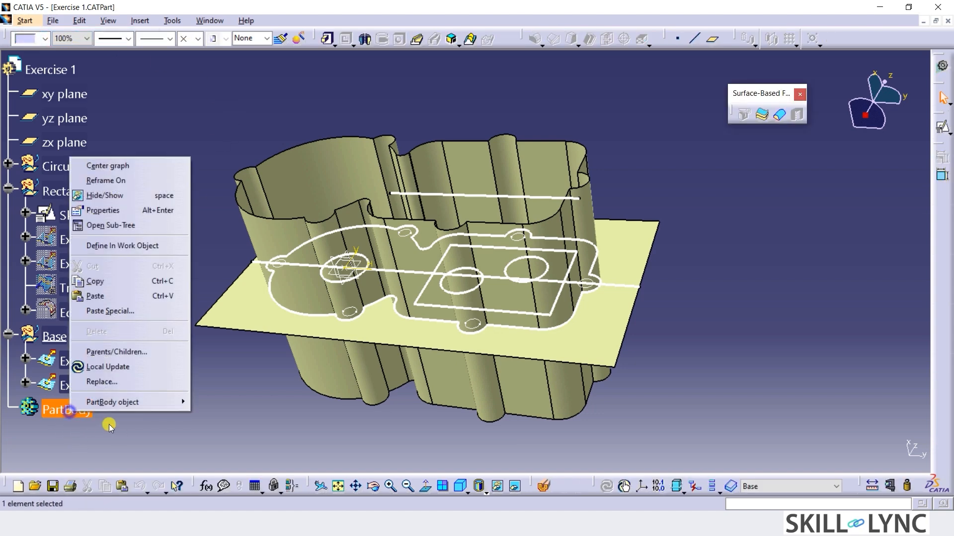
left_click(177, 245)
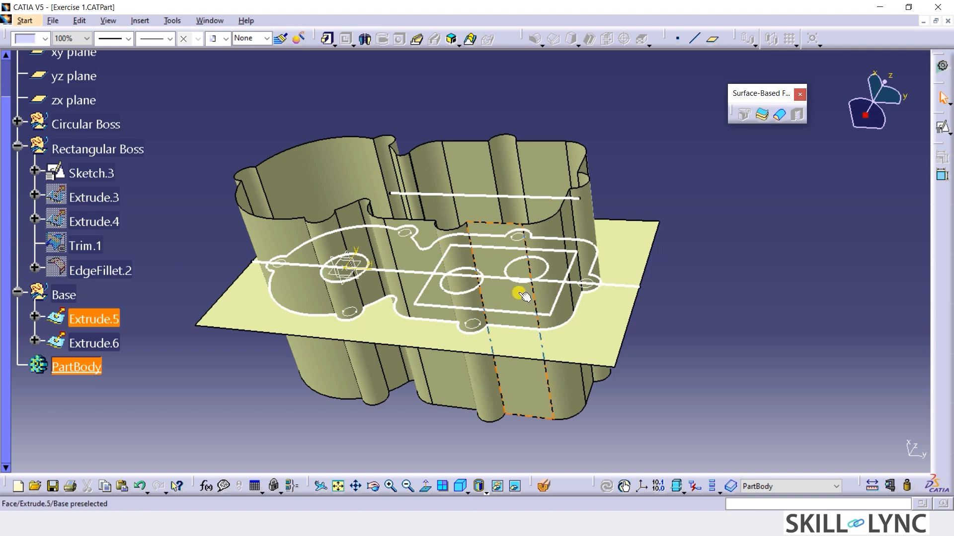
Thicken the flat base surface Extrude.6 with ThickSurface, using a 6 mm first offset on the boss side.
left_click(767, 118)
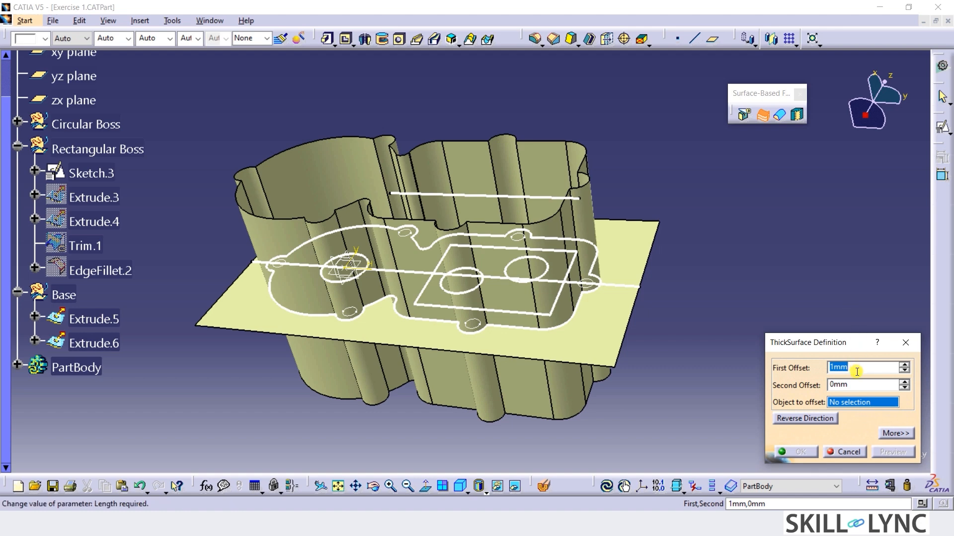
type("6")
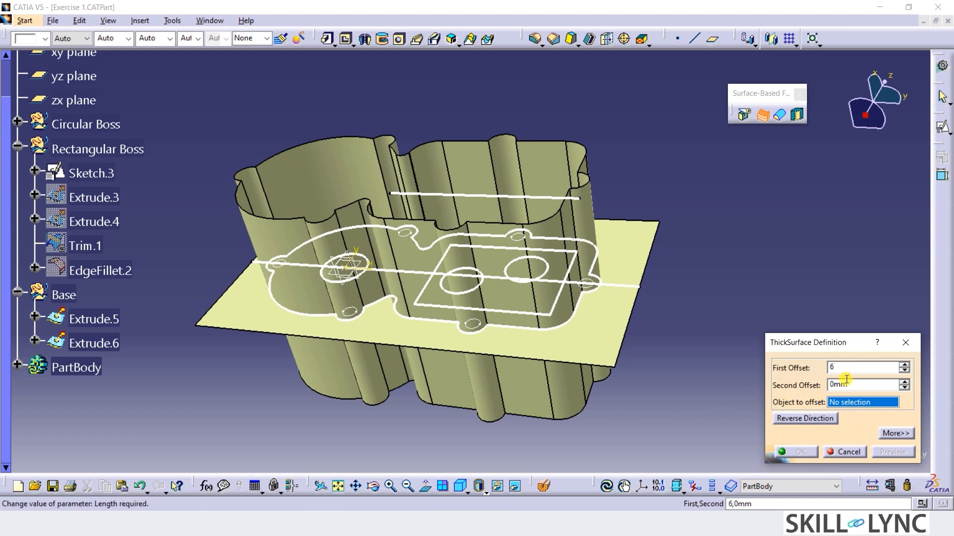
left_click(592, 334)
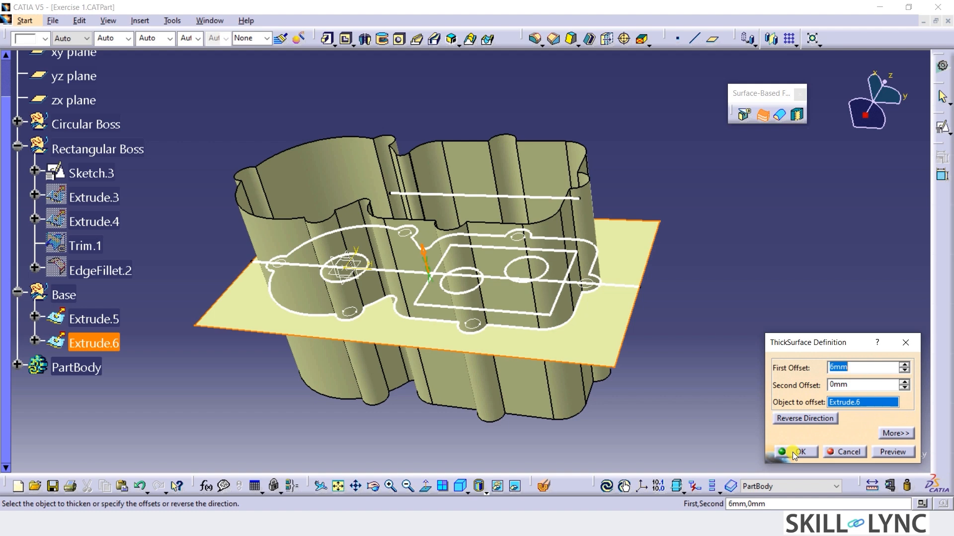
left_click(808, 418)
left_click(899, 453)
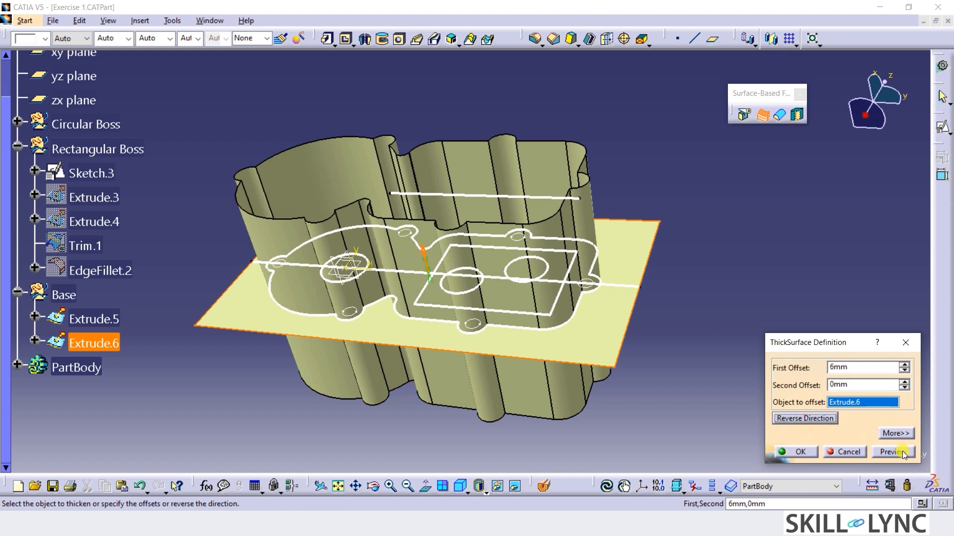
left_click(818, 419)
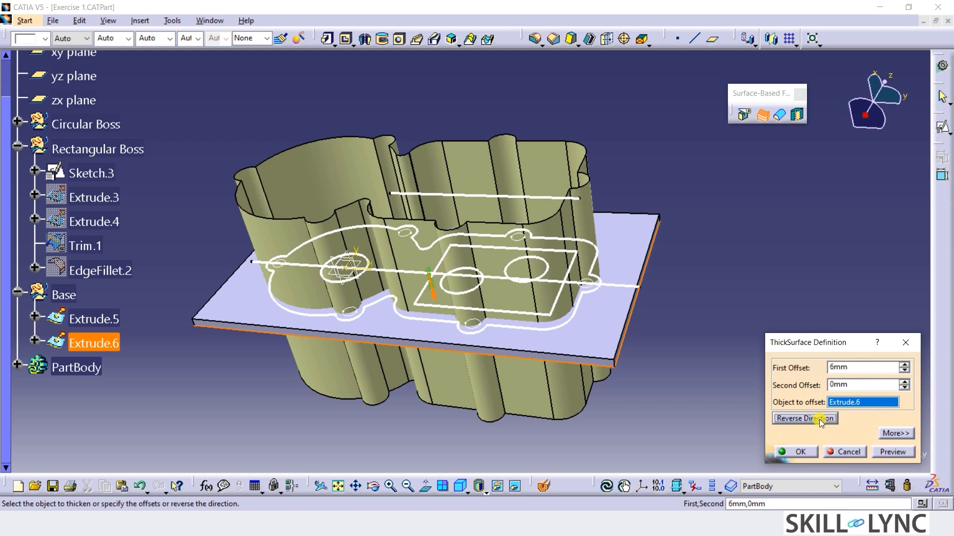
left_click(818, 419)
left_click(794, 451)
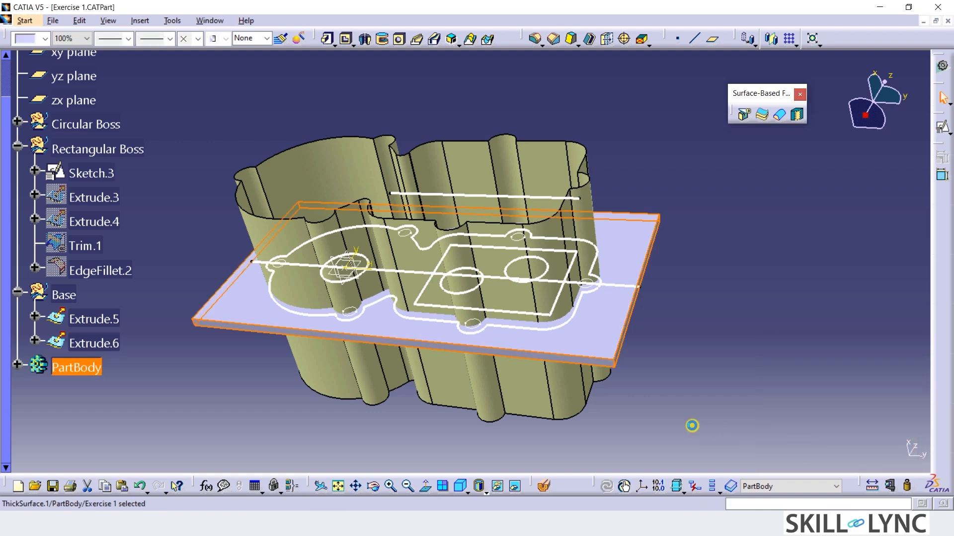
left_click(681, 415)
Insert the ThickSurface feature of PartBody in a new body.
middle_click_drag(628, 414, 568, 374)
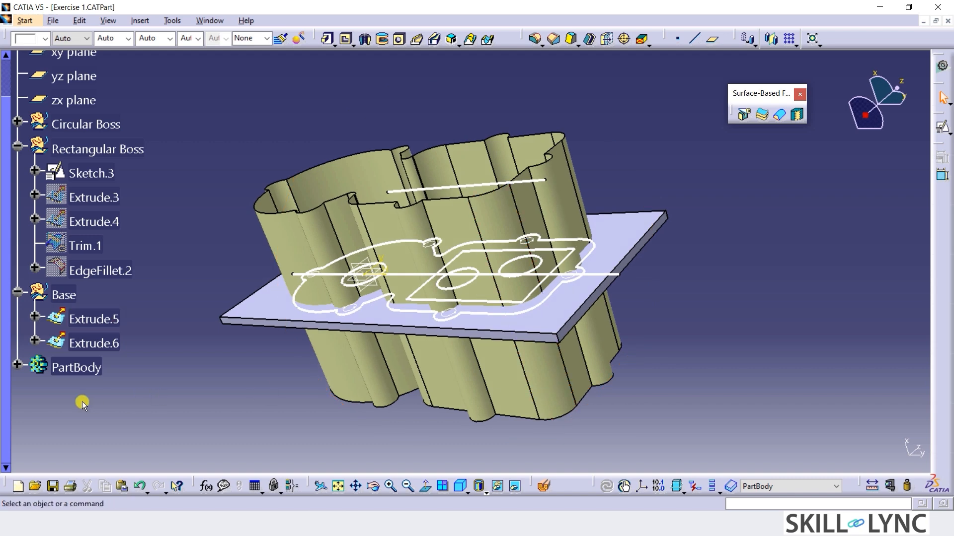
left_click(14, 366)
right_click(100, 396)
mouse_move(149, 382)
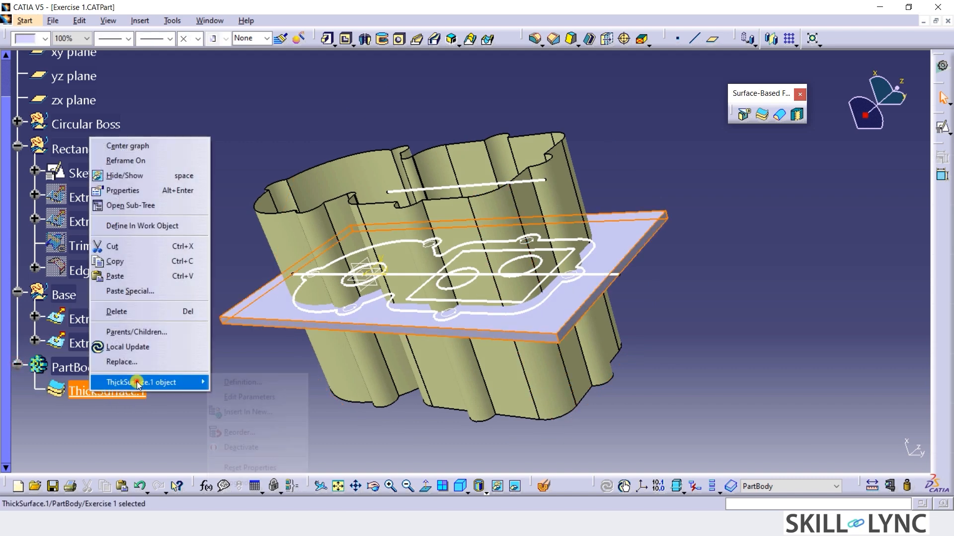
left_click(234, 413)
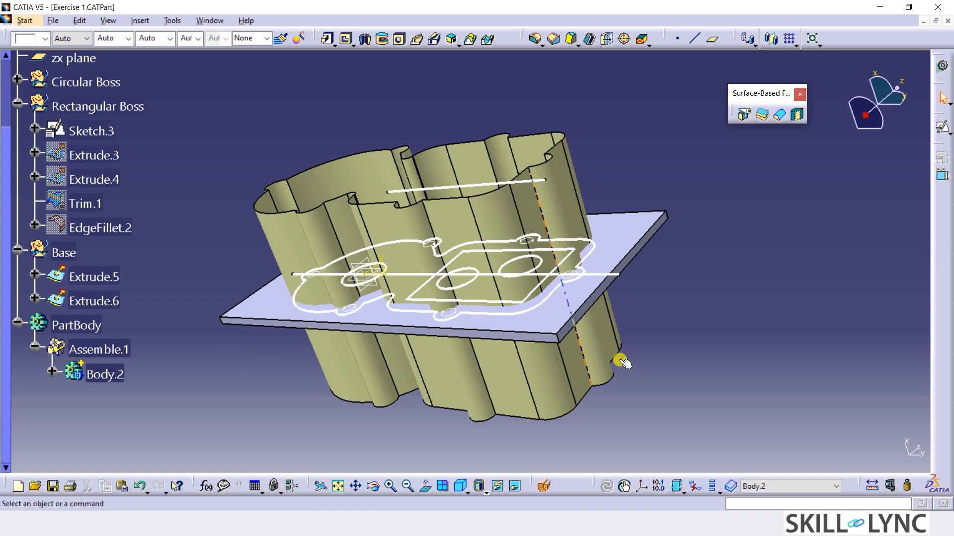
Split the thickened plate with the outer contour surface Extrude.5, keeping the material inside the contour.
left_click(742, 117)
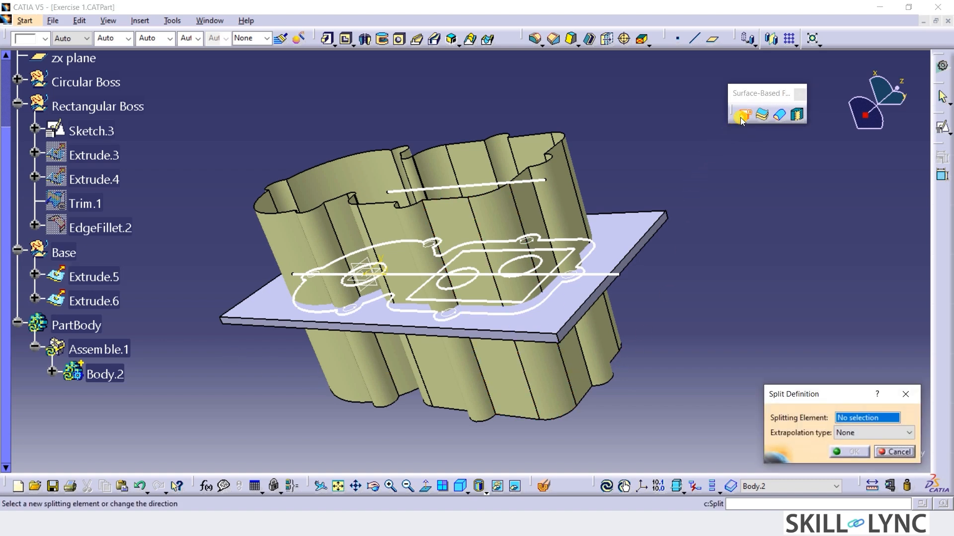
left_click(566, 202)
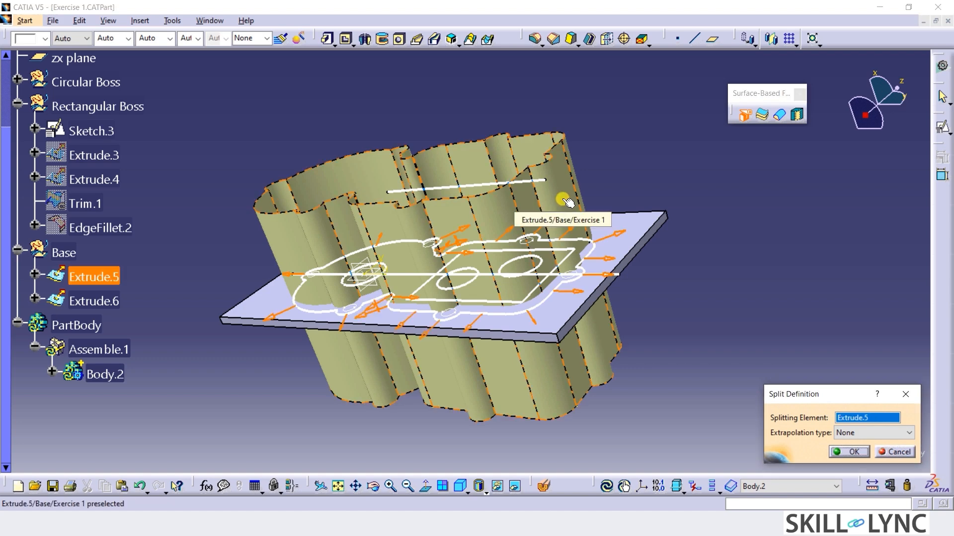
left_click(573, 290)
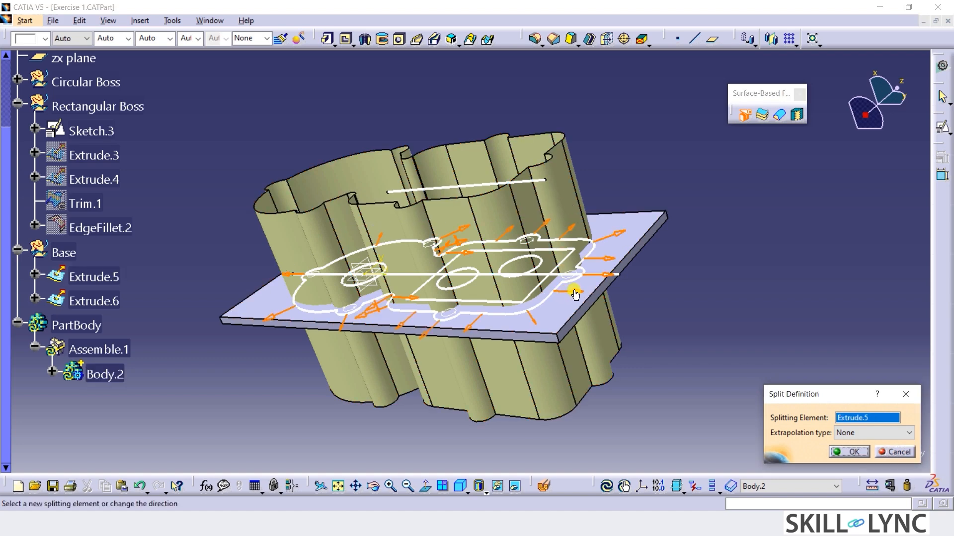
left_click(849, 453)
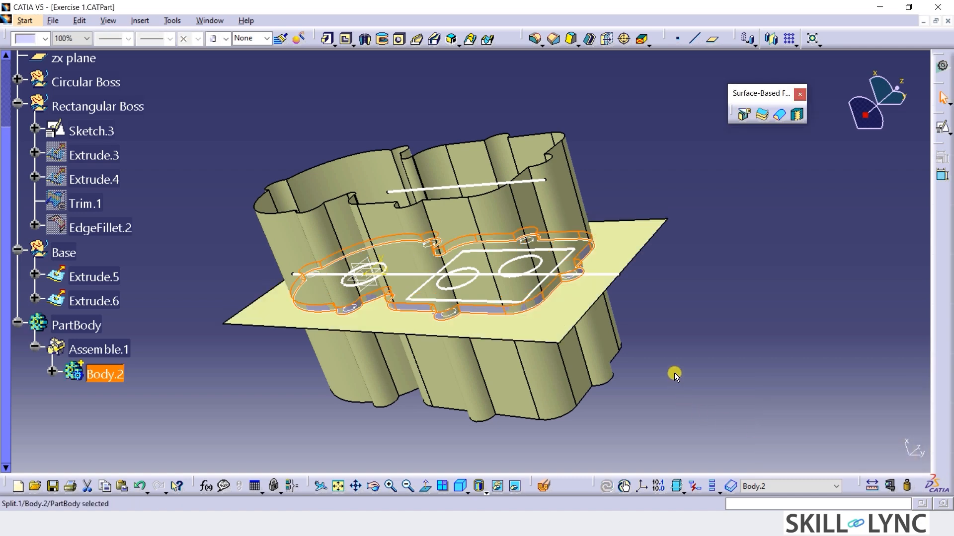
Hide the base surfaces Extrude.5 and Extrude.6 so that only the split base plate and sketch profiles are shown.
left_click(565, 199)
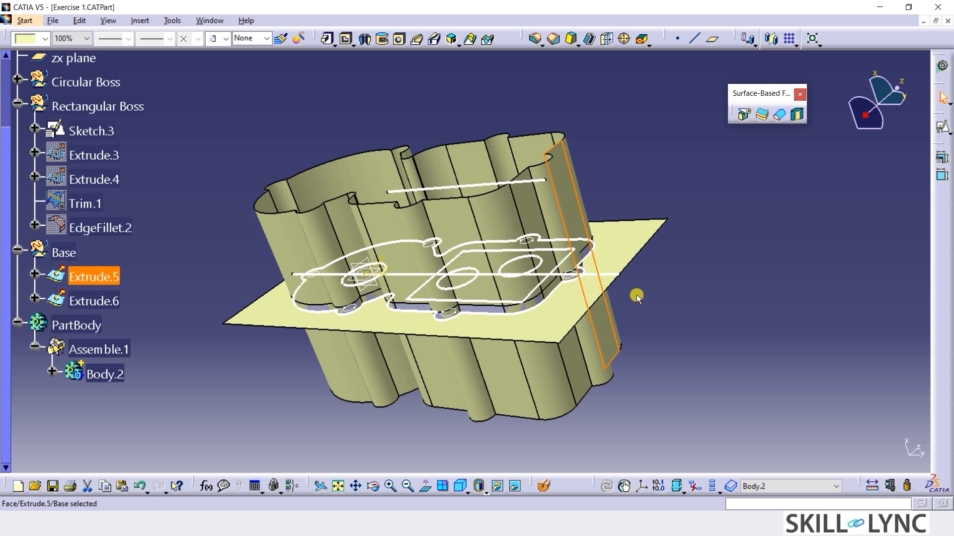
key("ctrl+h")
left_click(626, 242)
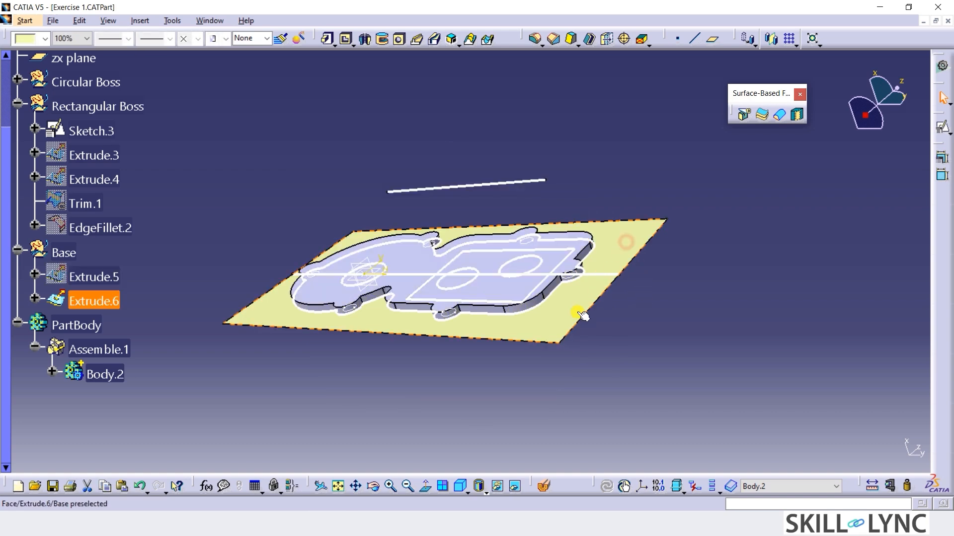
left_click(461, 396)
middle_click_drag(358, 334, 425, 352)
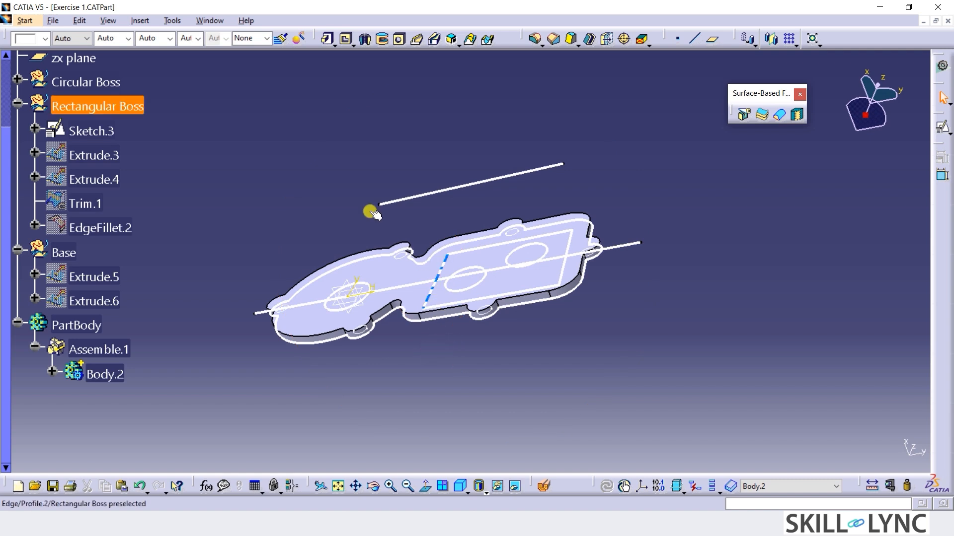
Show the Circular Boss surface EdgeFillet.1 and split the base plate with it, keeping the material outside the boss.
left_click(17, 80)
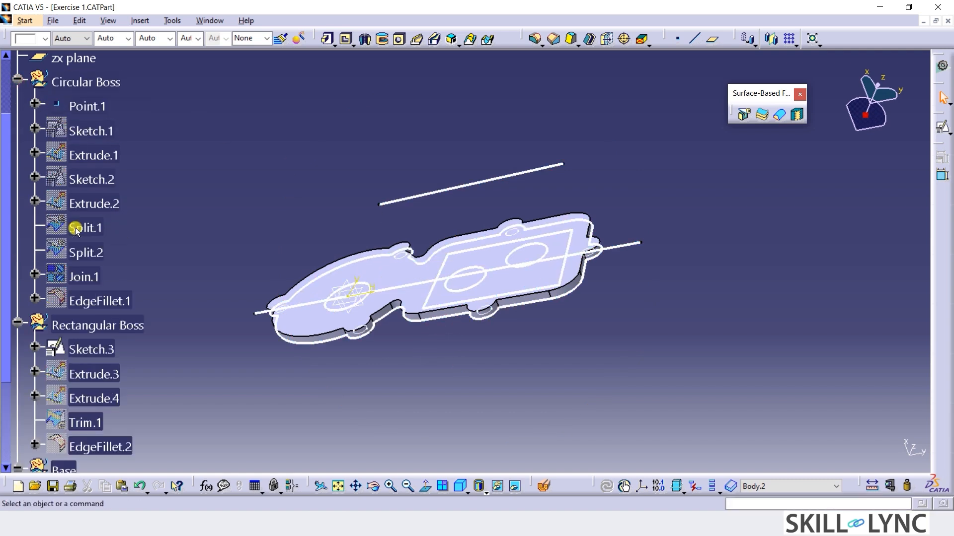
left_click(97, 301)
left_click(393, 285)
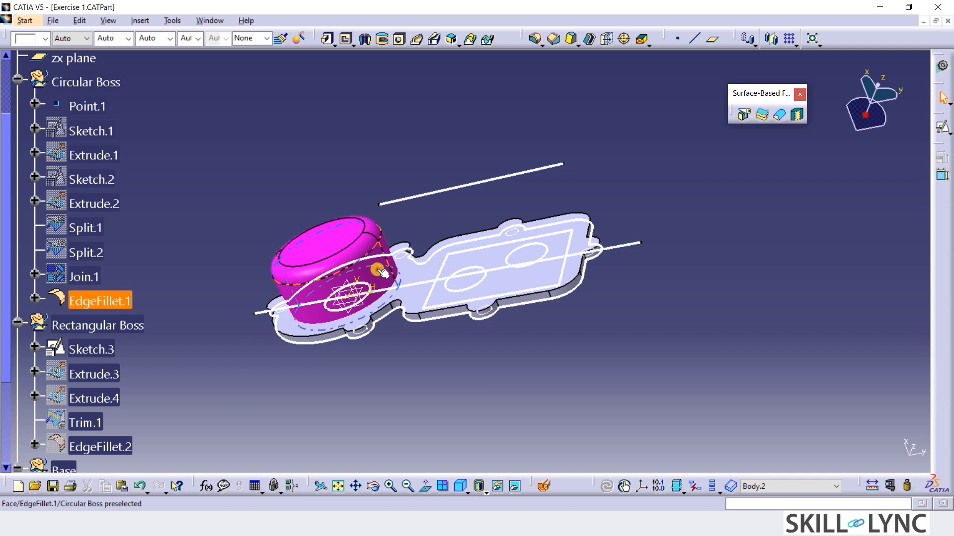
left_click(743, 115)
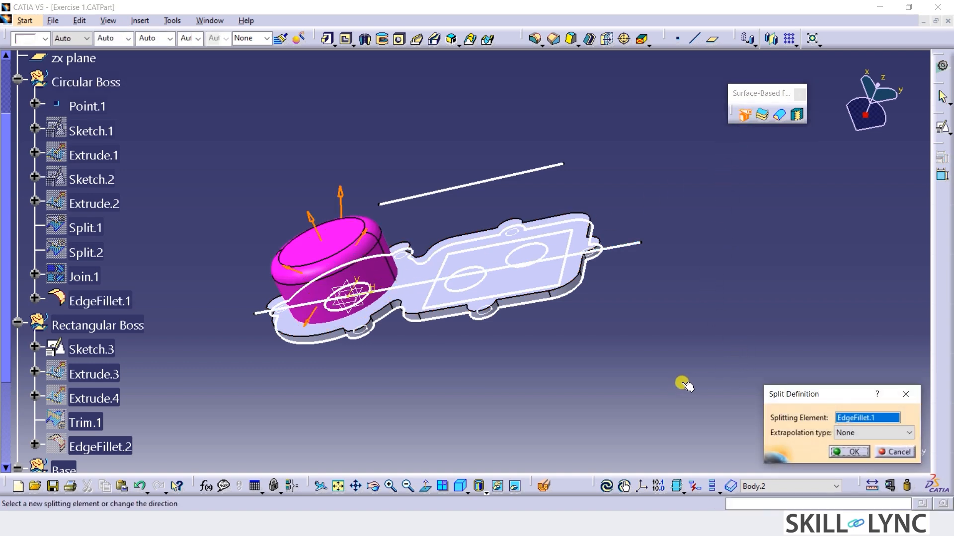
left_click(851, 452)
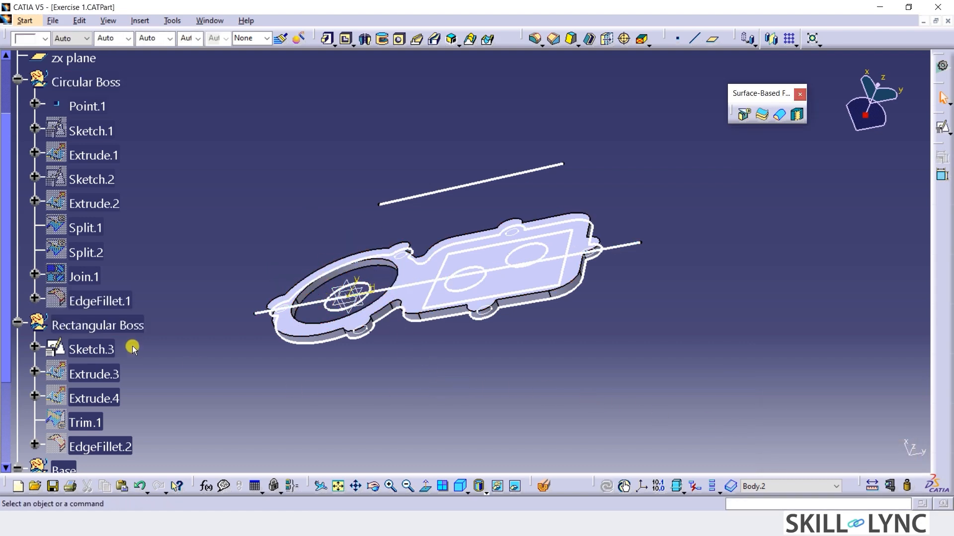
Show the orange filleted box surface EdgeFillet.2 of the Rectangular Boss.
scroll(134, 344, "down", 3)
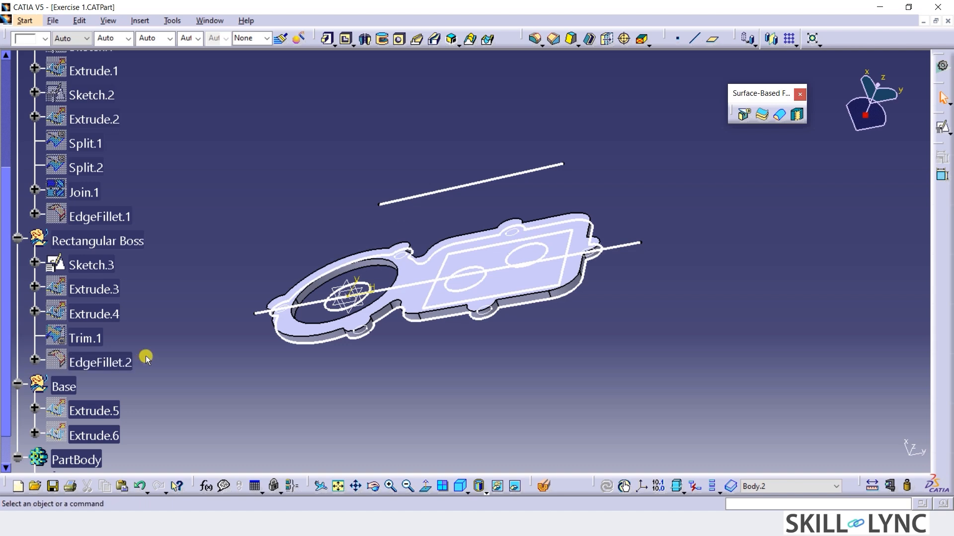
scroll(144, 356, "down", 2)
left_click(119, 321)
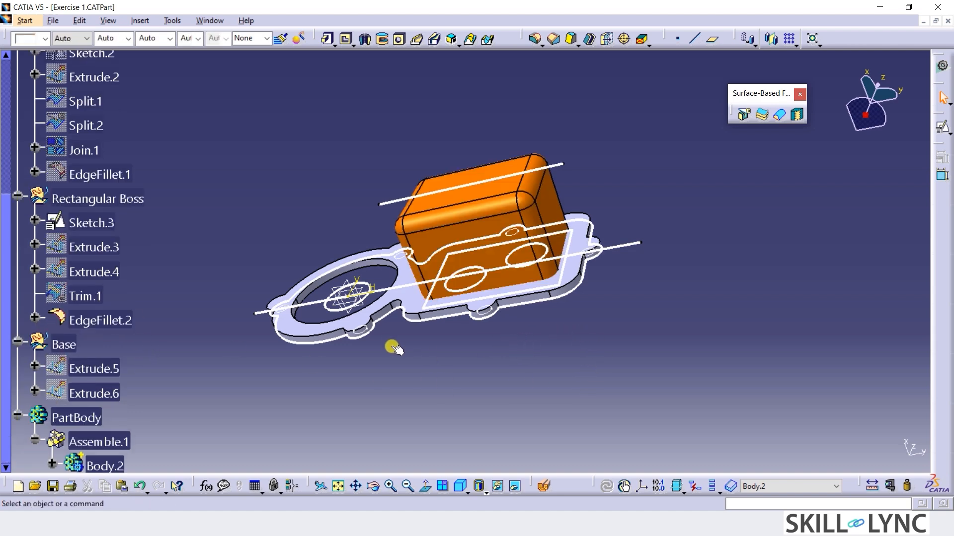
middle_click_drag(391, 343, 374, 292)
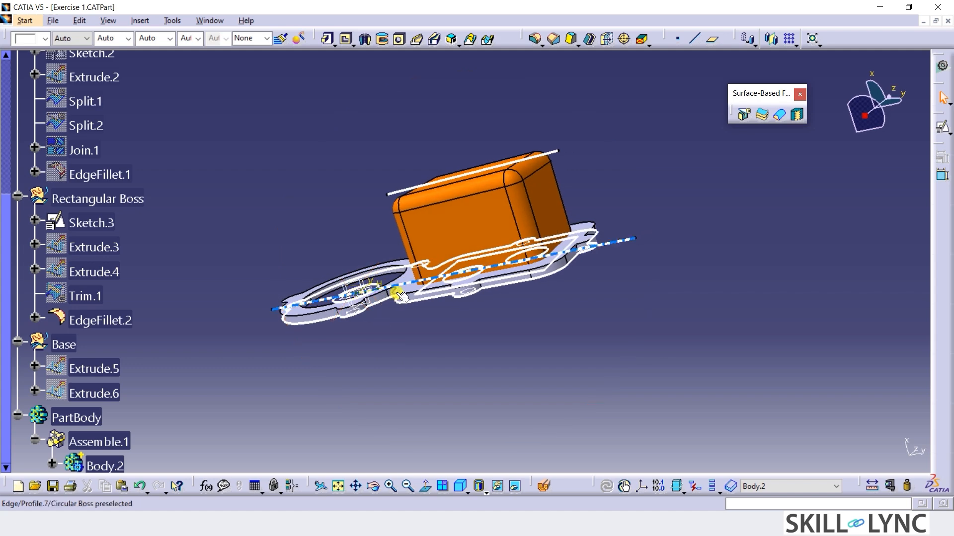
middle_click_drag(617, 283, 607, 355)
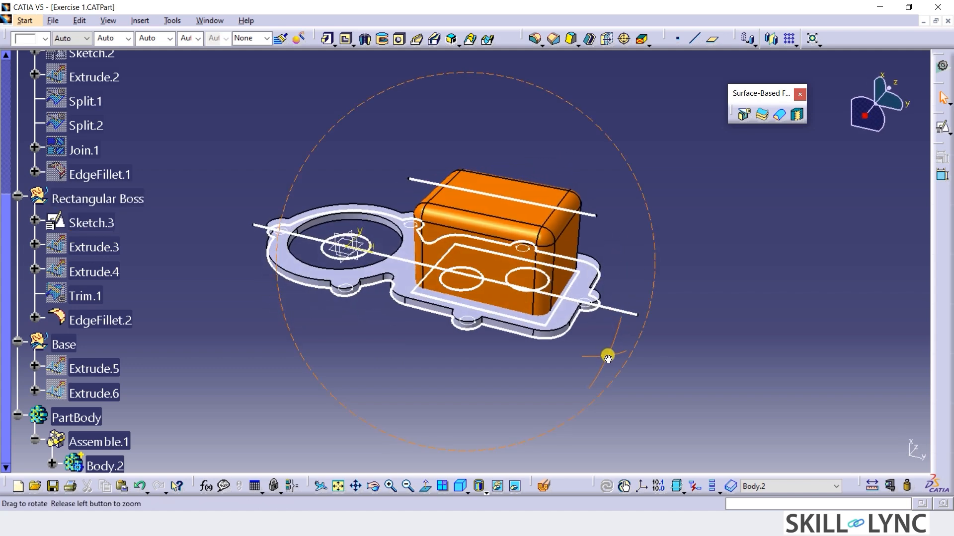
Split the base plate with the rectangular boss surface EdgeFillet.2, keeping the material outside the box.
left_click(573, 240)
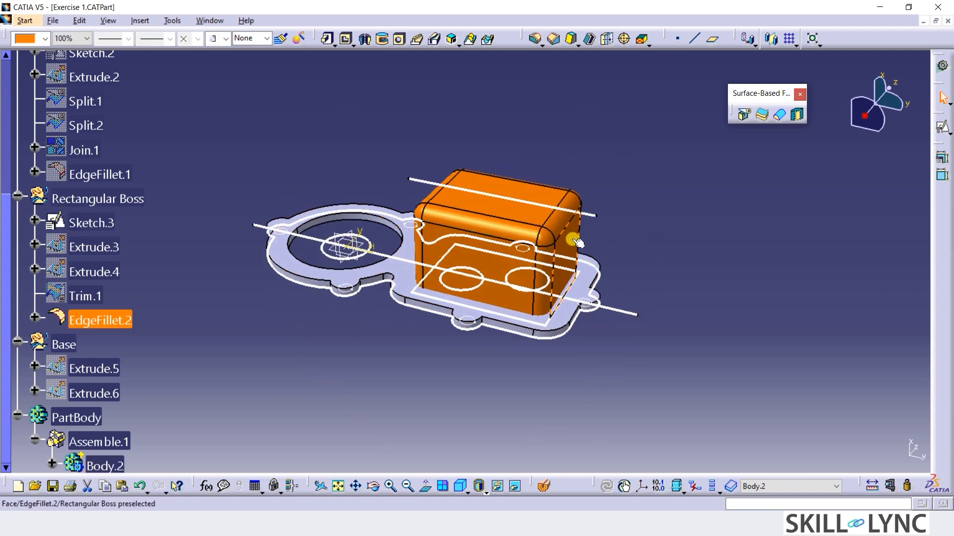
left_click(604, 239)
left_click(741, 117)
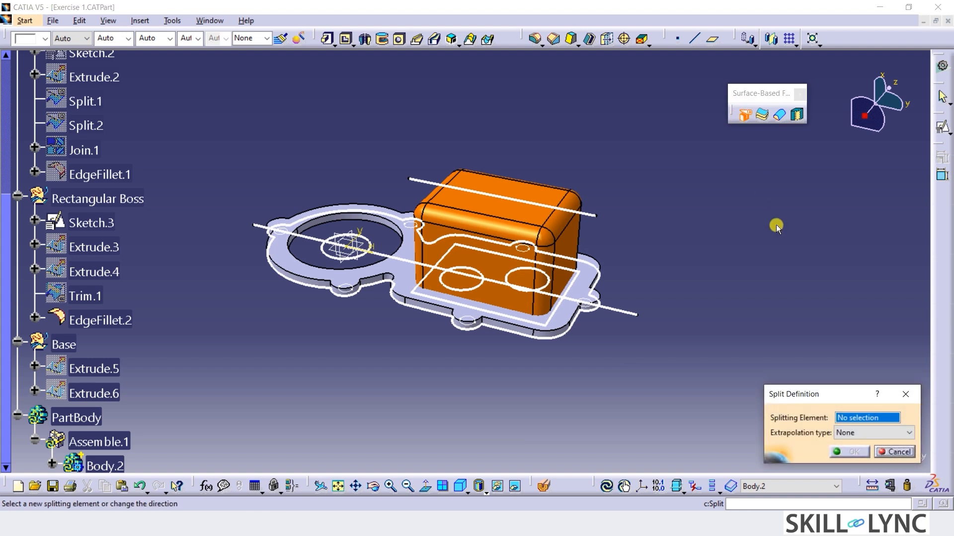
left_click(574, 241)
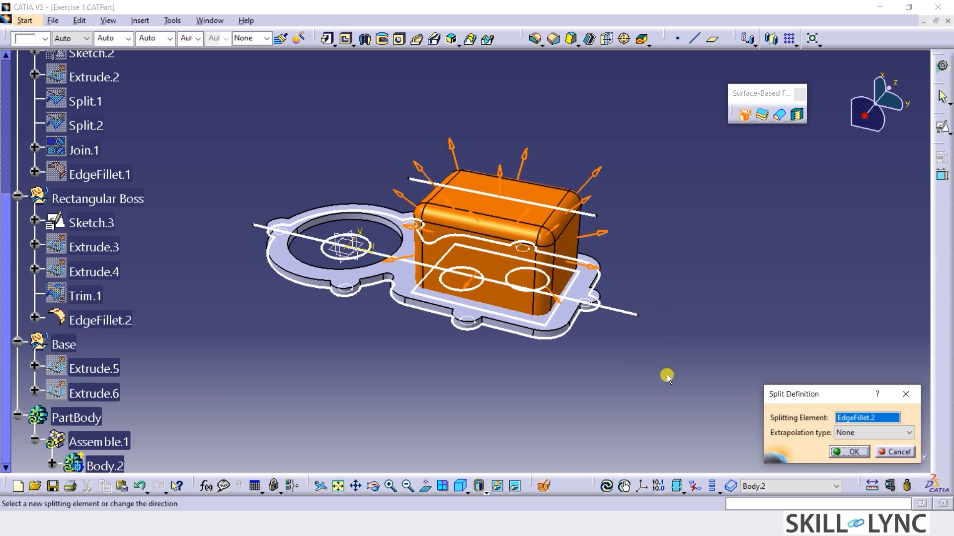
left_click(847, 452)
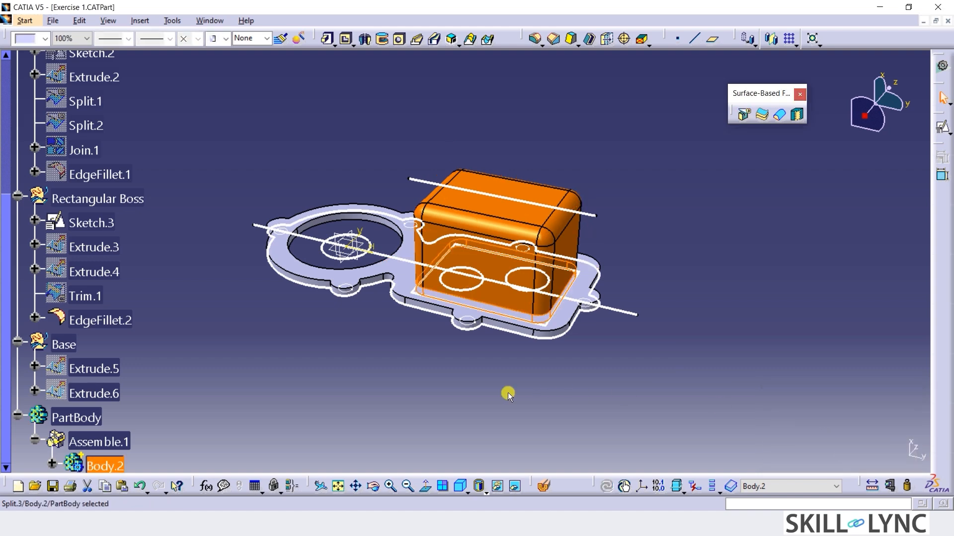
Hide the rectangular boss surface EdgeFillet.2 to leave the base plate with both openings in view.
left_click(567, 245)
key("ctrl+h")
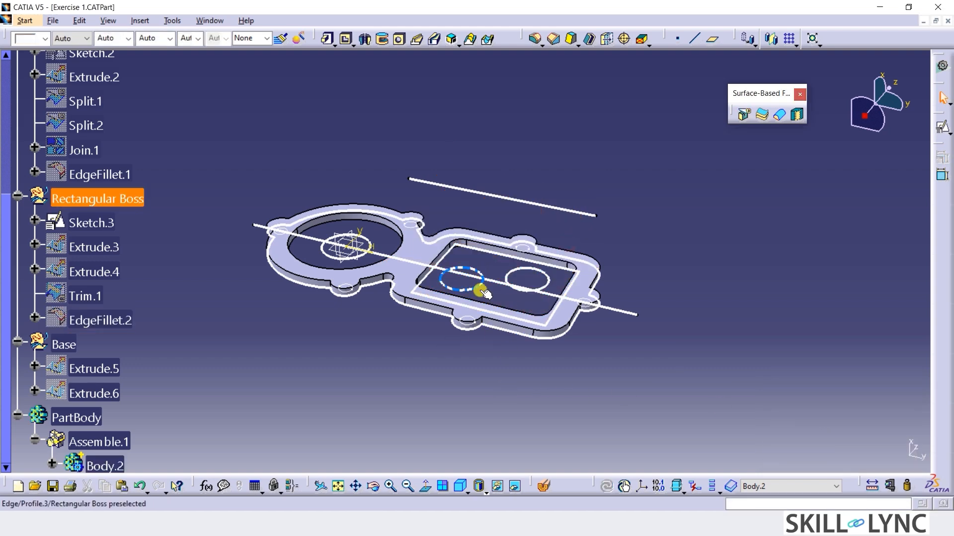
middle_click_drag(420, 346, 487, 361)
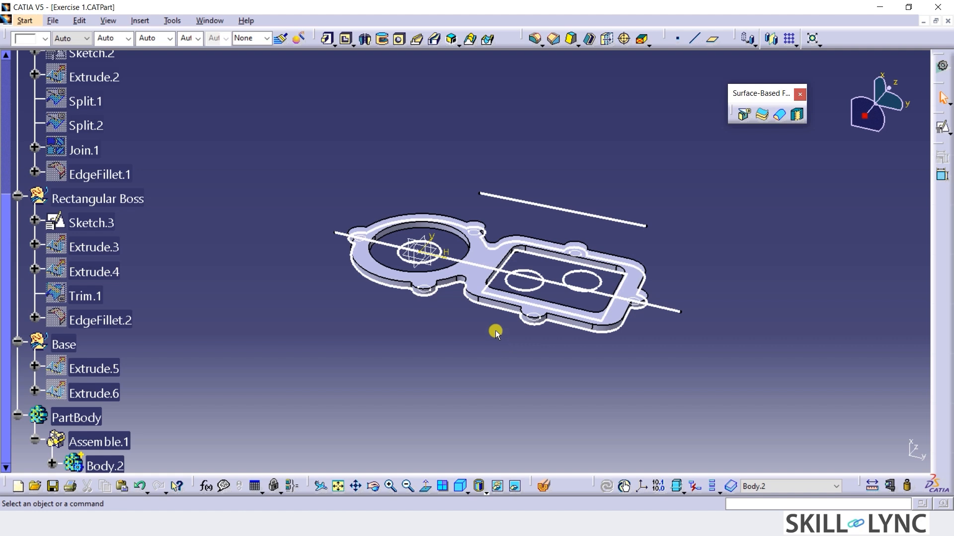
Show the Circular Boss surface EdgeFillet.1 and insert a new body into the part.
left_click(99, 174)
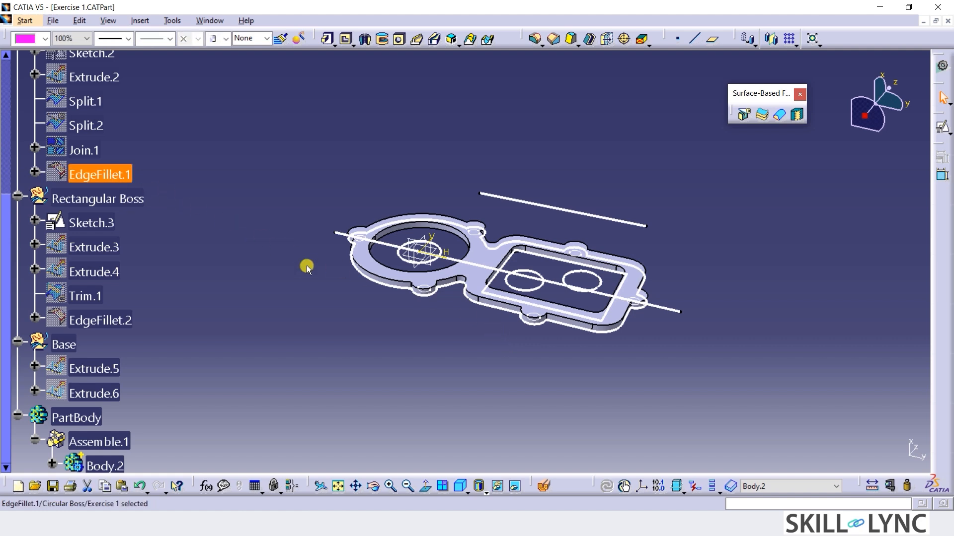
key("ctrl+h")
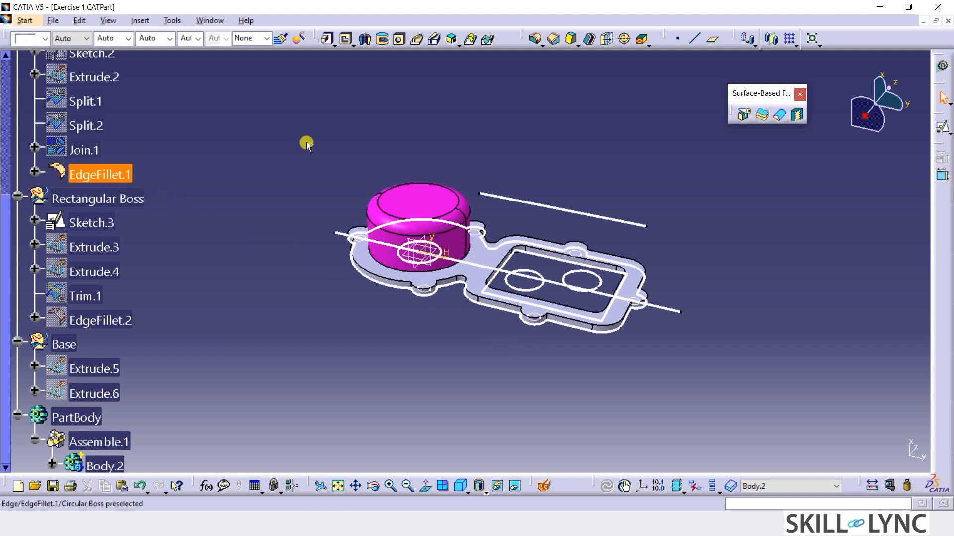
left_click(196, 112)
left_click(140, 20)
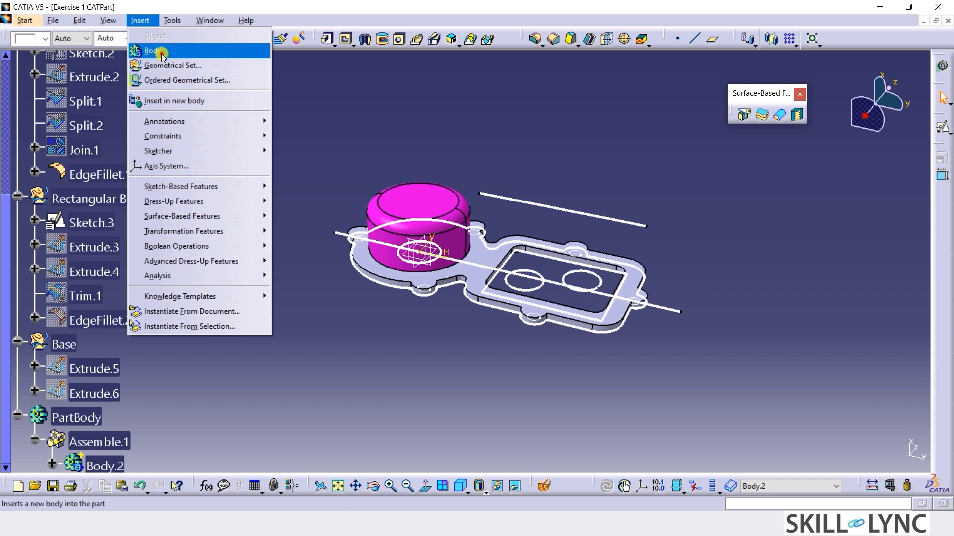
left_click(149, 47)
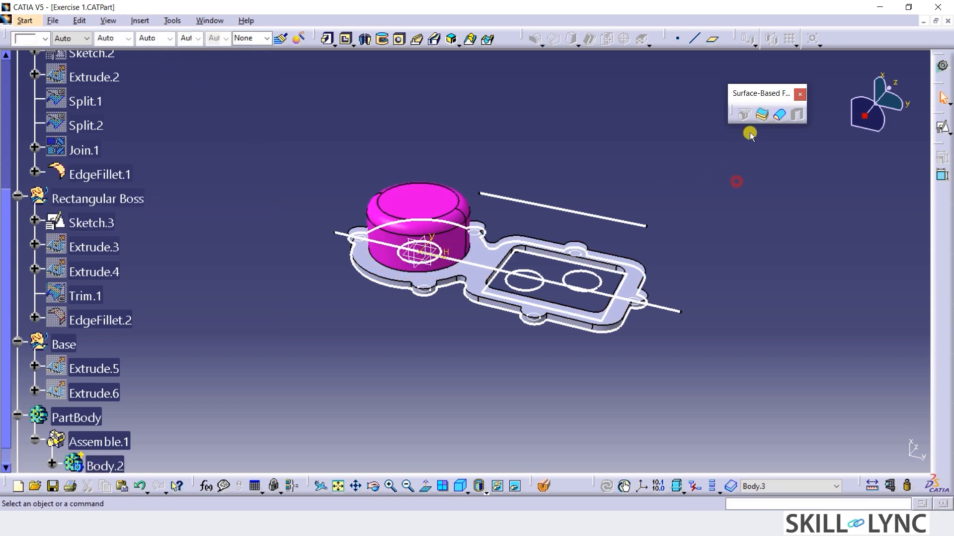
Thicken the circular boss surface EdgeFillet.1 by 6 mm towards the inside, with a second offset of 0 mm.
left_click(762, 115)
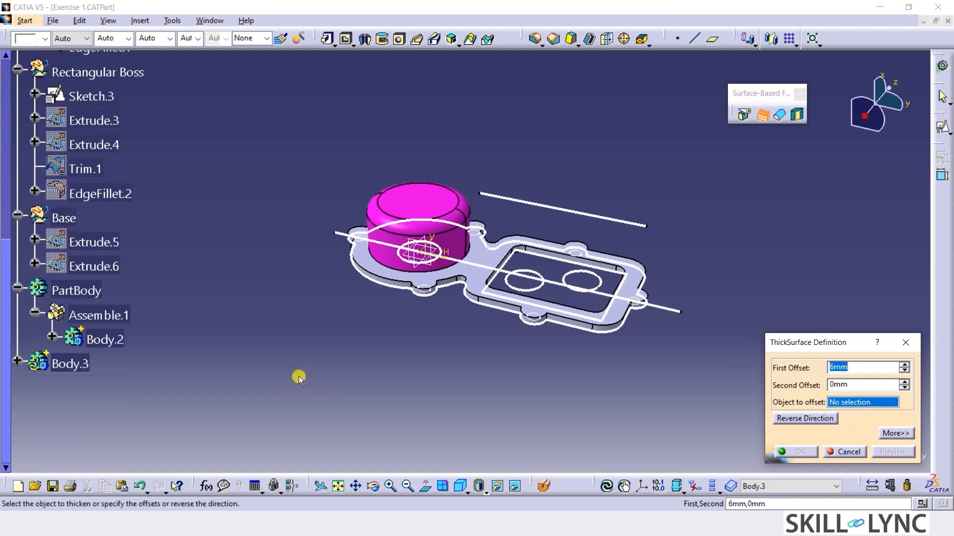
left_click(829, 451)
left_click(760, 115)
left_click(443, 211)
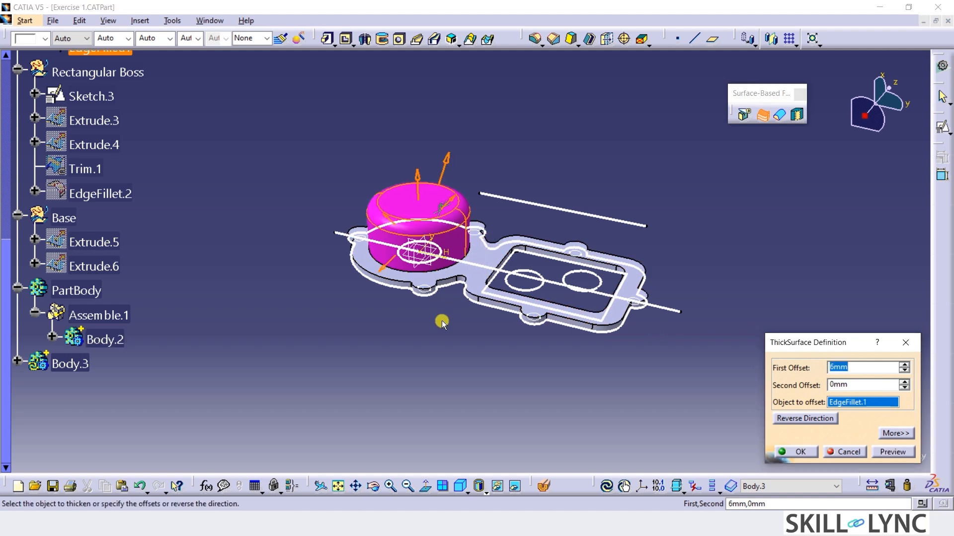
left_click(803, 419)
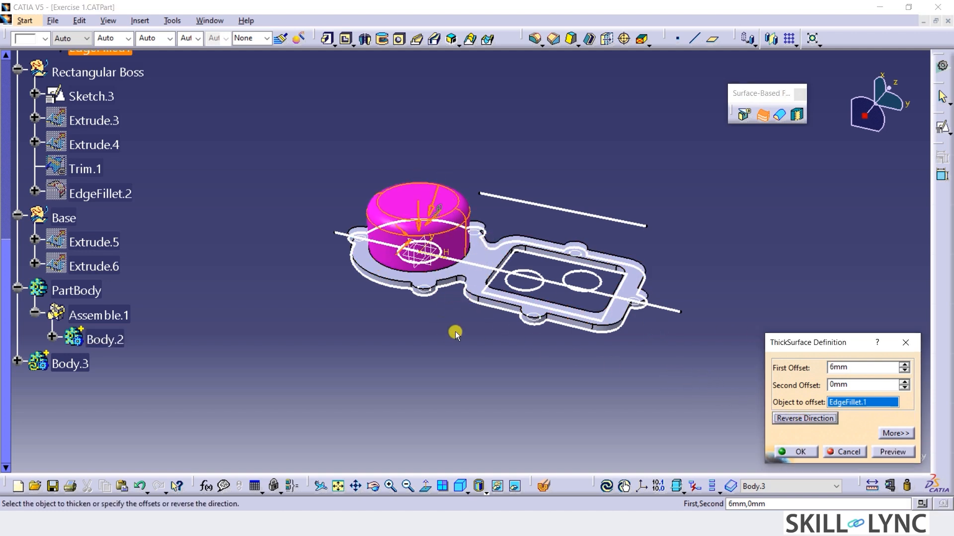
left_click(794, 452)
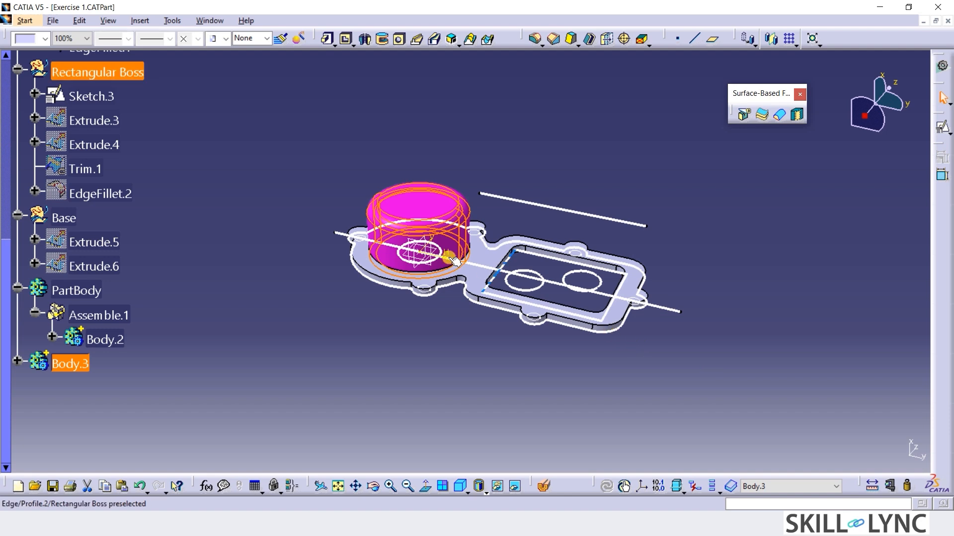
Insert another new body and show the Rectangular Boss surface EdgeFillet.2.
left_click(140, 21)
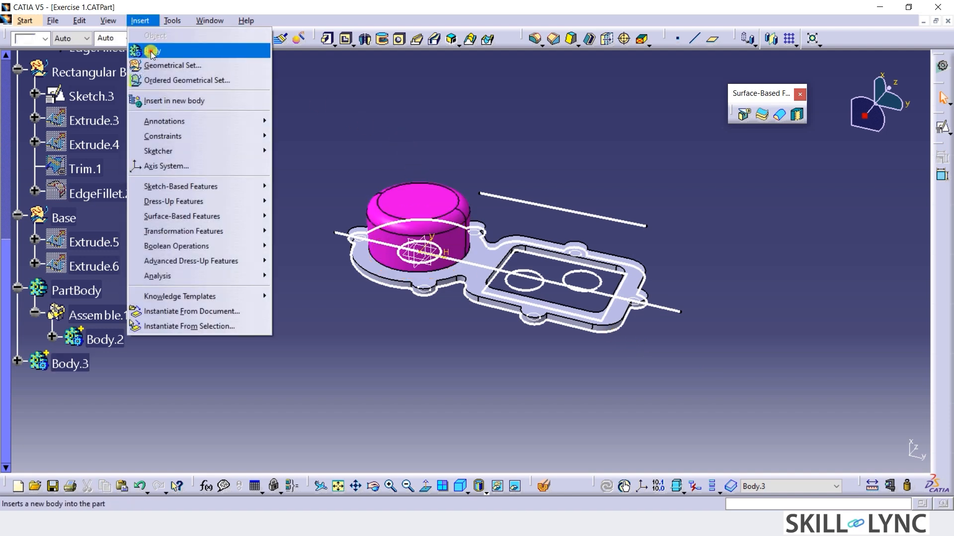
left_click(145, 49)
right_click(107, 194)
left_click(181, 227)
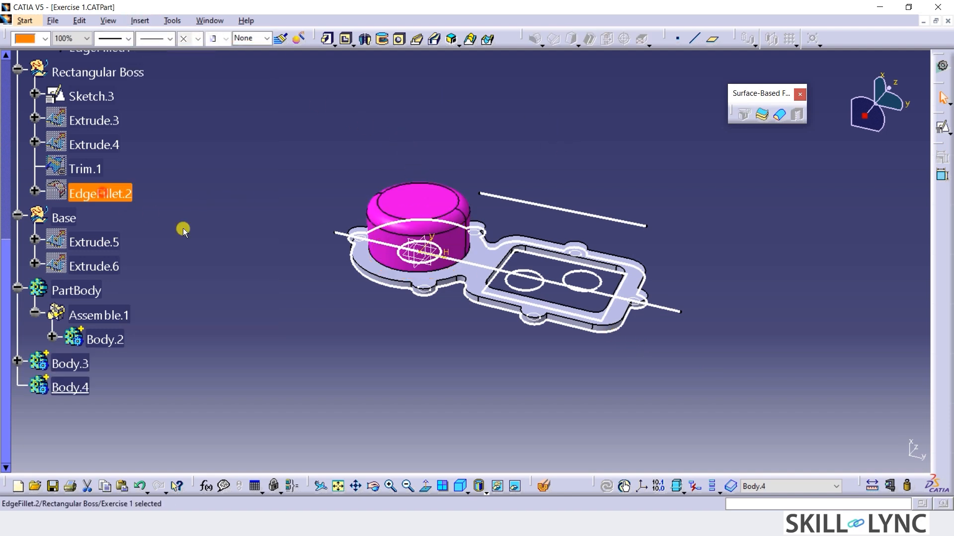
left_click(603, 263)
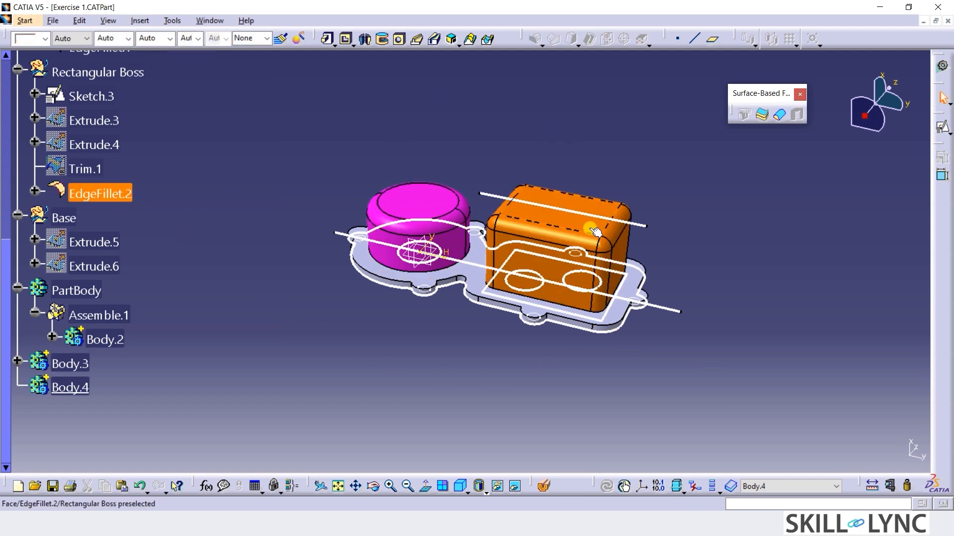
Thicken the rectangular boss surface EdgeFillet.2 by 6 mm towards the inside, with a second offset of 0 mm.
left_click(761, 115)
left_click(804, 419)
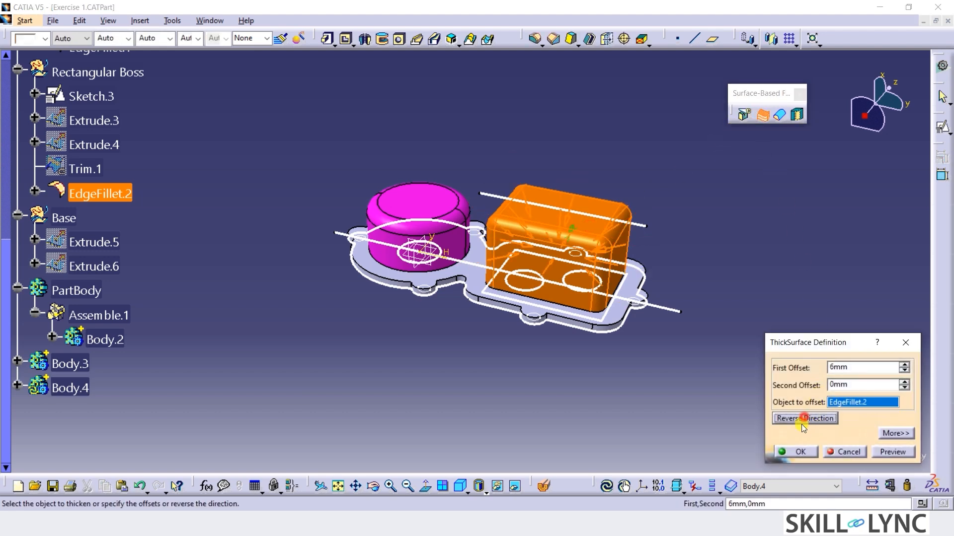
left_click(798, 452)
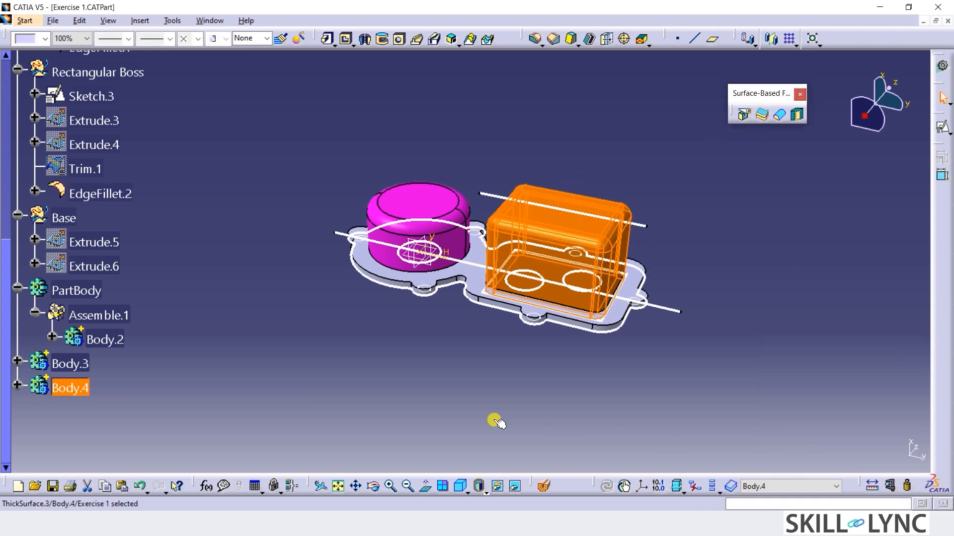
left_click(496, 419)
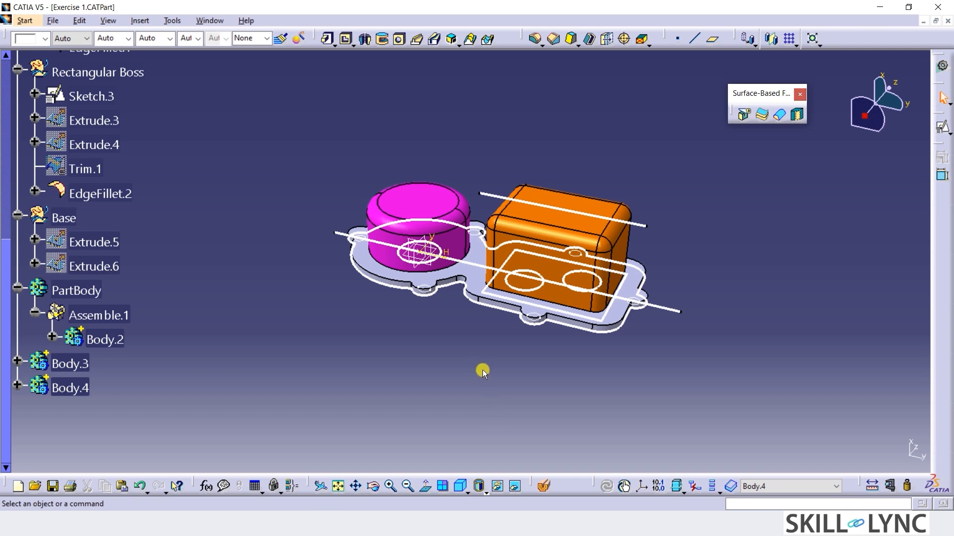
Rename Body.3, which holds the thickened round boss, as Circular Boss.
left_click(70, 363)
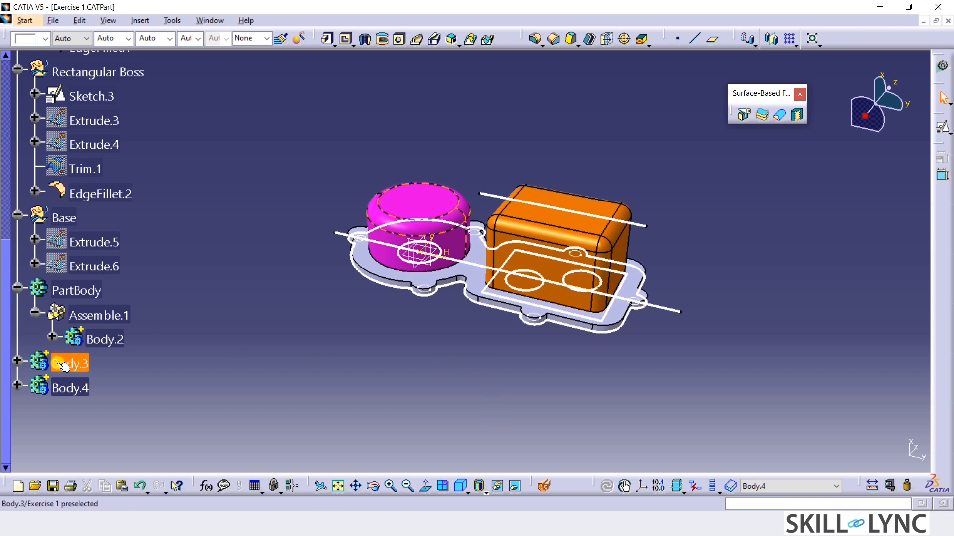
right_click(72, 362)
mouse_move(127, 360)
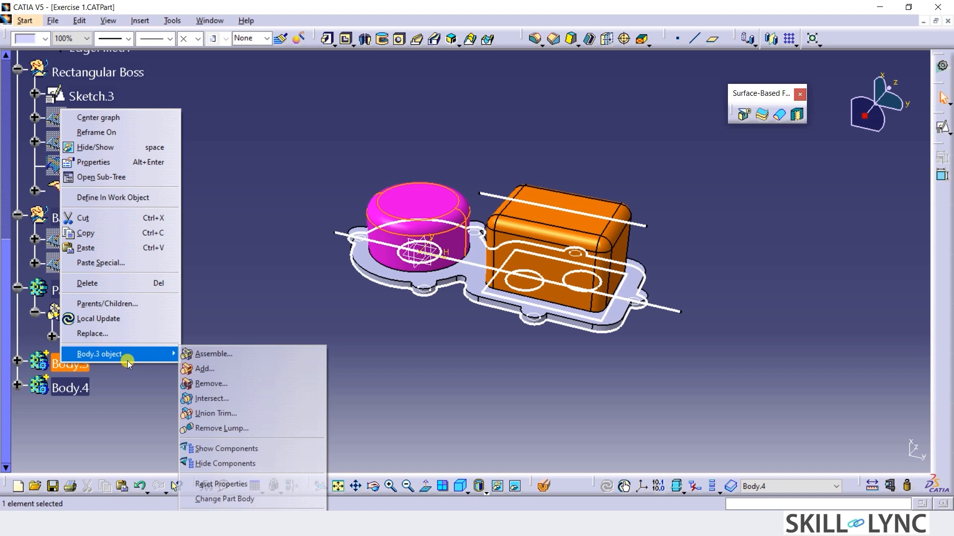
left_click(92, 162)
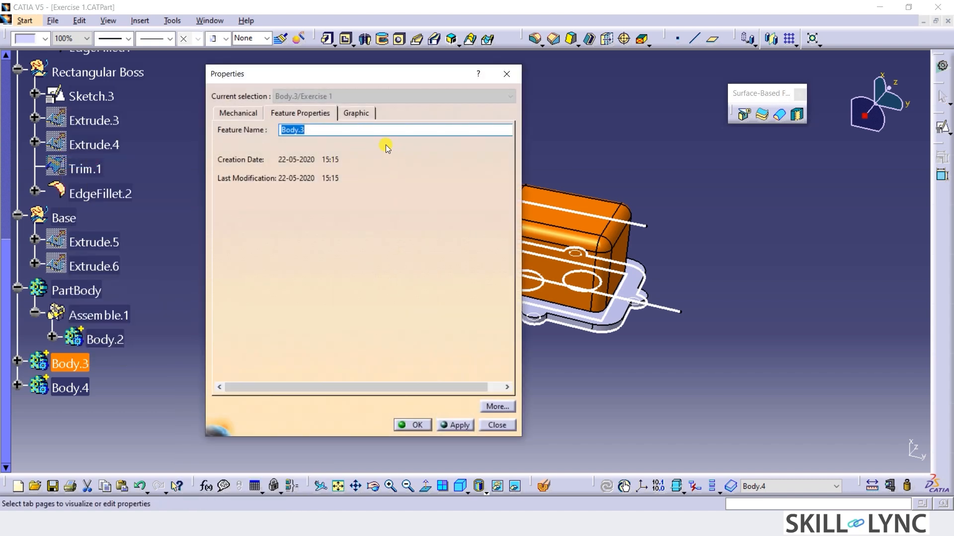
type("Circular Boss")
left_click(397, 425)
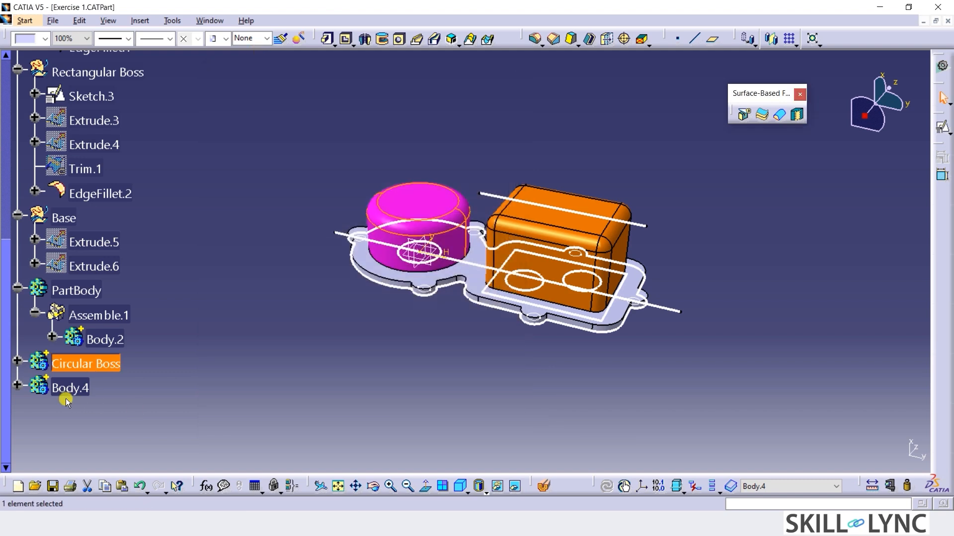
Rename Body.4, which holds the thickened box, as Rectangular Boss.
right_click(56, 388)
left_click(118, 186)
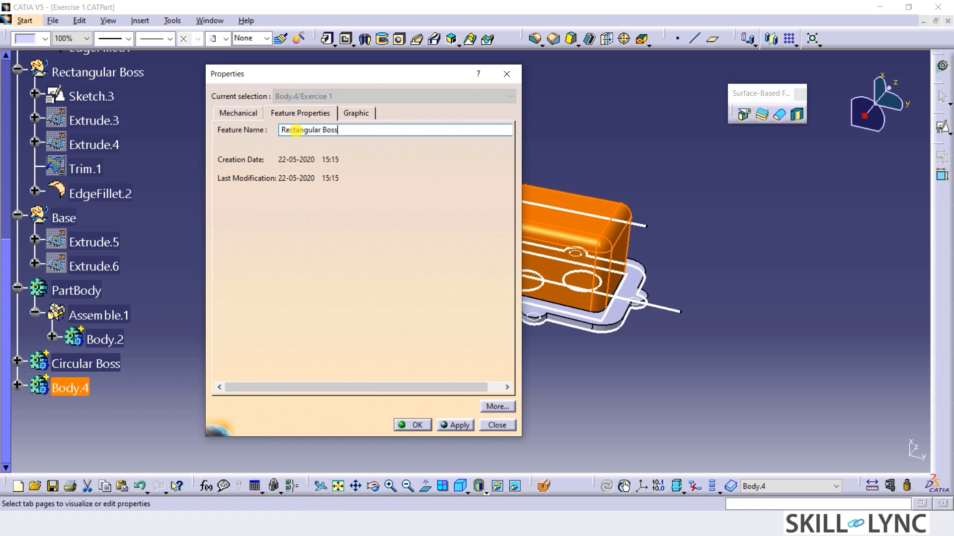
left_click(404, 426)
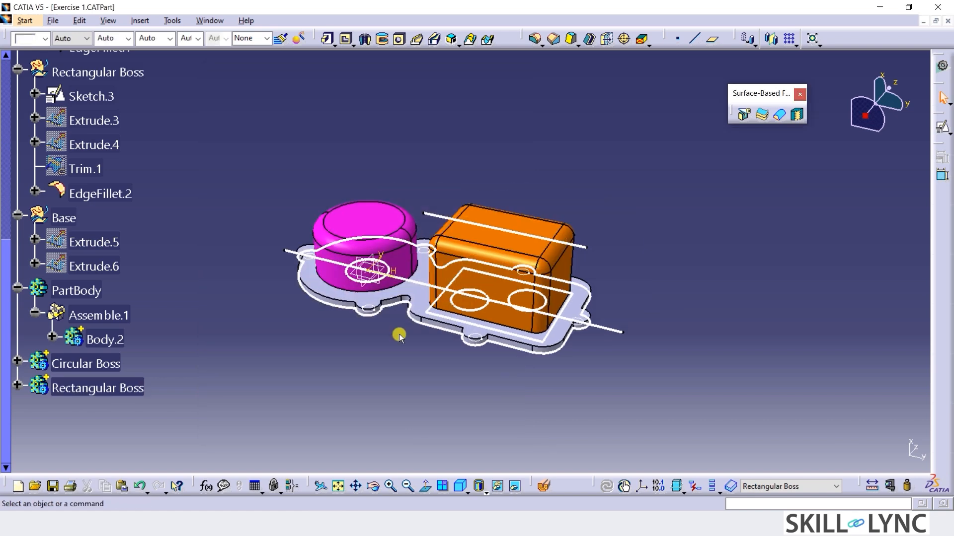
Hide the magenta circular and orange rectangular boss surfaces so only the solid bodies are displayed.
left_click(392, 225)
key("ctrl+h")
left_click(490, 236)
key("ctrl+h")
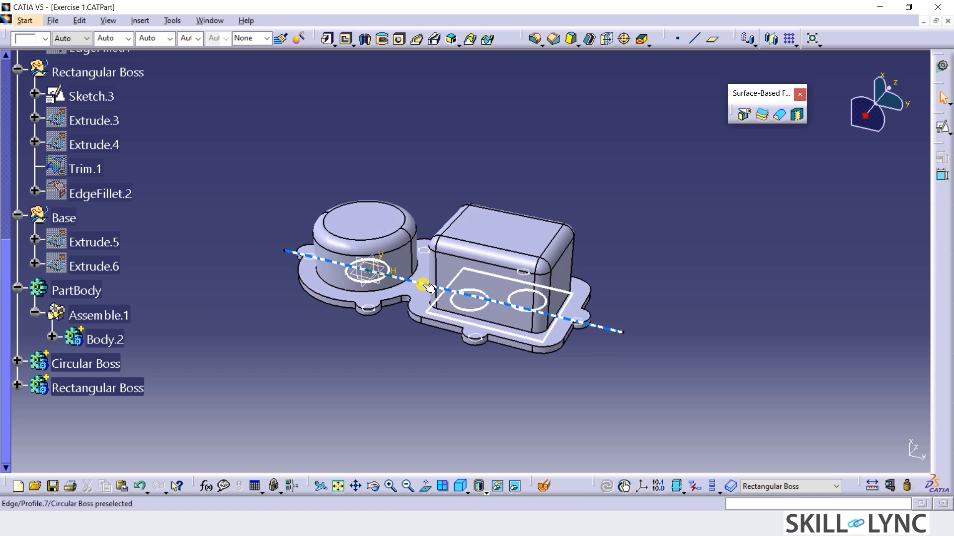
Hide the long axis line and the rectangular profile outline, leaving the bush circles shown, and inspect the hollow underside.
left_click(437, 314)
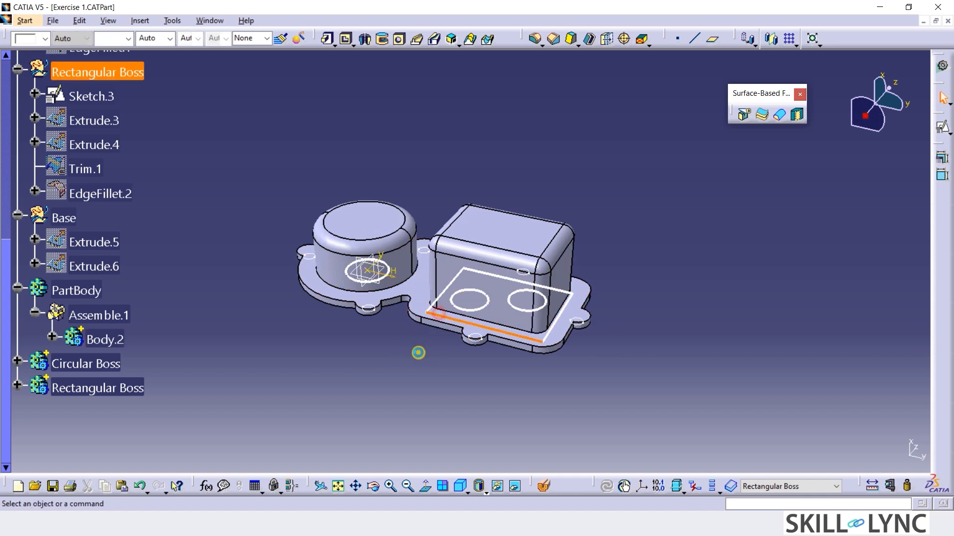
left_click(412, 354)
middle_click_drag(427, 335, 368, 241)
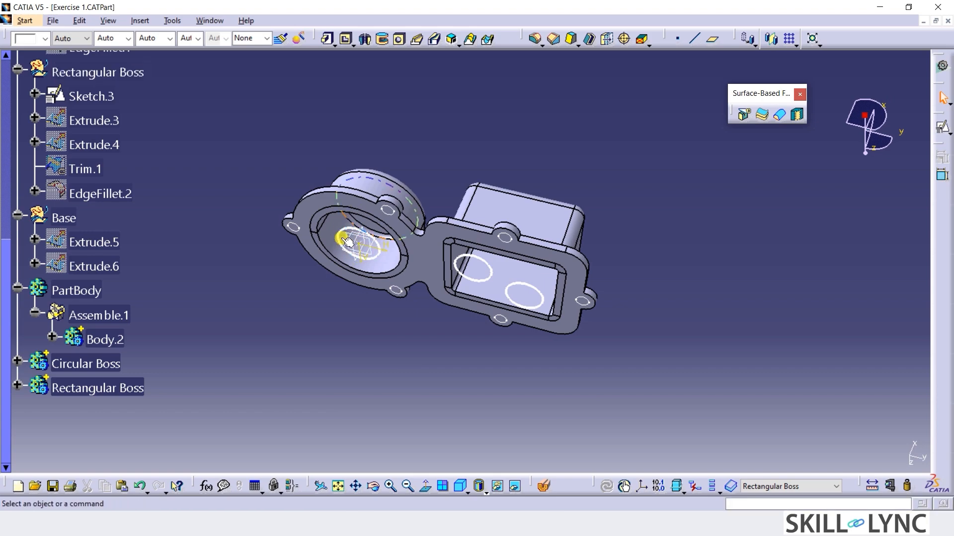
middle_click_drag(444, 331, 411, 239)
middle_click_drag(422, 182, 447, 219)
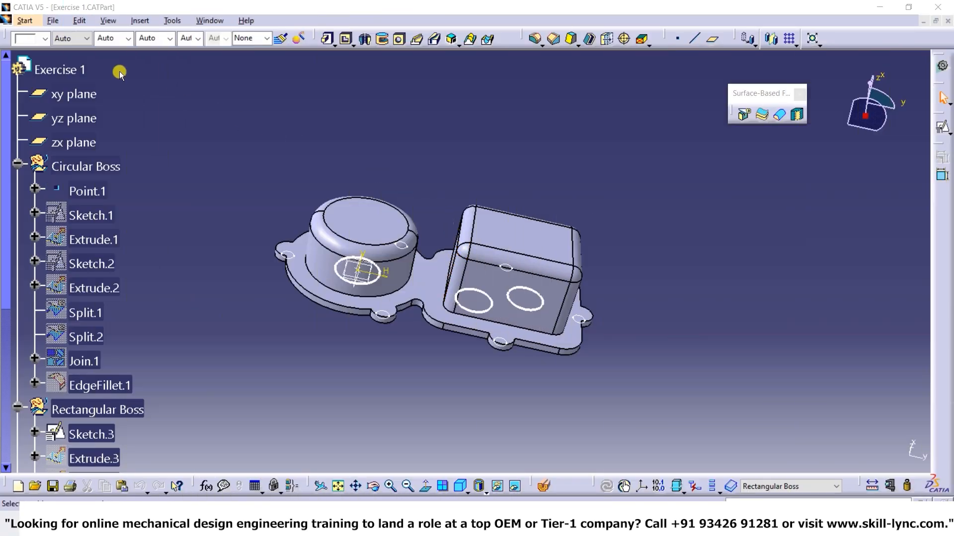
Insert a geometrical set named Bushes under Exercise 1 and switch to the Generative Shape Design workbench.
left_click(135, 22)
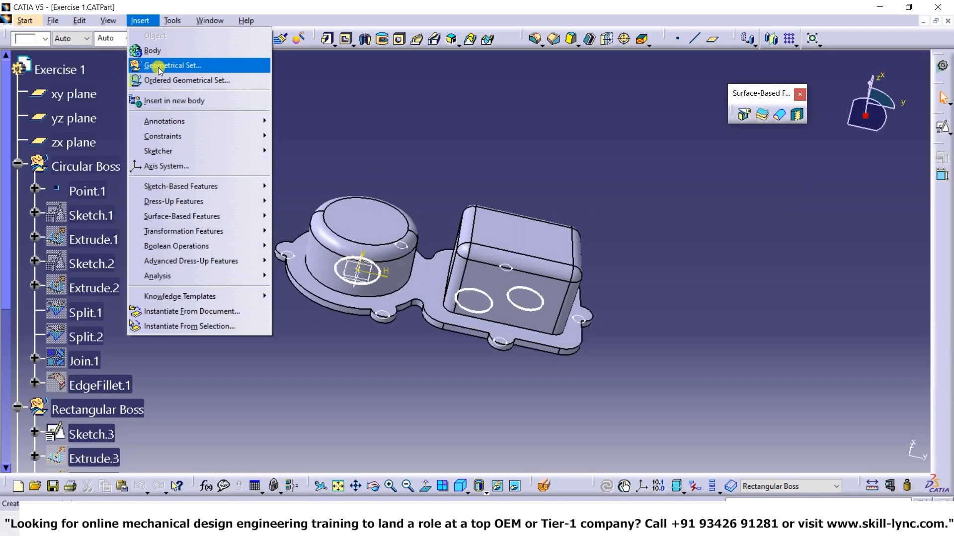
left_click(164, 64)
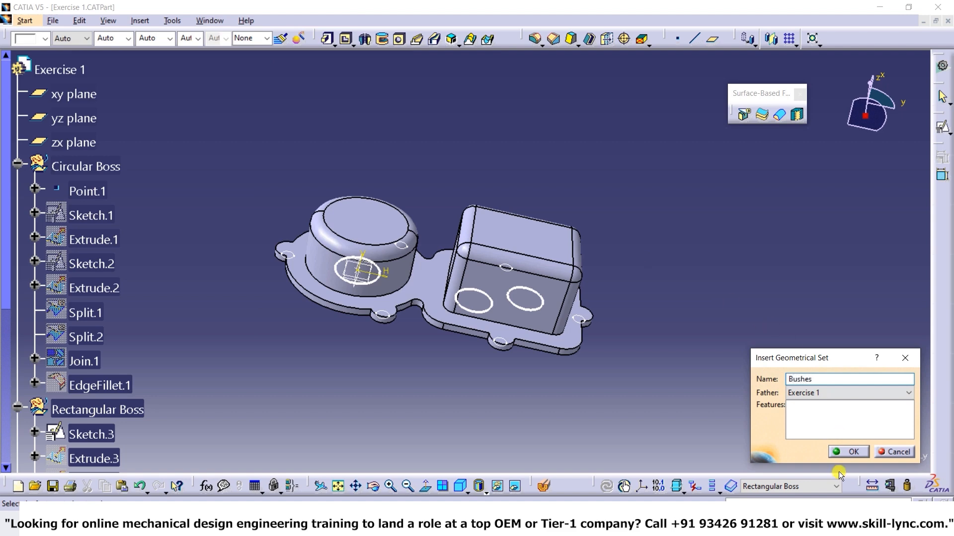
left_click(848, 452)
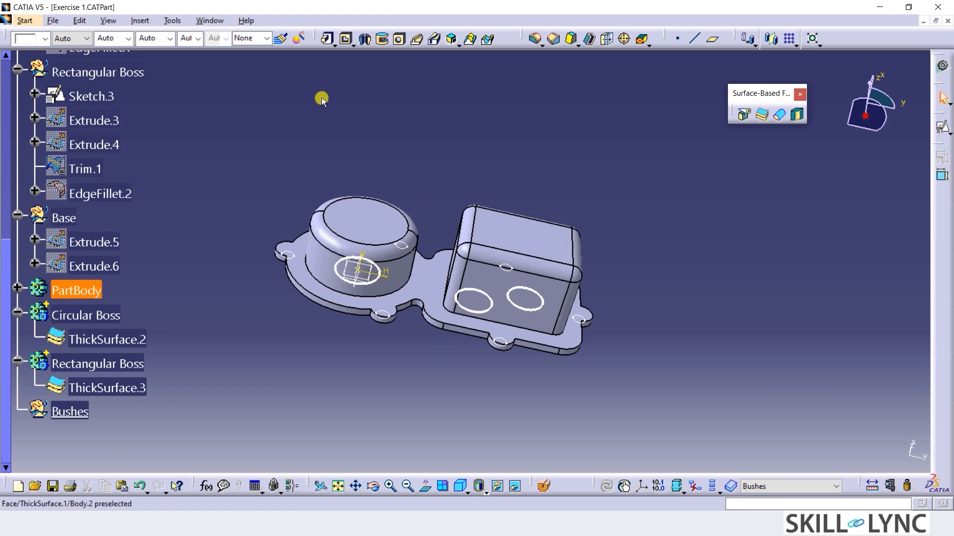
left_click(25, 21)
mouse_move(42, 130)
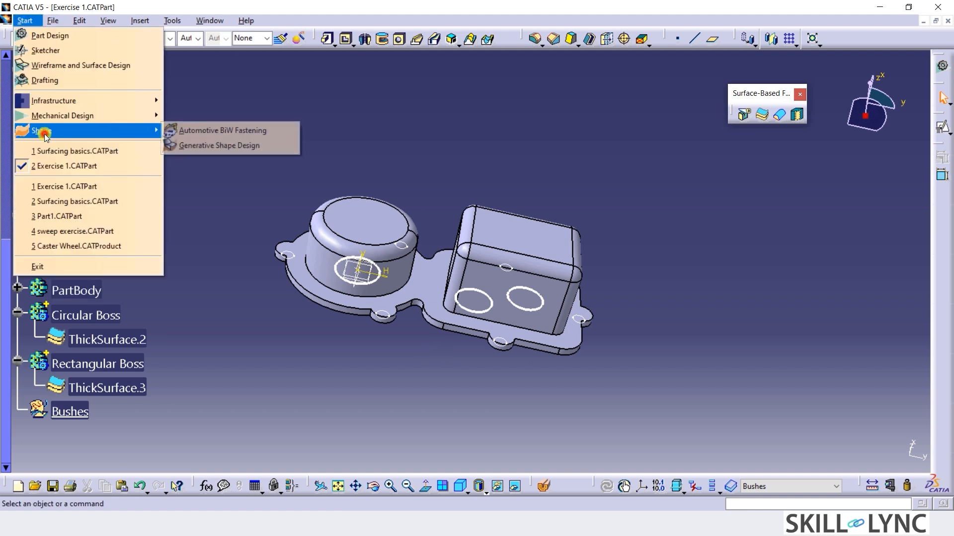
left_click(180, 145)
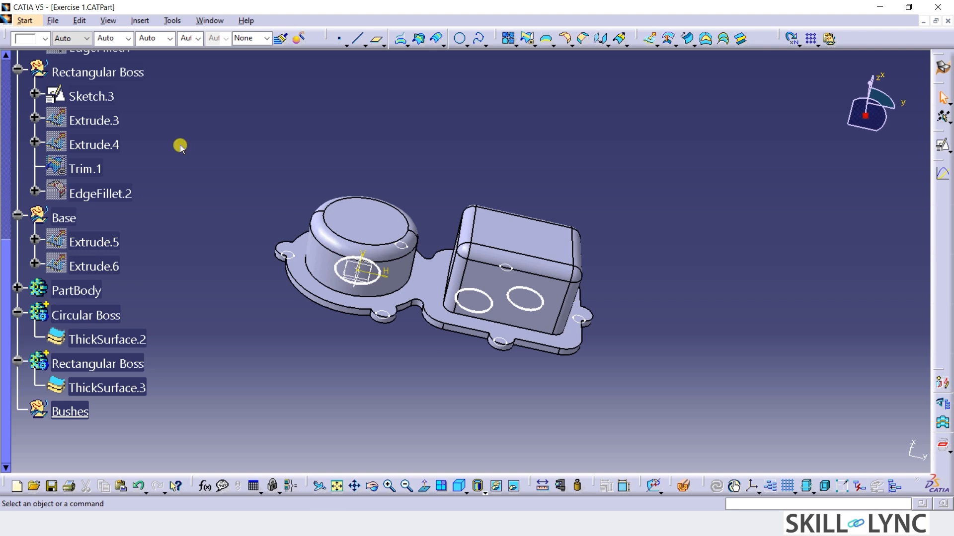
Extrude the circle profile under the circular boss as a surface along its normal, with limits of 60 mm and -36 mm.
left_click(650, 39)
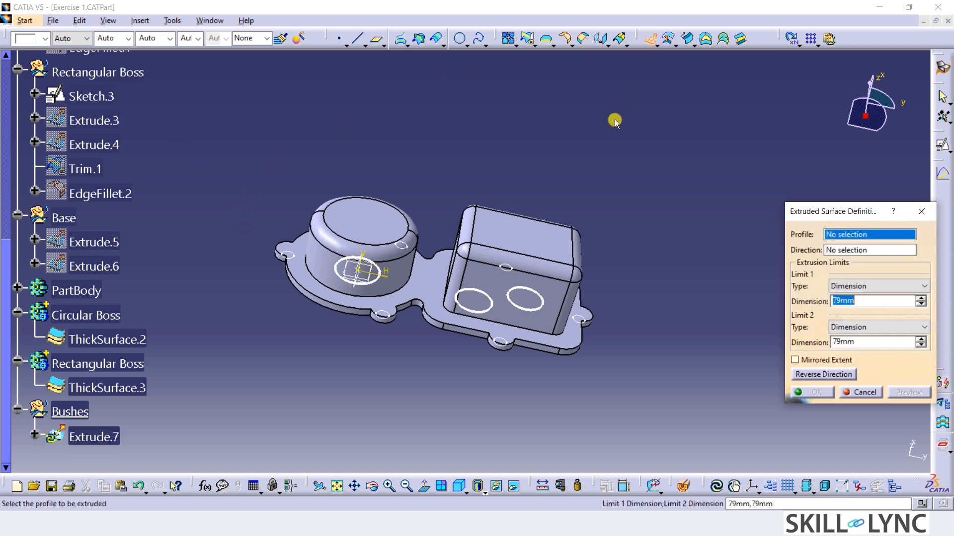
left_click(373, 276)
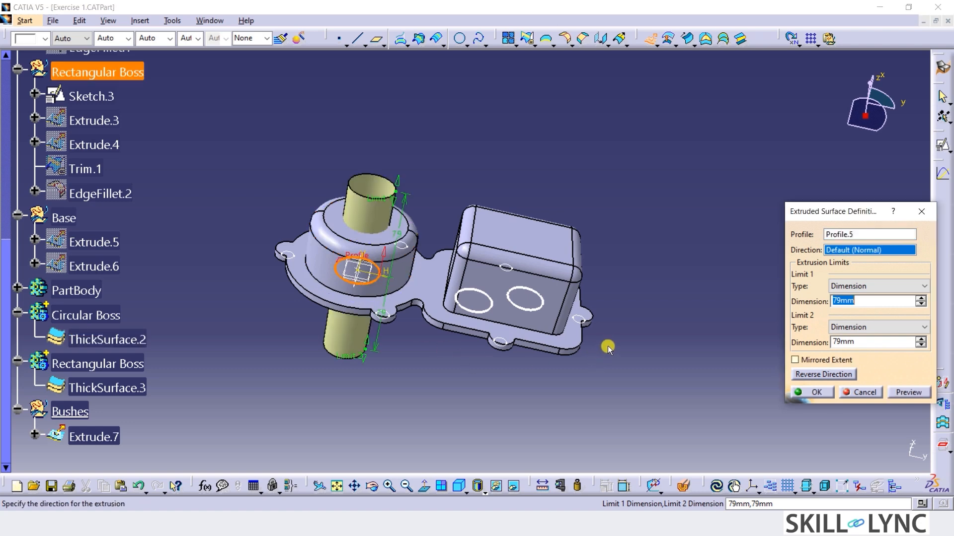
left_click(845, 301)
type("60")
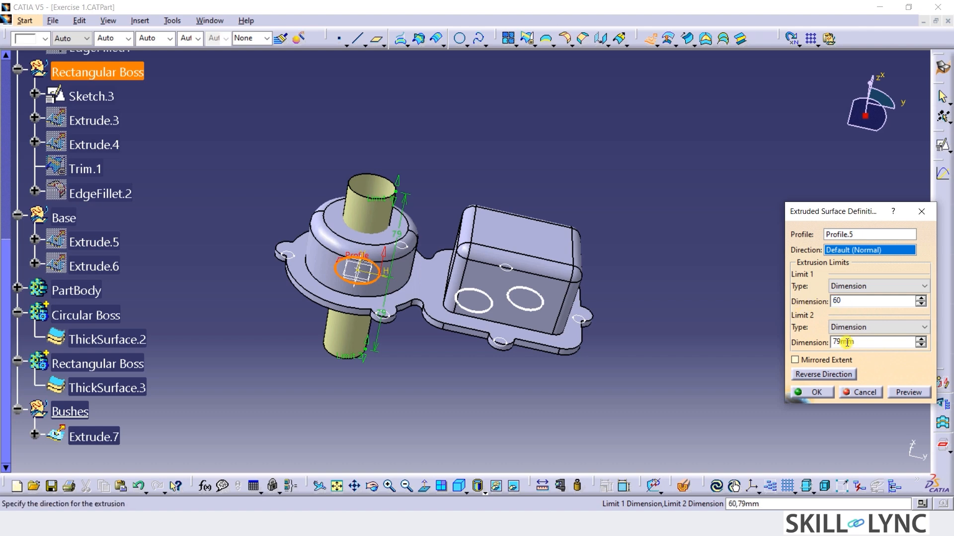
left_click(846, 342)
type("-")
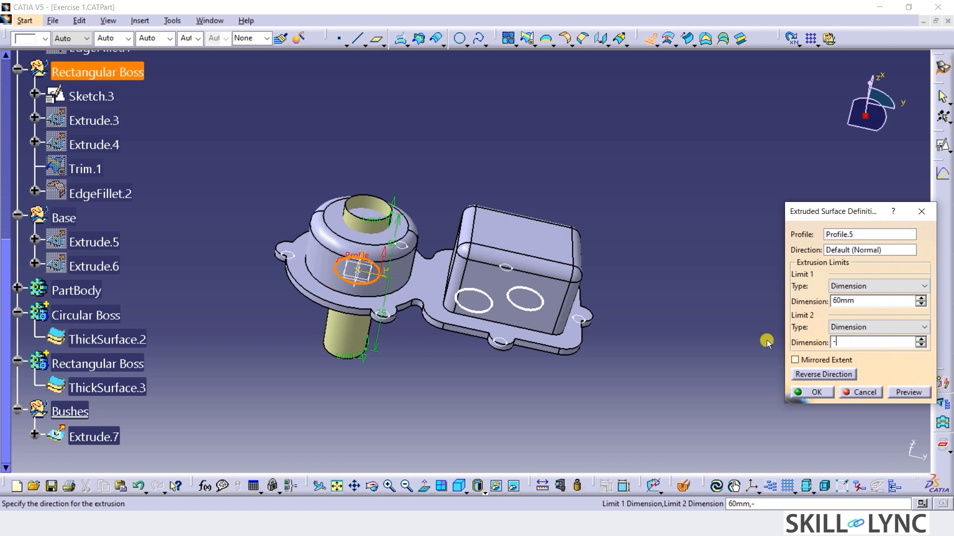
type("36")
left_click(825, 393)
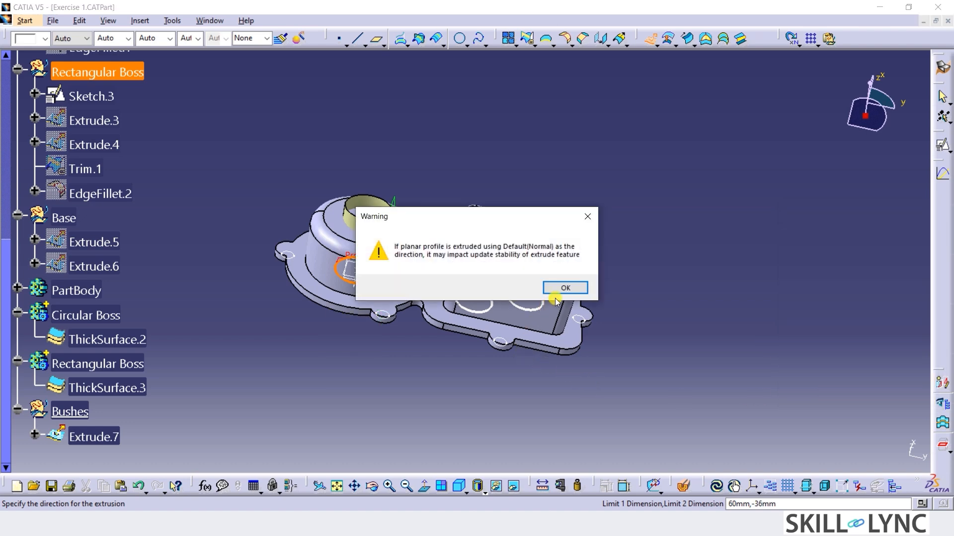
left_click(565, 289)
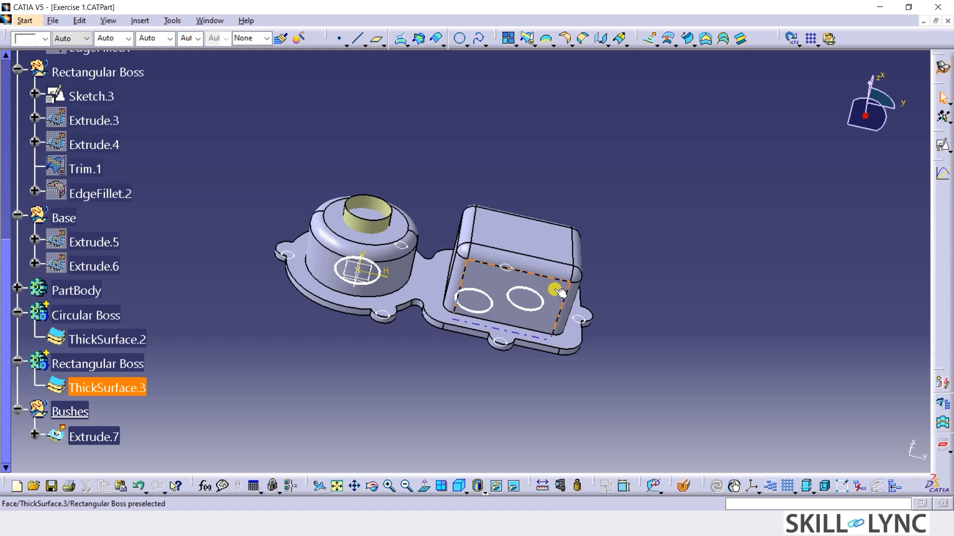
Redefine the extrusion direction of the bush surface in the circular boss to the yz plane.
double_click(94, 437)
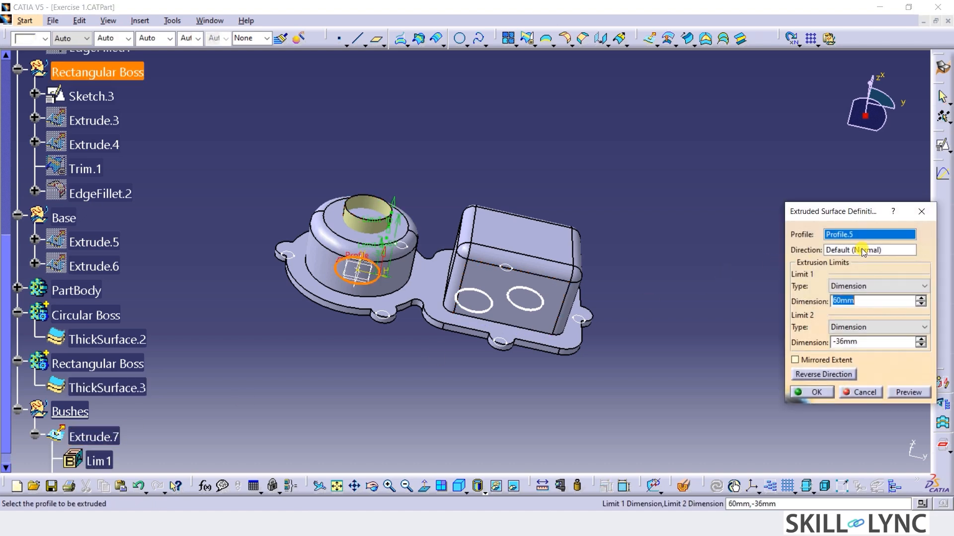
left_click(864, 253)
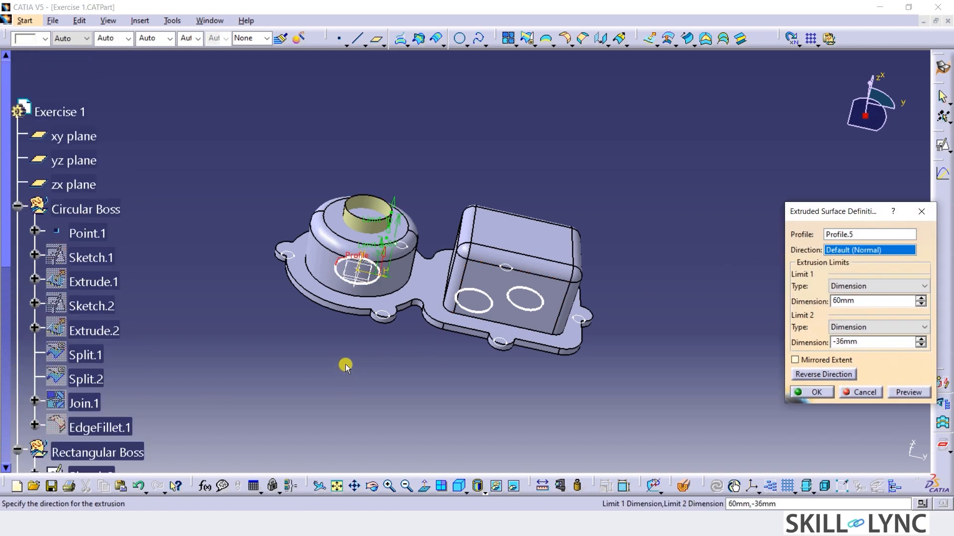
left_click(74, 244)
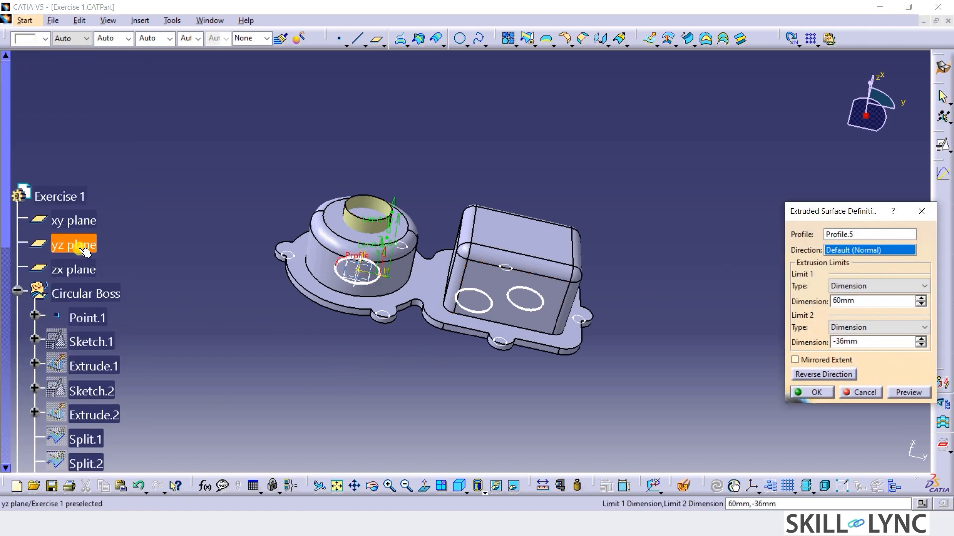
left_click(817, 392)
Extrude the rectangular boss circle nearer the circular boss as a surface along the yz plane normal, with limits of 90 mm and -51 mm.
middle_click(436, 373)
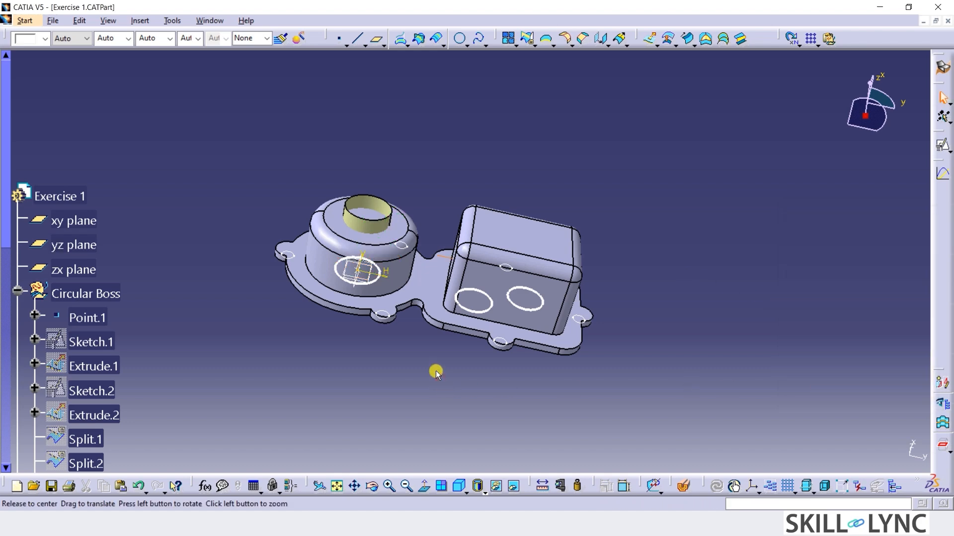
middle_click_drag(435, 366, 437, 480)
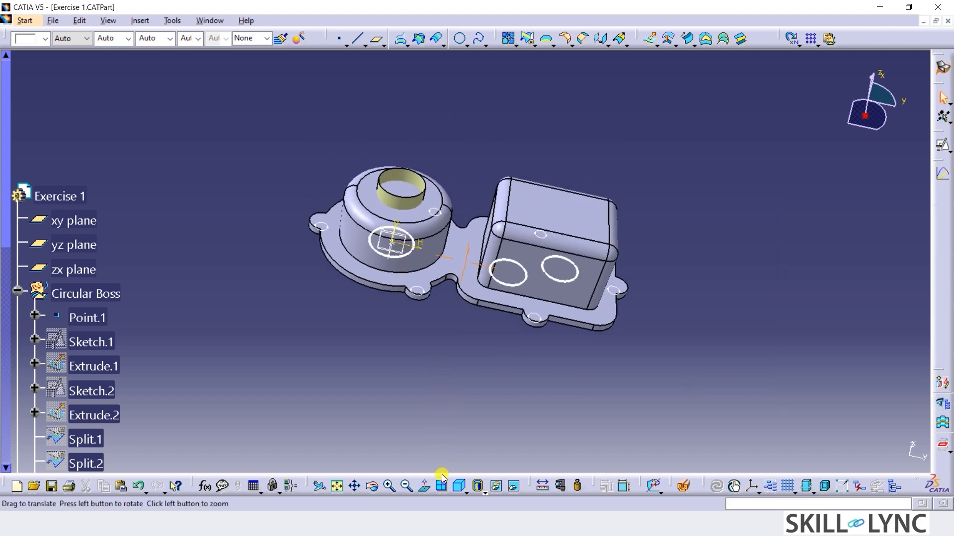
left_click(522, 287)
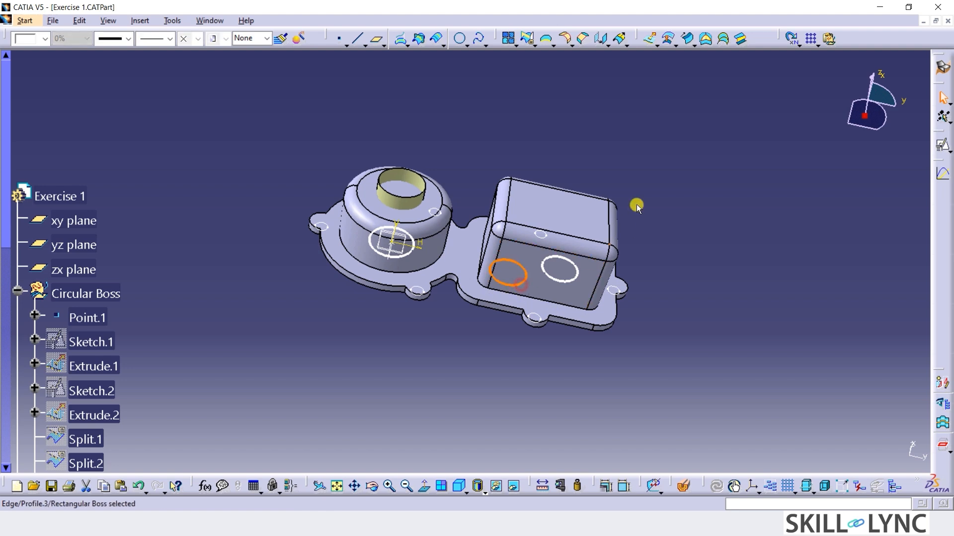
left_click(650, 39)
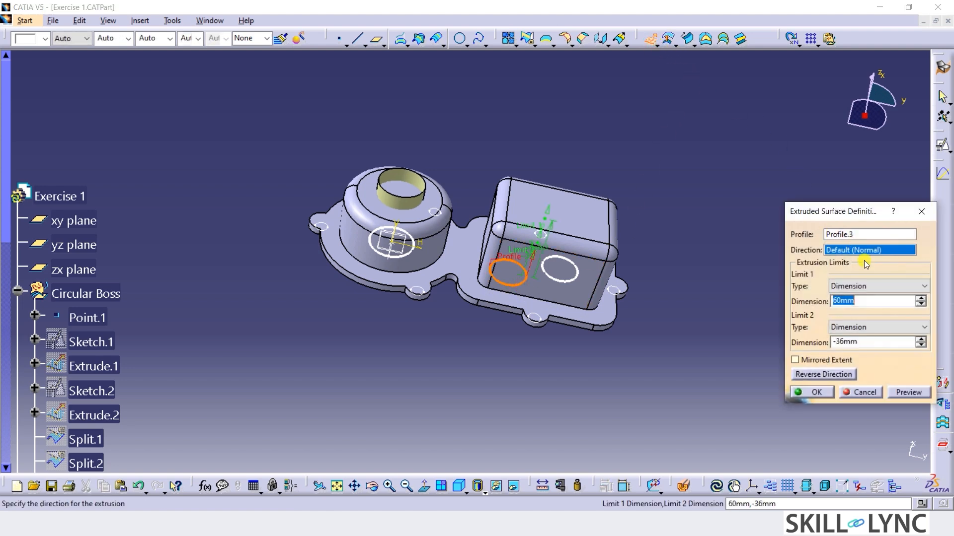
type("90")
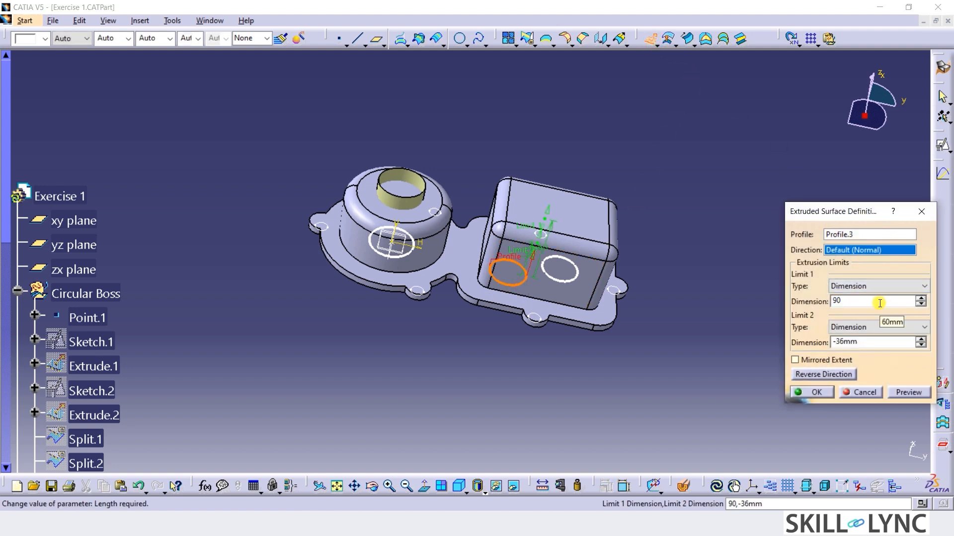
left_click(837, 341)
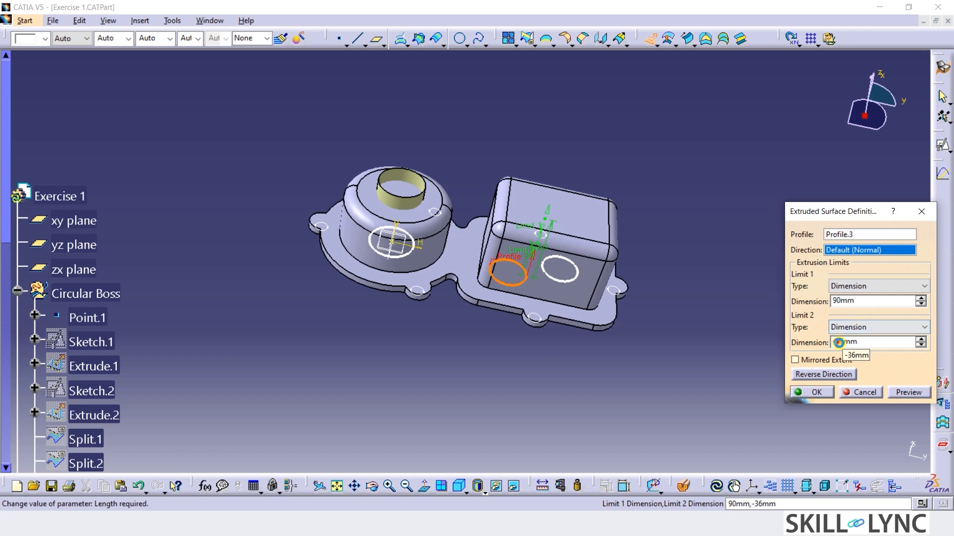
left_click_drag(836, 342, 843, 350)
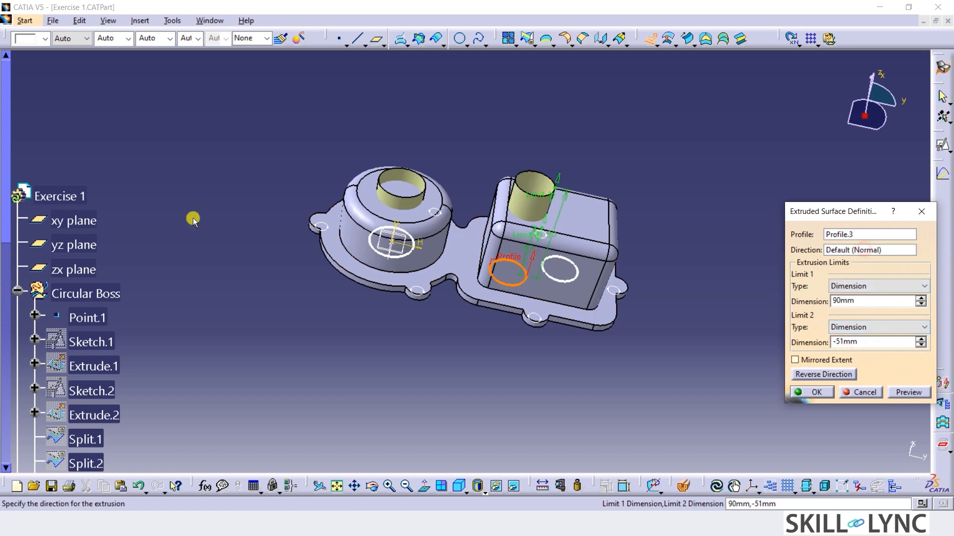
left_click(914, 250)
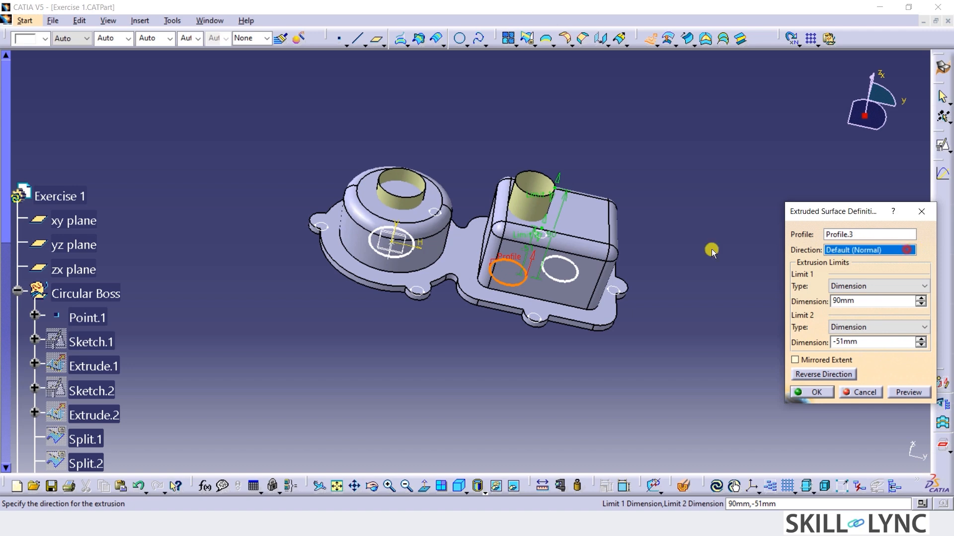
left_click(98, 245)
left_click(813, 392)
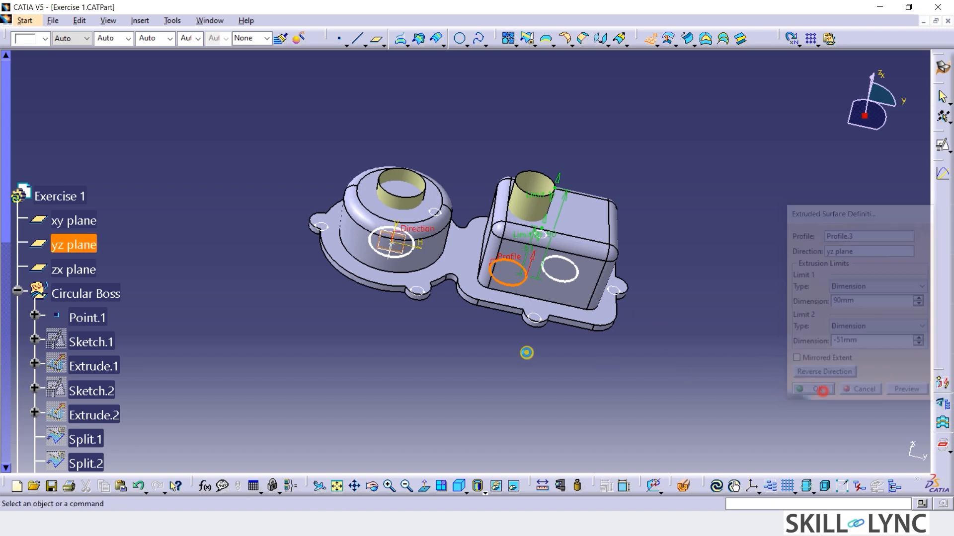
Extrude the other circle under the rectangular boss as a surface along the yz plane normal, with limits of 78 mm and -9 mm.
left_click(559, 284)
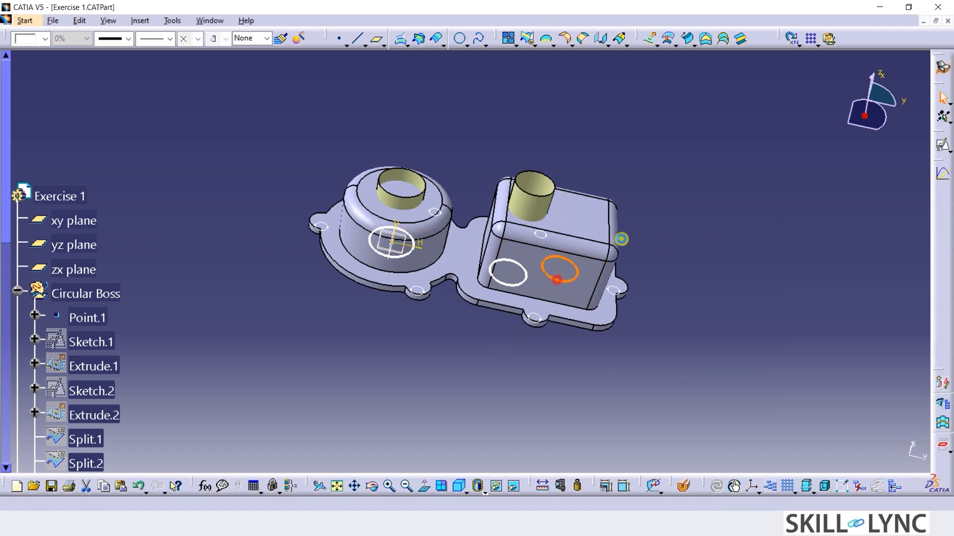
left_click(650, 38)
left_click(79, 244)
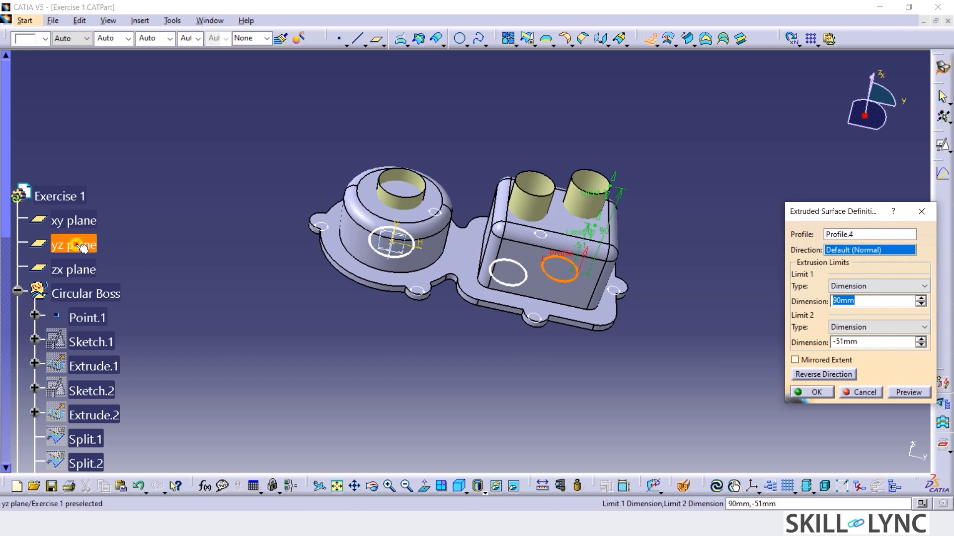
type("78")
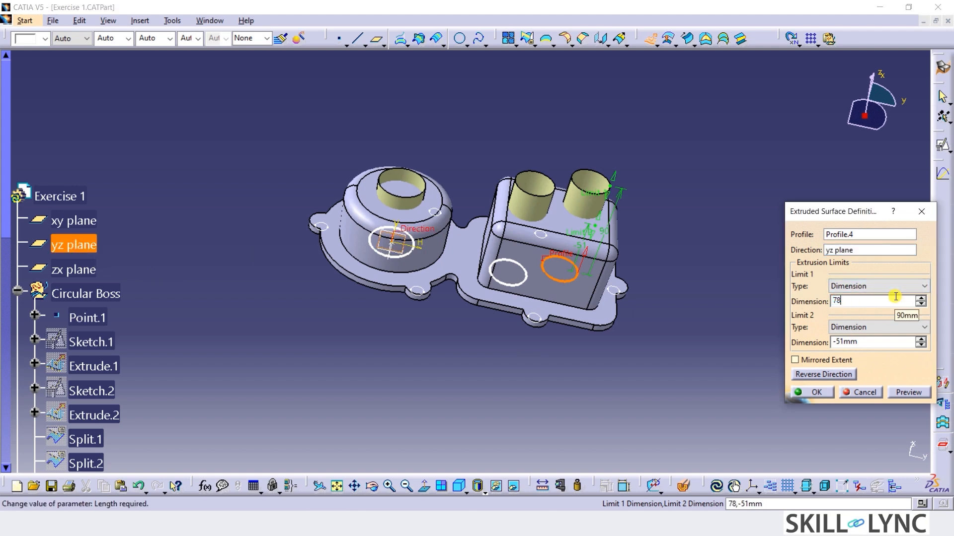
left_click(844, 341)
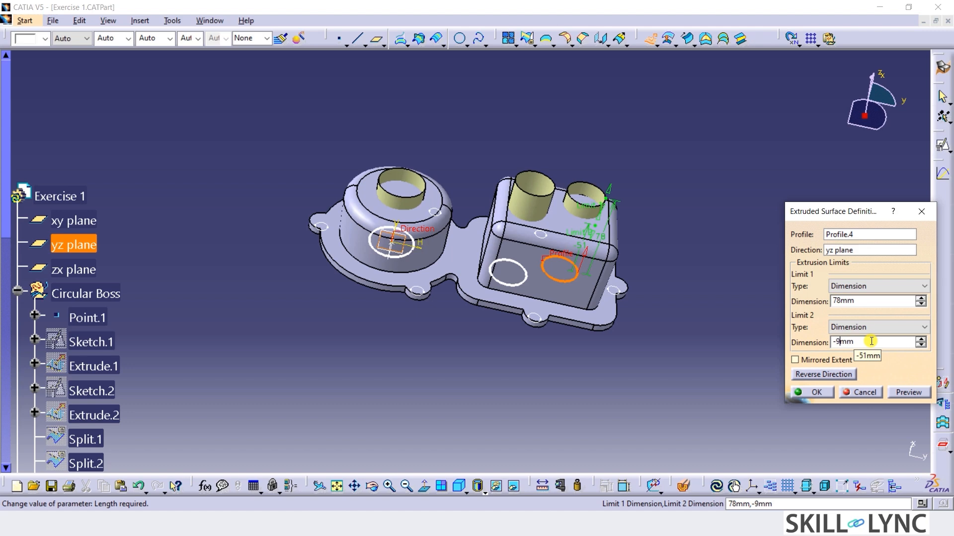
left_click(816, 393)
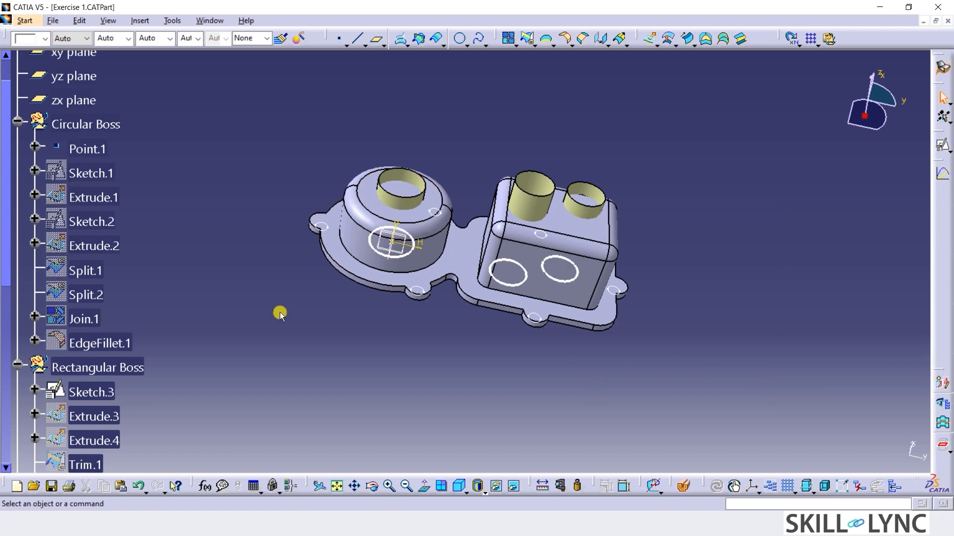
Colour all surfaces in the Bushes geometrical set brown.
left_click(80, 285)
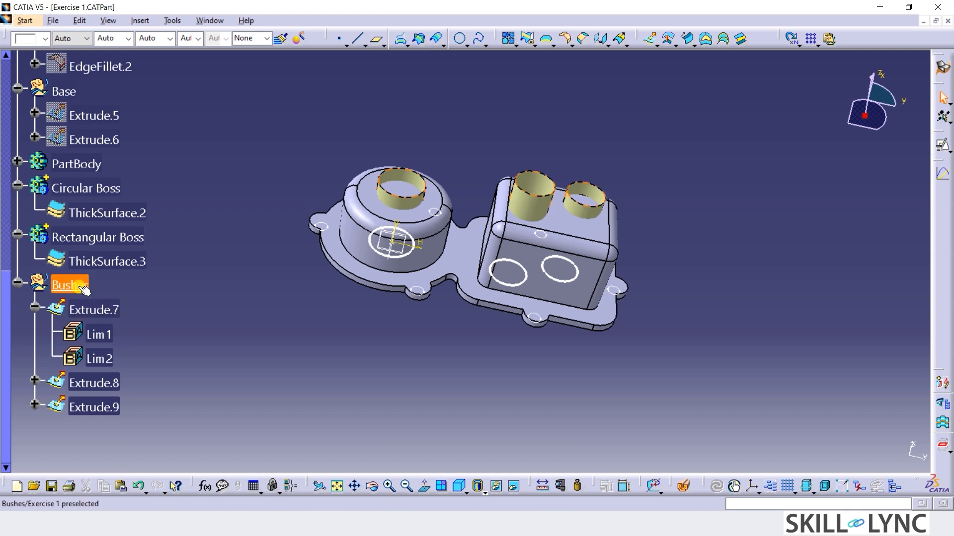
left_click(45, 39)
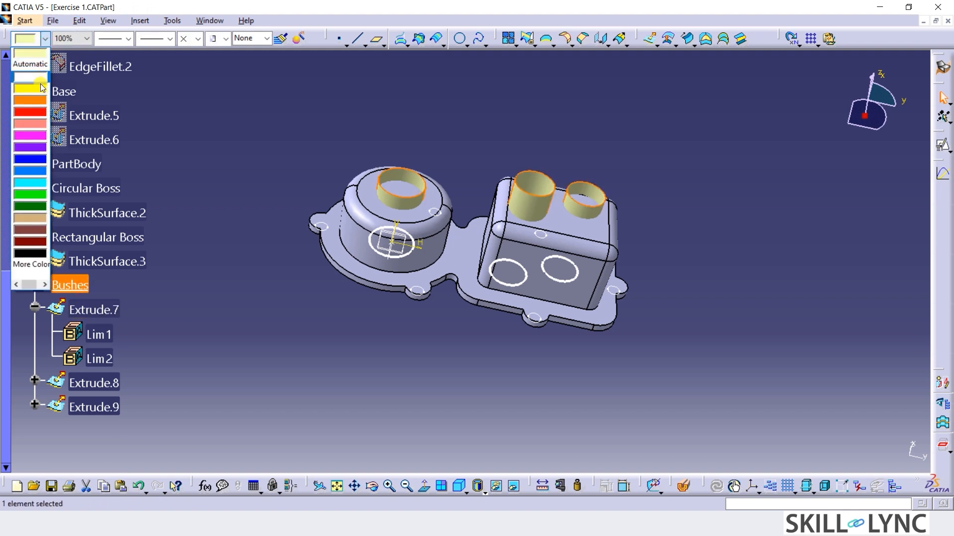
left_click(46, 232)
left_click(374, 359)
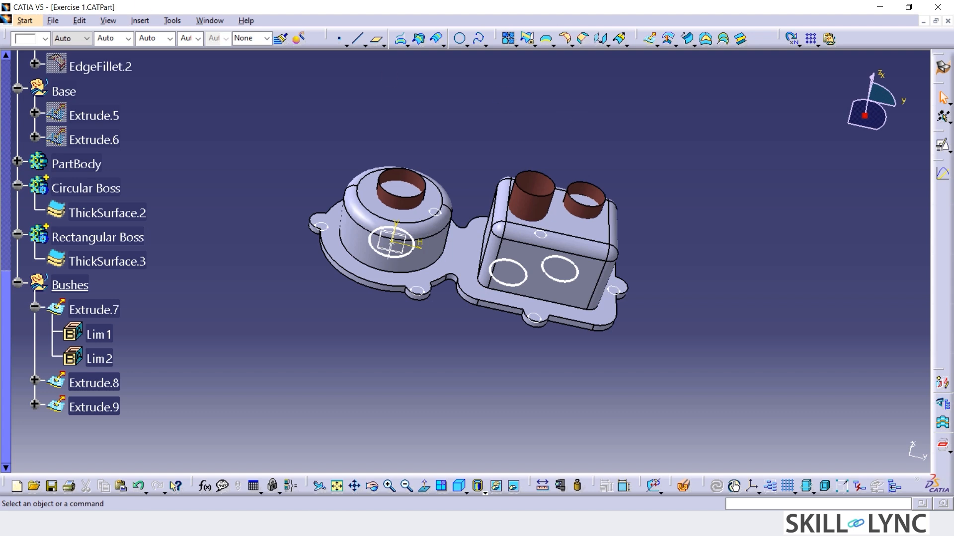
Switch to the Part Design workbench and define the Circular Boss body as the in-work object.
left_click(24, 20)
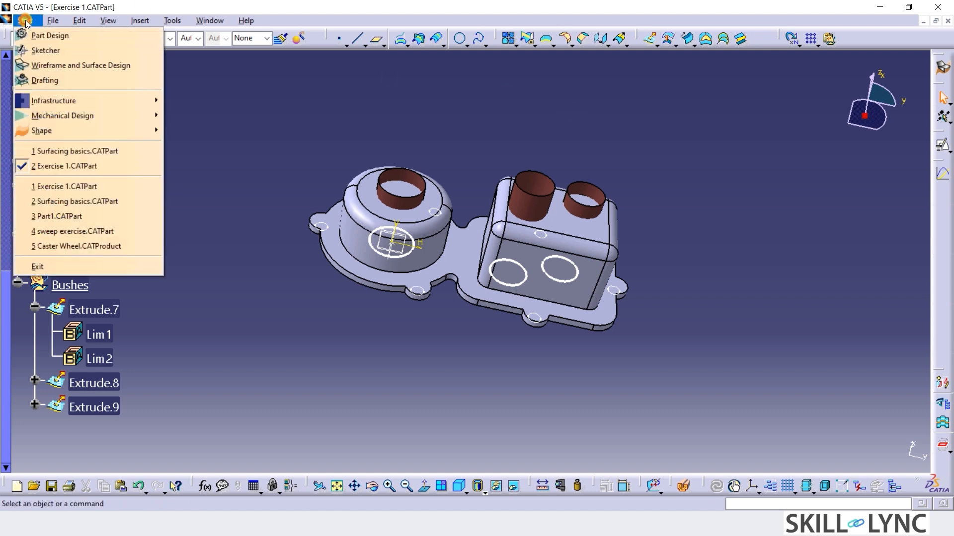
left_click(39, 38)
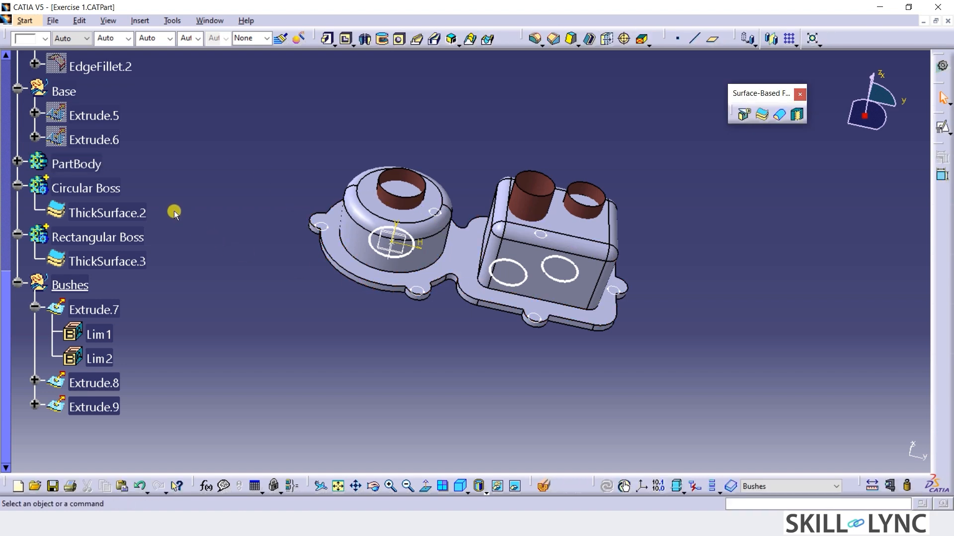
right_click(117, 191)
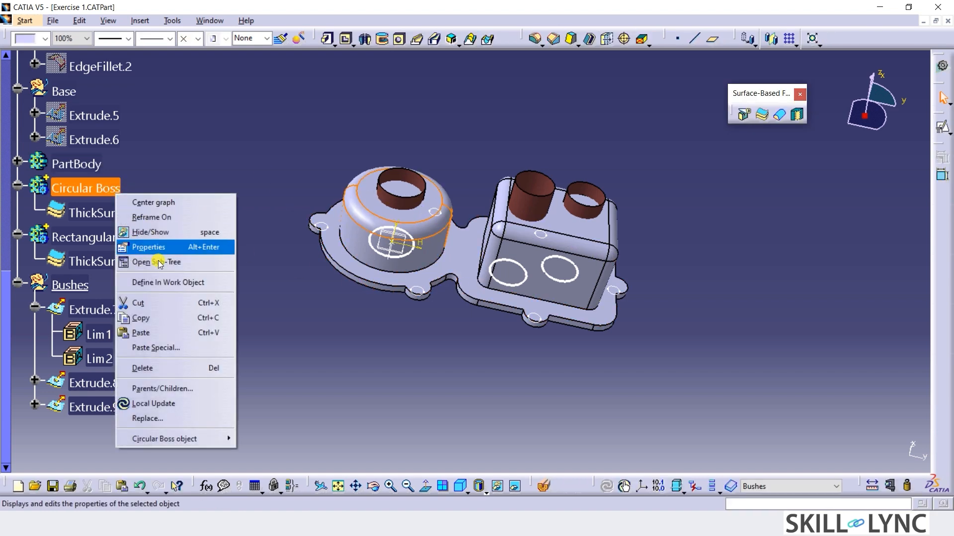
left_click(160, 283)
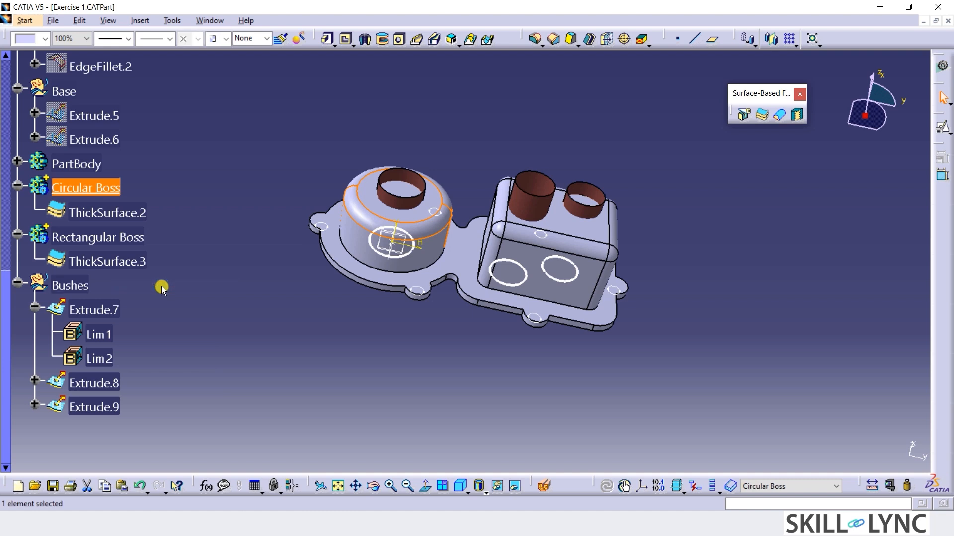
Split the Circular Boss body with its cylindrical bush surface, reversing the kept side to remove the material inside the cylinder.
left_click(452, 329)
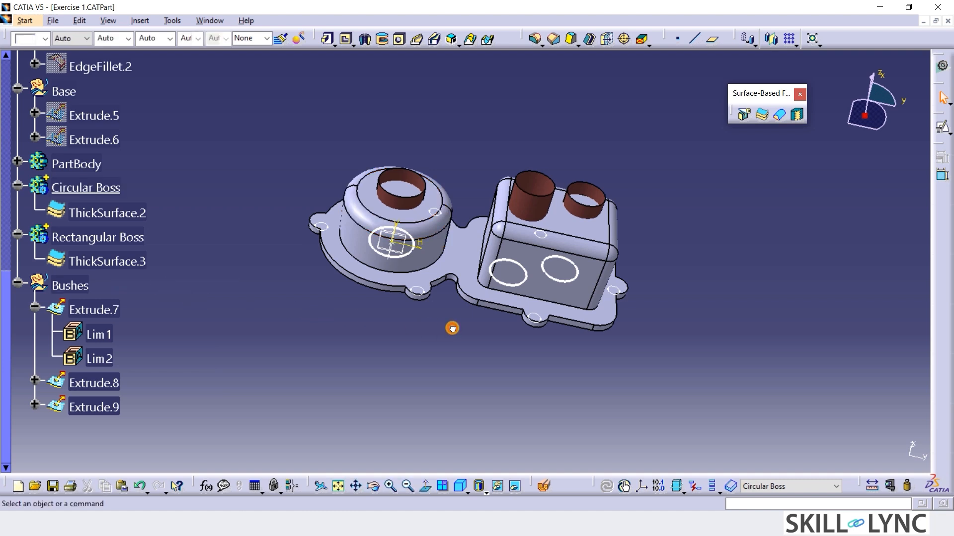
left_click(419, 207)
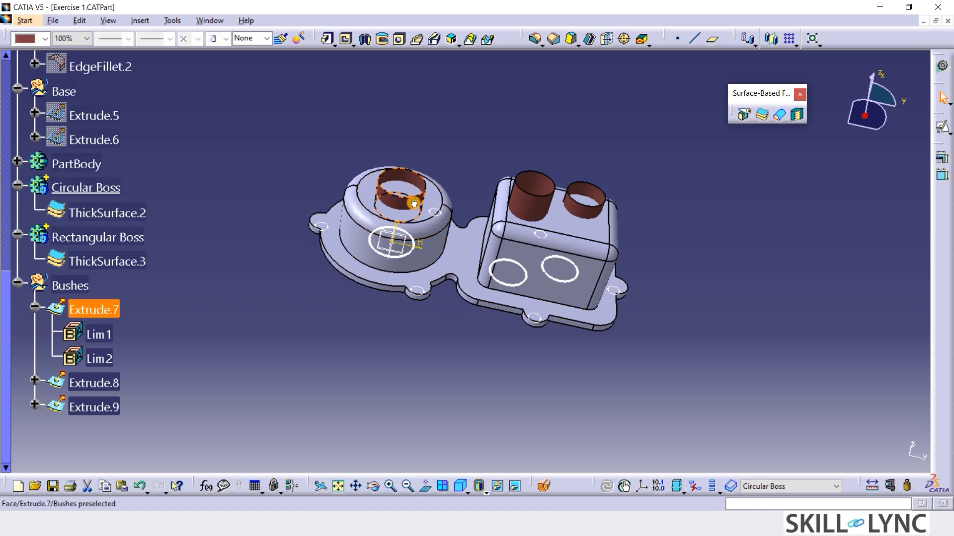
left_click(436, 336)
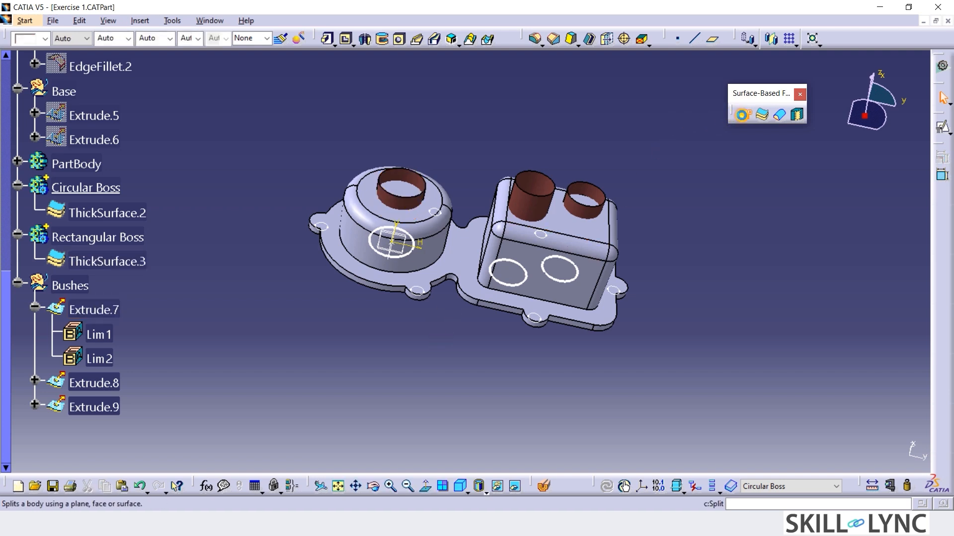
left_click(743, 115)
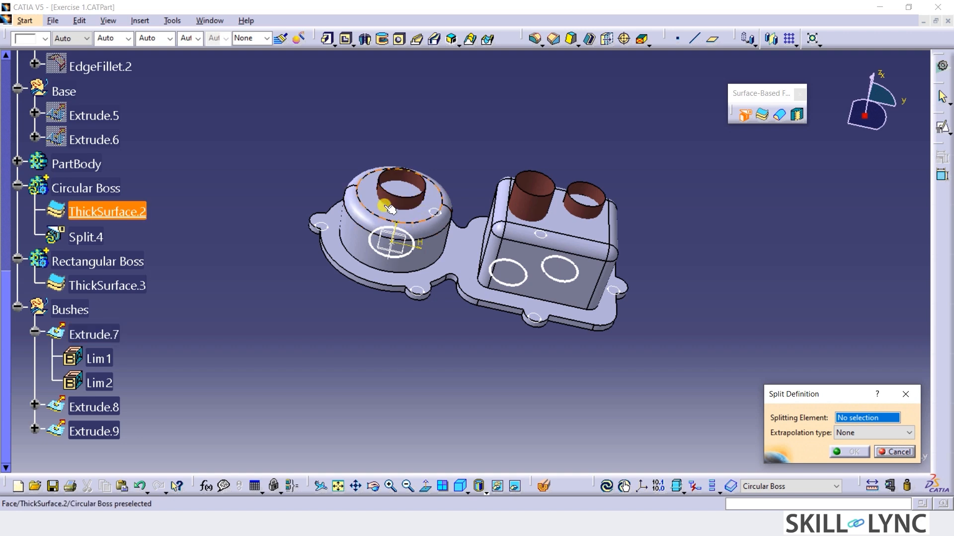
left_click(387, 238)
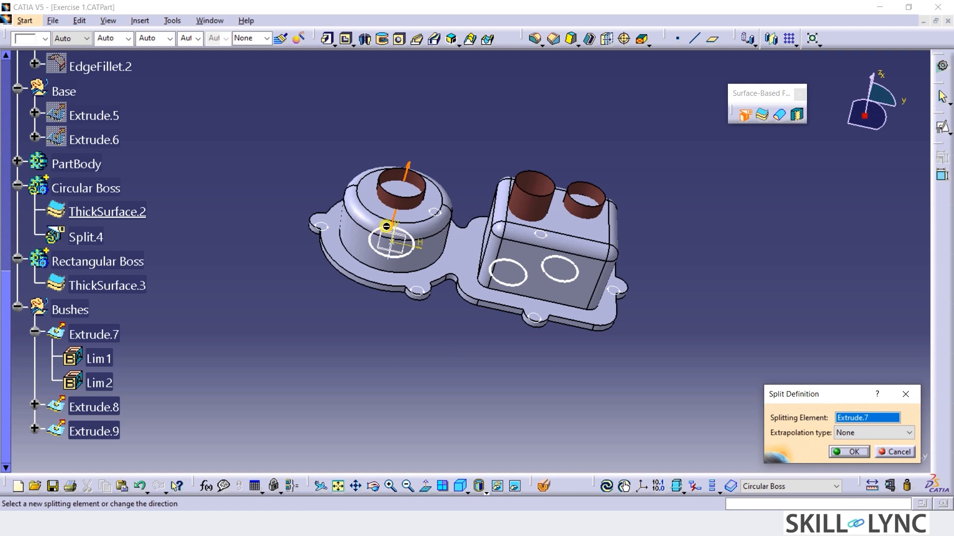
left_click(399, 194)
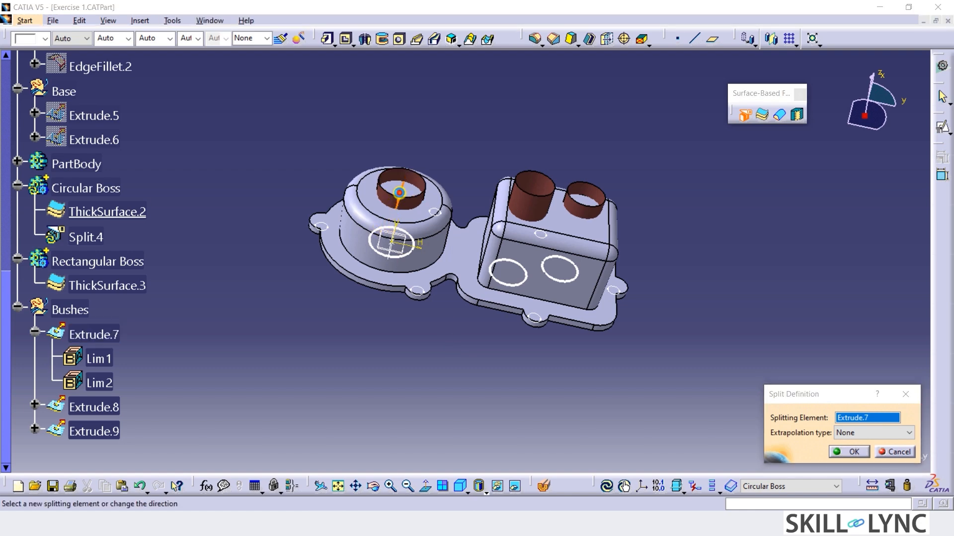
left_click(844, 451)
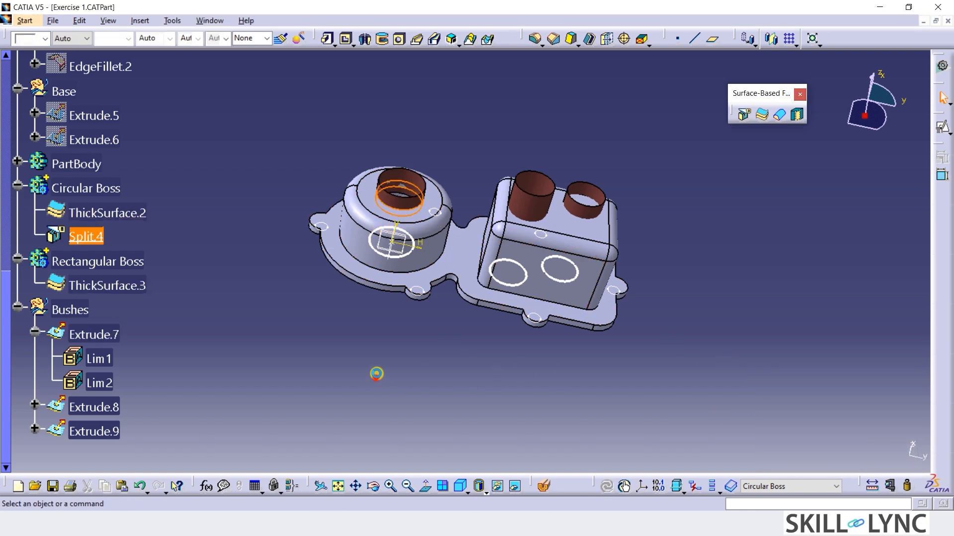
Define the Rectangular Boss body as the in-work object and split it with the bush surface nearer the circular boss, Extrude.8.
middle_click_drag(406, 134, 279, 245)
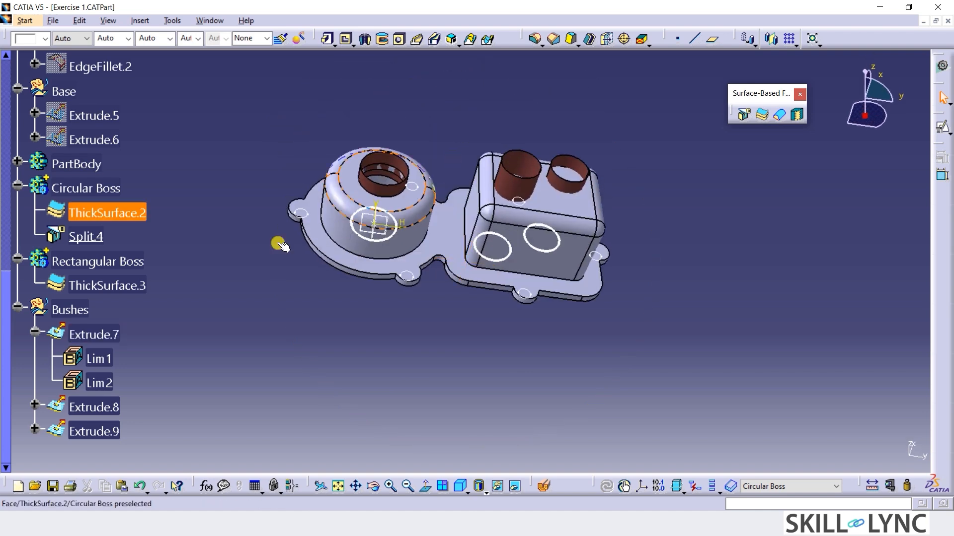
right_click(123, 264)
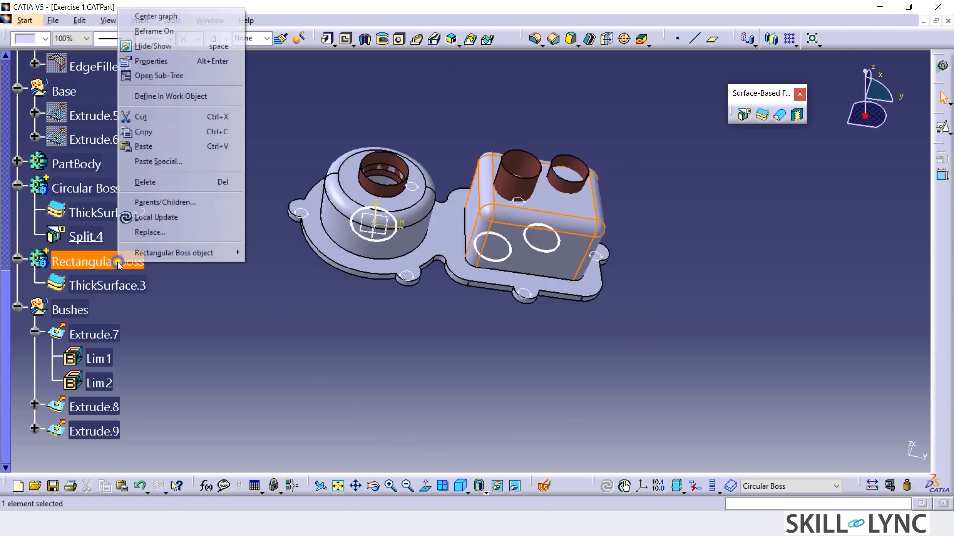
left_click(179, 98)
left_click(519, 181)
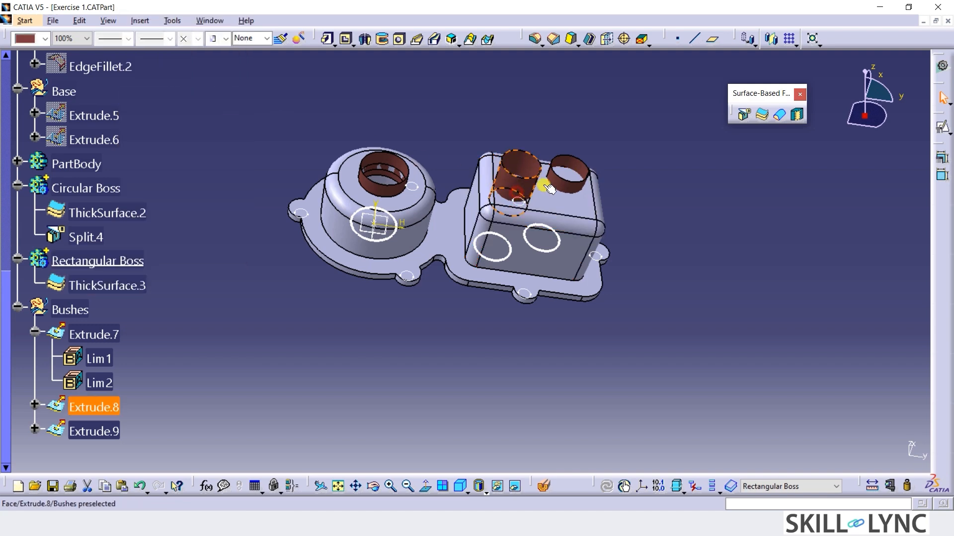
left_click(743, 114)
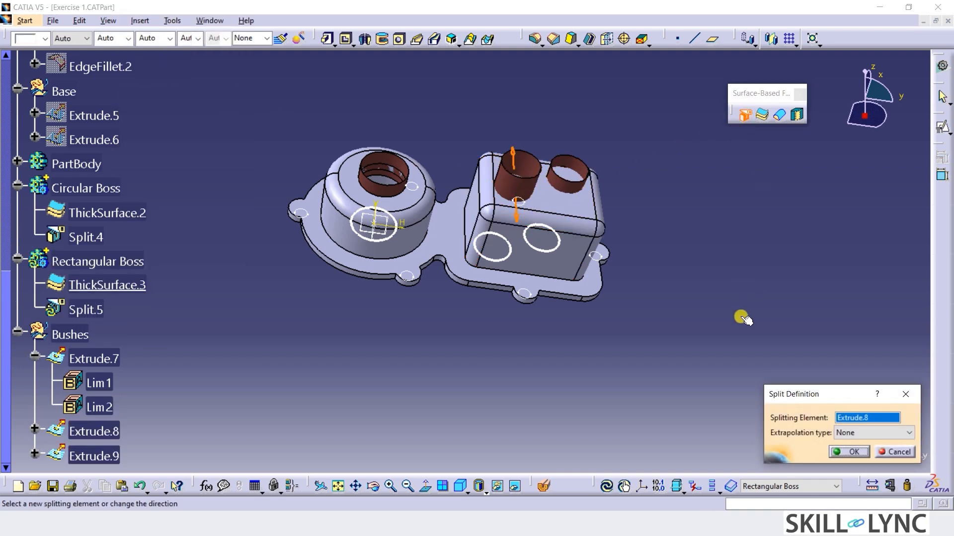
left_click(842, 453)
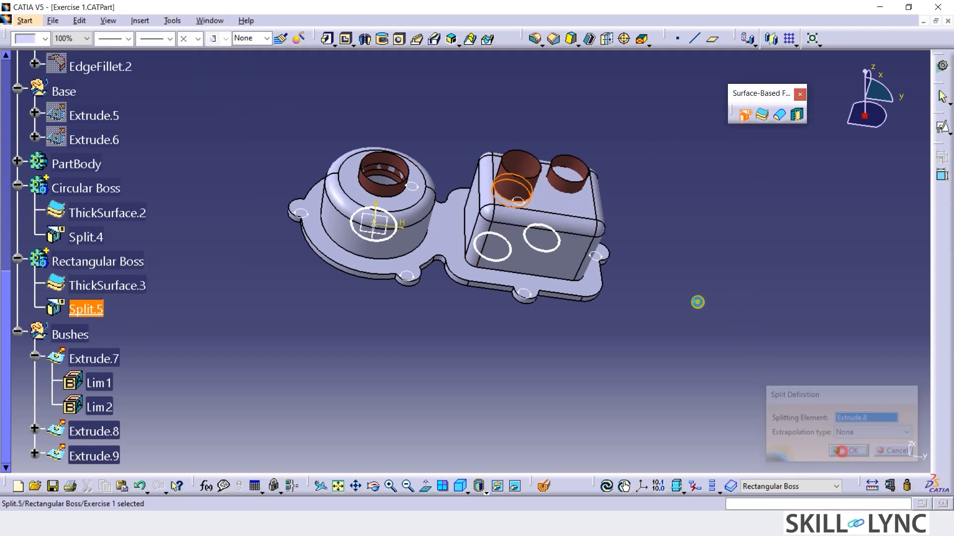
Split the Rectangular Boss body with the bush surface farther from the circular boss, Extrude.9, without extrapolation.
left_click(568, 191)
left_click(743, 115)
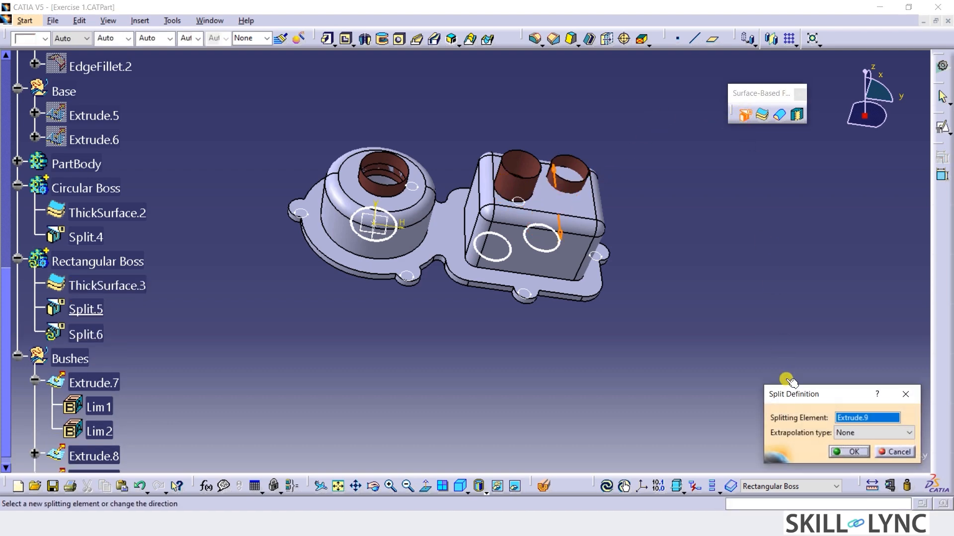
left_click(845, 452)
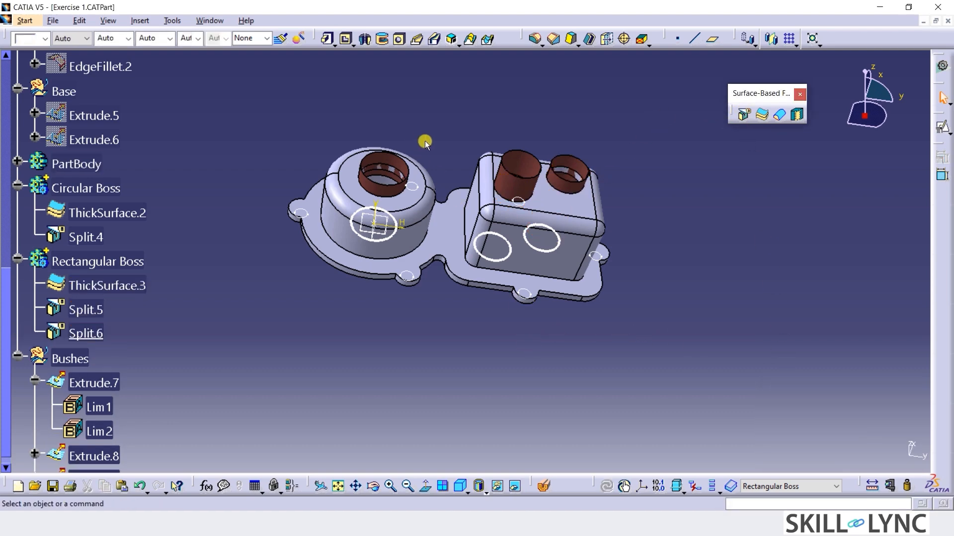
Define the Circular Boss body as the in-work object.
middle_click_drag(425, 143, 461, 143)
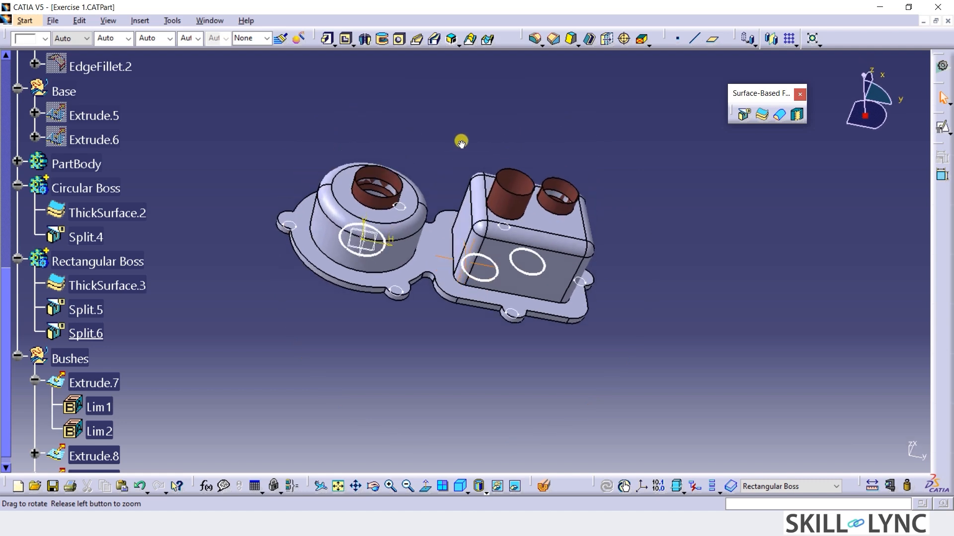
middle_click_drag(430, 300, 447, 376)
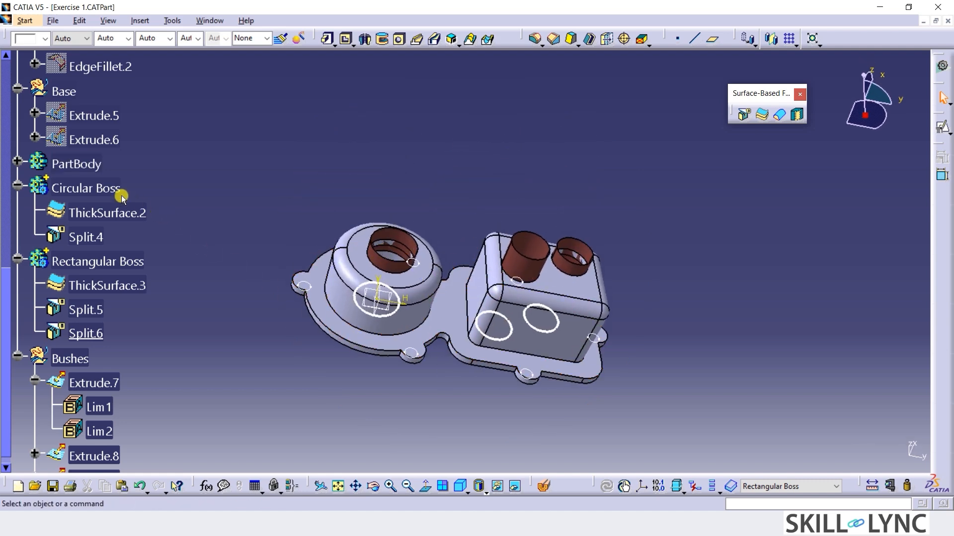
left_click(92, 189)
right_click(92, 189)
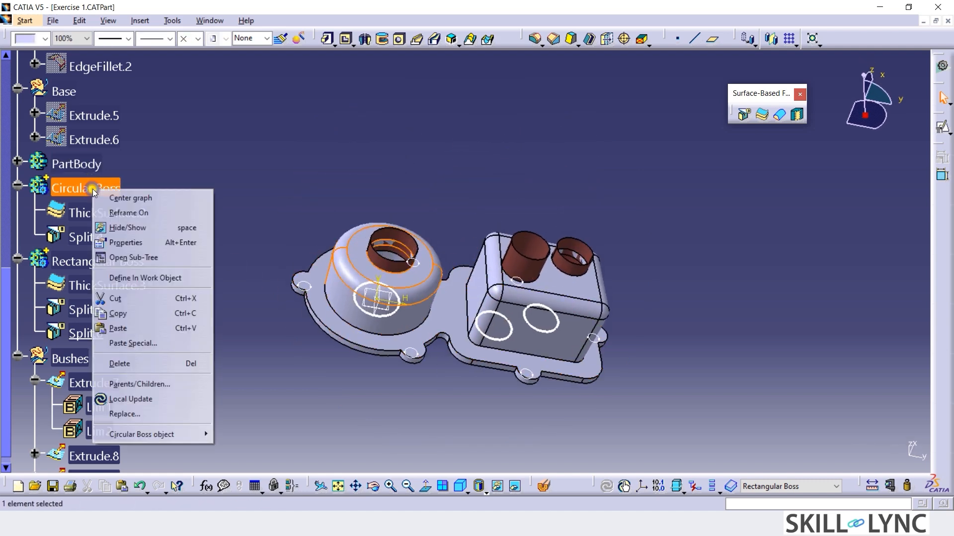
left_click(138, 278)
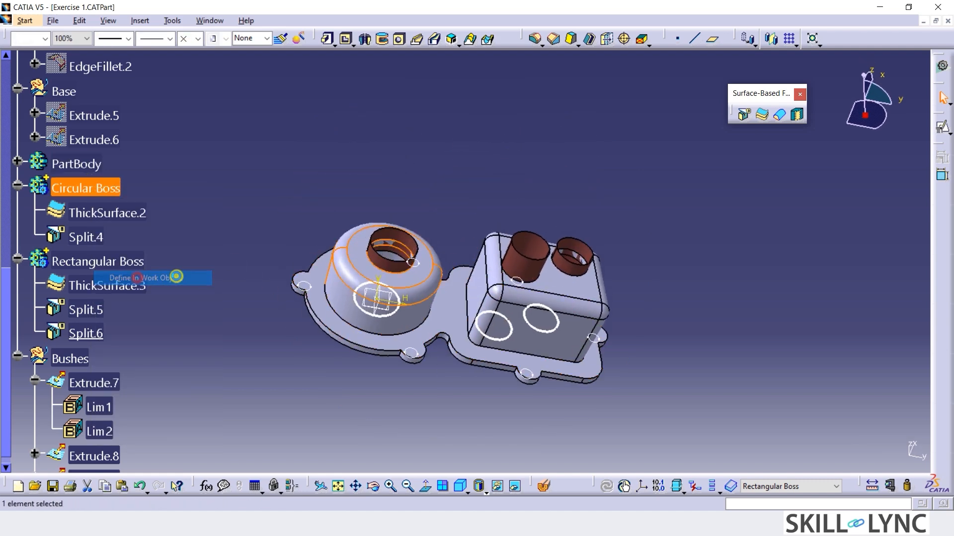
Thicken the circular boss's bush surface, Extrude.7, with a 6 mm first offset and the direction reversed so the wall lies inside.
left_click(395, 271)
left_click(760, 117)
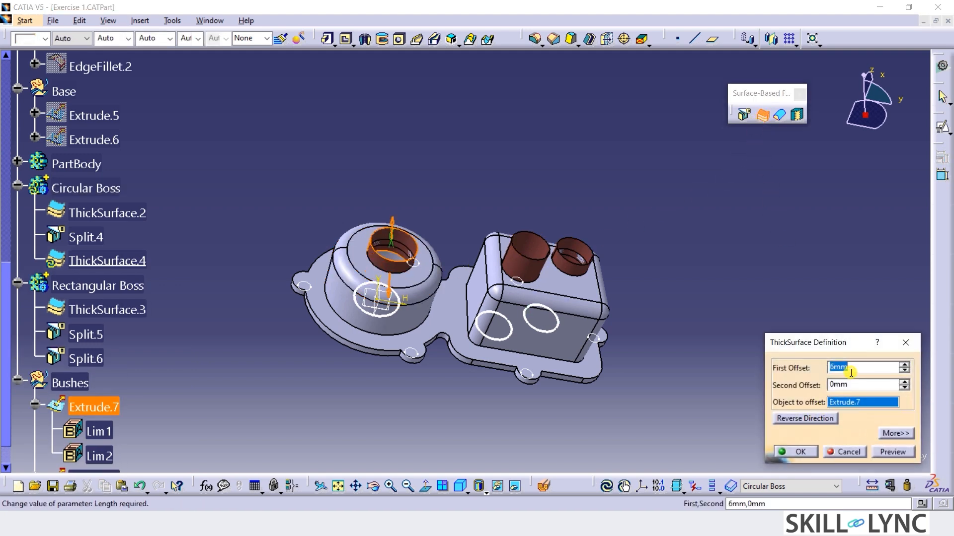
left_click(804, 420)
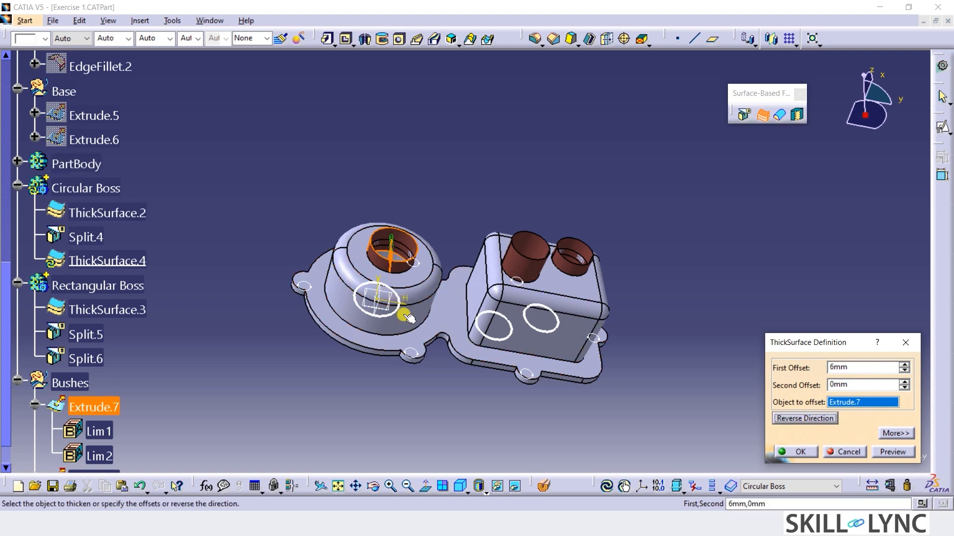
left_click(784, 452)
left_click(699, 335)
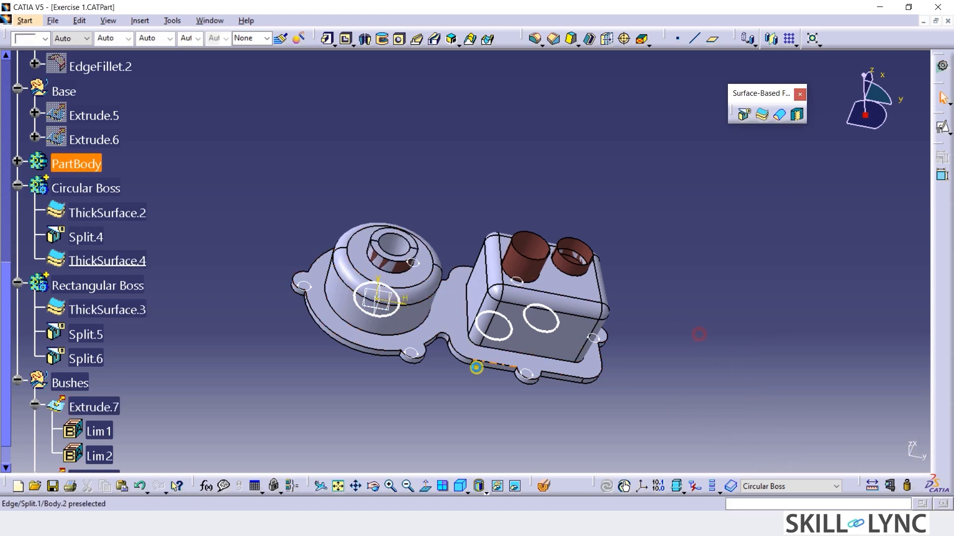
Define the Rectangular Boss body as the in-work object.
middle_click_drag(445, 374, 377, 368)
left_click(126, 287)
right_click(126, 288)
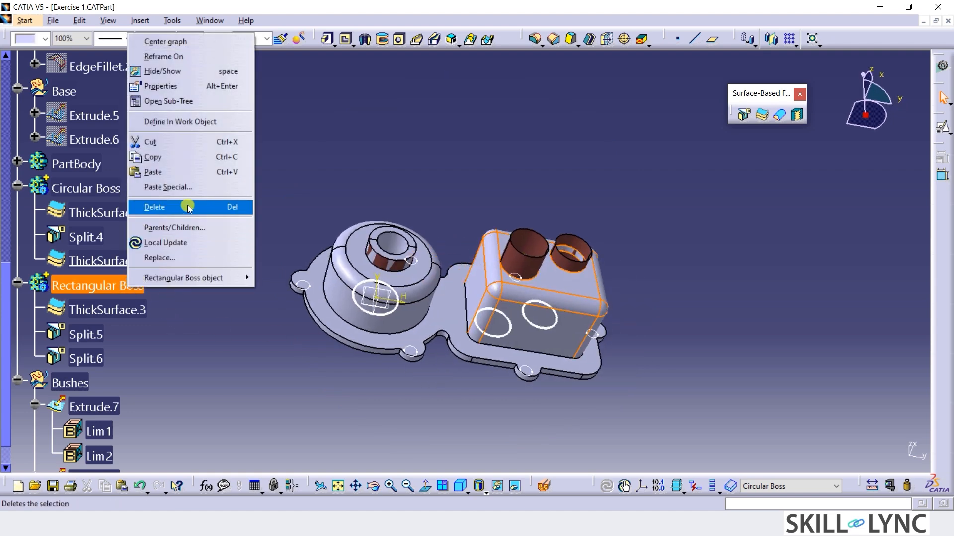
left_click(182, 122)
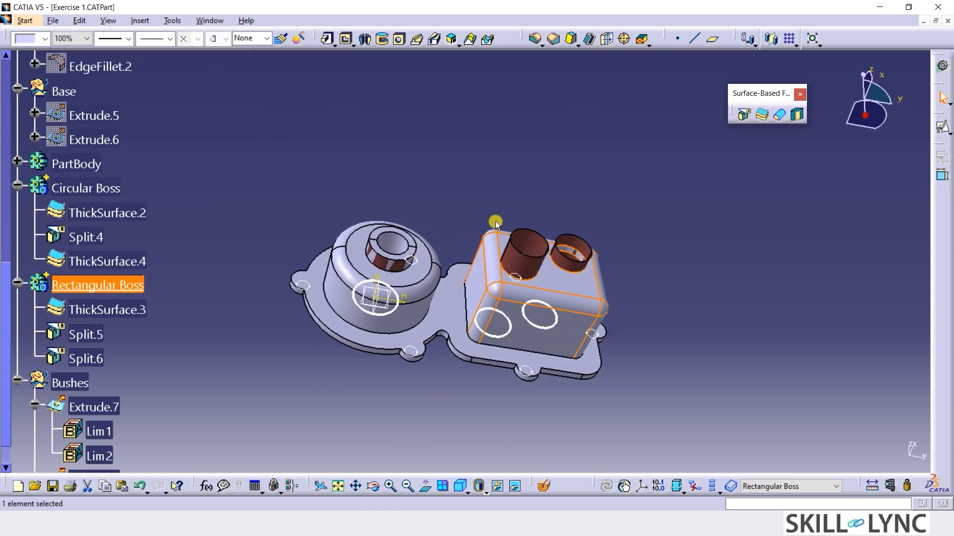
Thicken the rectangular boss's bush surface nearer the circular boss, Extrude.8, with a 4.5 mm first offset in the reversed, inward direction.
left_click(523, 268)
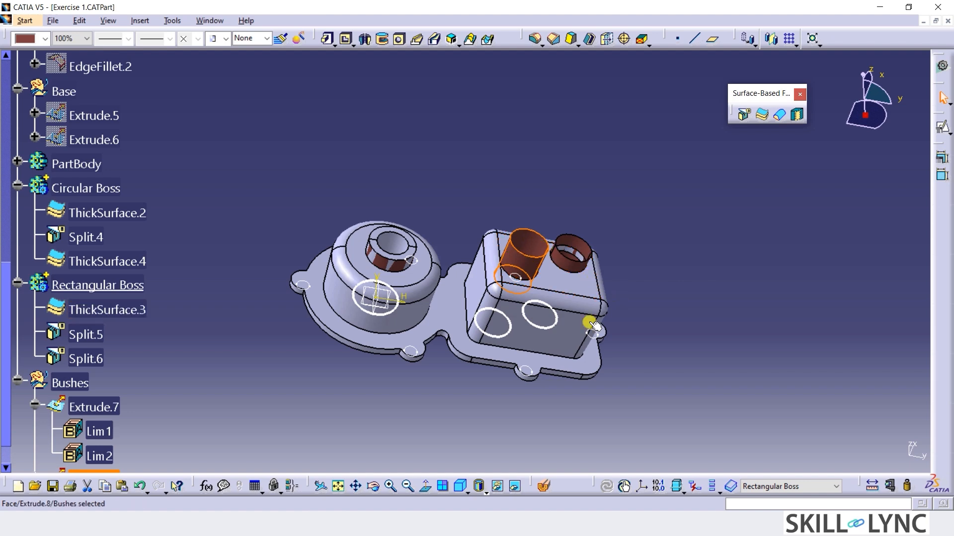
middle_click_drag(644, 286, 498, 300)
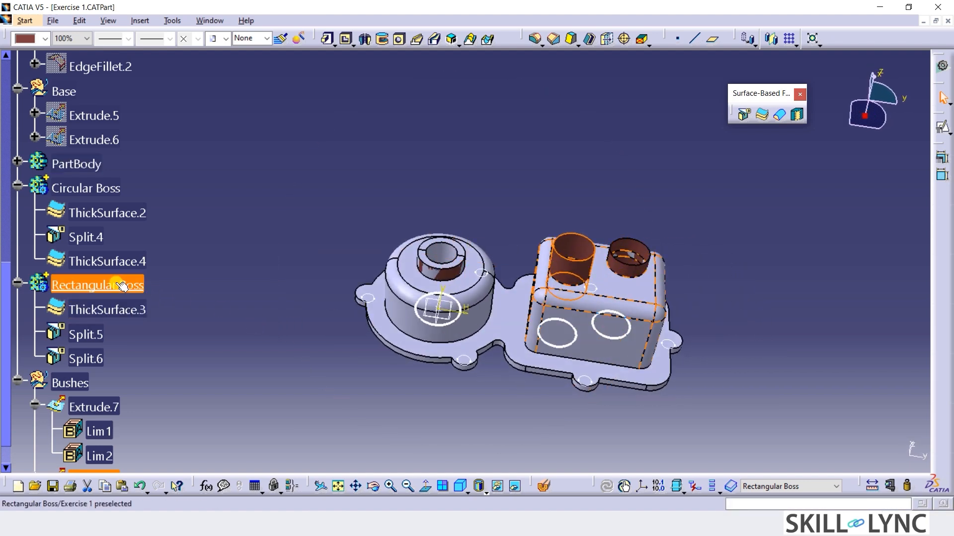
left_click(760, 117)
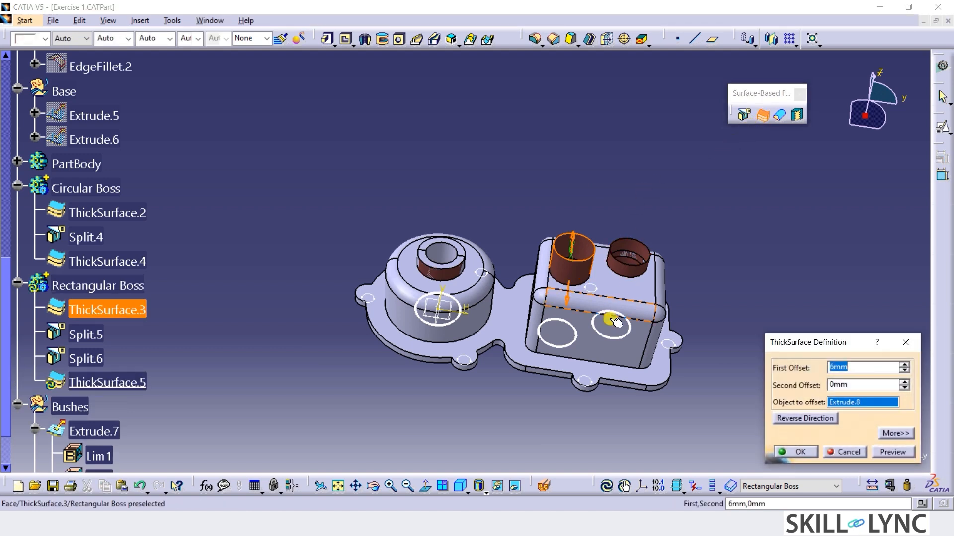
left_click(805, 418)
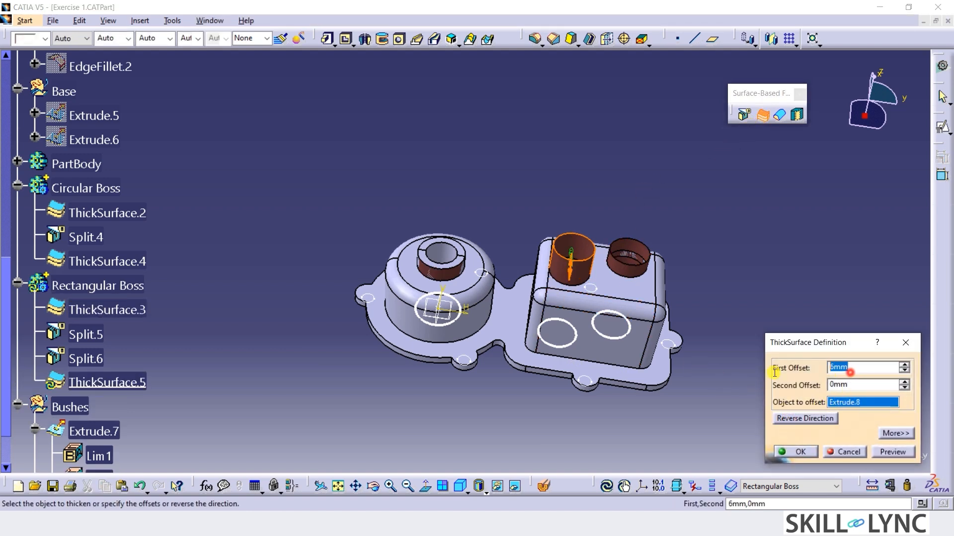
type("4.5")
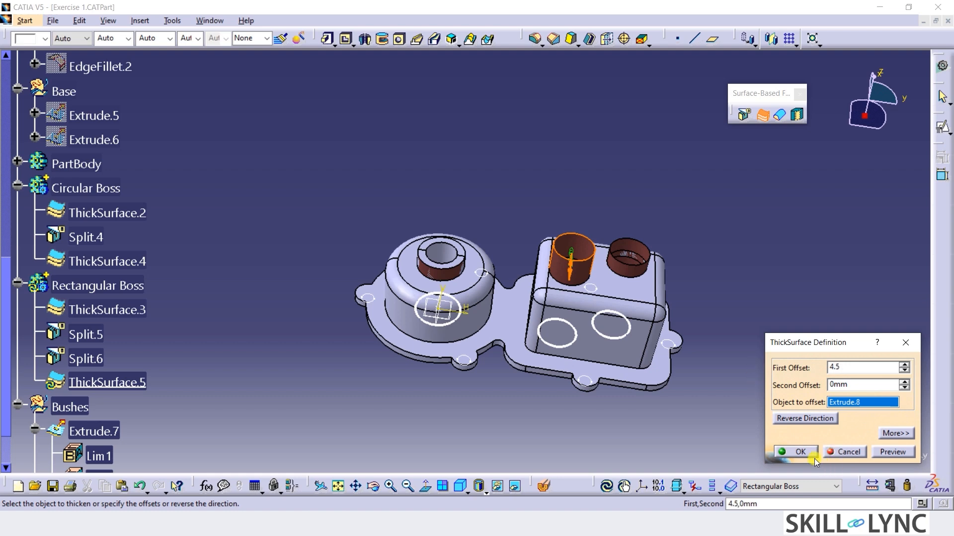
left_click(797, 452)
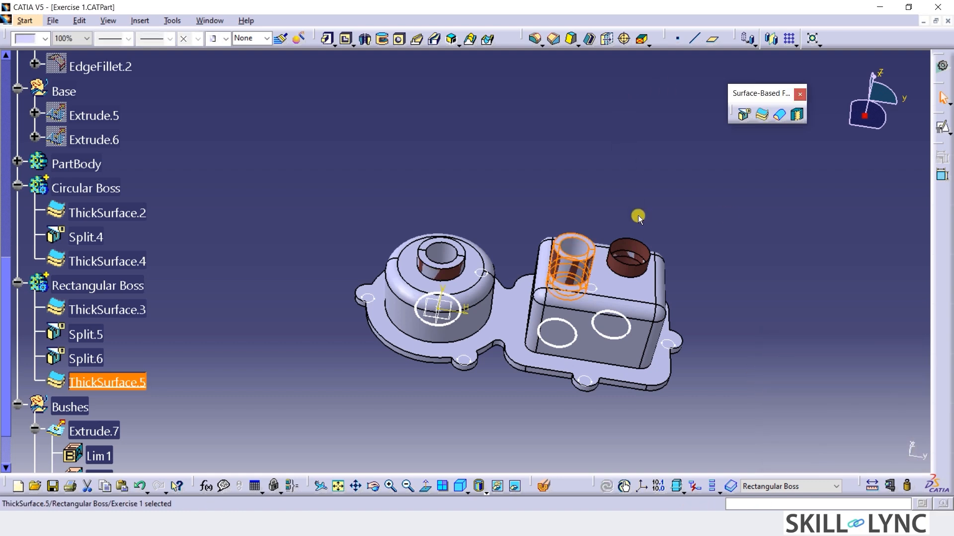
Thicken the rectangular boss's other bush surface, Extrude.9, with a 6 mm first offset and the direction reversed.
left_click(630, 278)
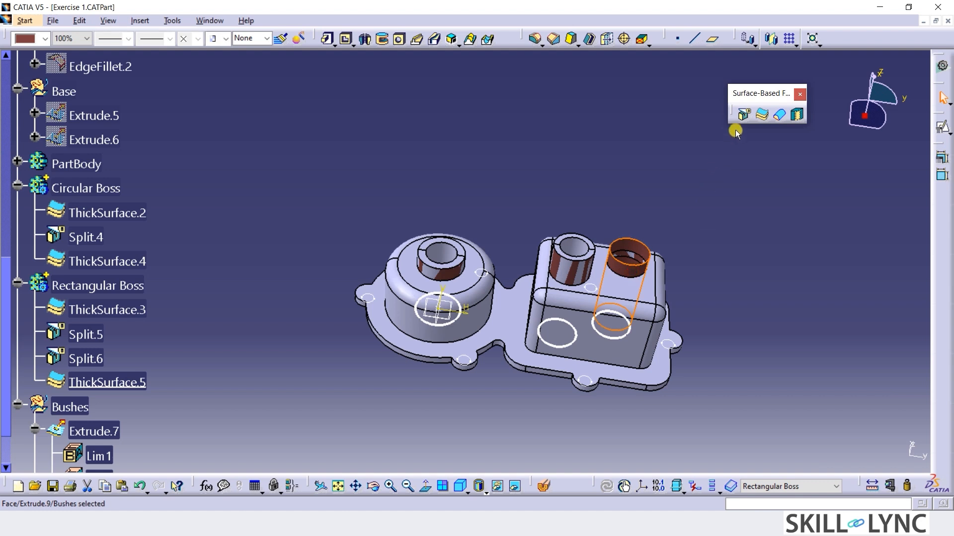
left_click(758, 116)
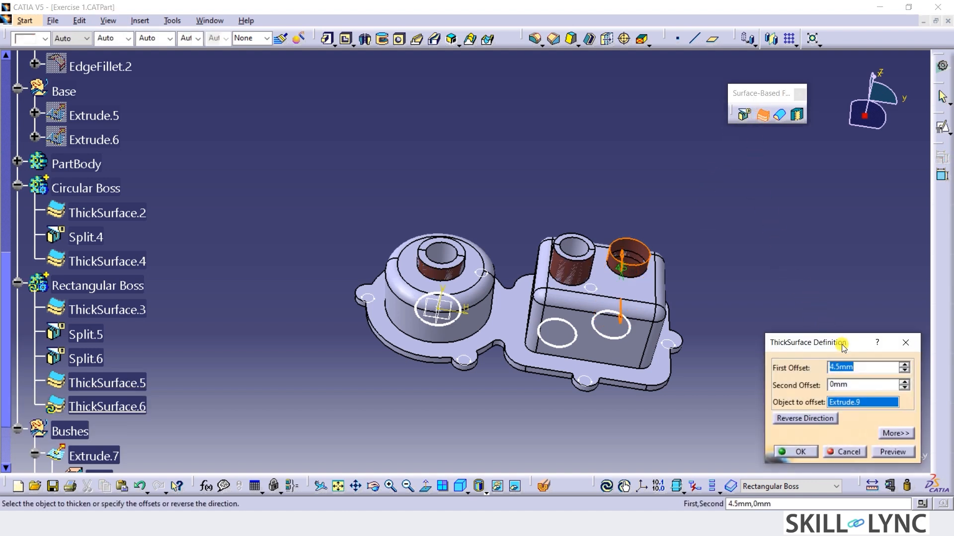
type("6")
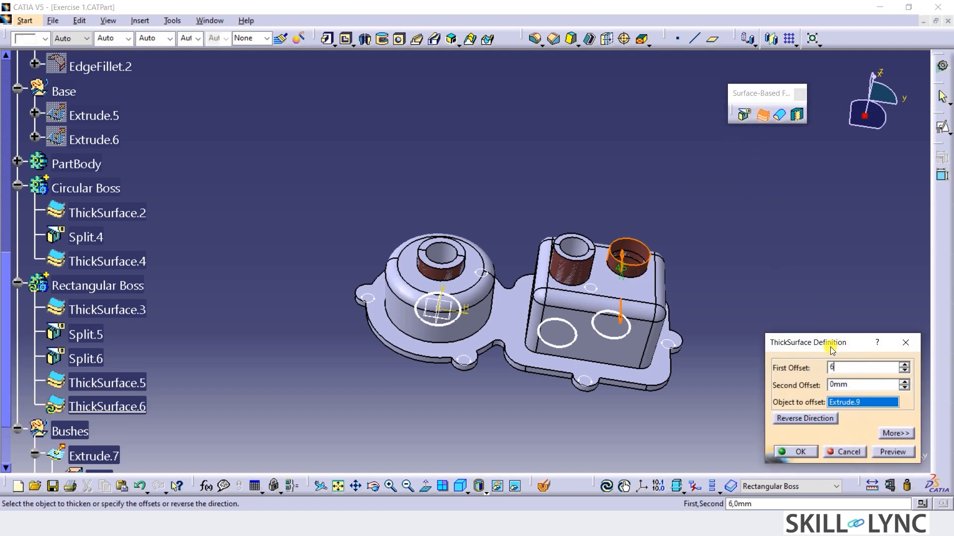
left_click(808, 419)
left_click(801, 452)
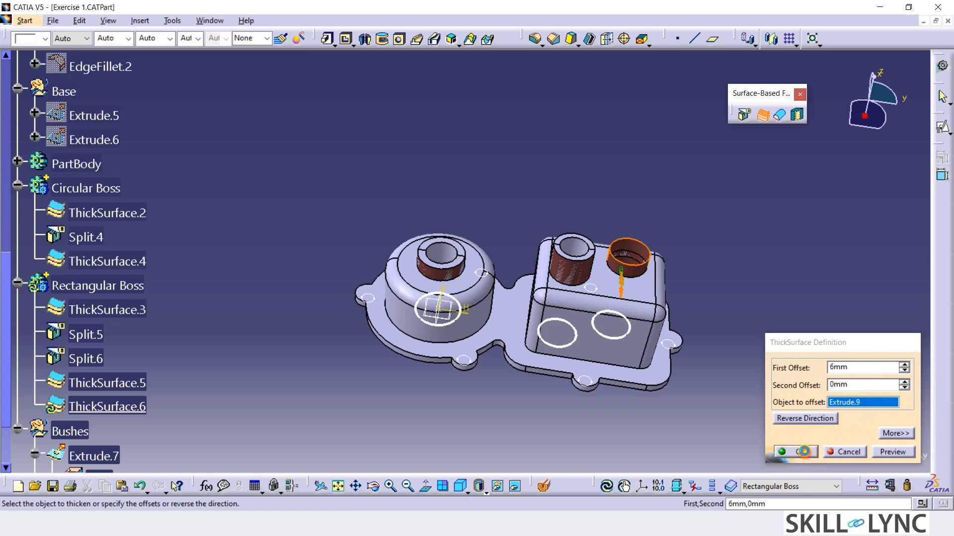